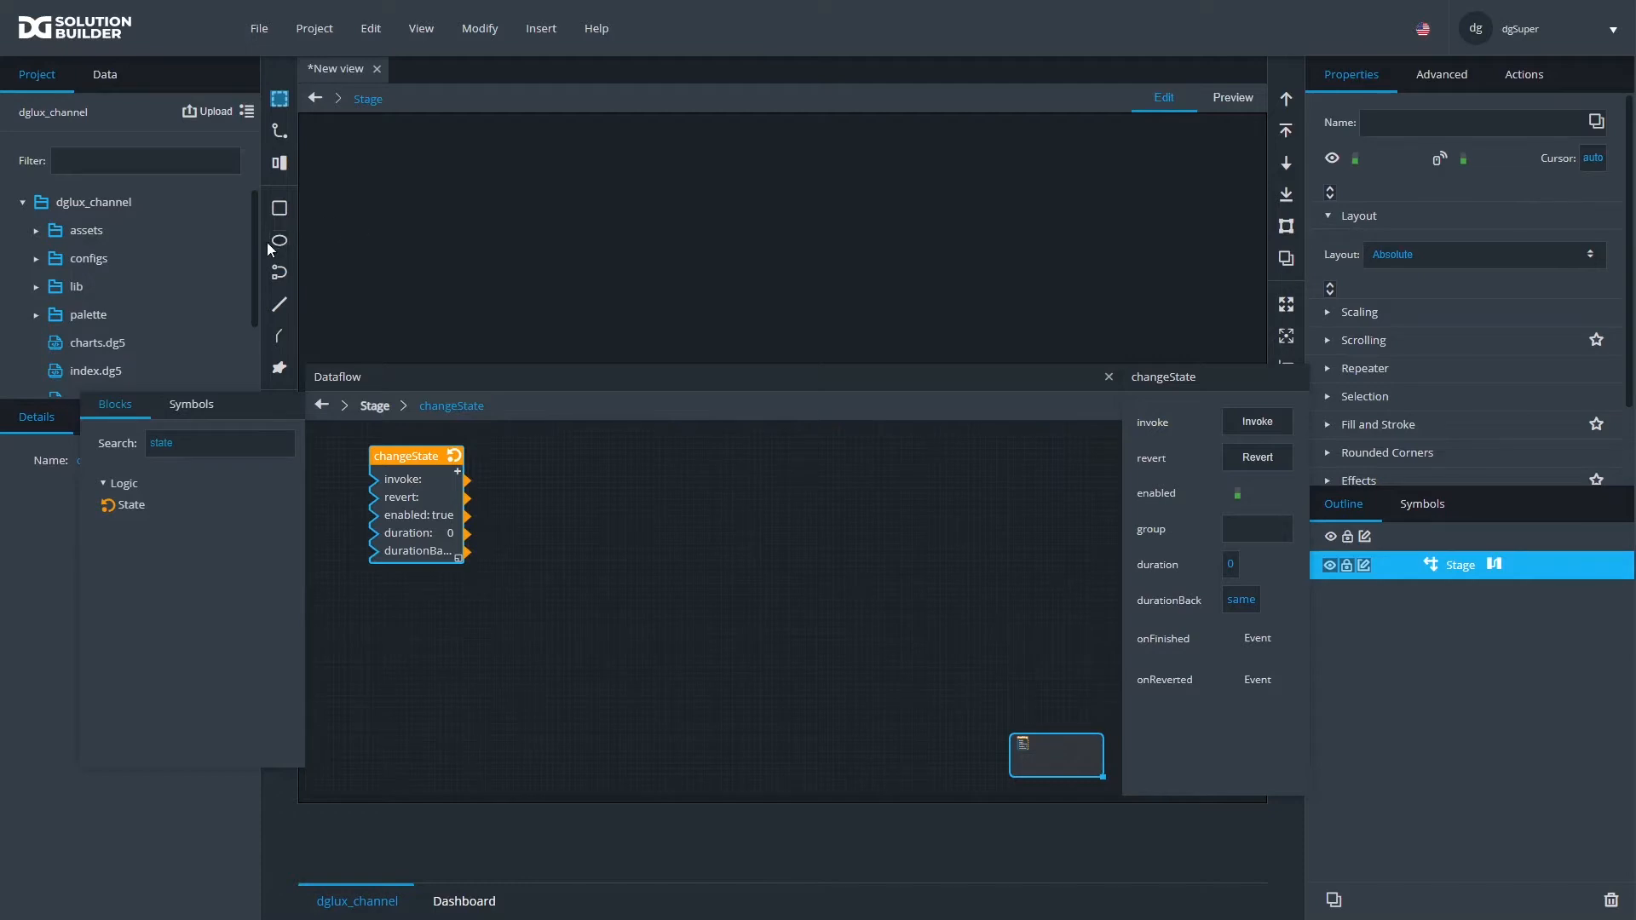
Draw a small circle near the upper-left of the Stage and add a Set State action to it
{"action": "left_click", "coordinate": [279, 241]}
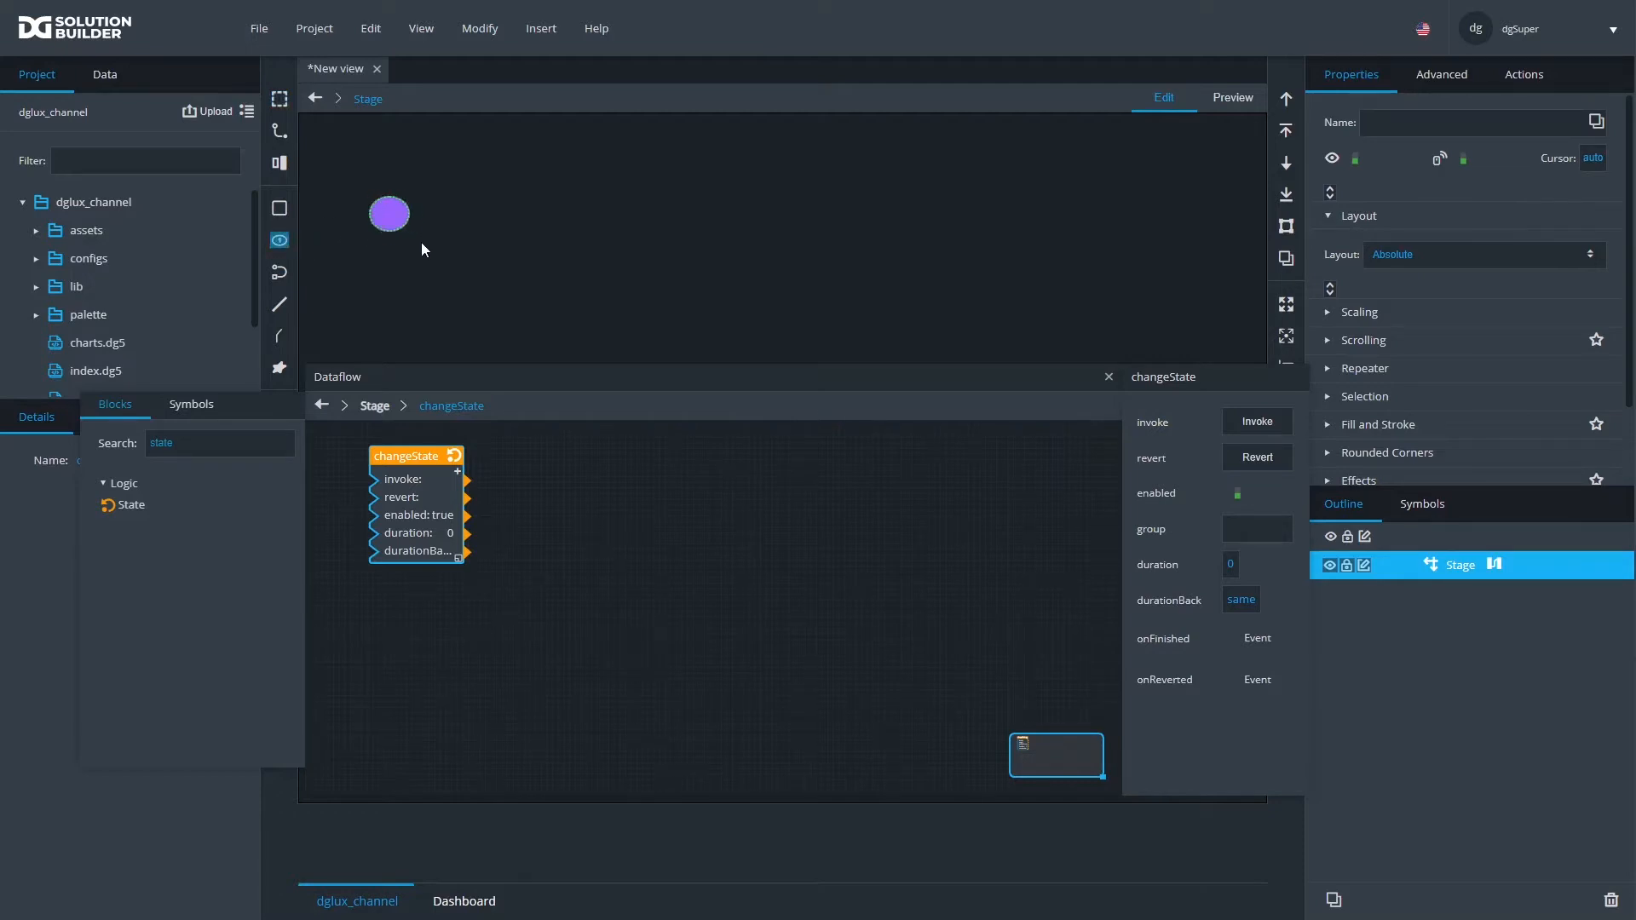
{"action": "left_click_drag", "start_coordinate": [422, 244], "coordinate": [448, 273]}
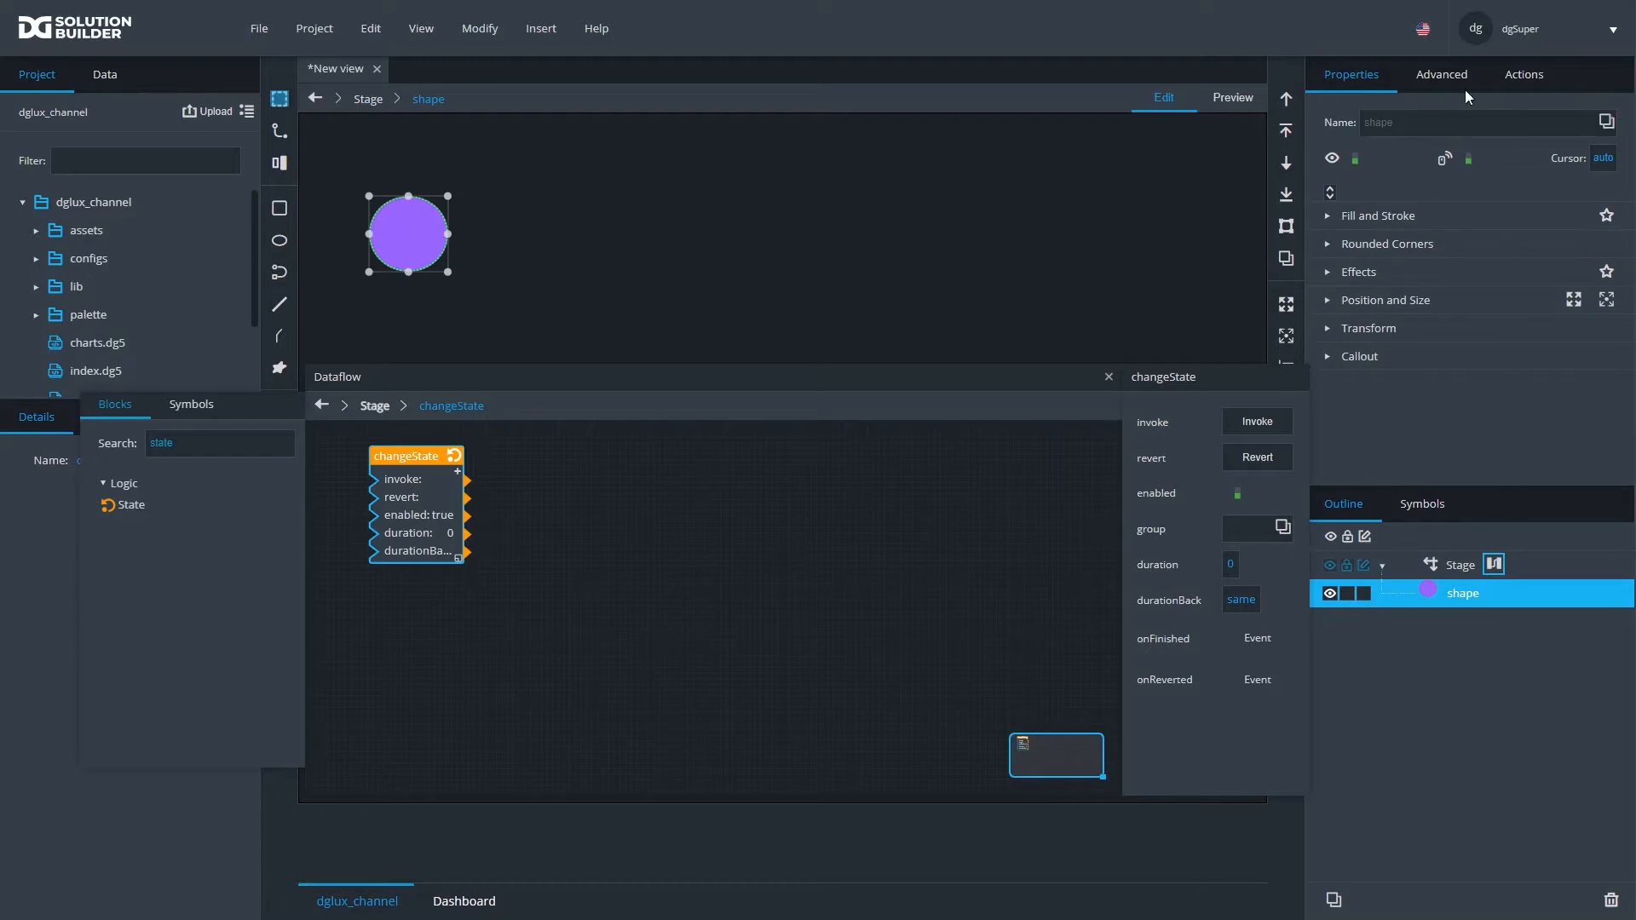
{"action": "left_click", "coordinate": [1522, 74]}
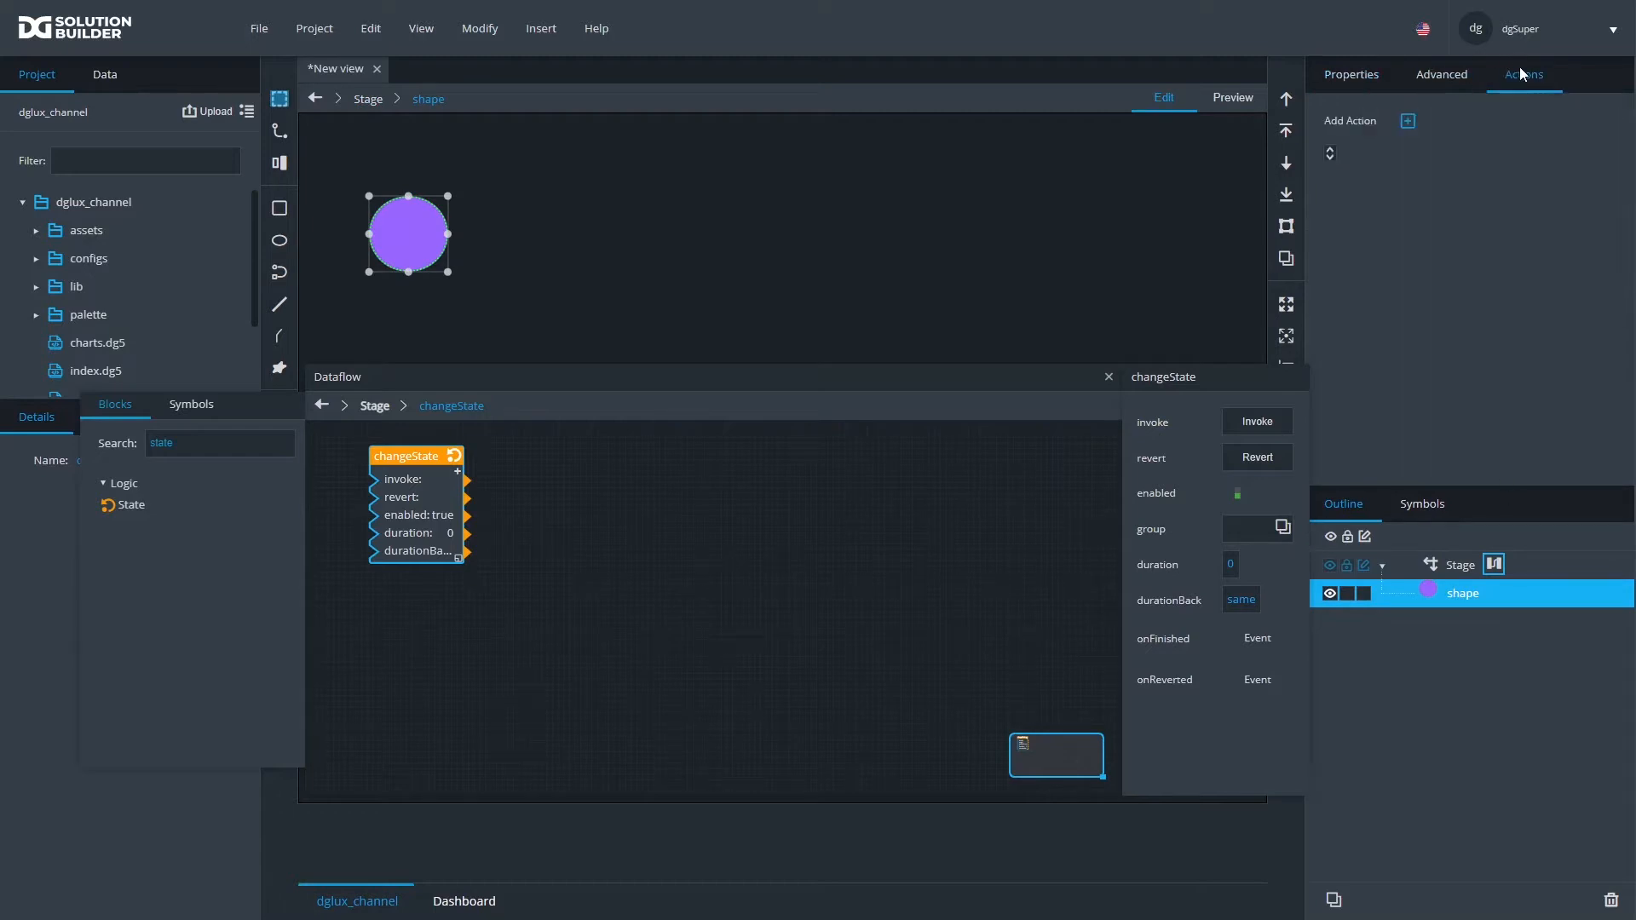
{"action": "left_click", "coordinate": [1410, 122]}
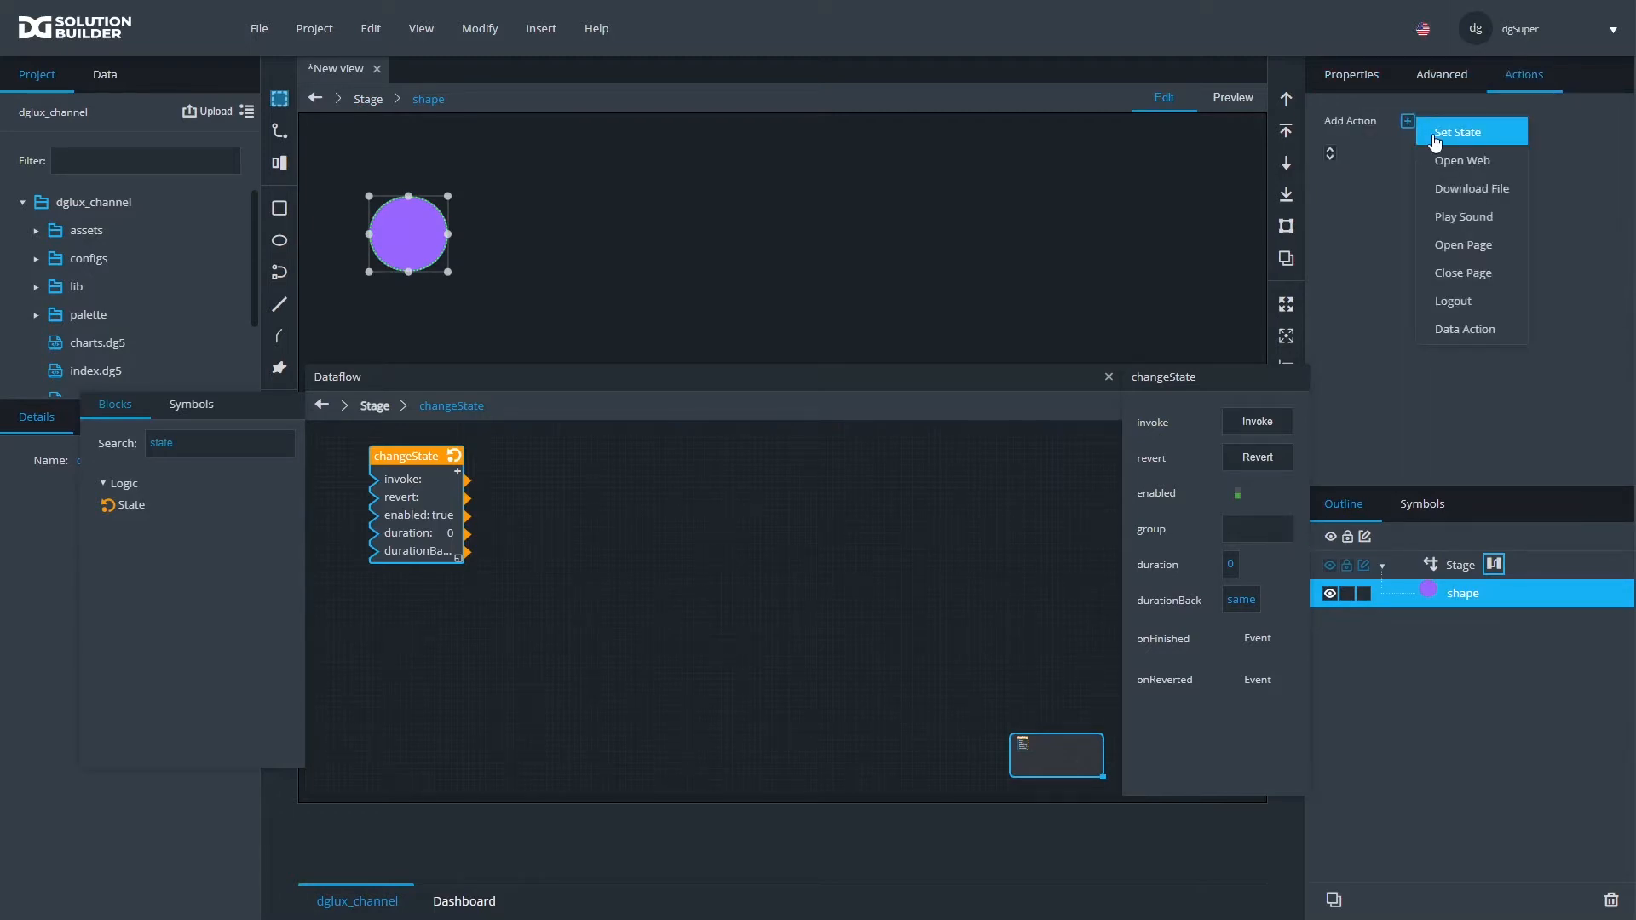
{"action": "left_click", "coordinate": [1437, 134]}
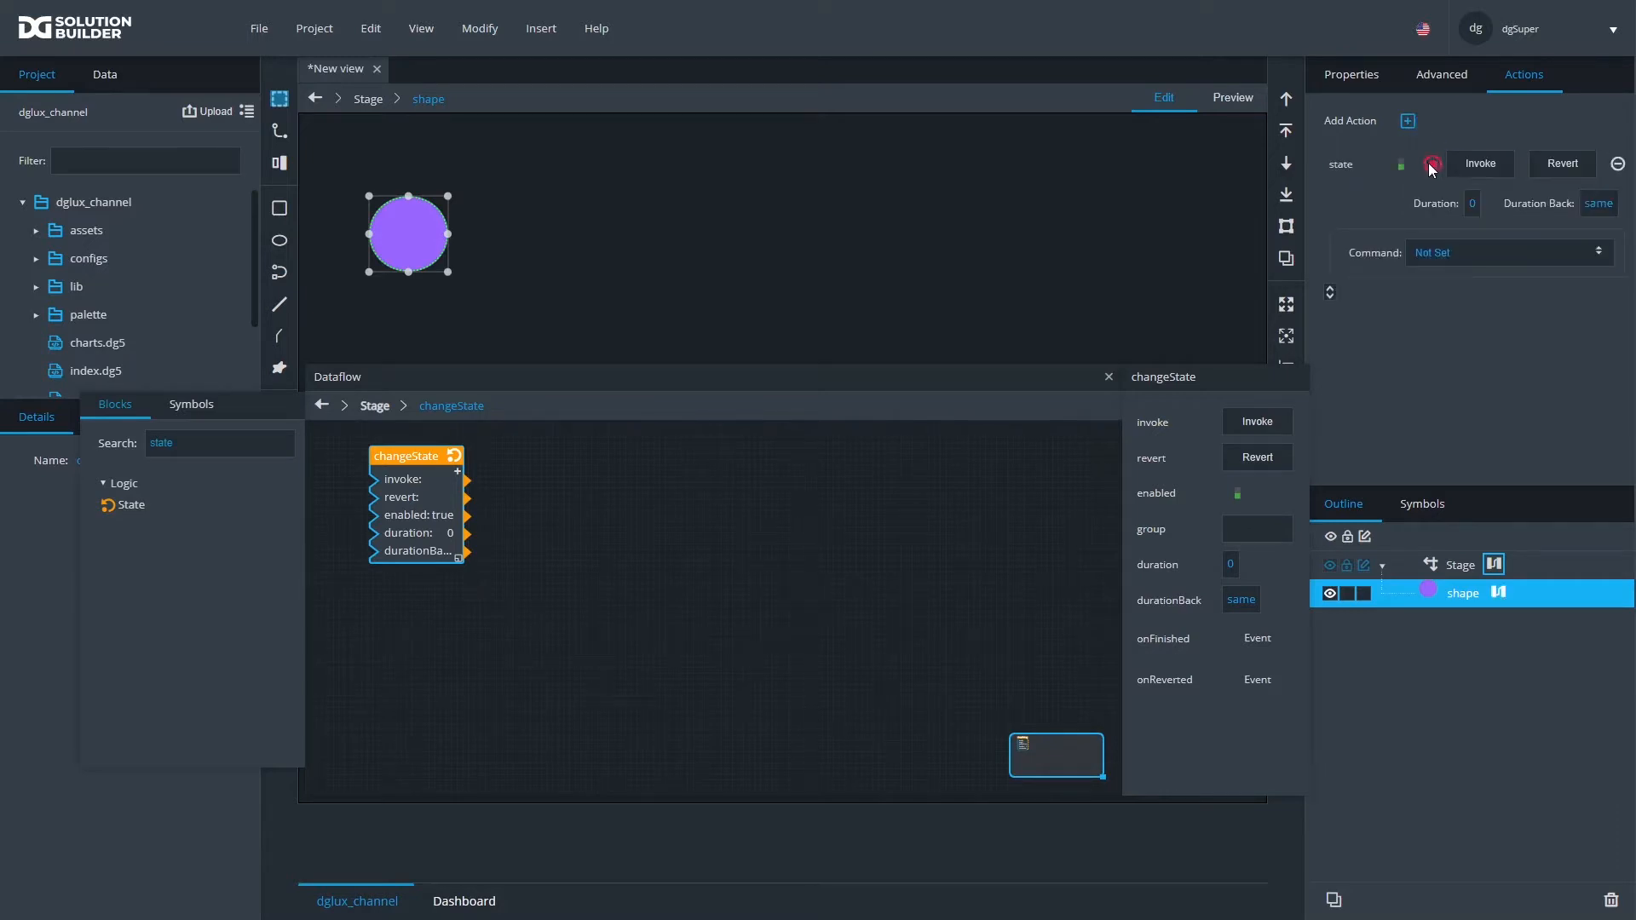
Record a state for the circle that changes its fill to green #33ff00, and accept the recording
{"action": "left_click", "coordinate": [1432, 165]}
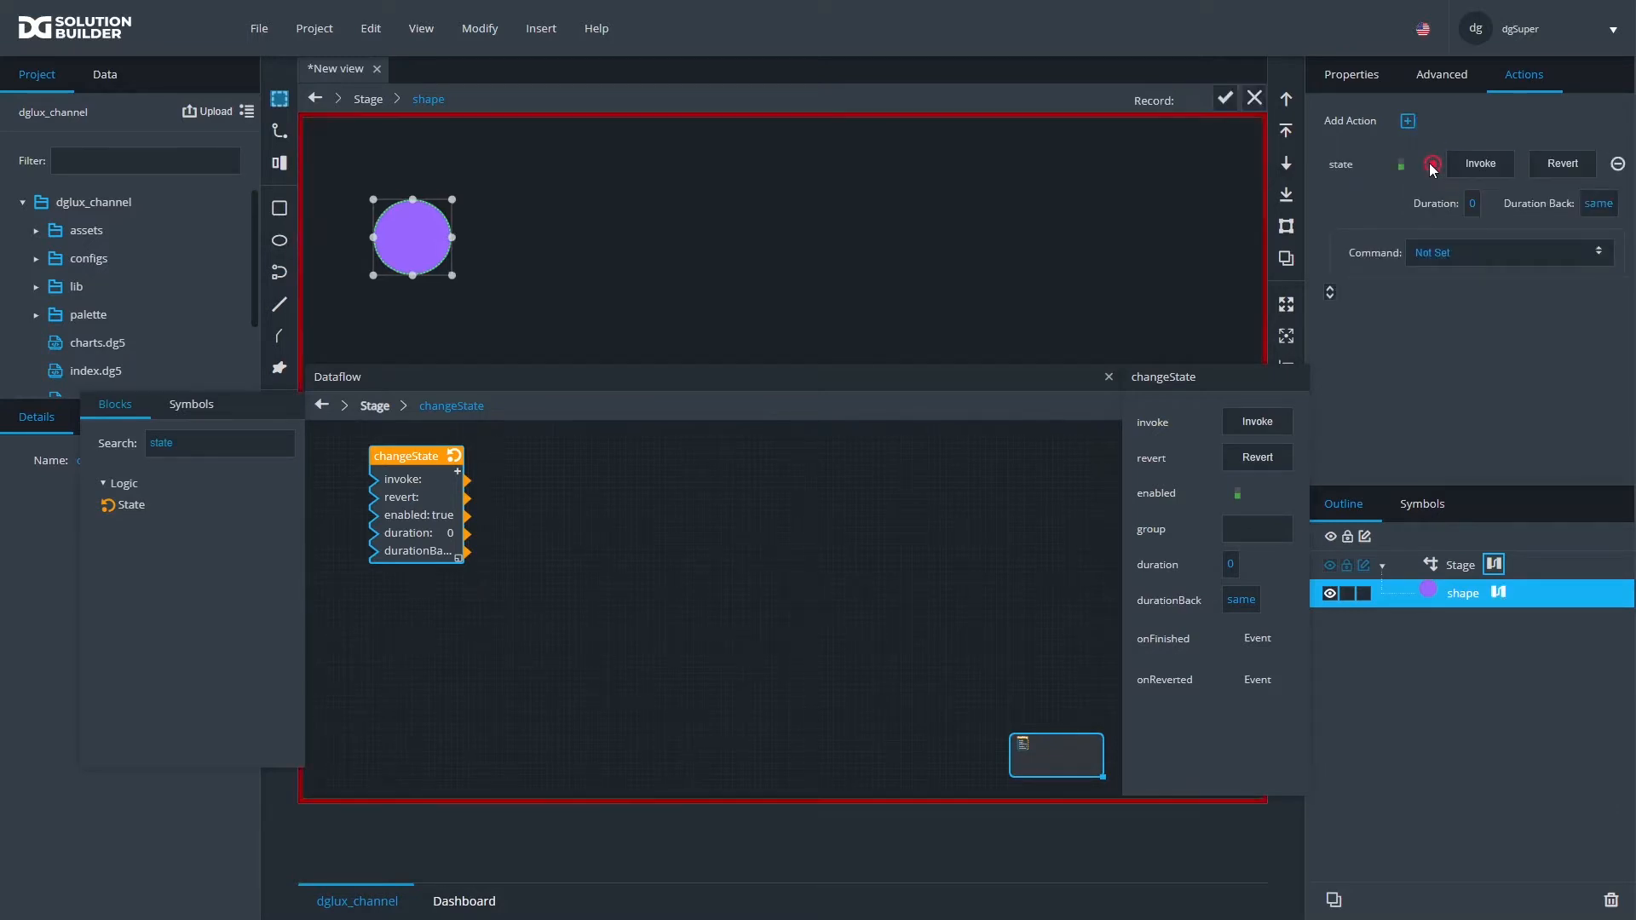
{"action": "left_click", "coordinate": [1353, 78]}
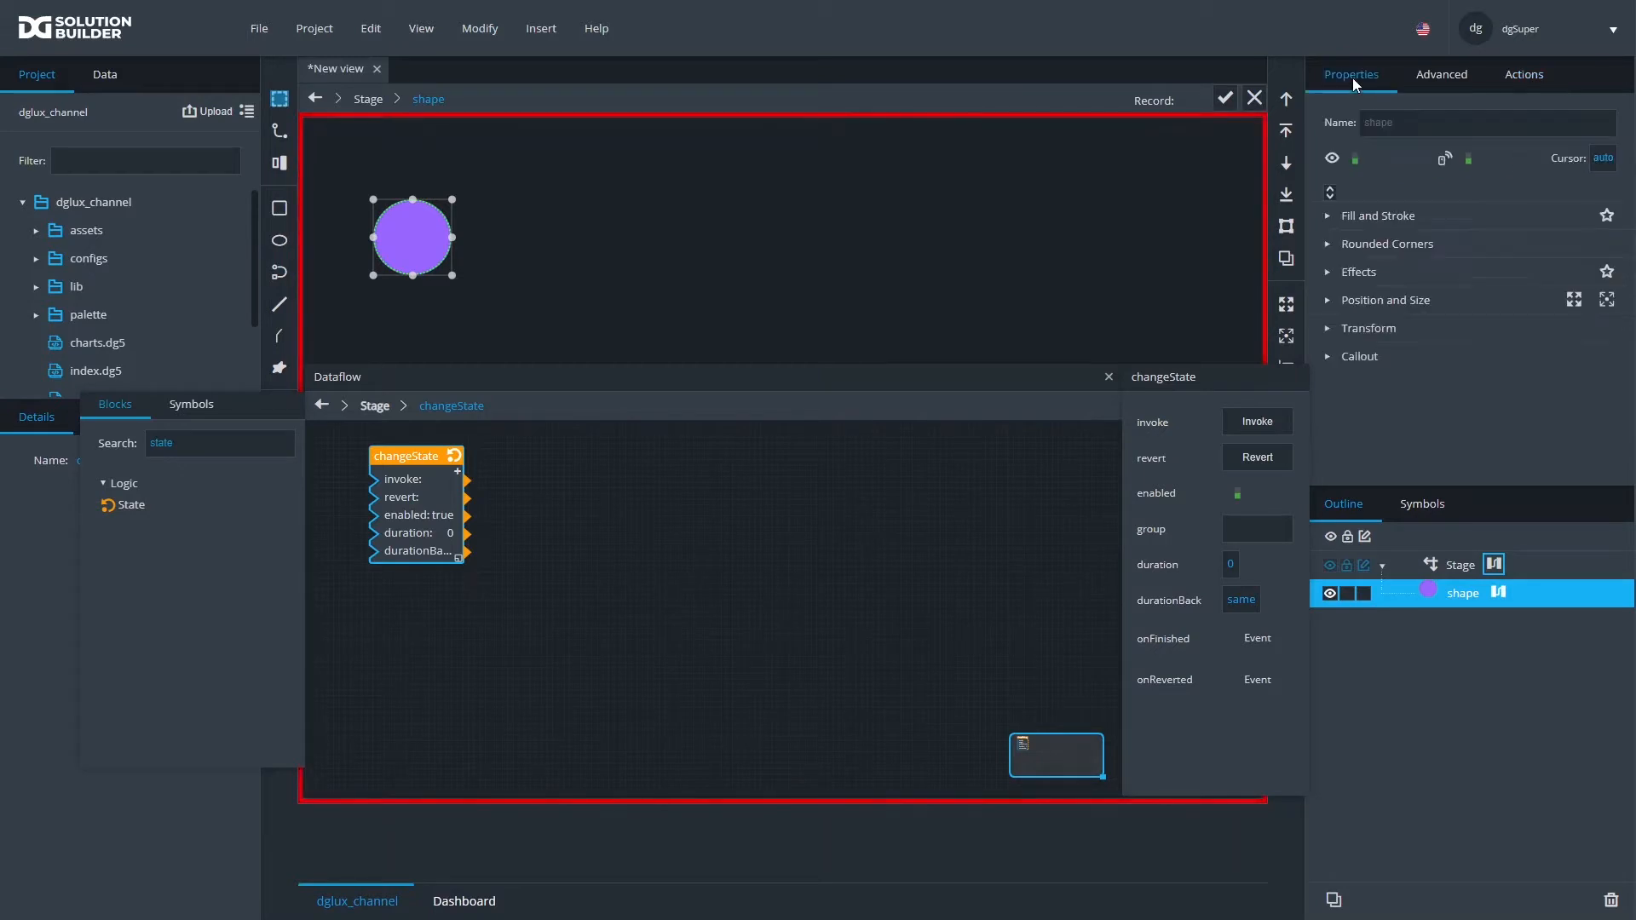
{"action": "left_click", "coordinate": [1379, 215]}
{"action": "left_click", "coordinate": [1407, 267]}
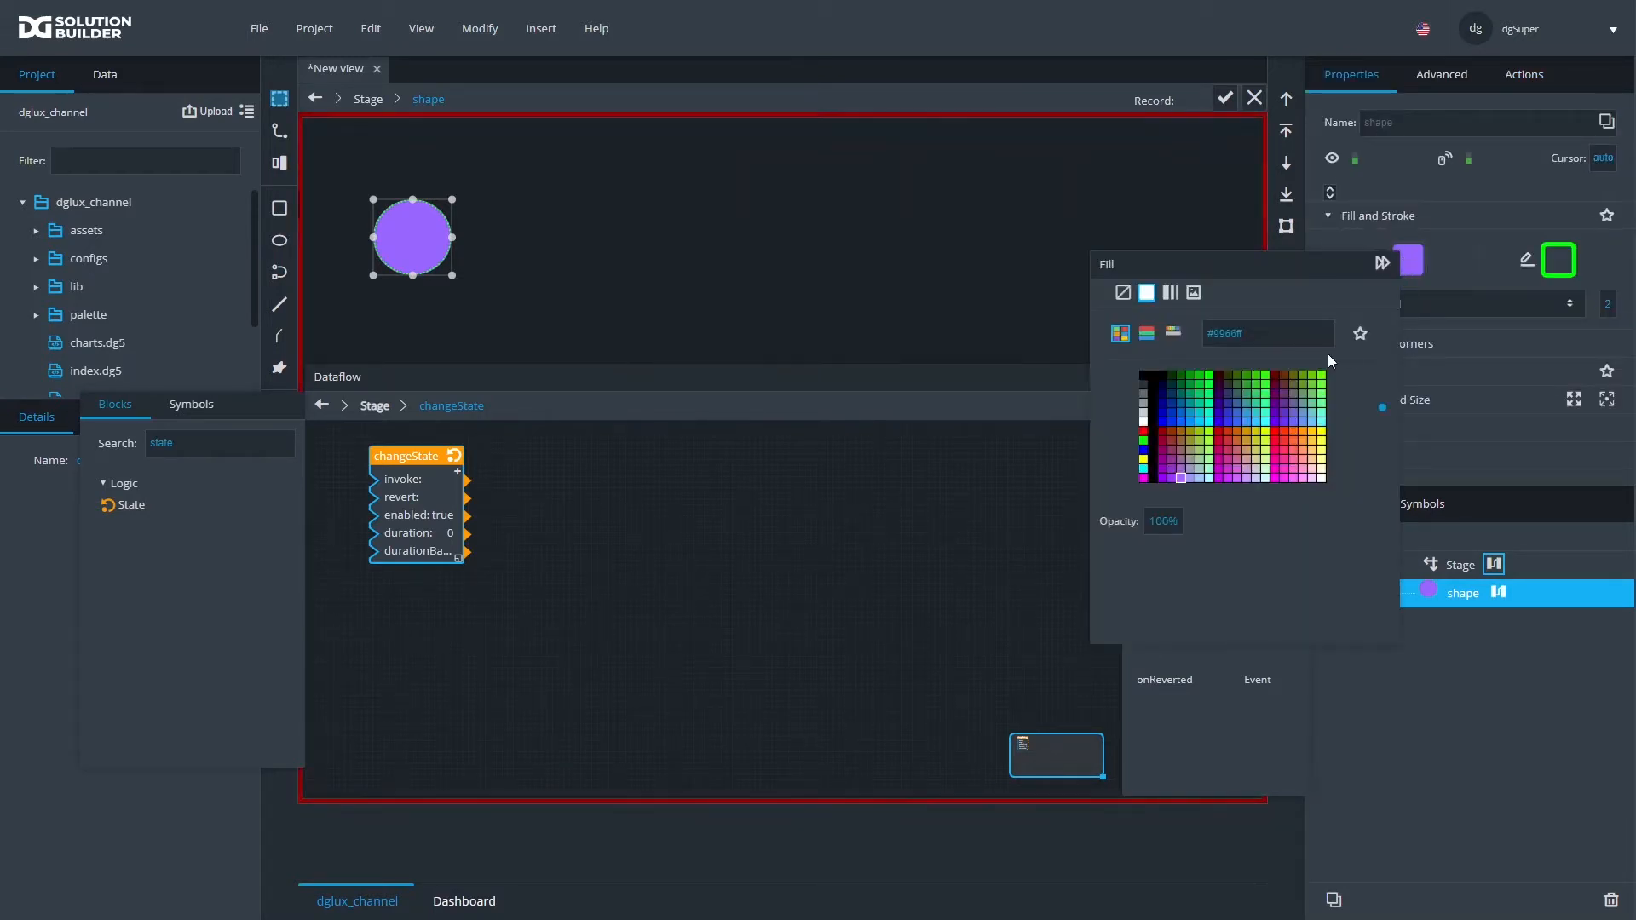
{"action": "left_click", "coordinate": [1267, 381]}
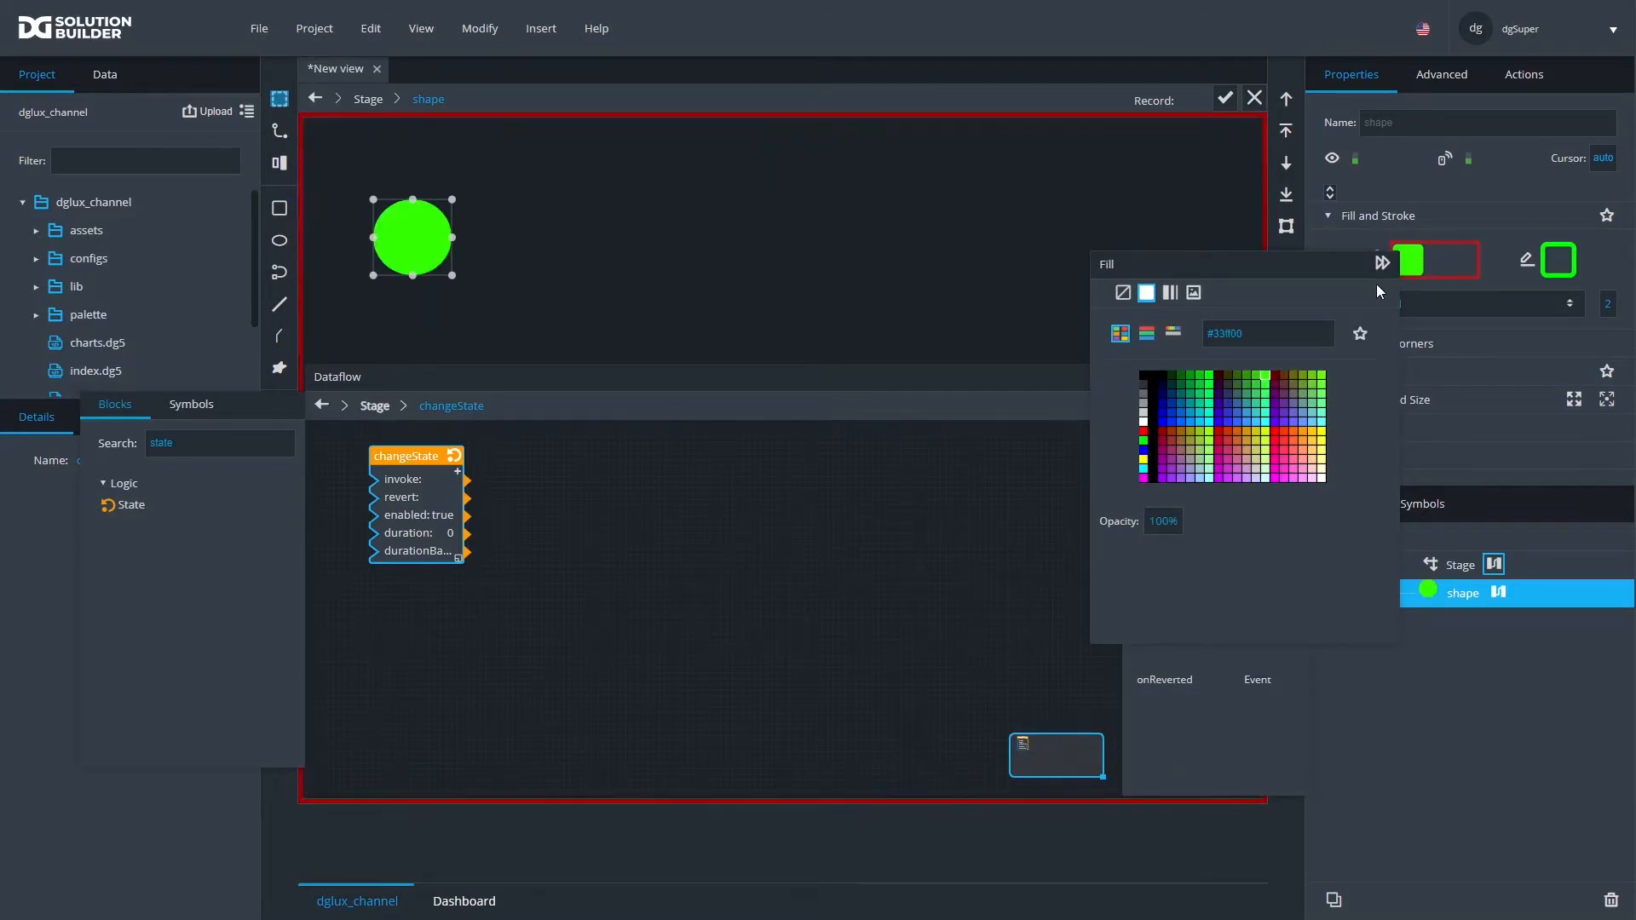
{"action": "left_click", "coordinate": [1224, 100]}
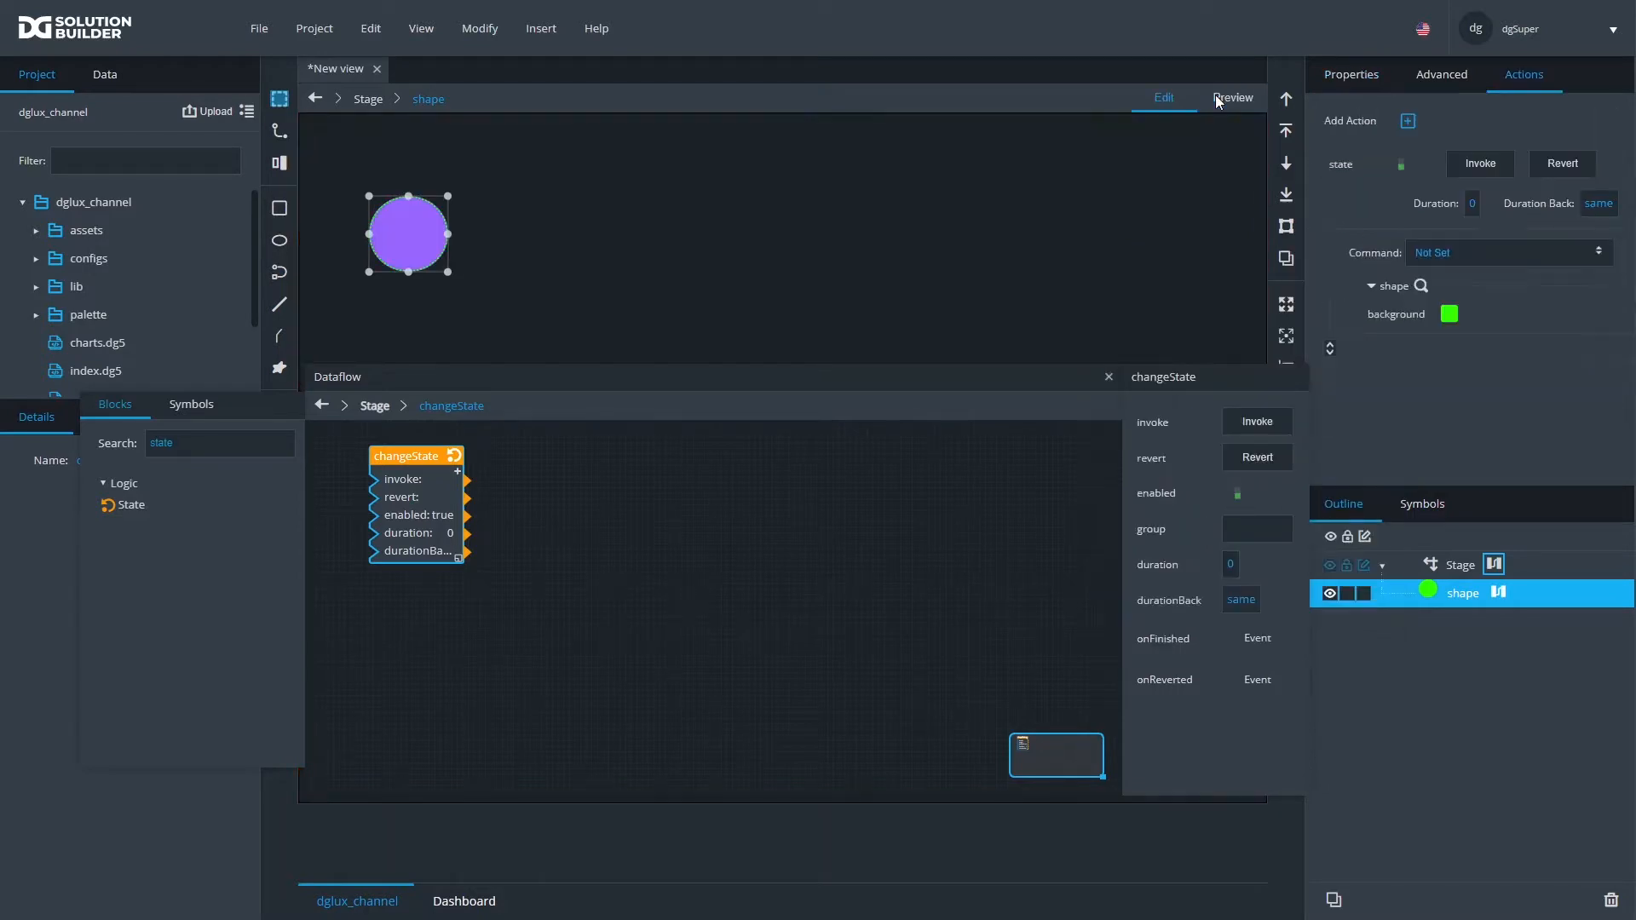
Open the circle's dataflow and examine the path and change properties of its state block
{"action": "left_click", "coordinate": [1498, 594]}
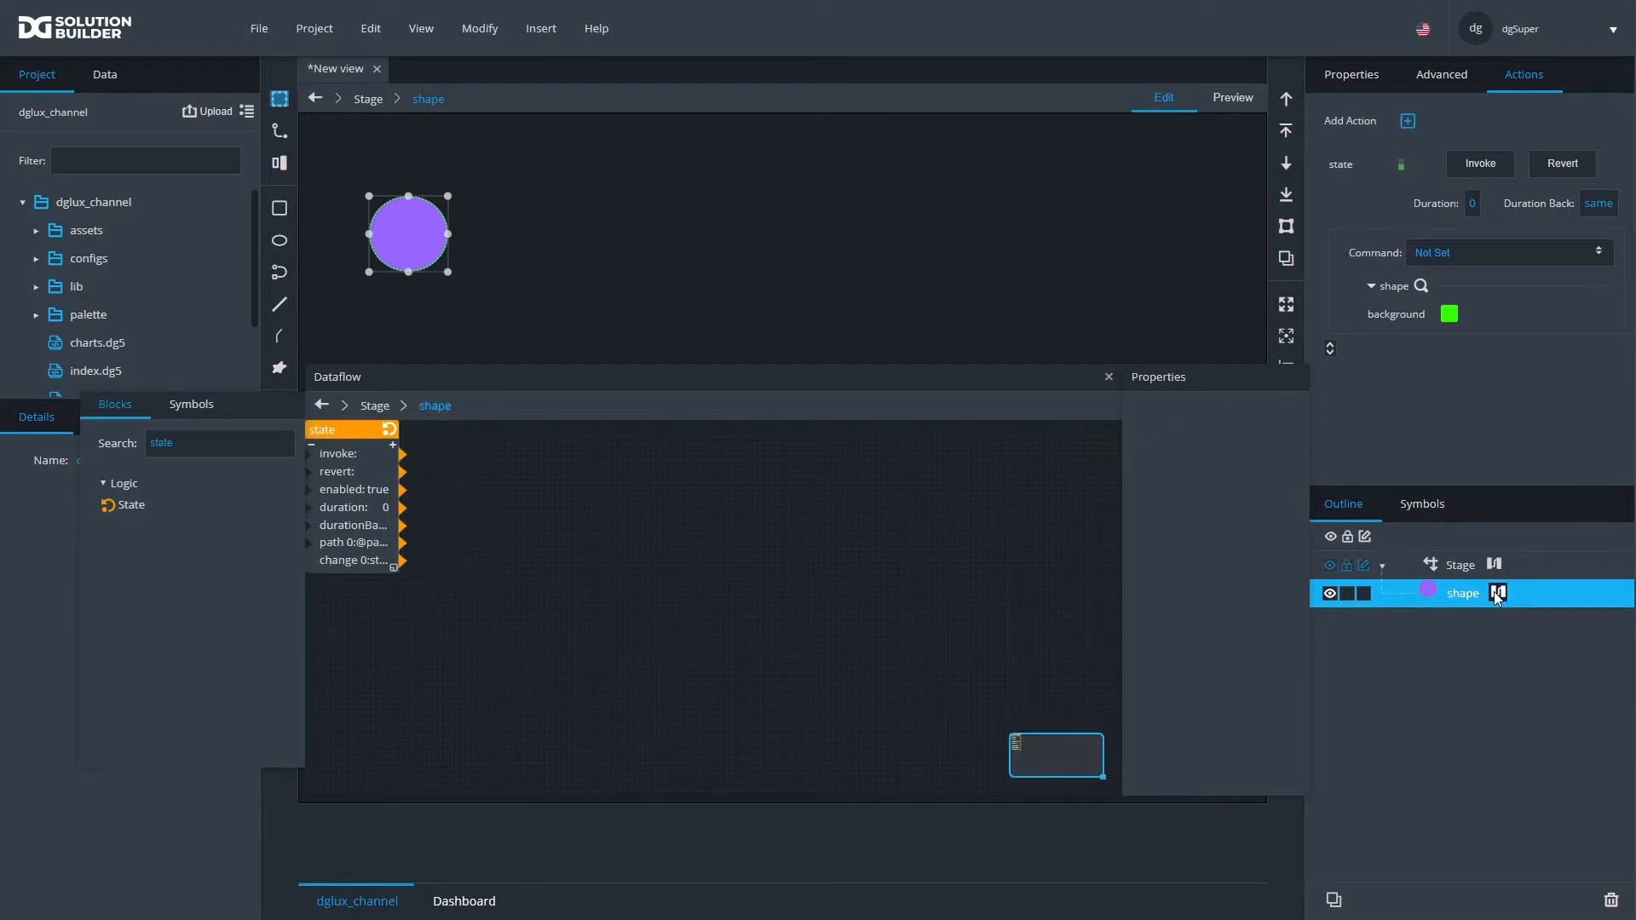
{"action": "left_click_drag", "start_coordinate": [358, 429], "coordinate": [389, 447]}
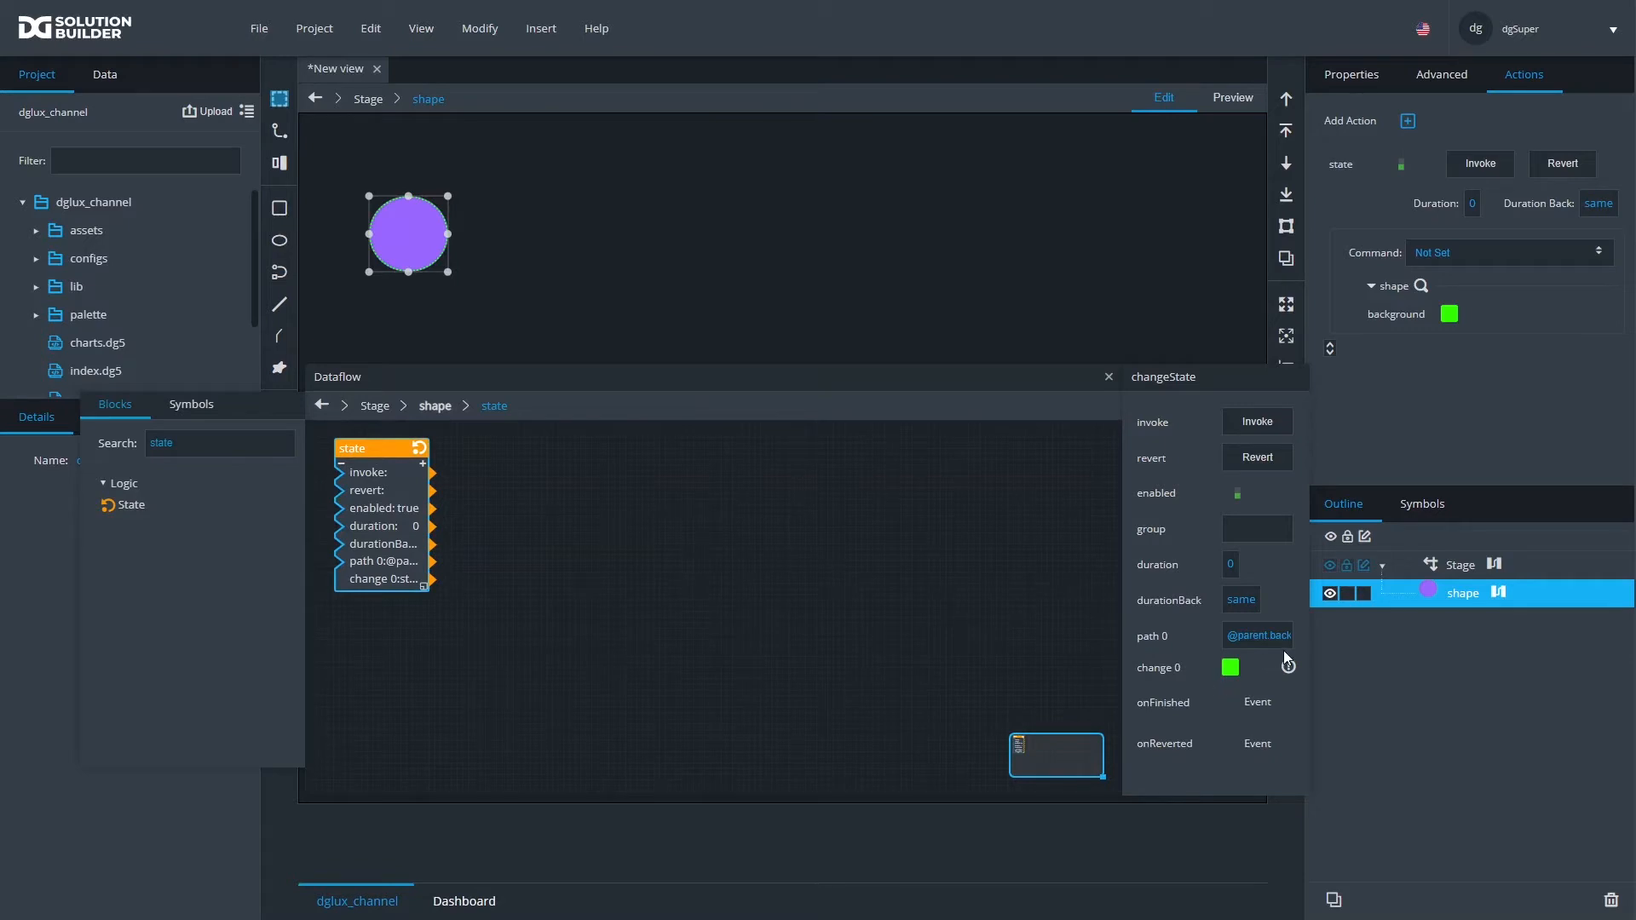
{"action": "left_click_drag", "start_coordinate": [1306, 644], "coordinate": [1338, 644]}
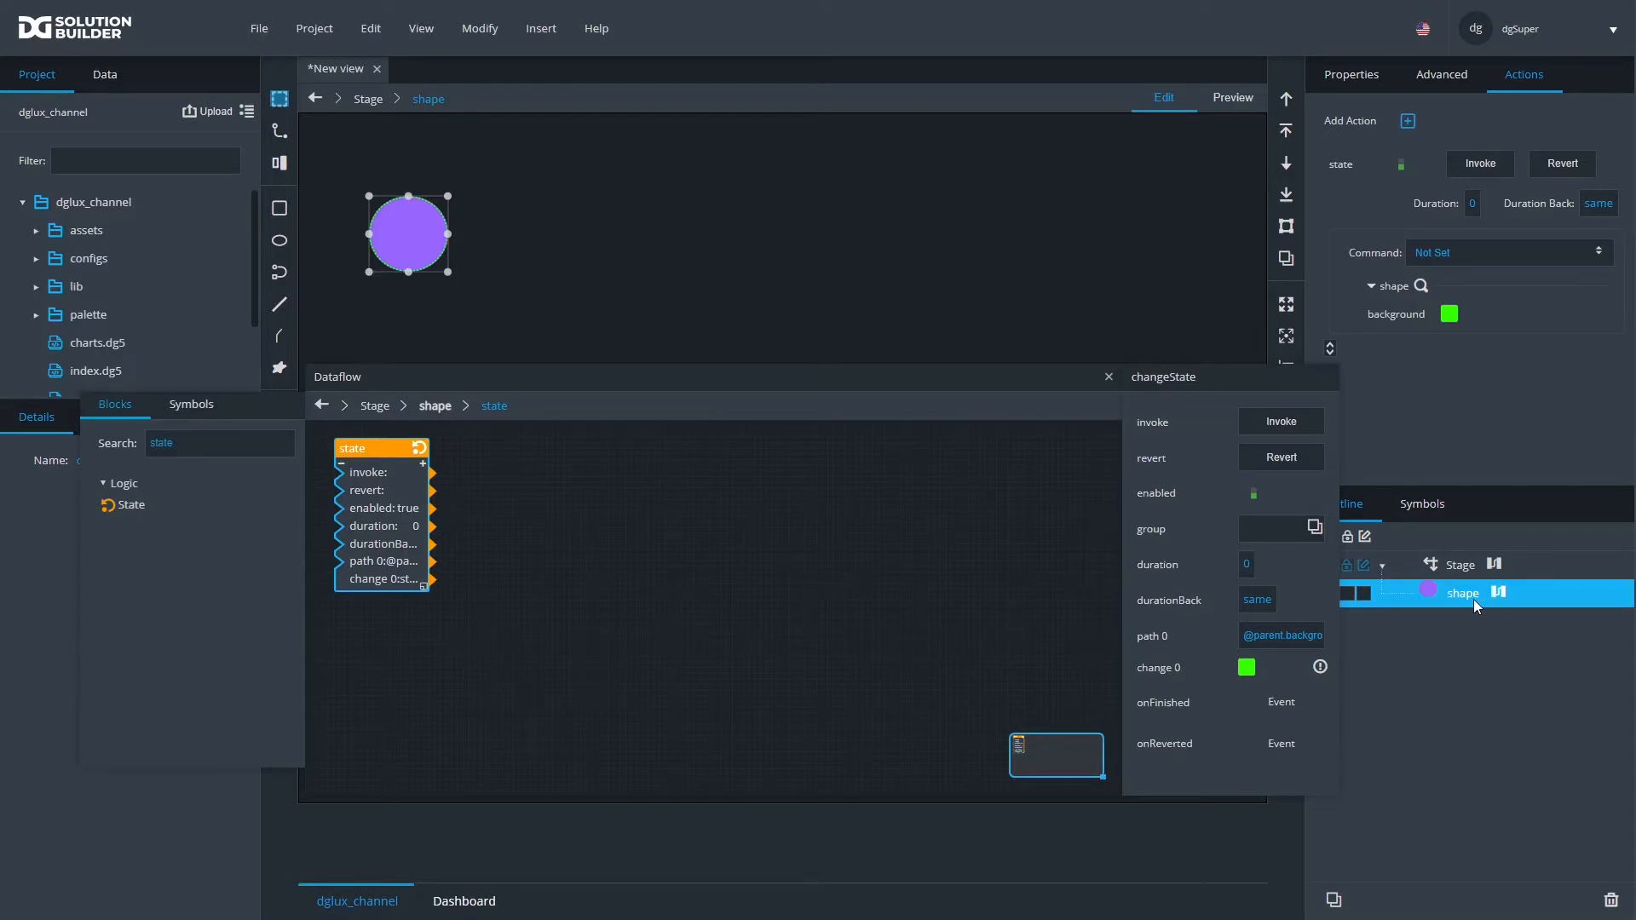
Delete the circle, then reposition and widen the changeState block in the Stage's dataflow
{"action": "key", "text": "Delete"}
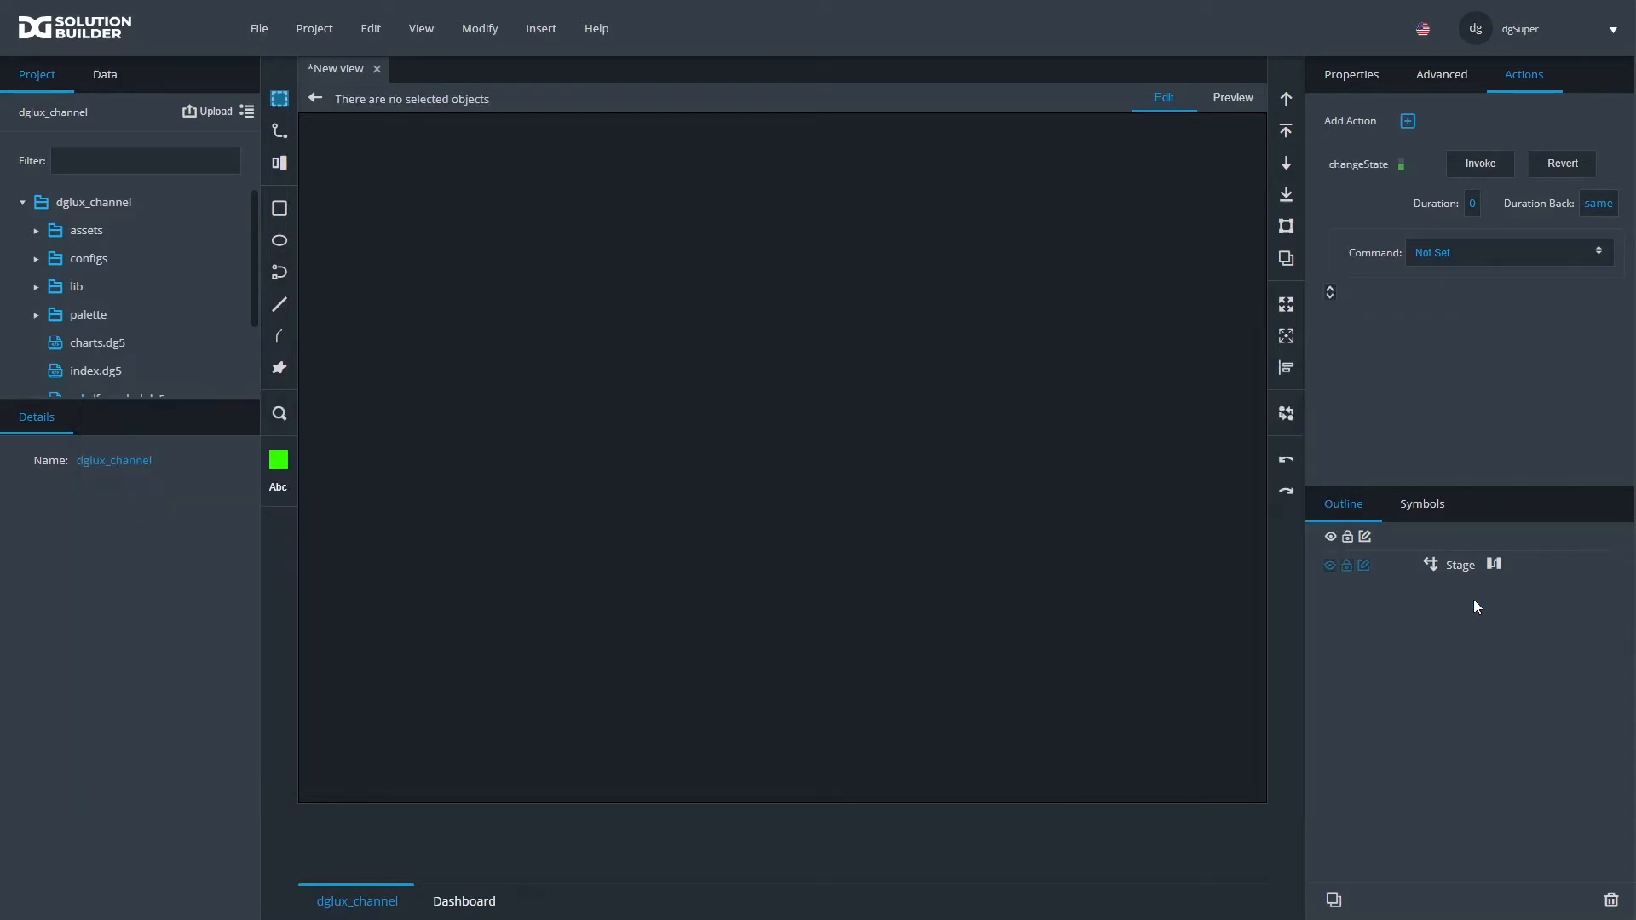
{"action": "left_click", "coordinate": [1494, 564]}
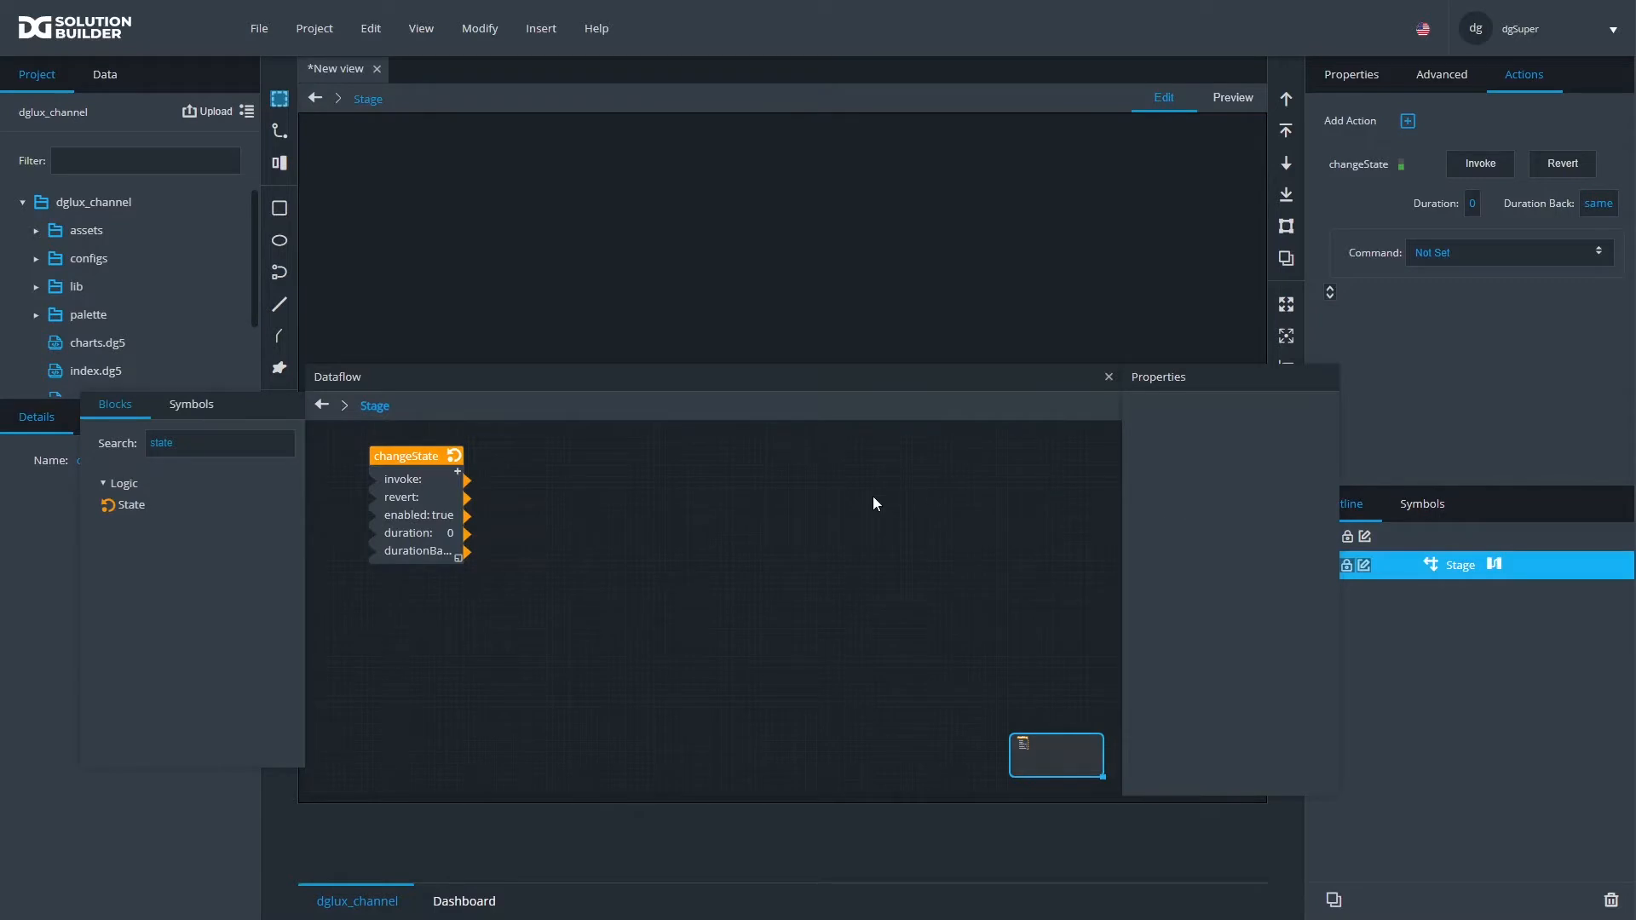
{"action": "left_click_drag", "start_coordinate": [392, 455], "coordinate": [369, 460]}
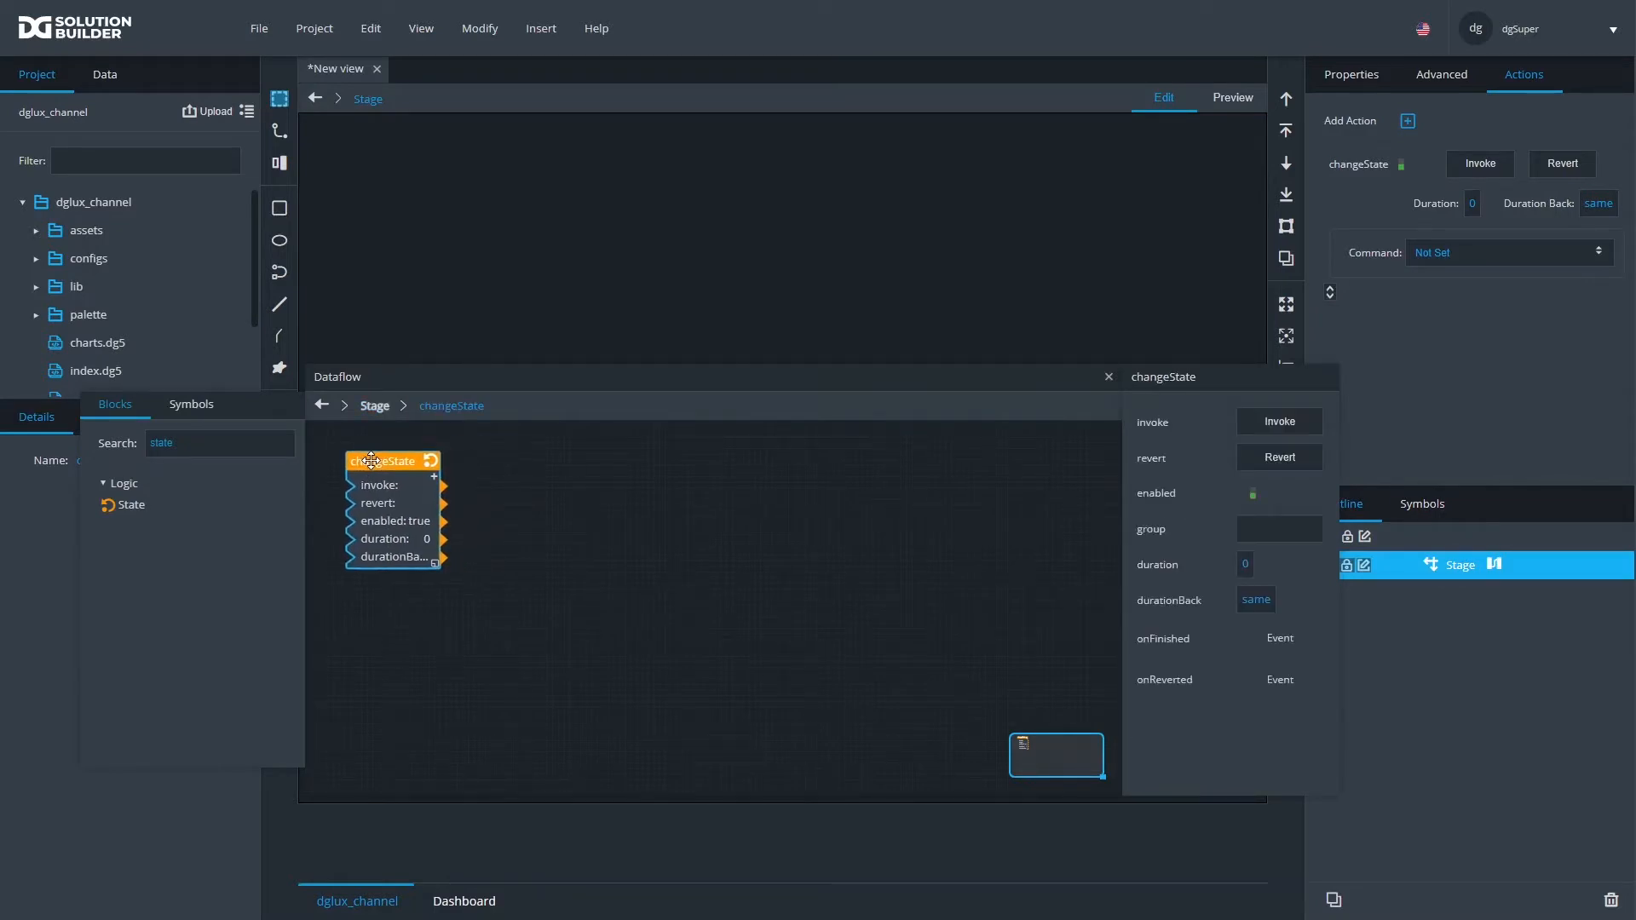
{"action": "left_click_drag", "start_coordinate": [434, 563], "coordinate": [475, 565]}
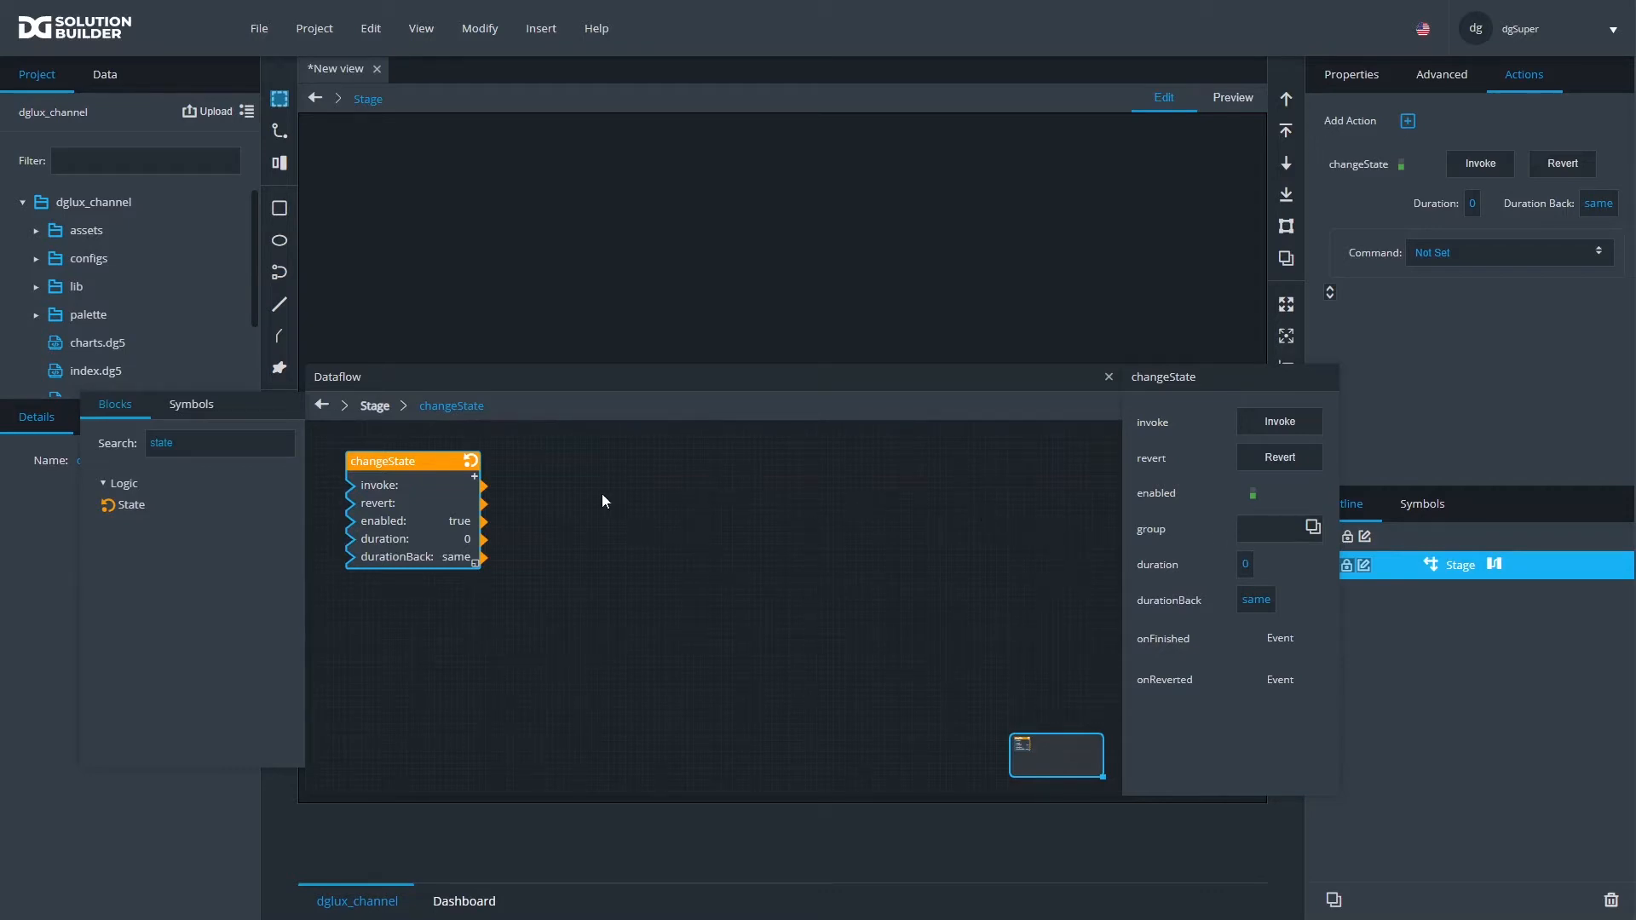
Add a path and change pair to the changeState block and make room to view its properties beside the dataflow
{"action": "left_click", "coordinate": [475, 477]}
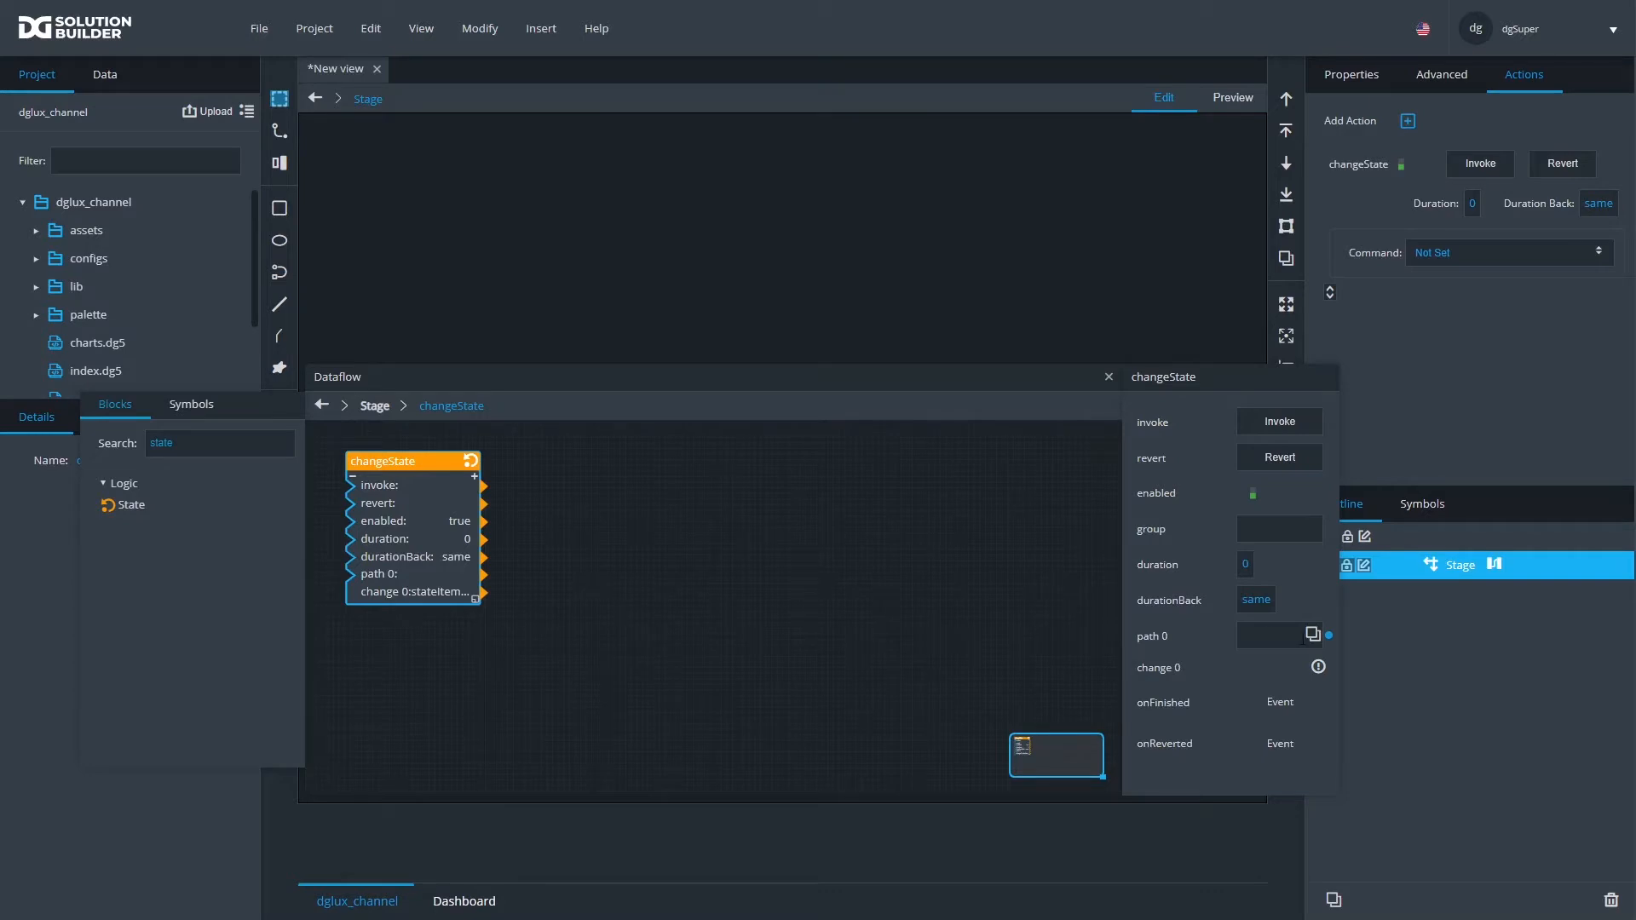
{"action": "left_click_drag", "start_coordinate": [1339, 641], "coordinate": [1407, 642]}
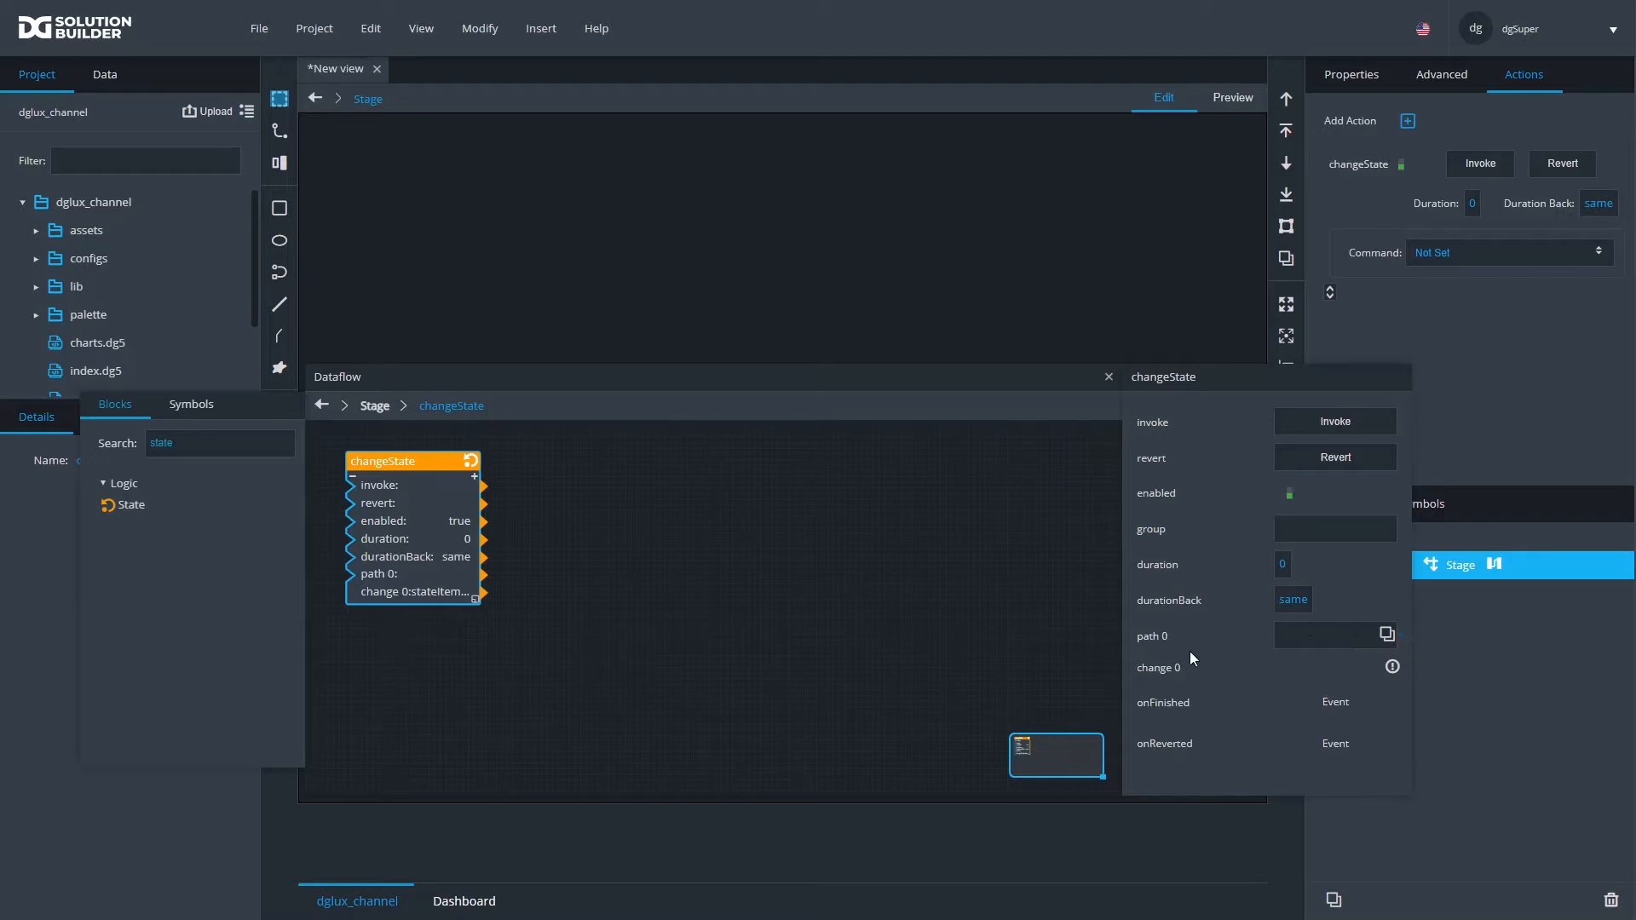
{"action": "left_click_drag", "start_coordinate": [1119, 645], "coordinate": [717, 662]}
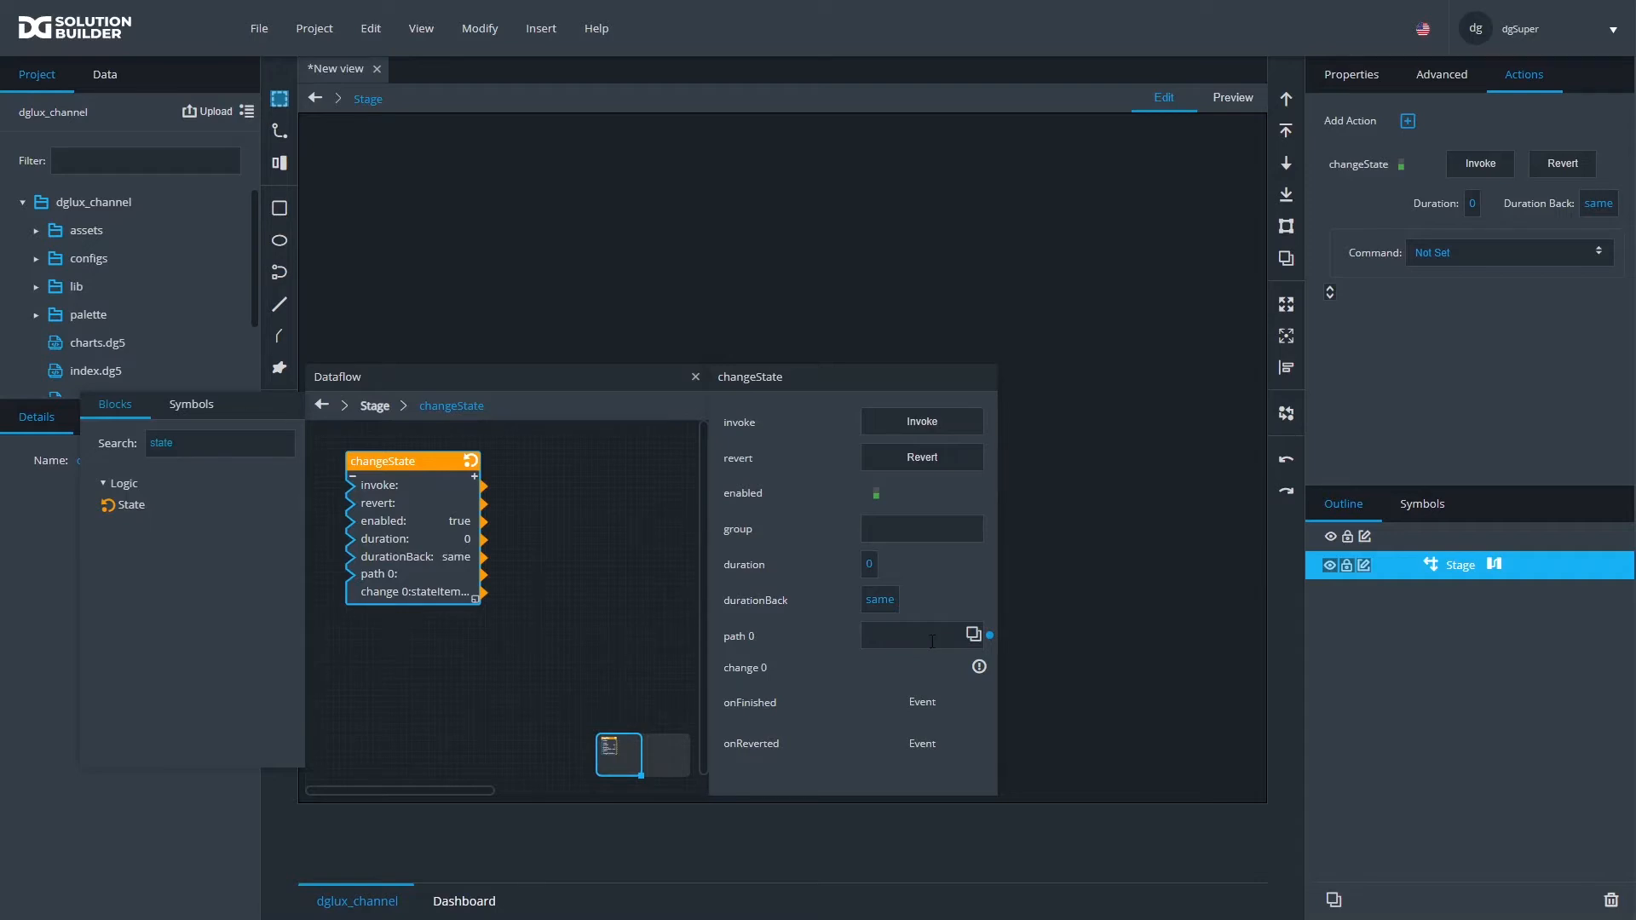
Show the Stage's properties and draw a small square near the Stage's upper-left corner
{"action": "left_click", "coordinate": [1340, 82]}
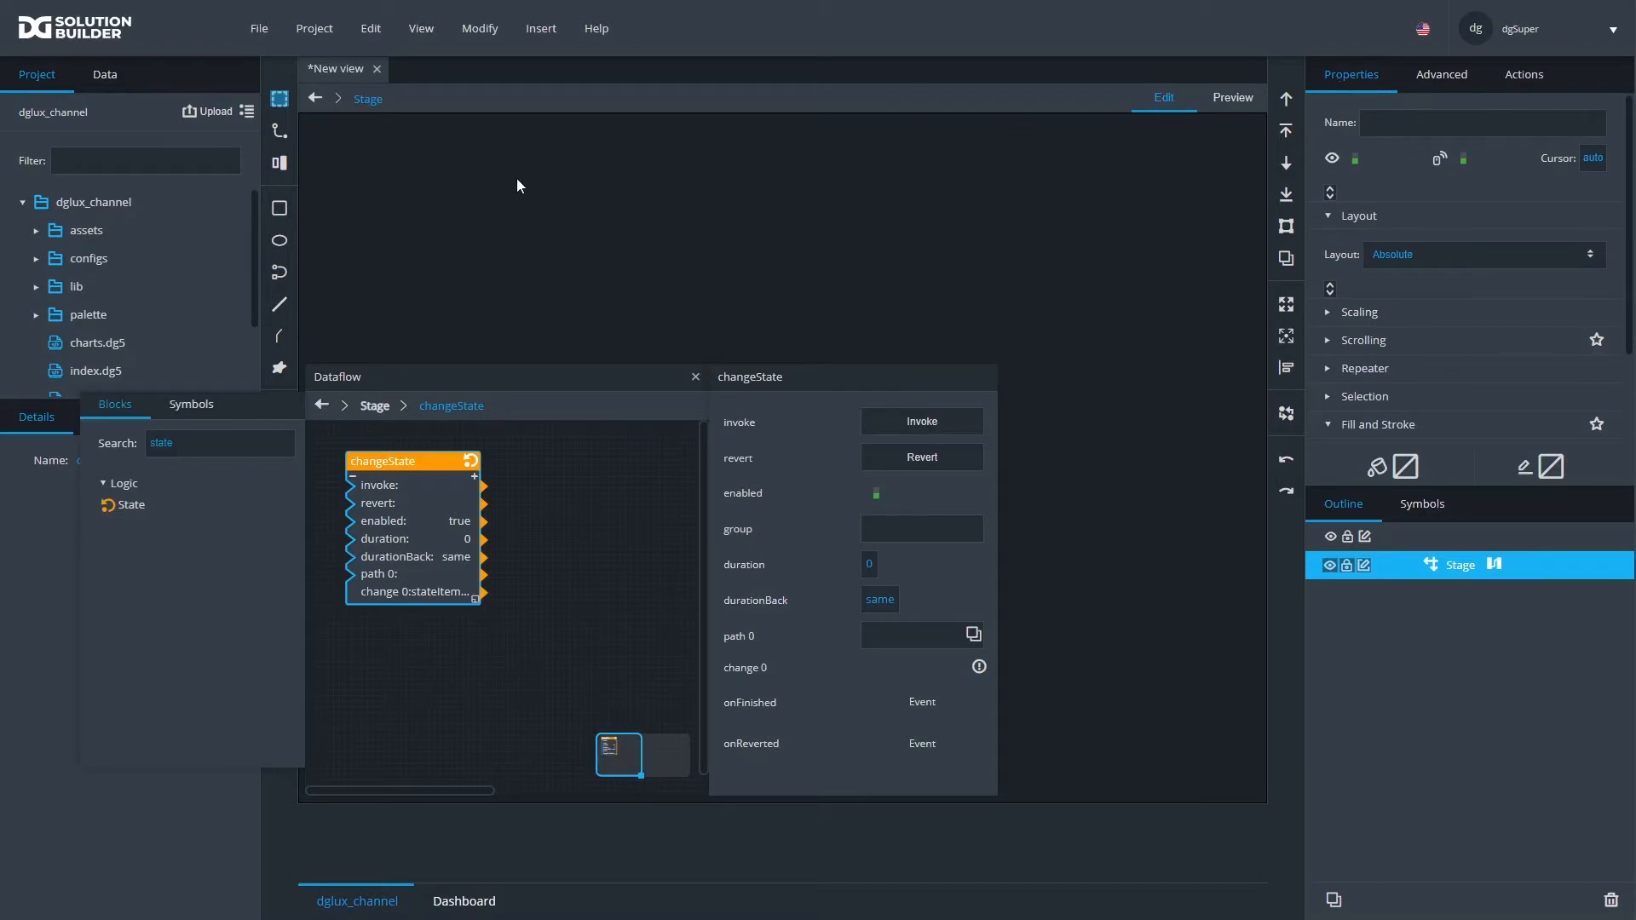
{"action": "left_click", "coordinate": [271, 213]}
{"action": "left_click_drag", "start_coordinate": [408, 228], "coordinate": [433, 240]}
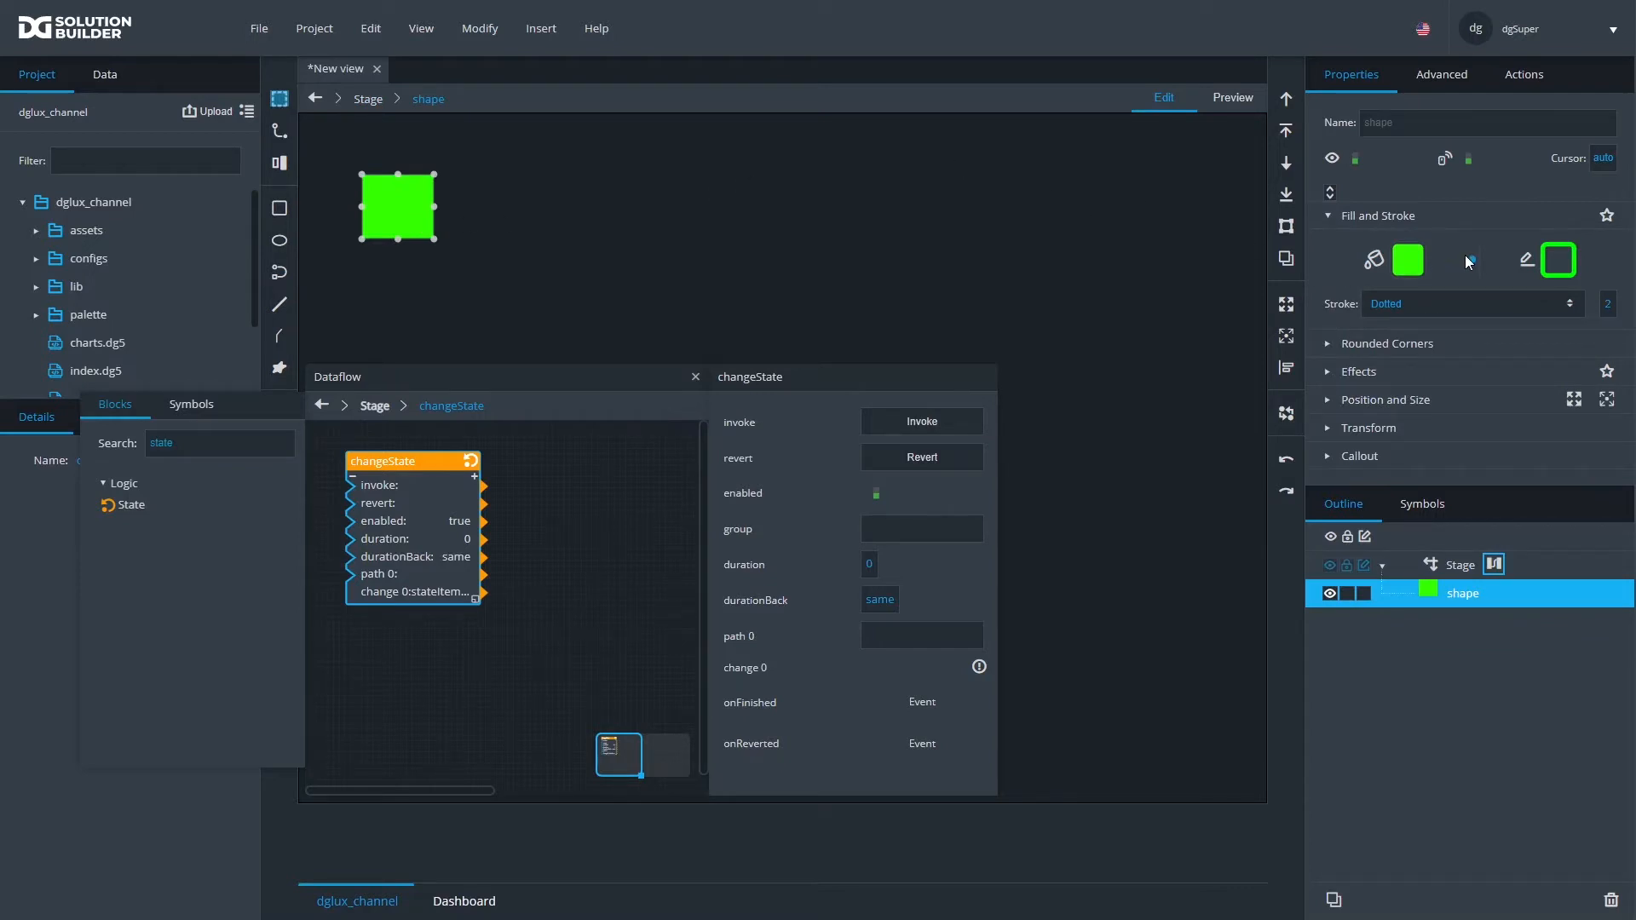
{"action": "mouse_move", "coordinate": [1464, 303]}
{"action": "left_mouse_down"}
{"action": "mouse_move", "coordinate": [1216, 551]}
{"action": "mouse_move", "coordinate": [1092, 628]}
{"action": "mouse_move", "coordinate": [971, 655]}
{"action": "mouse_move", "coordinate": [903, 636]}
{"action": "left_mouse_up"}
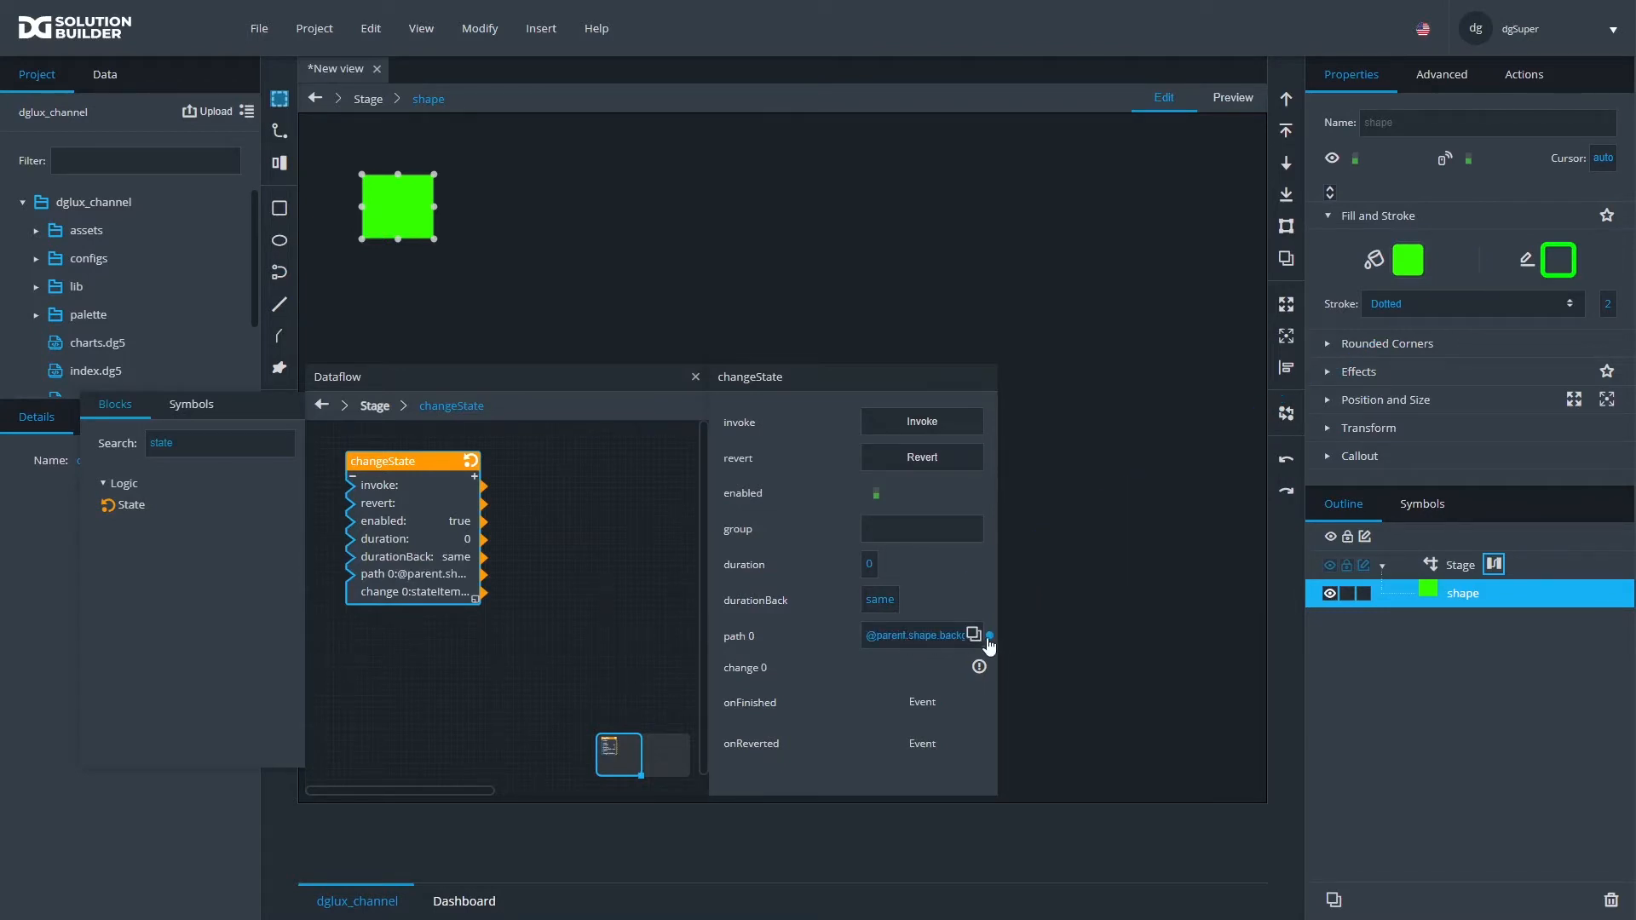
{"action": "left_click_drag", "start_coordinate": [994, 637], "coordinate": [1080, 636]}
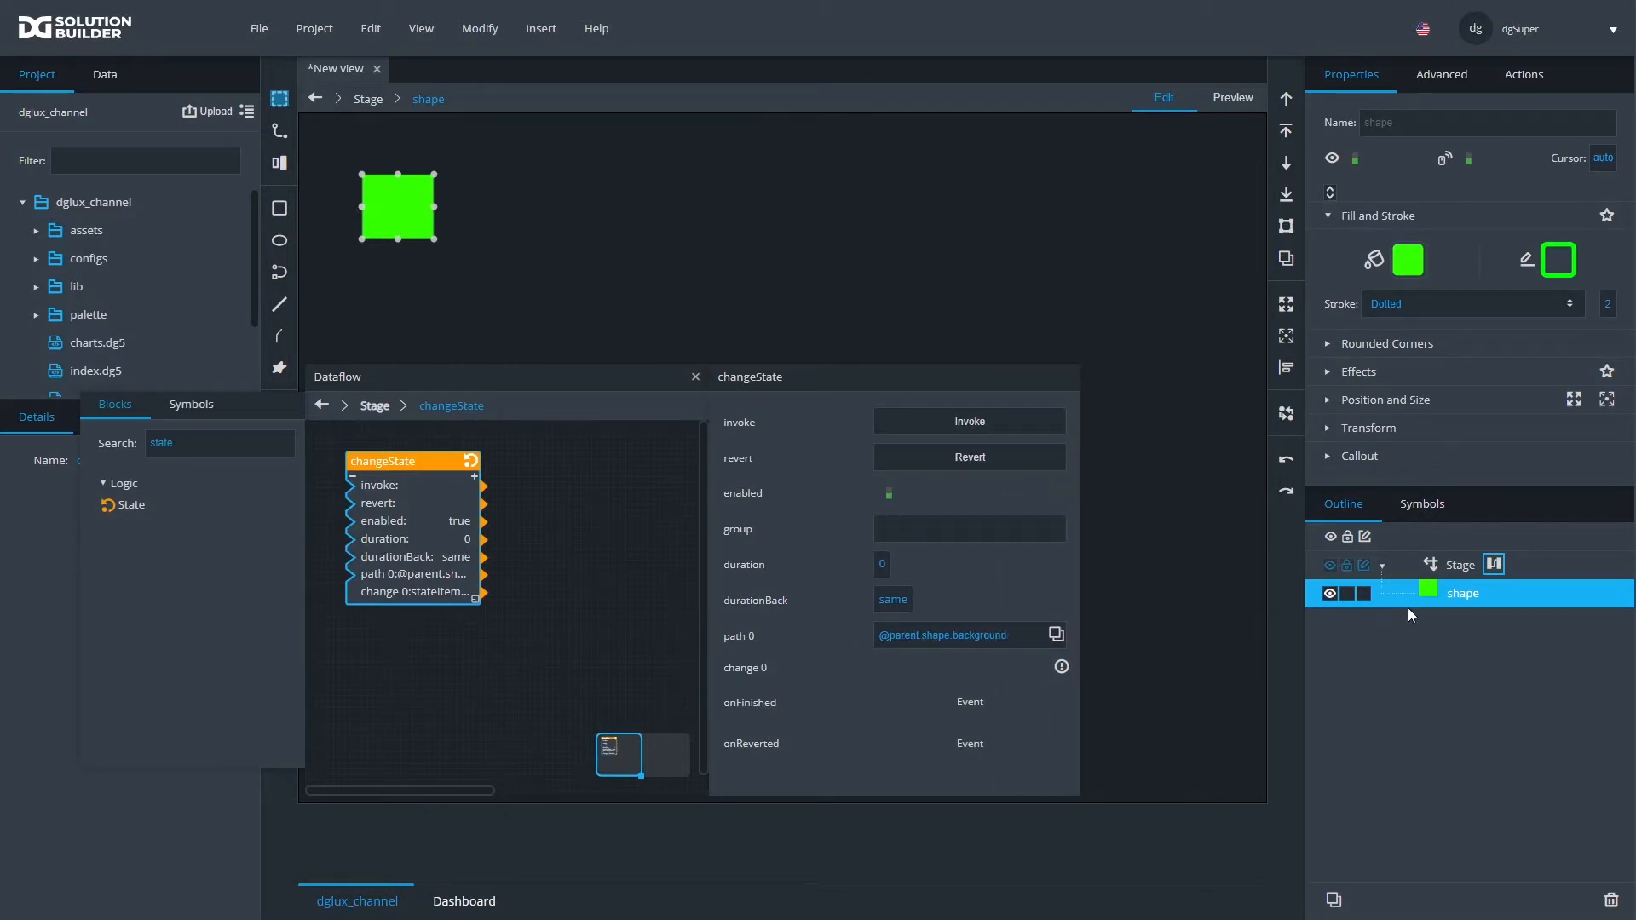
{"action": "left_click", "coordinate": [1454, 566]}
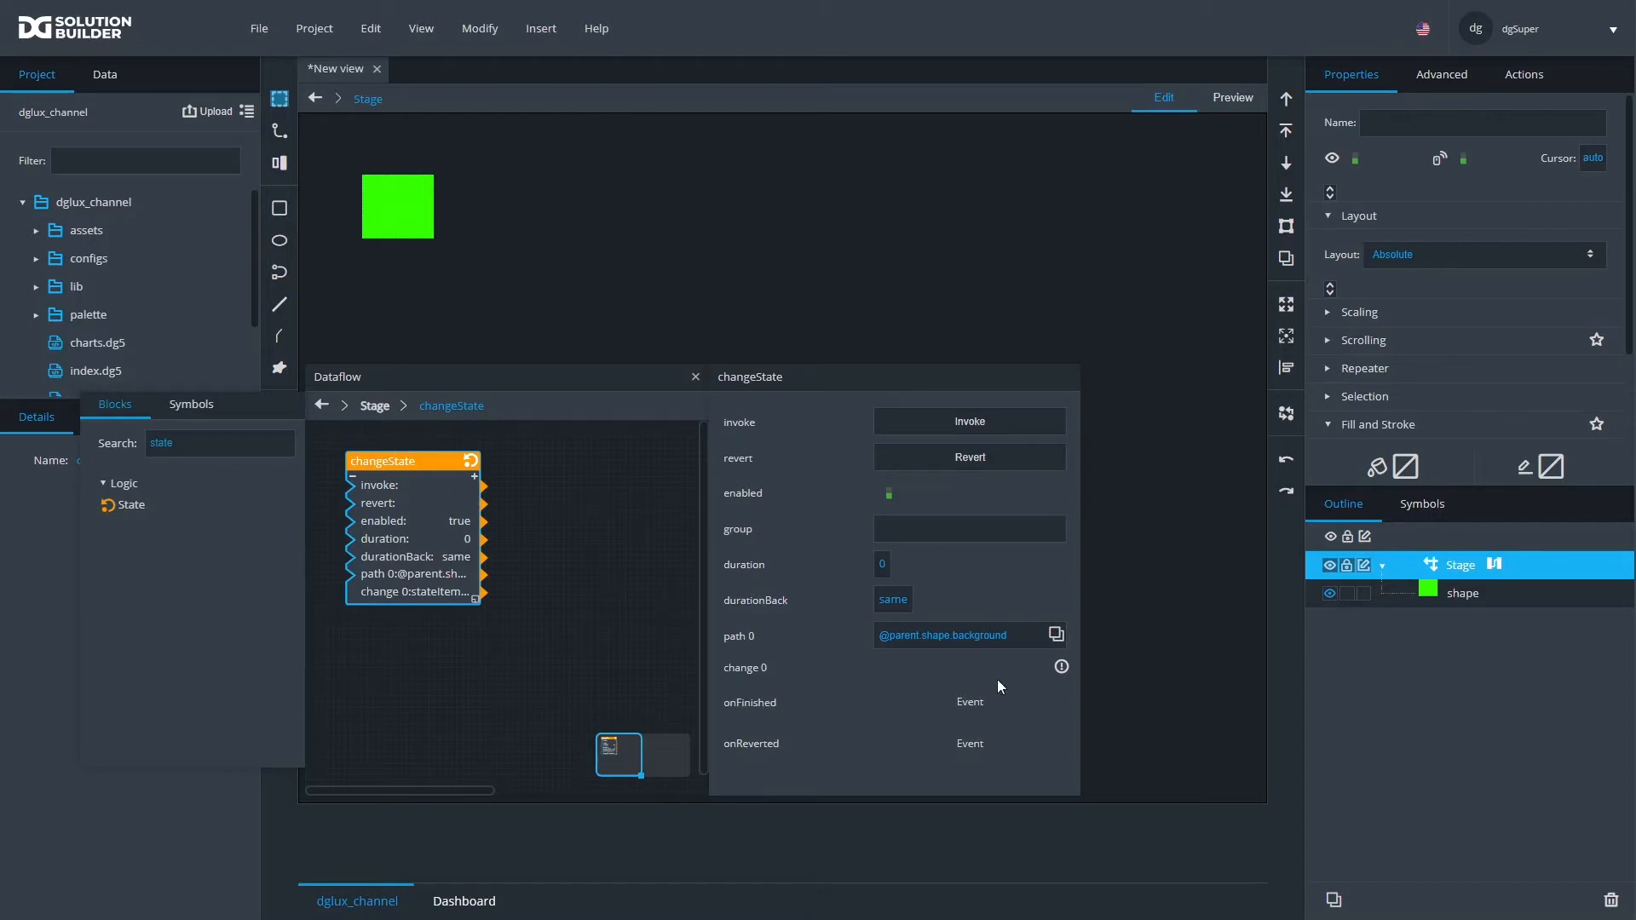
{"action": "left_click", "coordinate": [1464, 597]}
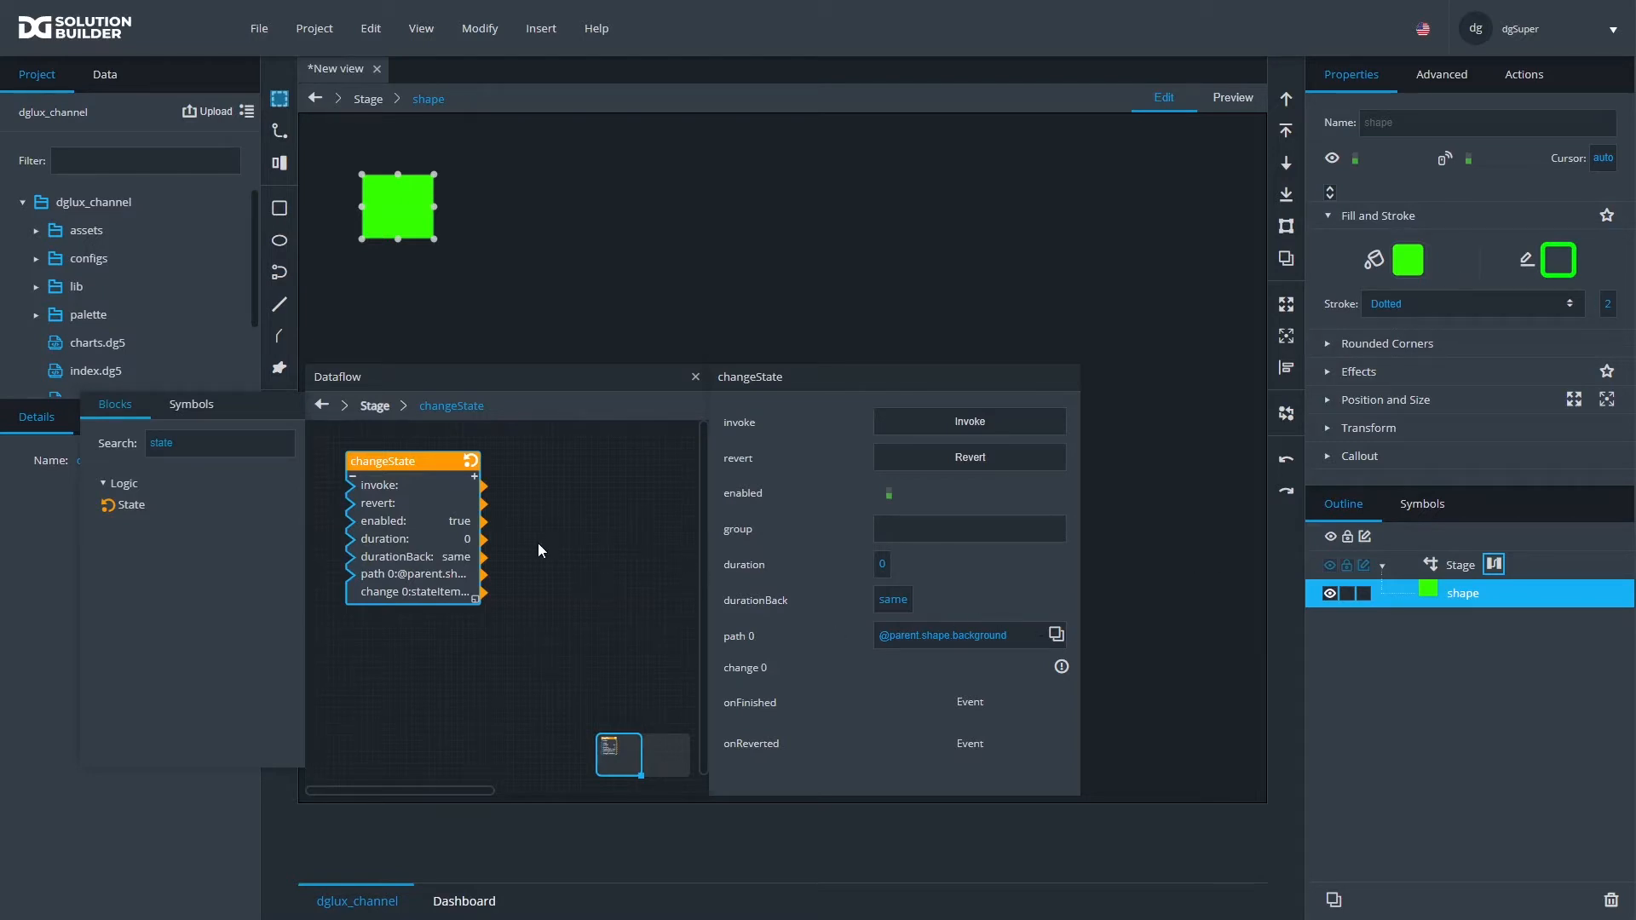
{"action": "left_click", "coordinate": [515, 556]}
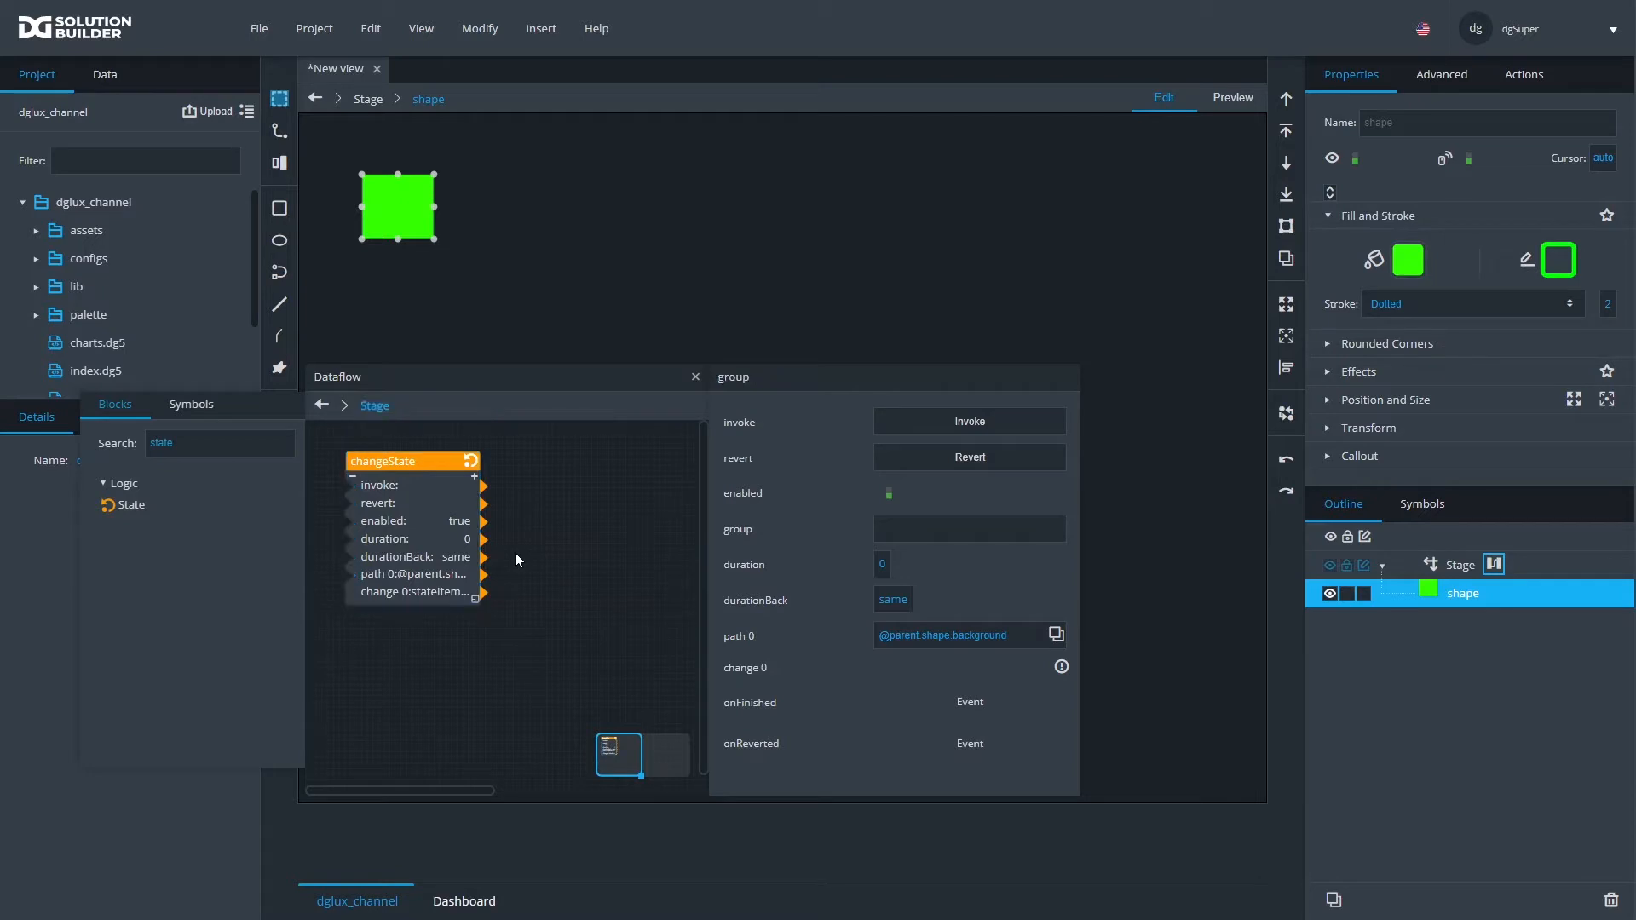
{"action": "left_click", "coordinate": [416, 533]}
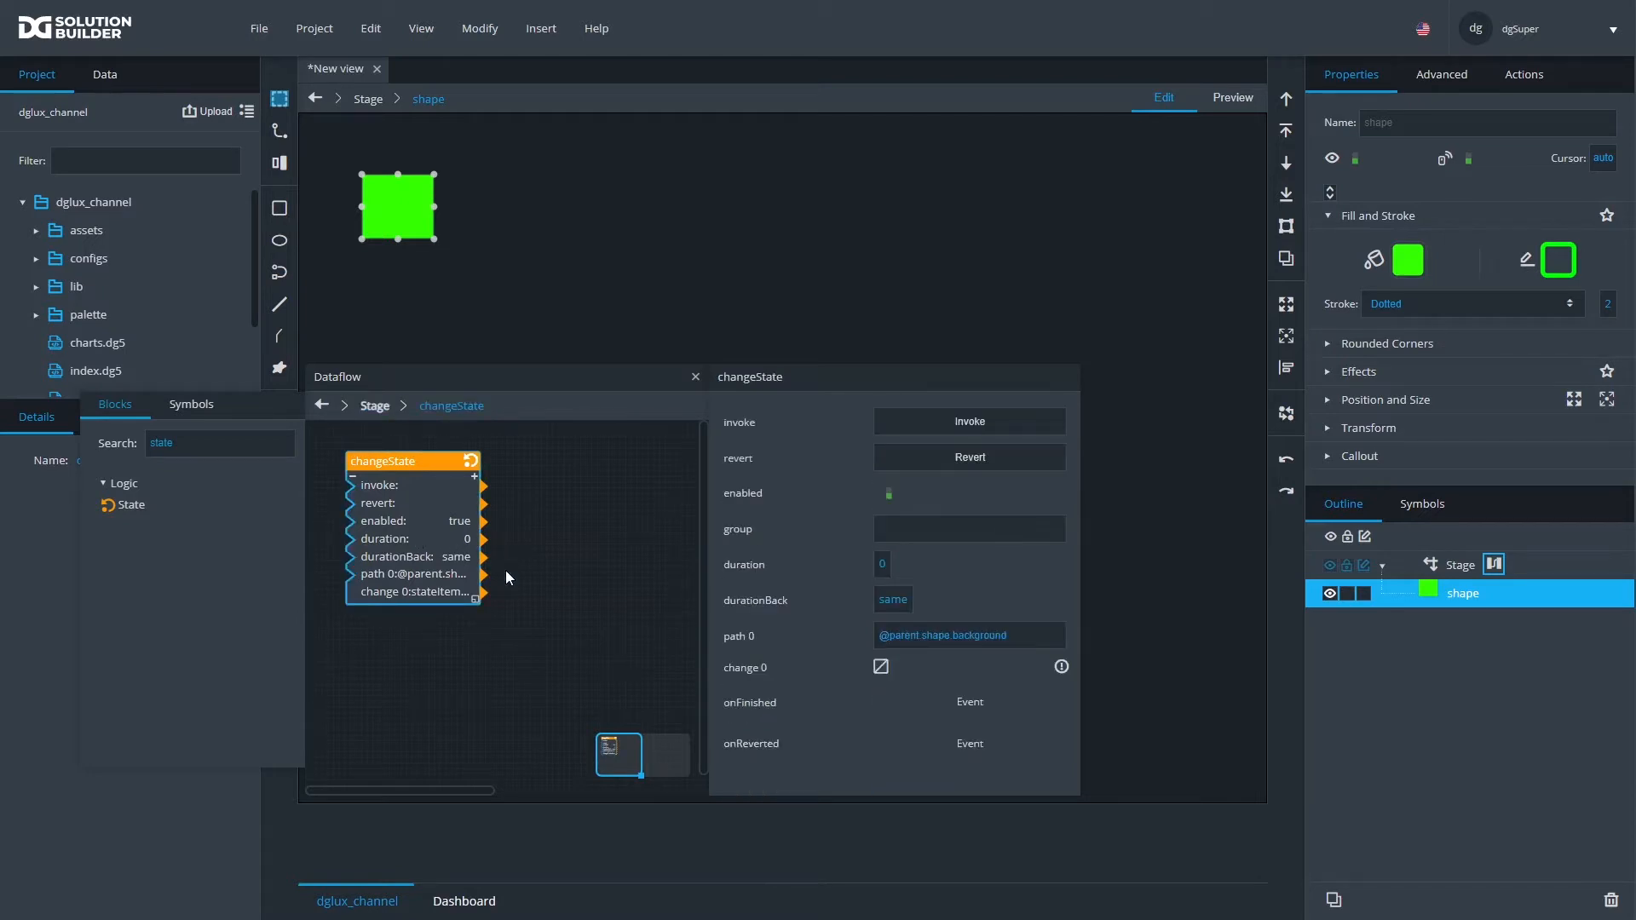
Set the changeState block's change 0 value to a solid red fill
{"action": "left_click", "coordinate": [881, 670]}
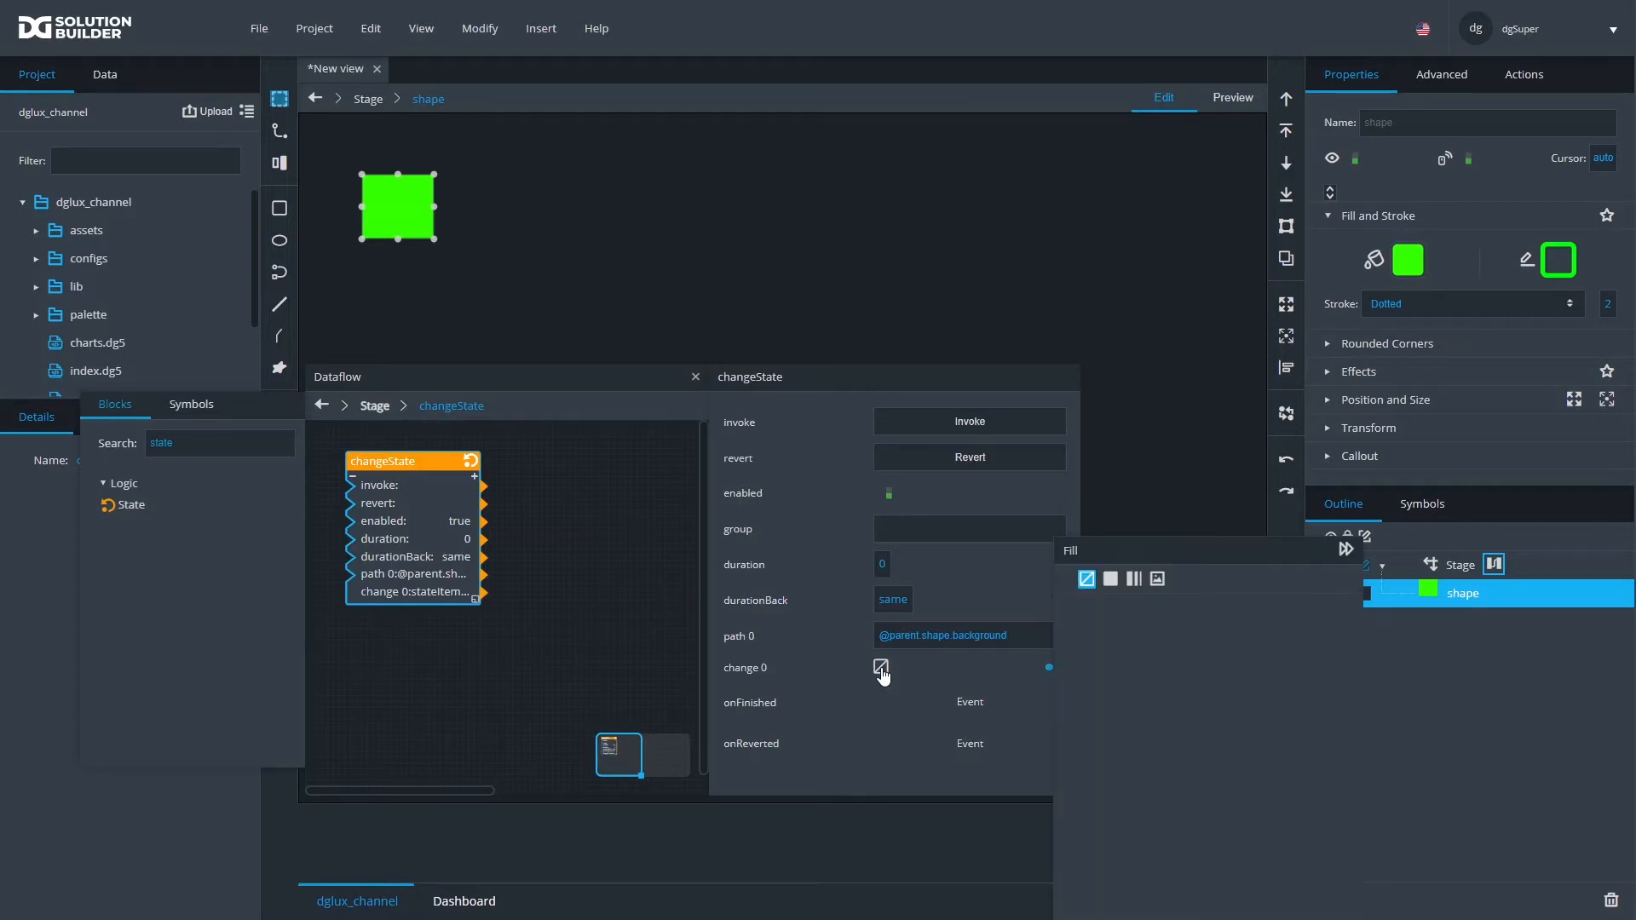
{"action": "left_click", "coordinate": [1110, 579]}
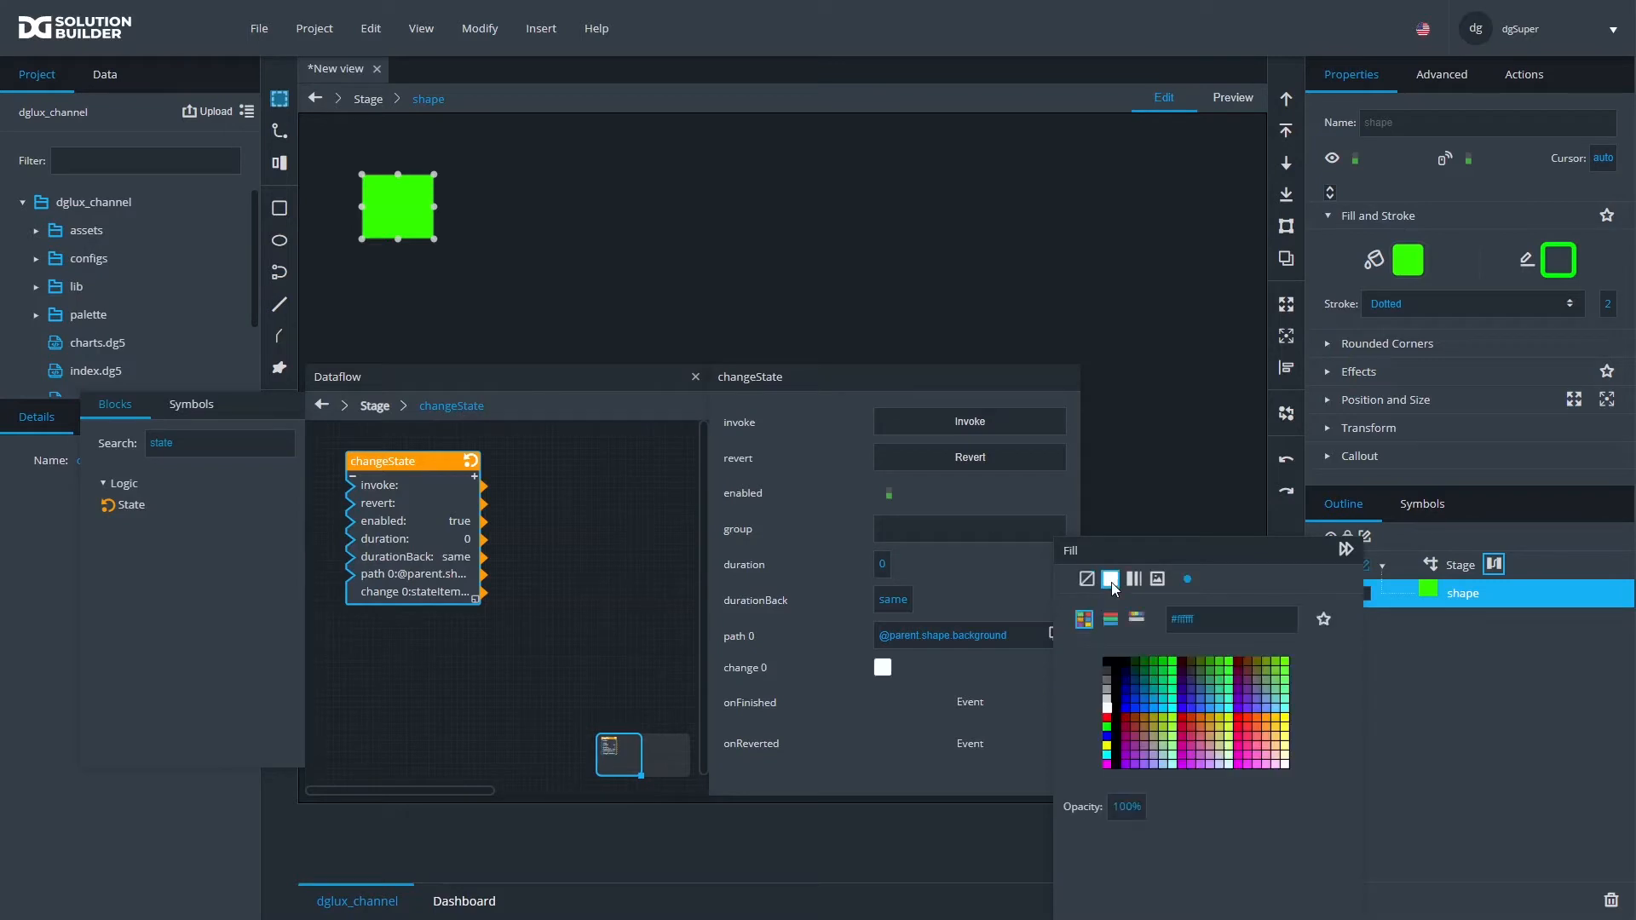
{"action": "left_click", "coordinate": [1248, 728]}
{"action": "left_click", "coordinate": [655, 599]}
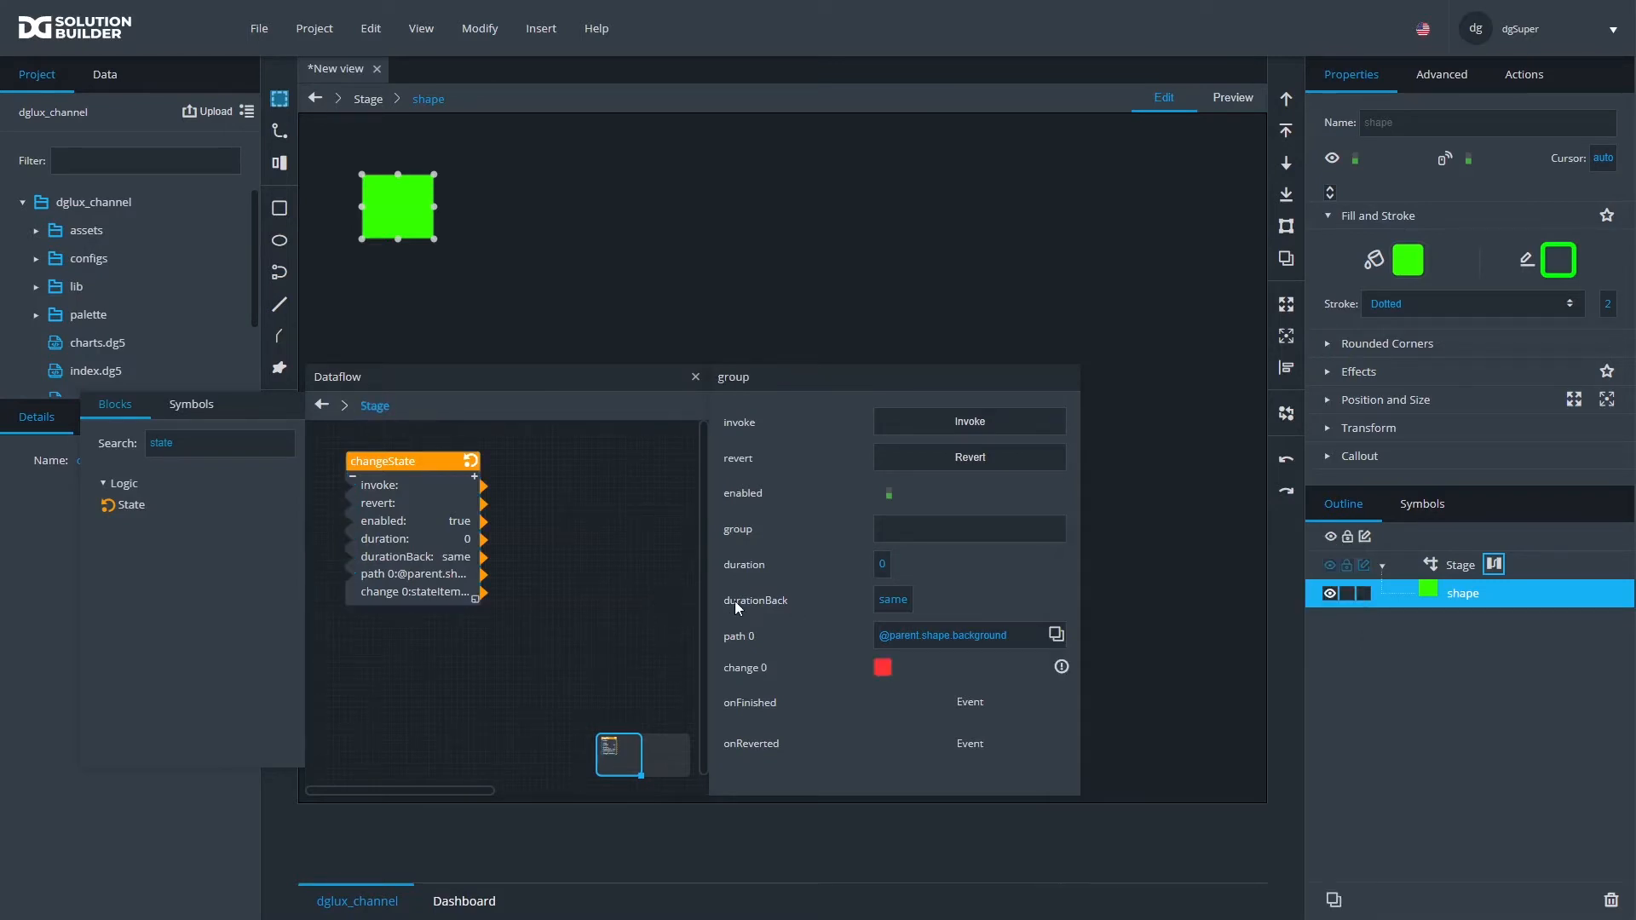
Examine the advanced settings of change 0 on the changeState block, including original value, easing and strength
{"action": "left_click", "coordinate": [431, 513]}
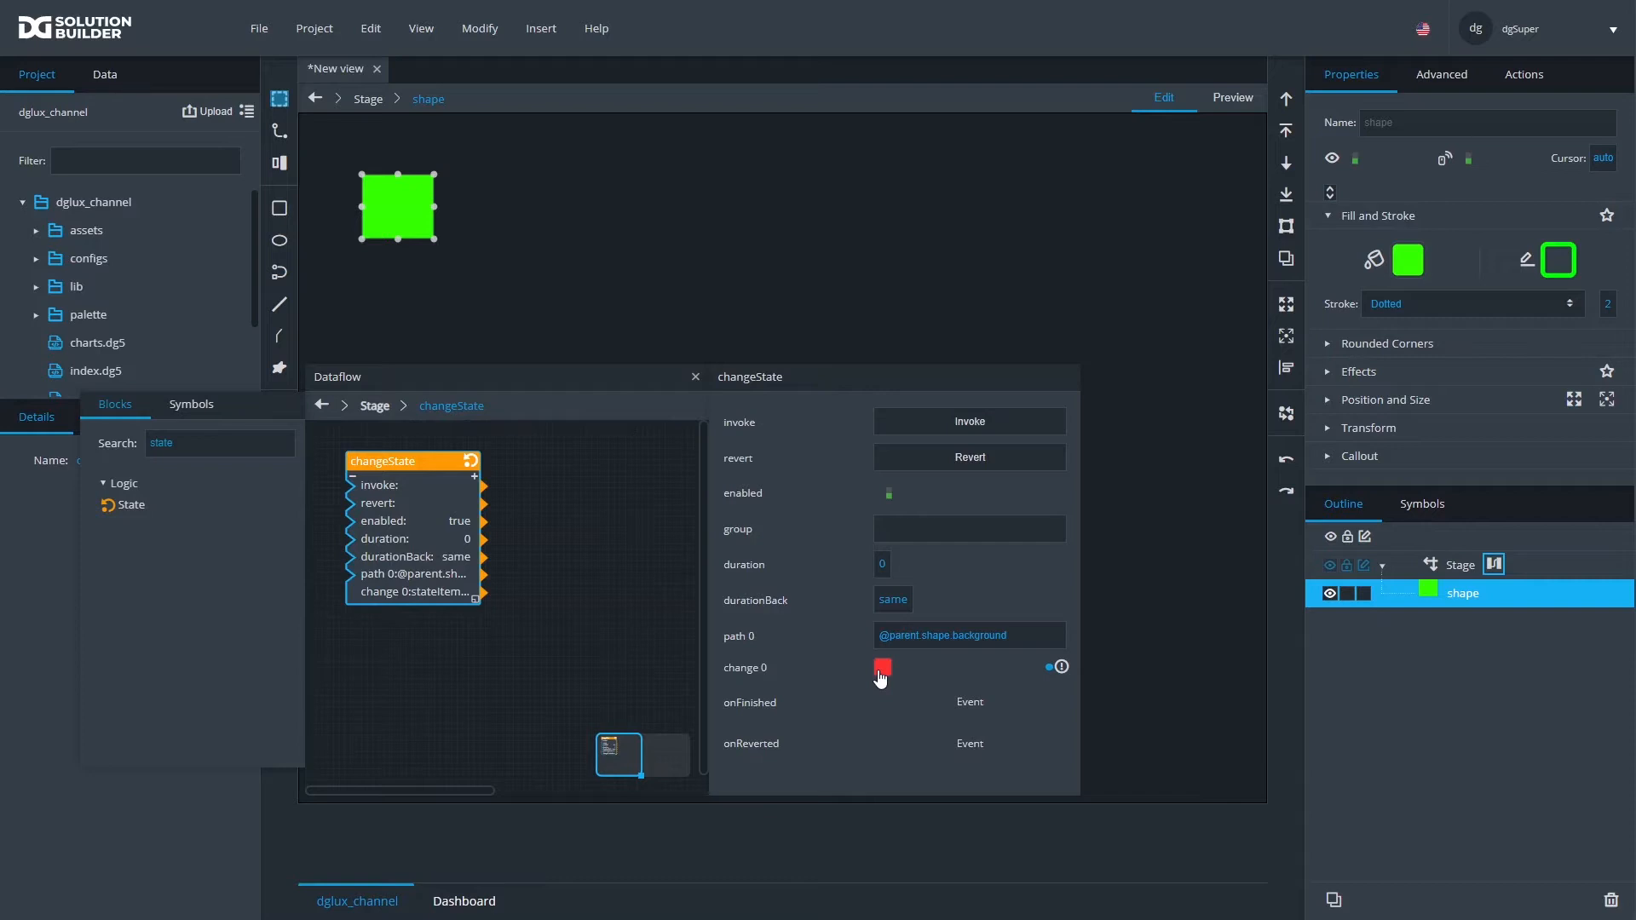
{"action": "left_click", "coordinate": [1061, 667]}
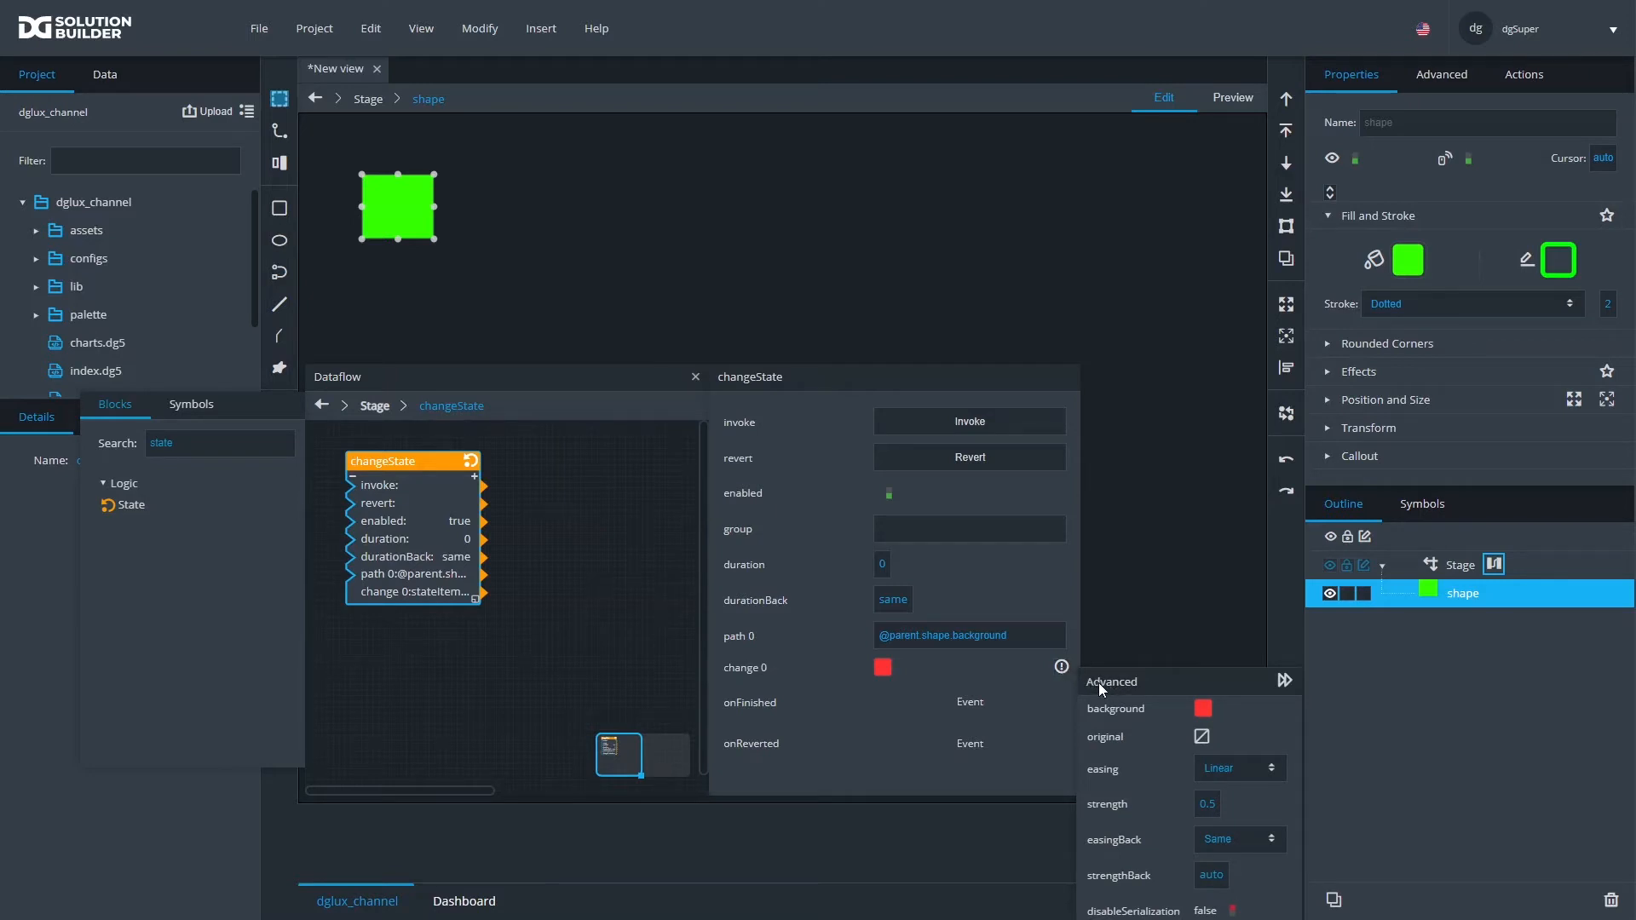
{"action": "left_click", "coordinate": [1063, 667]}
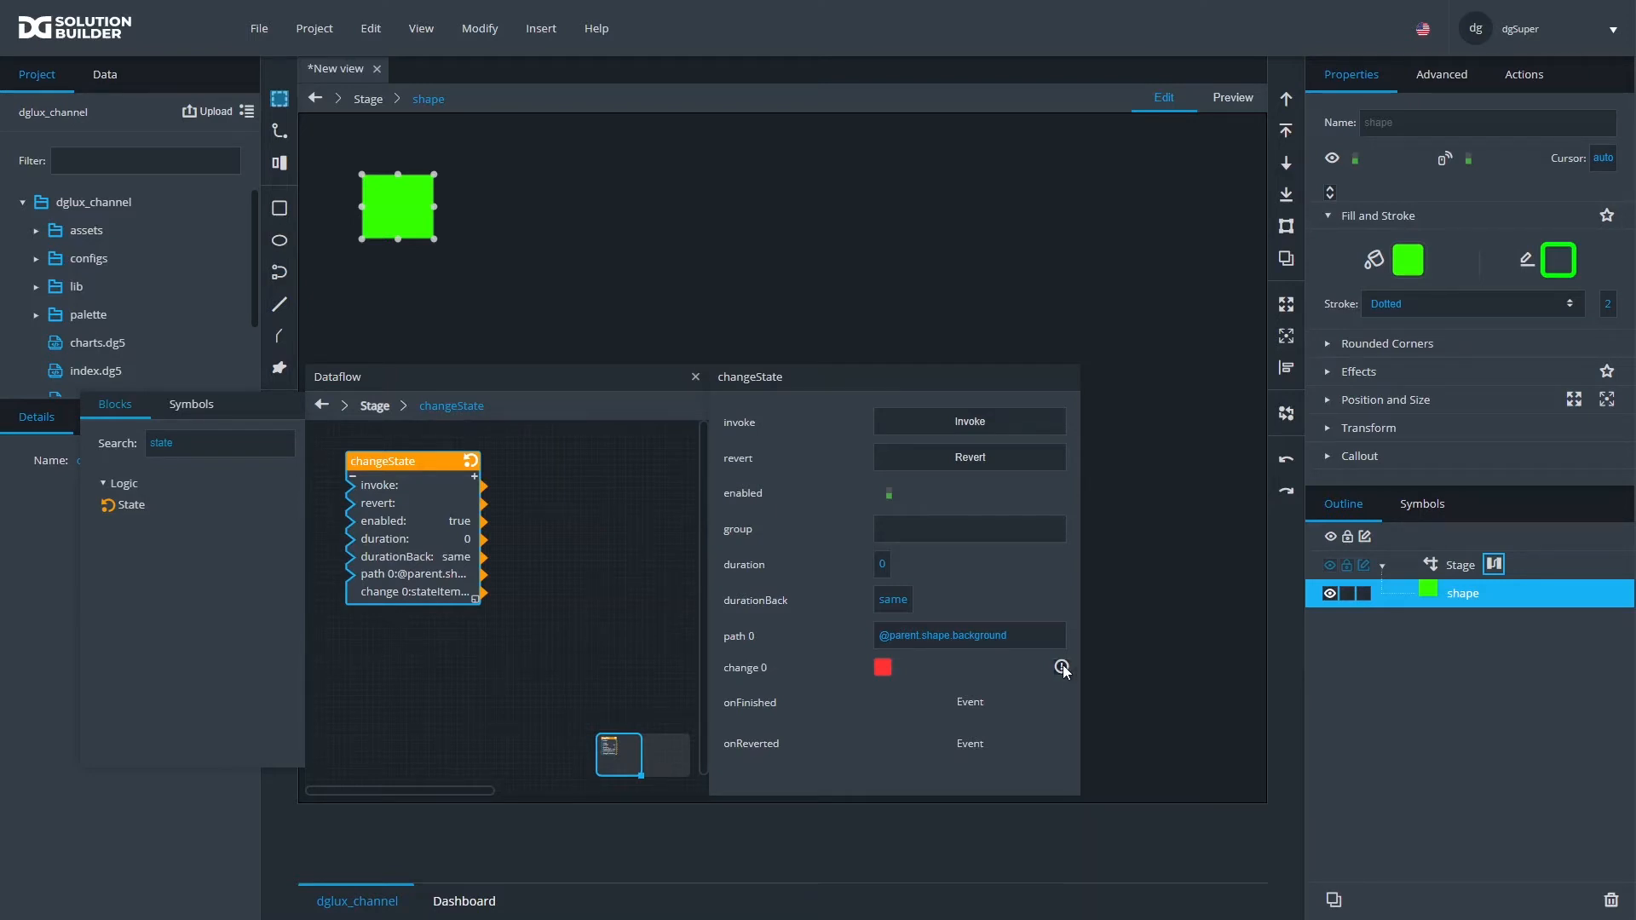
{"action": "left_click", "coordinate": [1061, 667]}
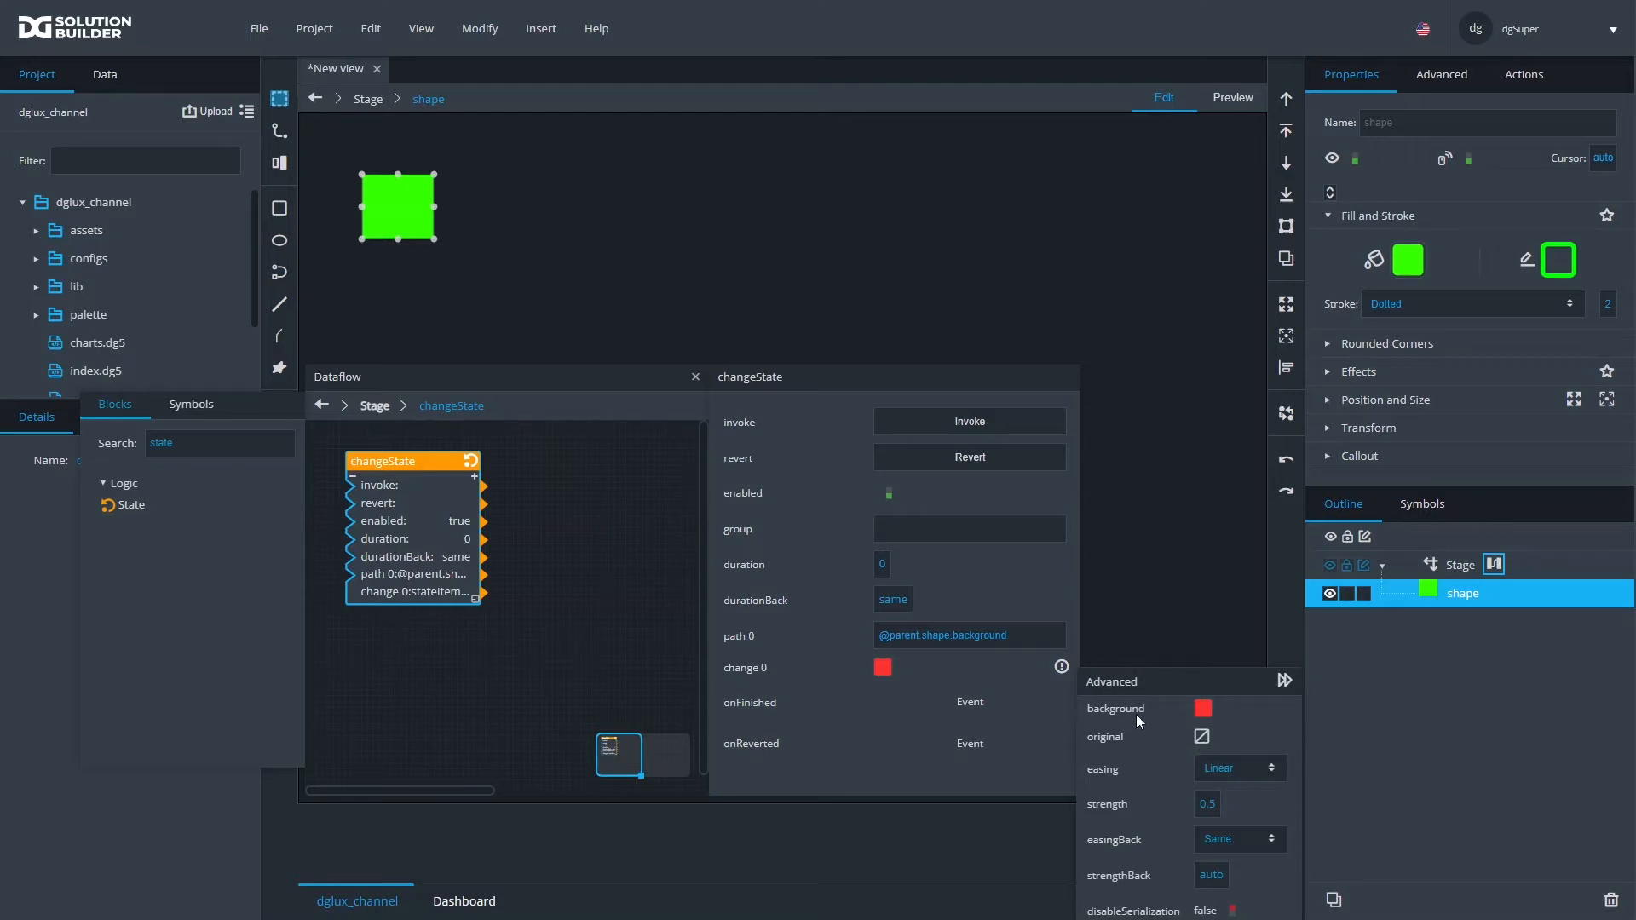
Close change 0's advanced settings and test the changeState block by invoking its state and reverting it
{"action": "left_click", "coordinate": [882, 505]}
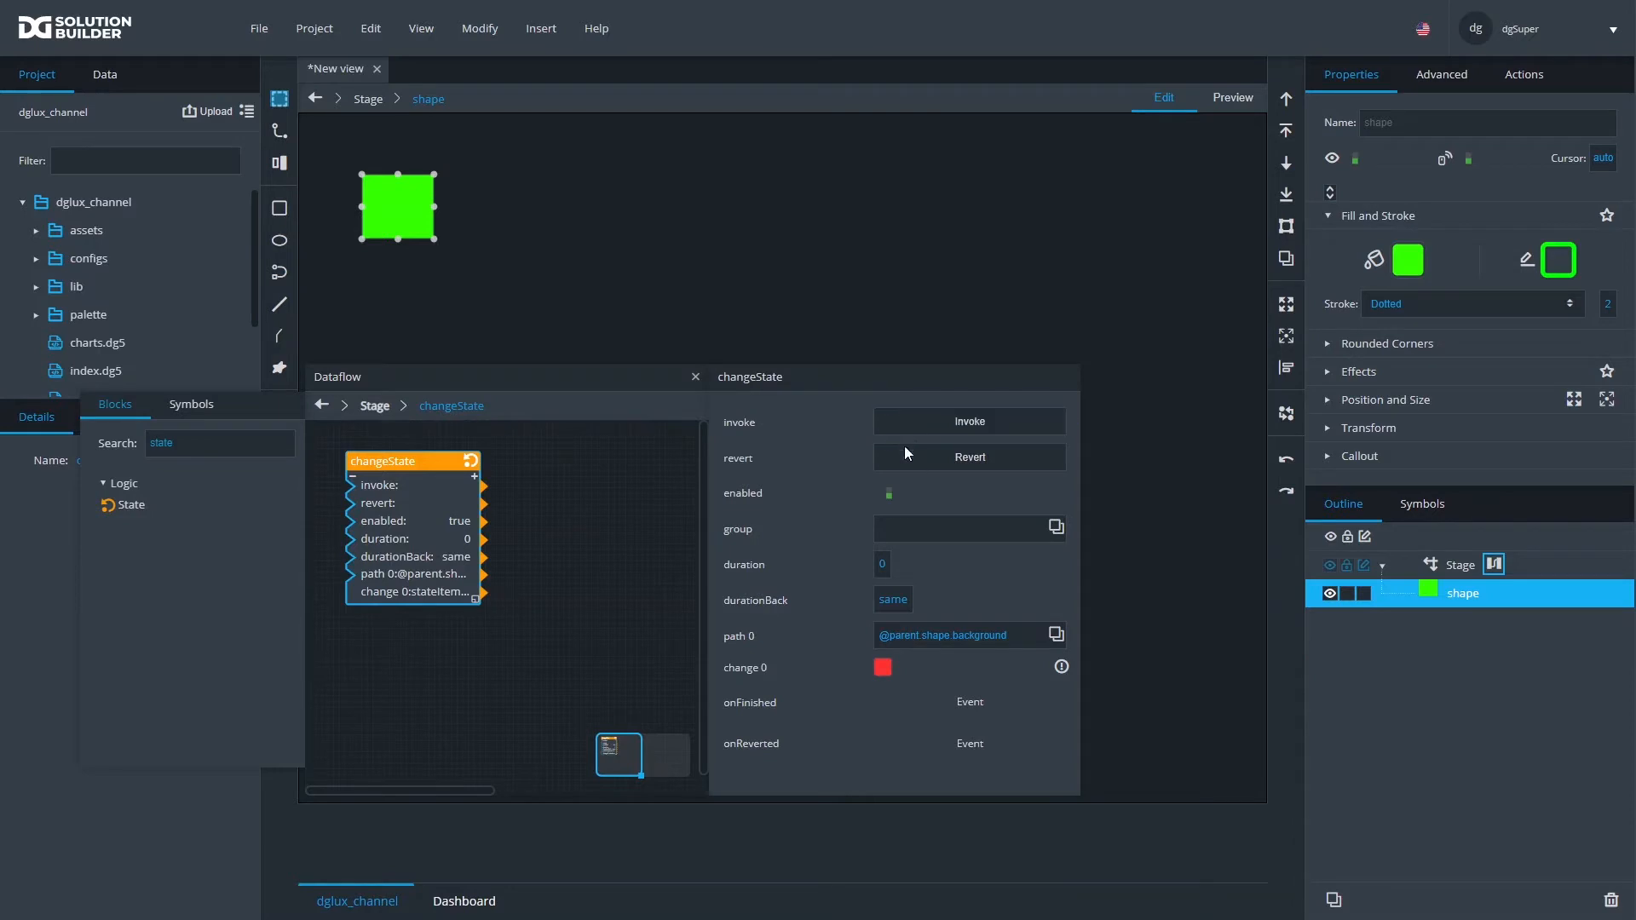
{"action": "left_click", "coordinate": [1409, 263]}
{"action": "left_click", "coordinate": [1360, 221]}
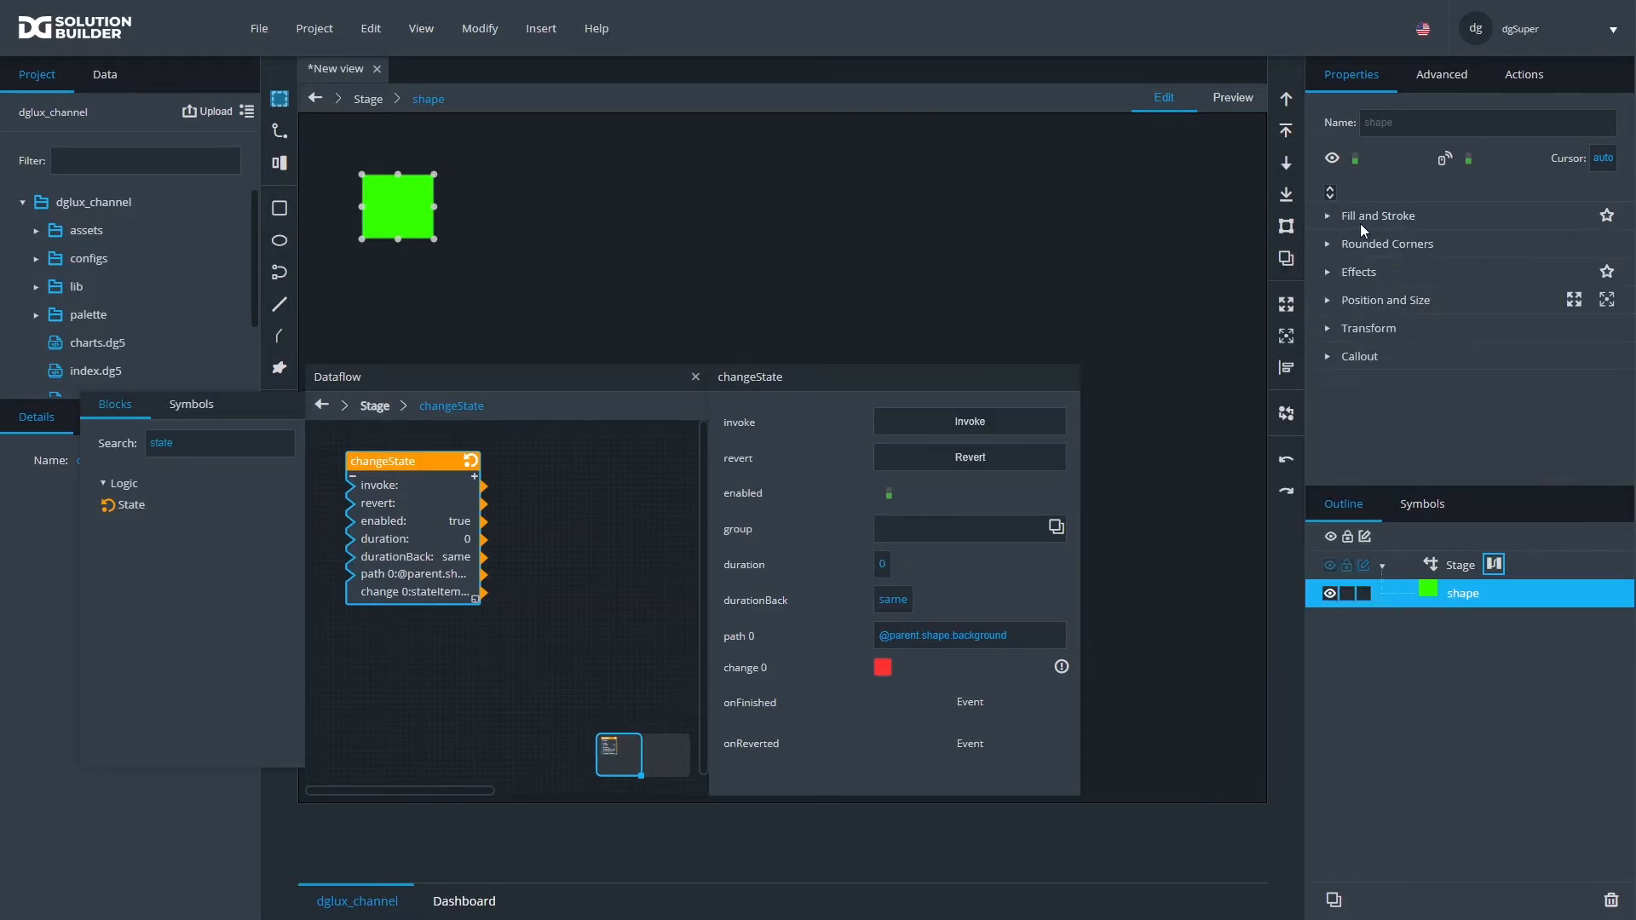
{"action": "left_click", "coordinate": [1328, 215]}
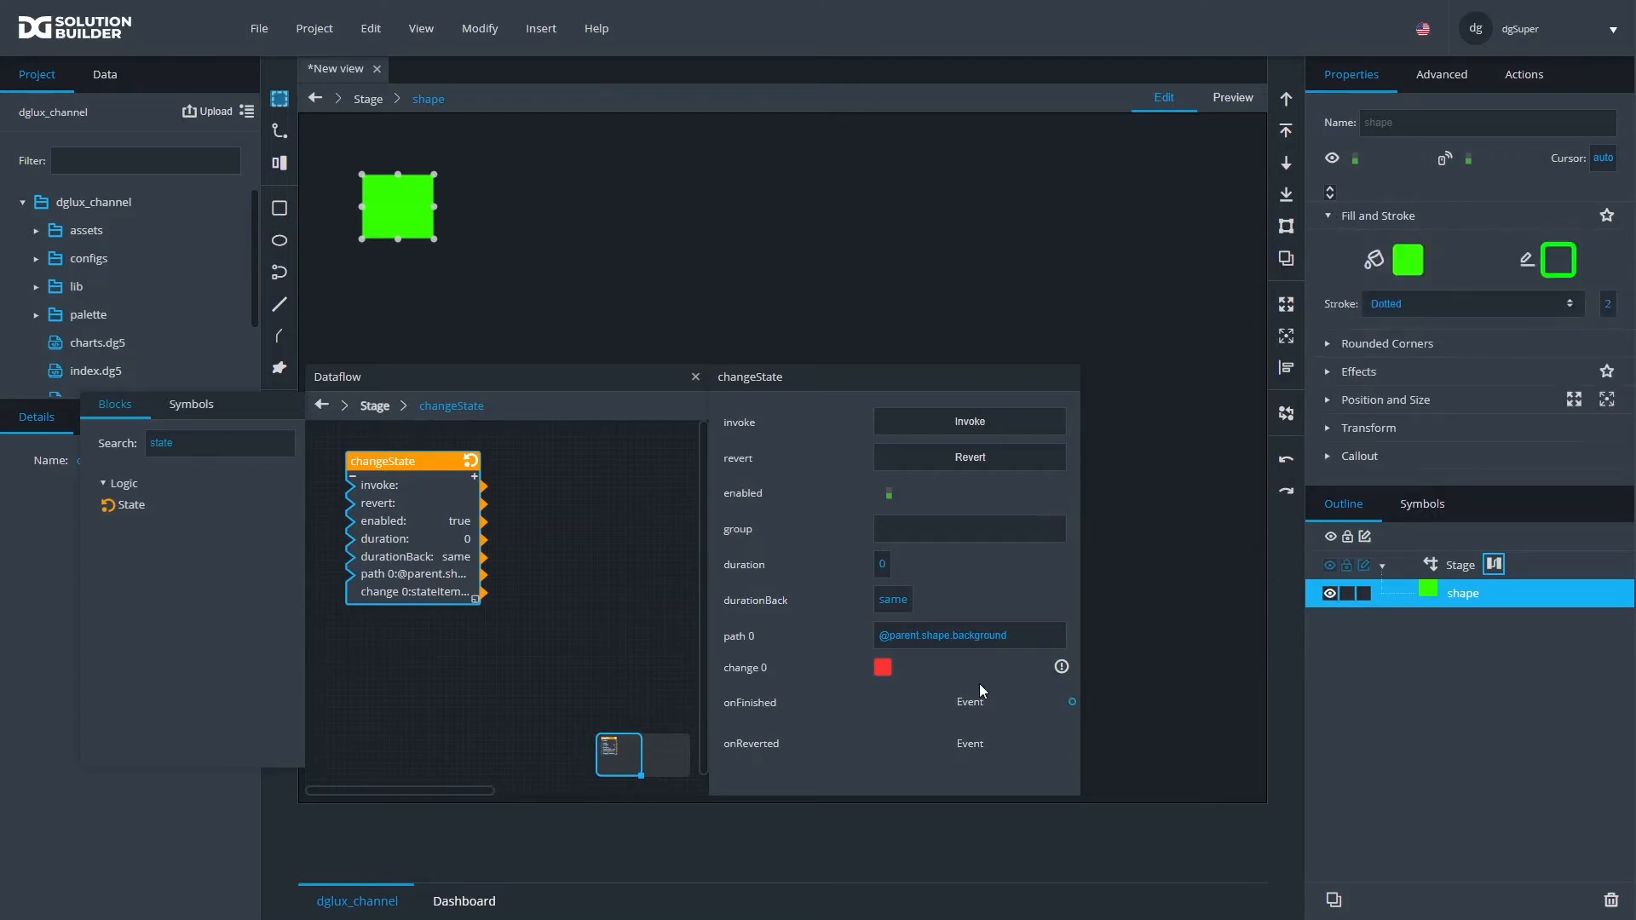
{"action": "left_click", "coordinate": [977, 418]}
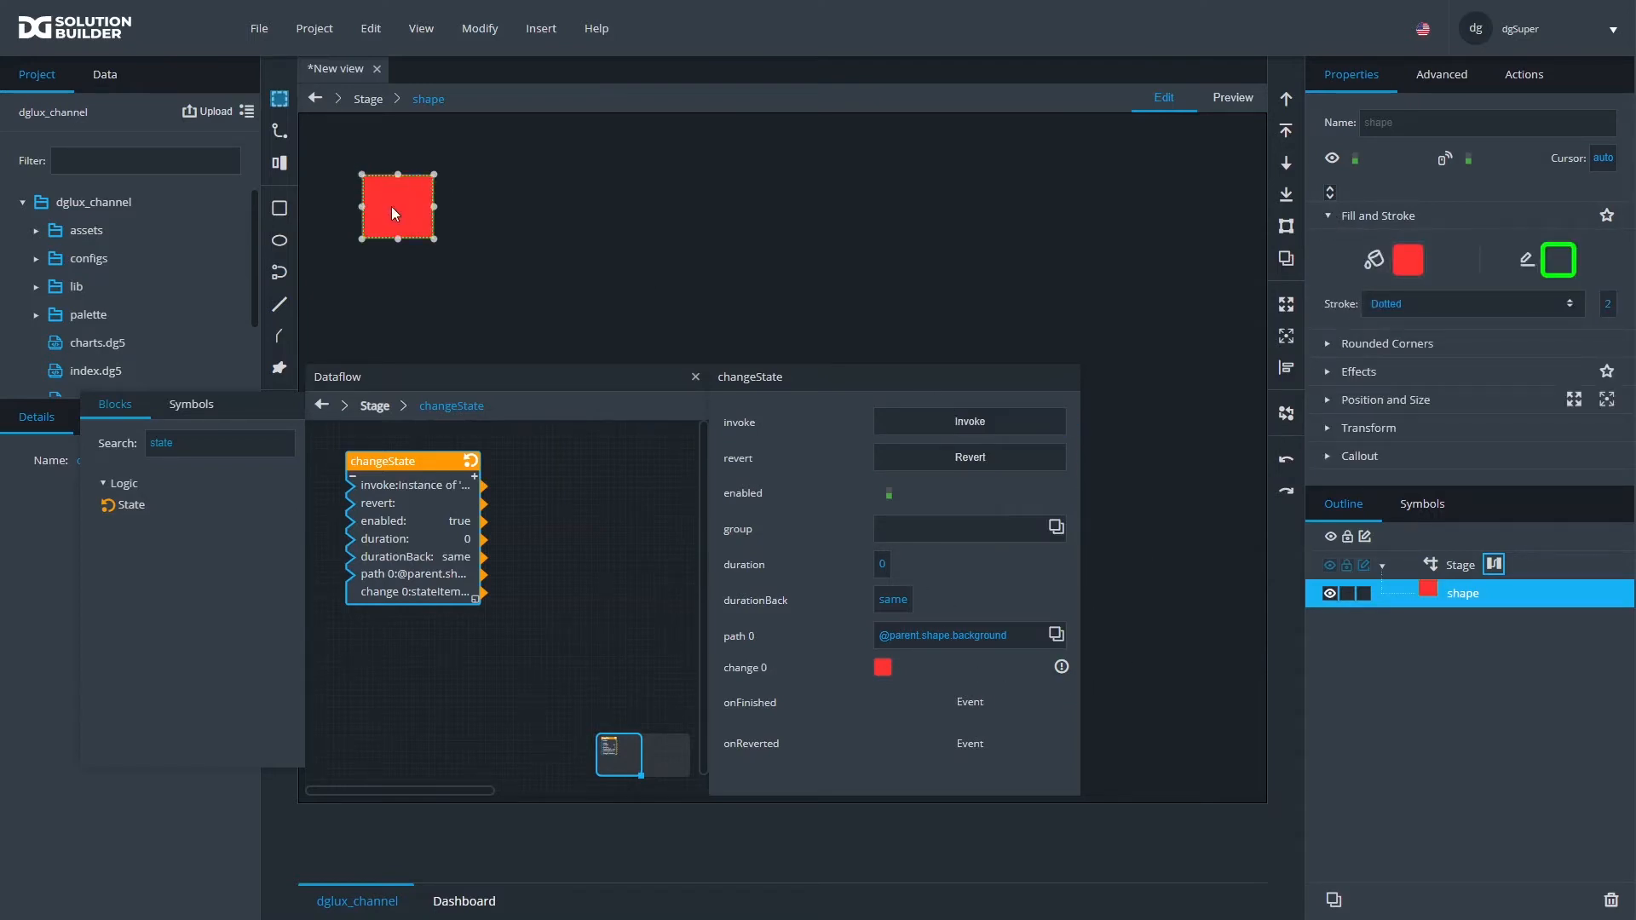
{"action": "left_click", "coordinate": [901, 465]}
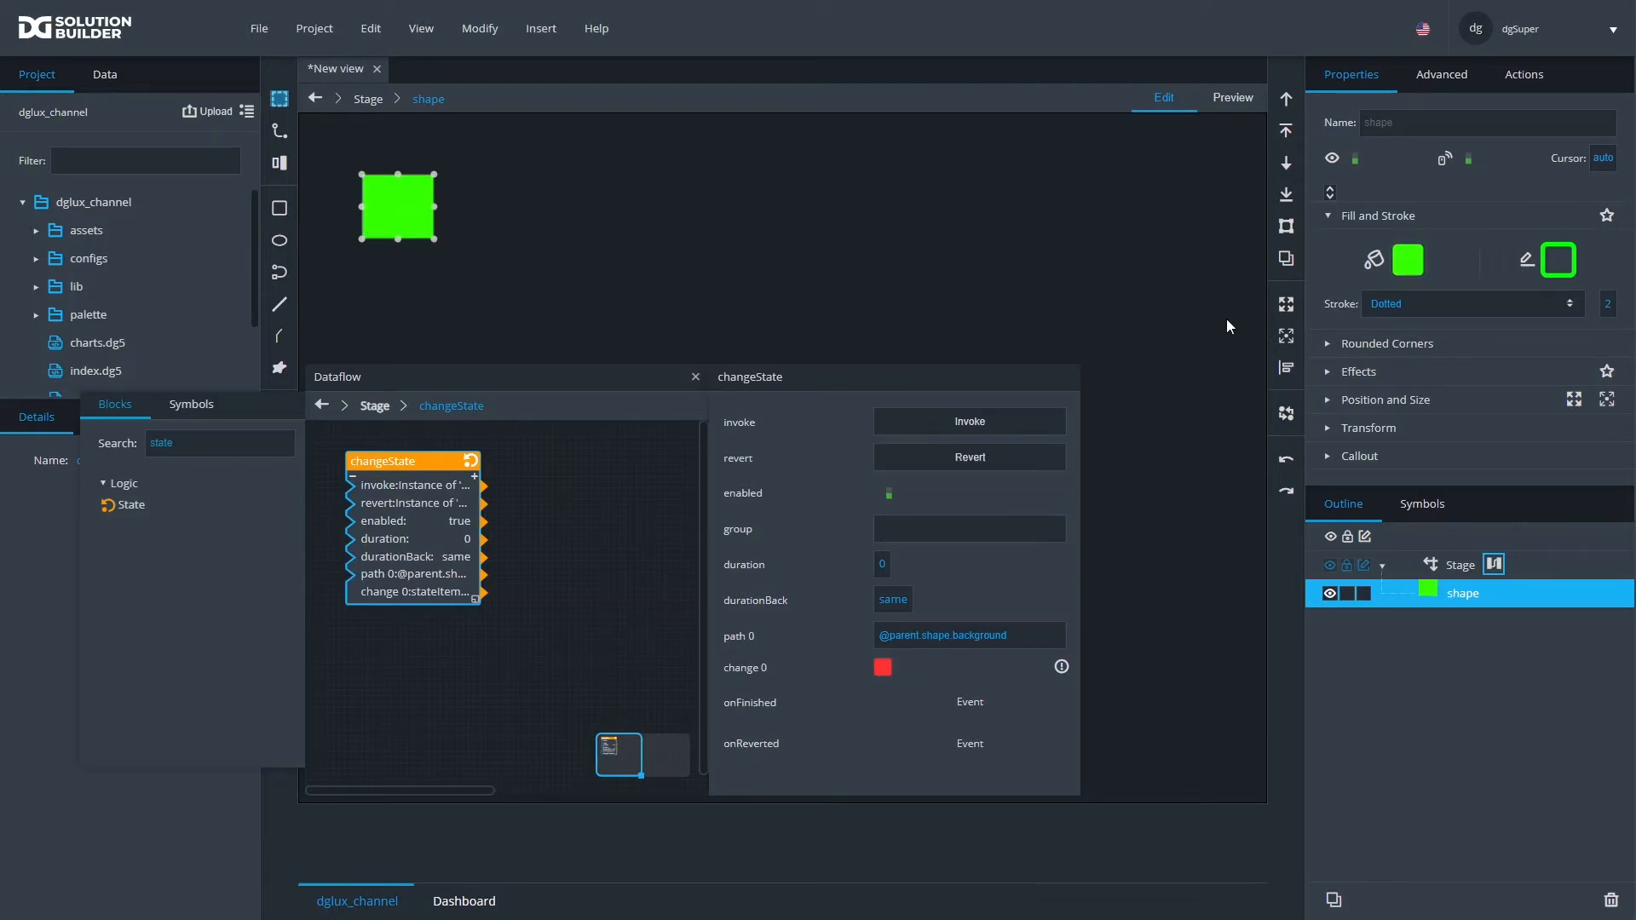
Set the square's own fill to a solid blue
{"action": "left_click", "coordinate": [1410, 263]}
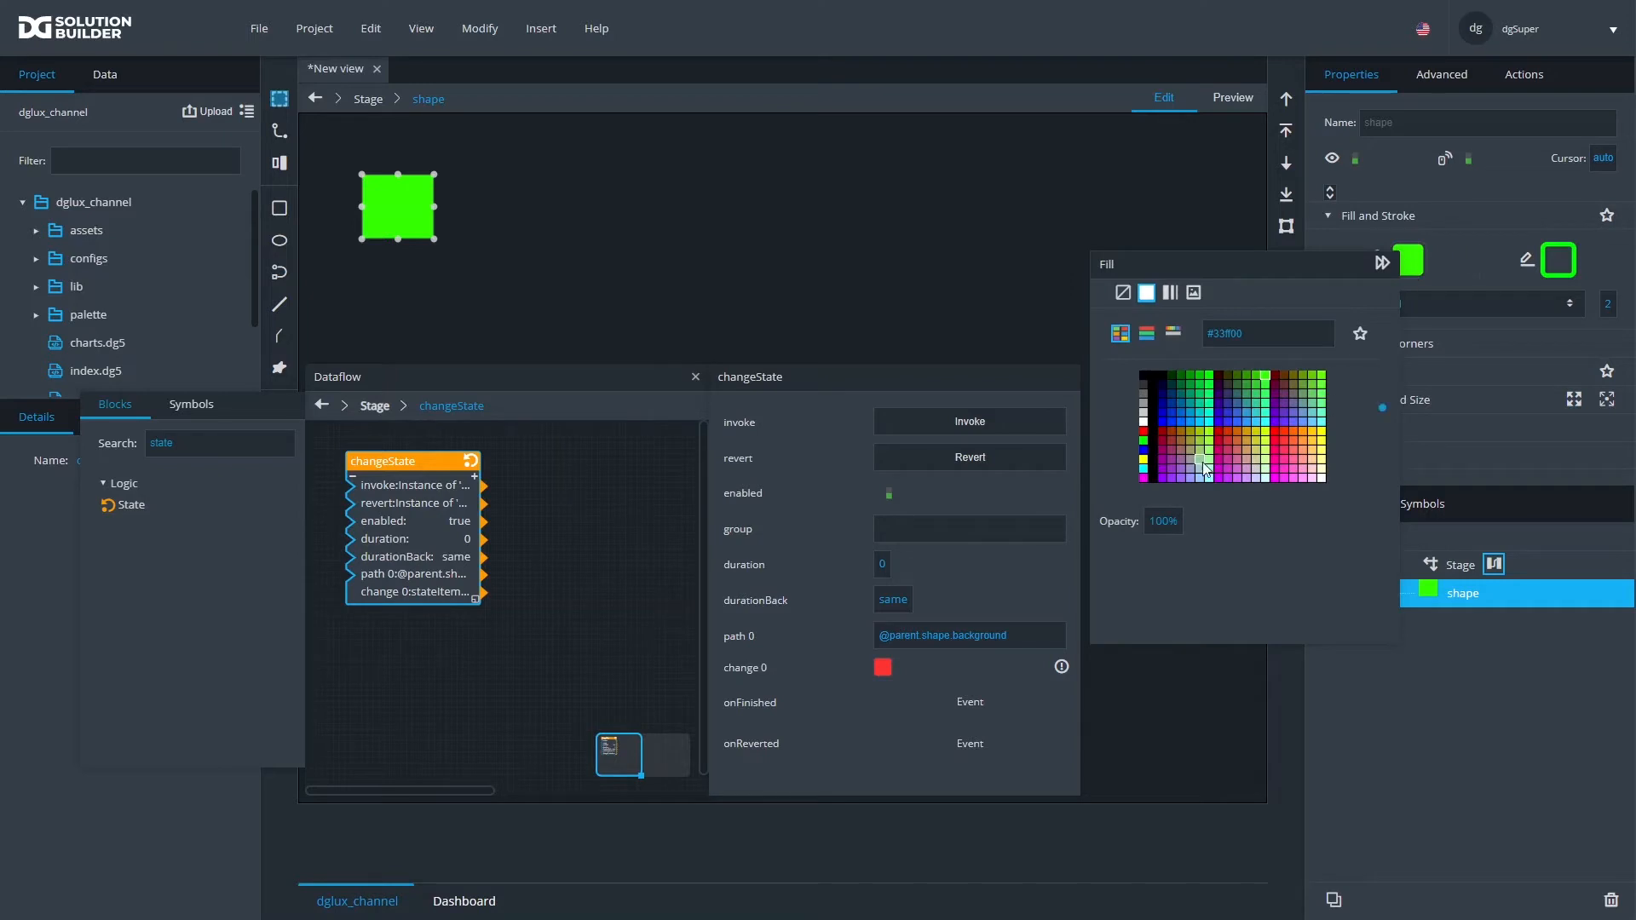
{"action": "left_click", "coordinate": [1184, 422]}
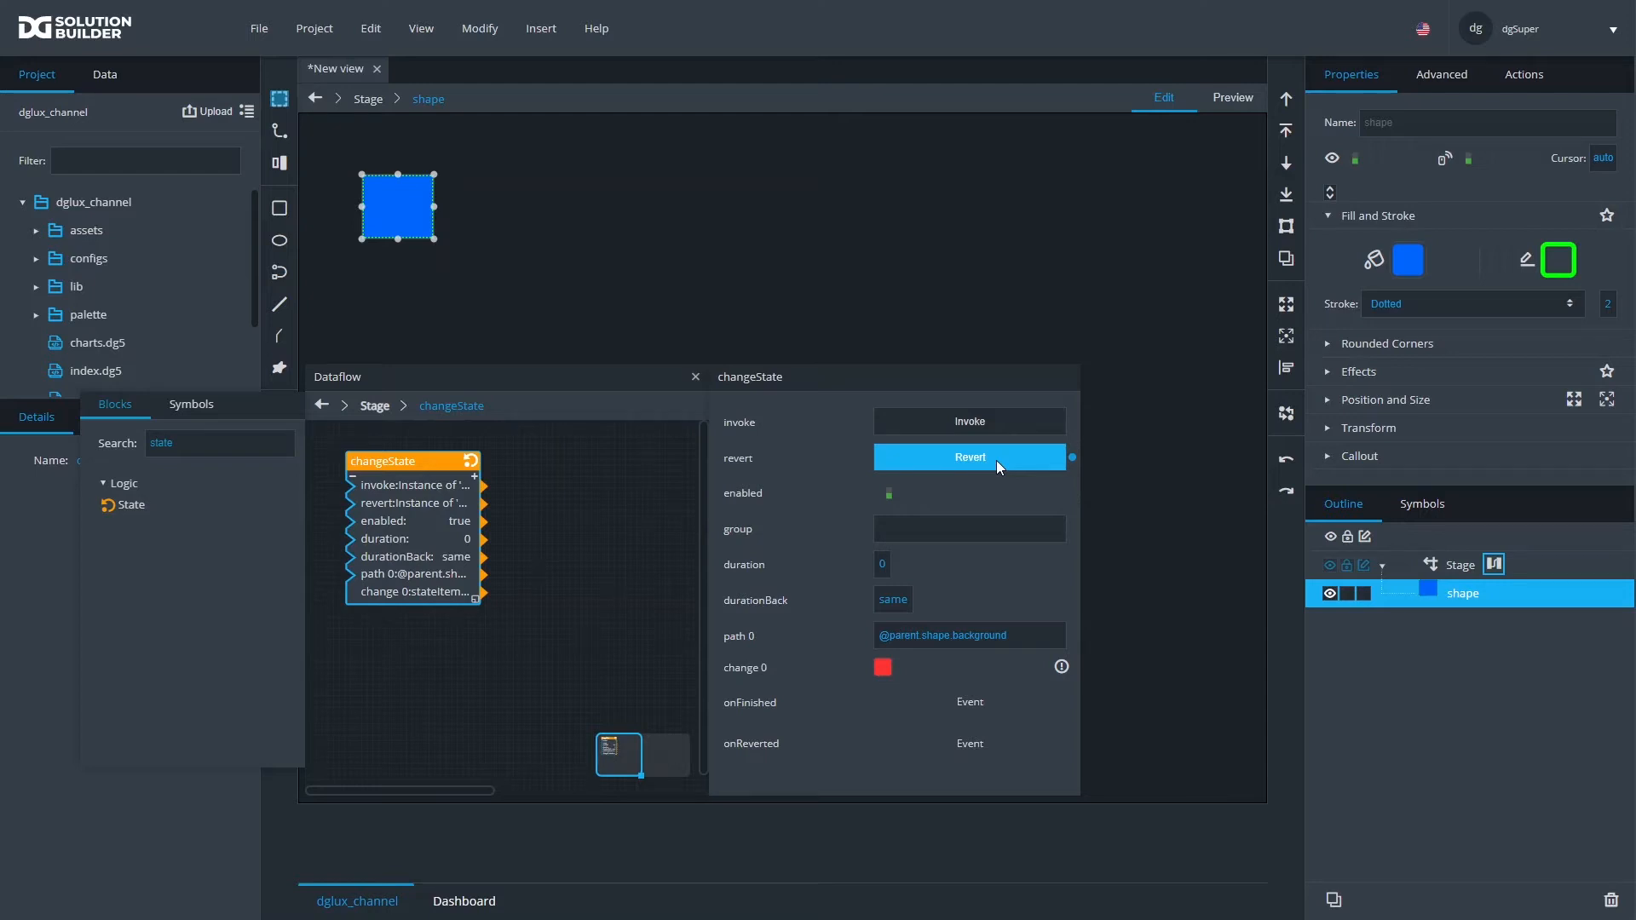
Set the original value of change 0 on the changeState block to a solid yellow-orange fill
{"action": "left_click", "coordinate": [1062, 667]}
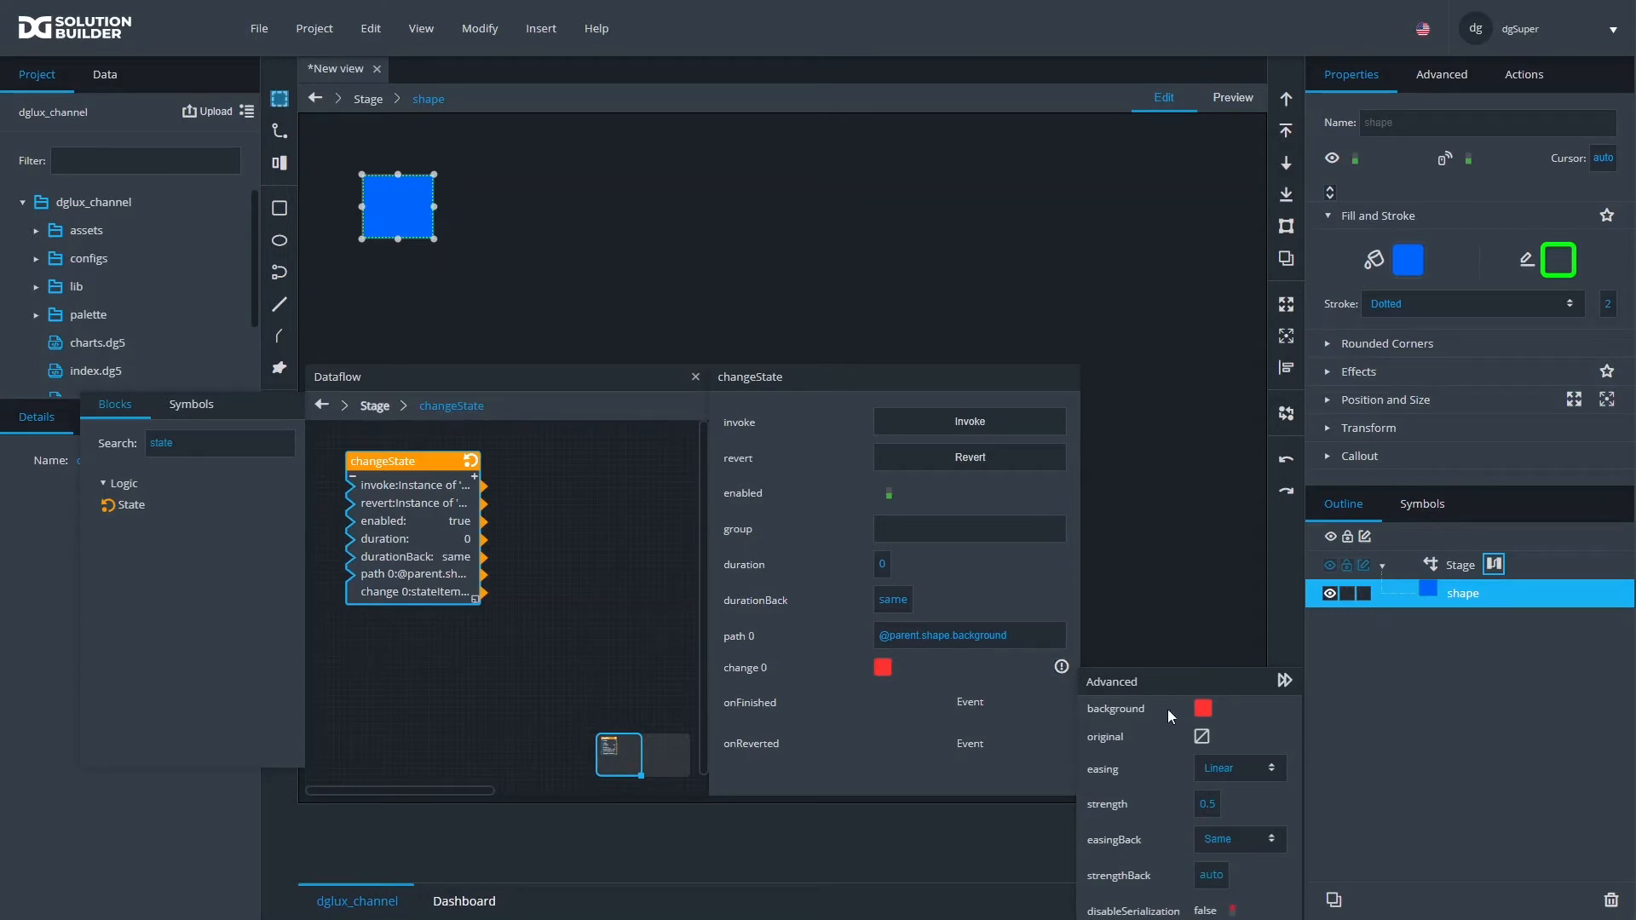
{"action": "left_click", "coordinate": [1205, 739]}
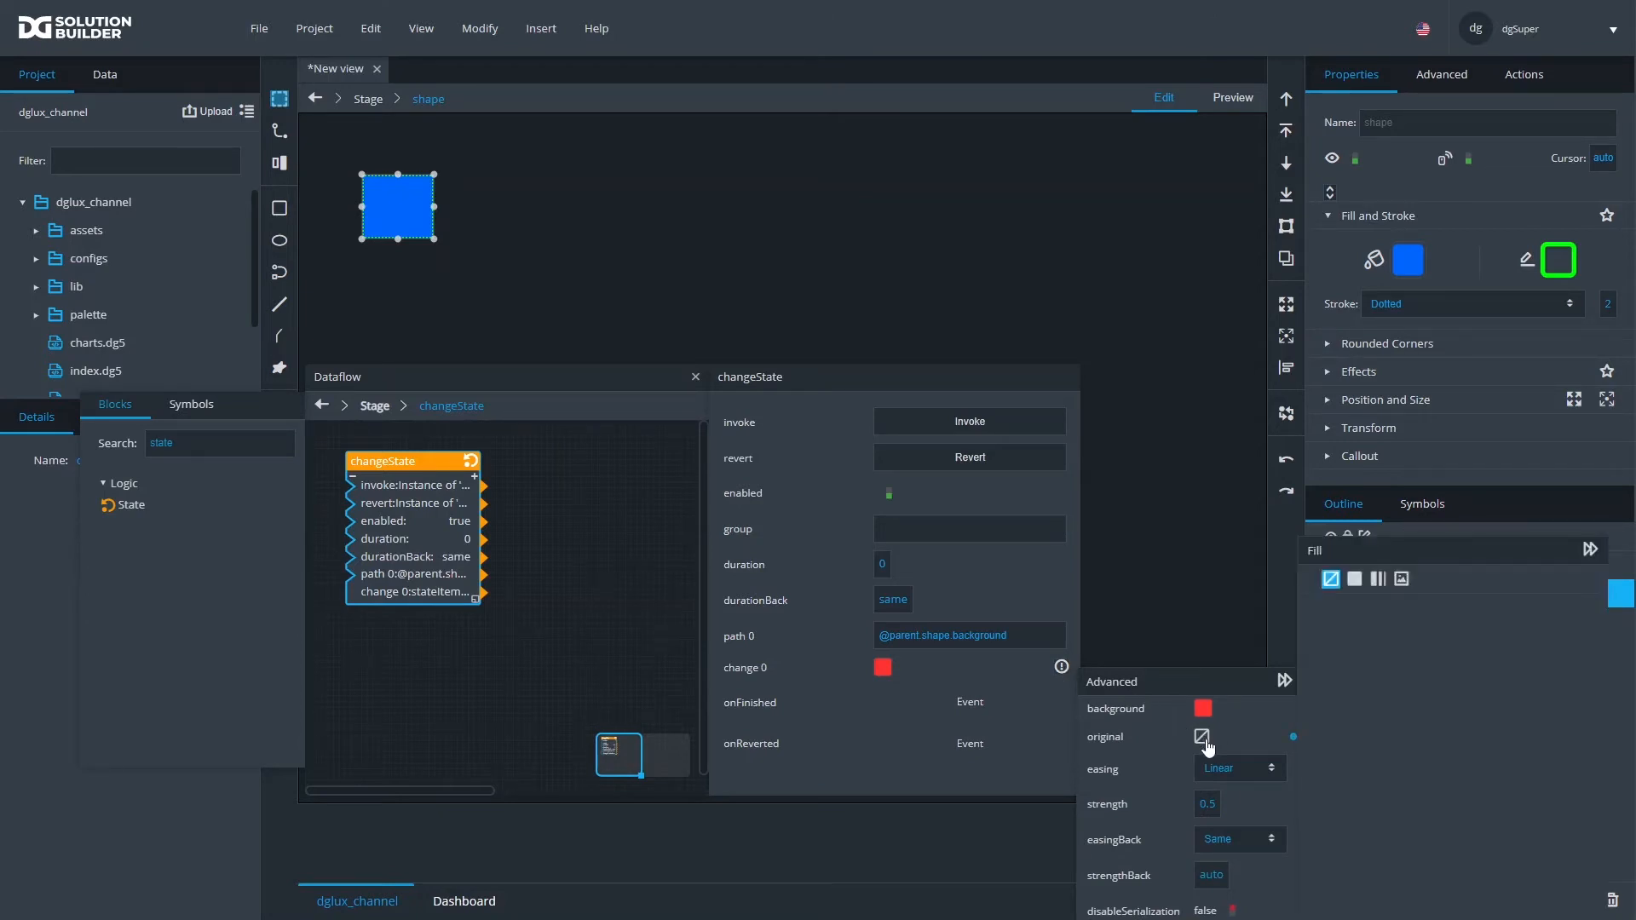
{"action": "left_click", "coordinate": [1354, 579]}
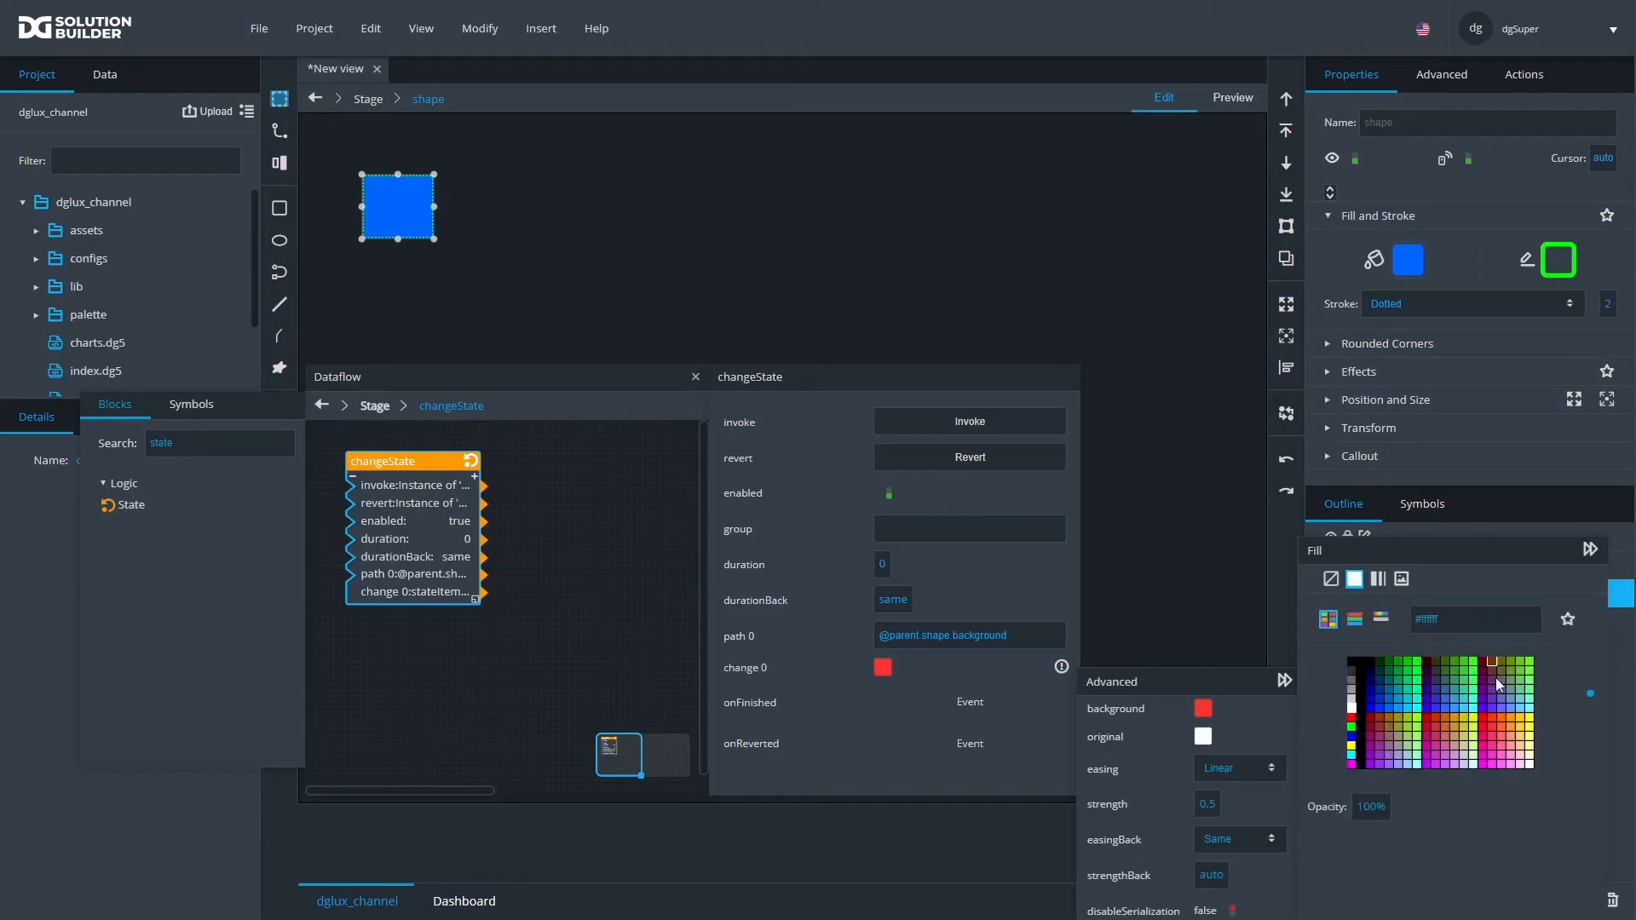
{"action": "left_click", "coordinate": [1522, 718]}
Invoke and revert the changeState block several times to compare the square's two fills, finishing with an invoke
{"action": "left_click", "coordinate": [1026, 431]}
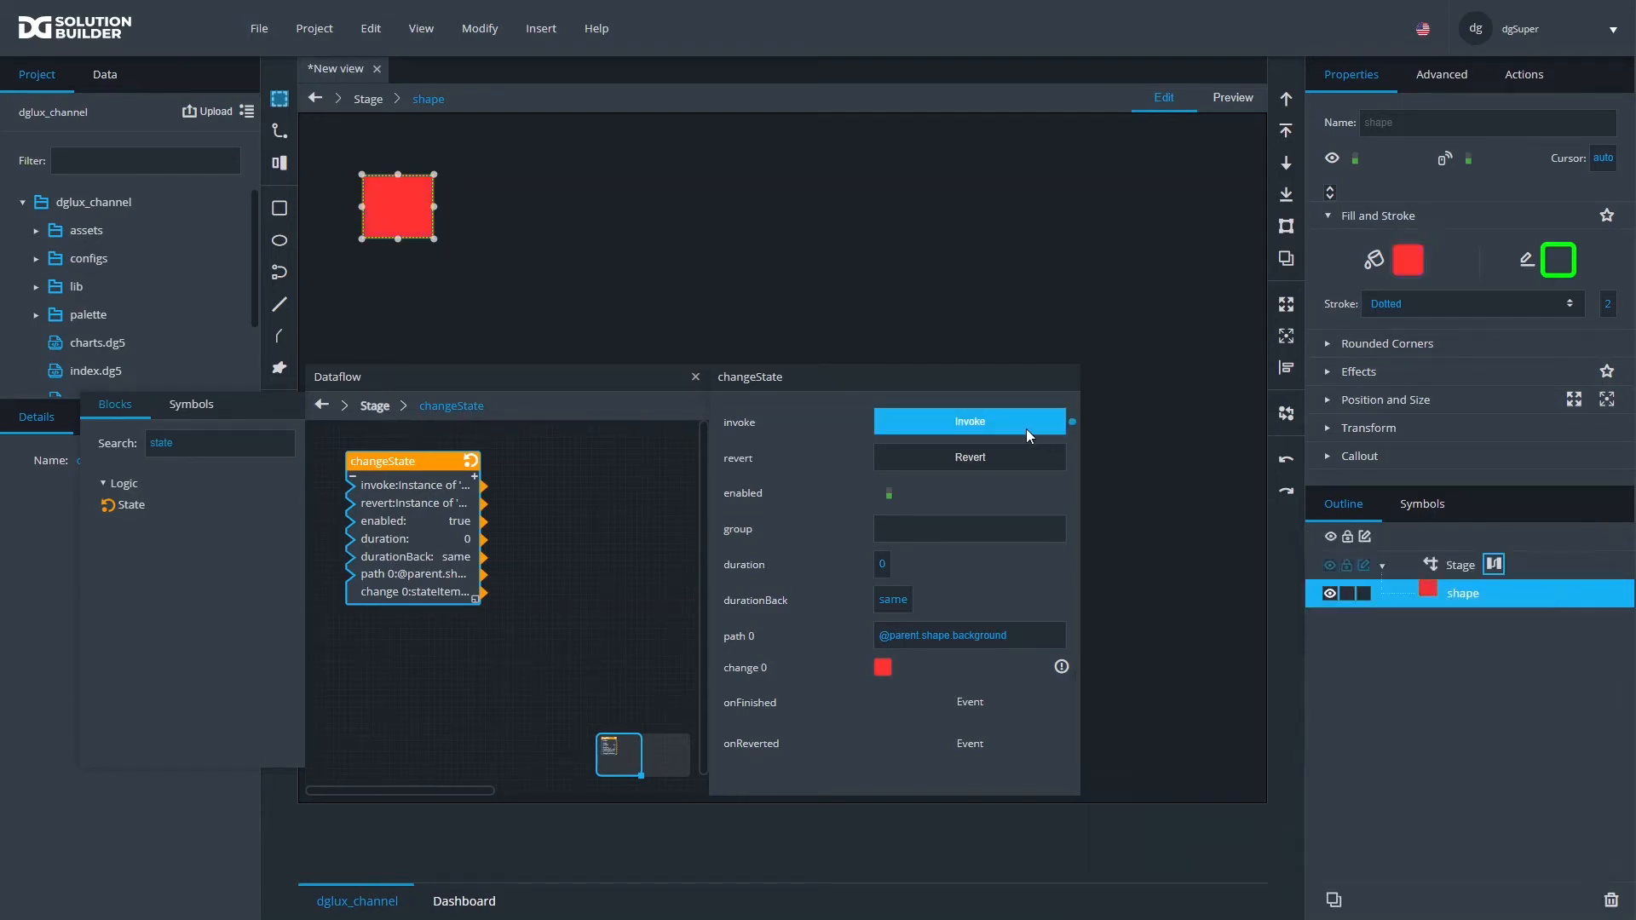
{"action": "left_click", "coordinate": [992, 455]}
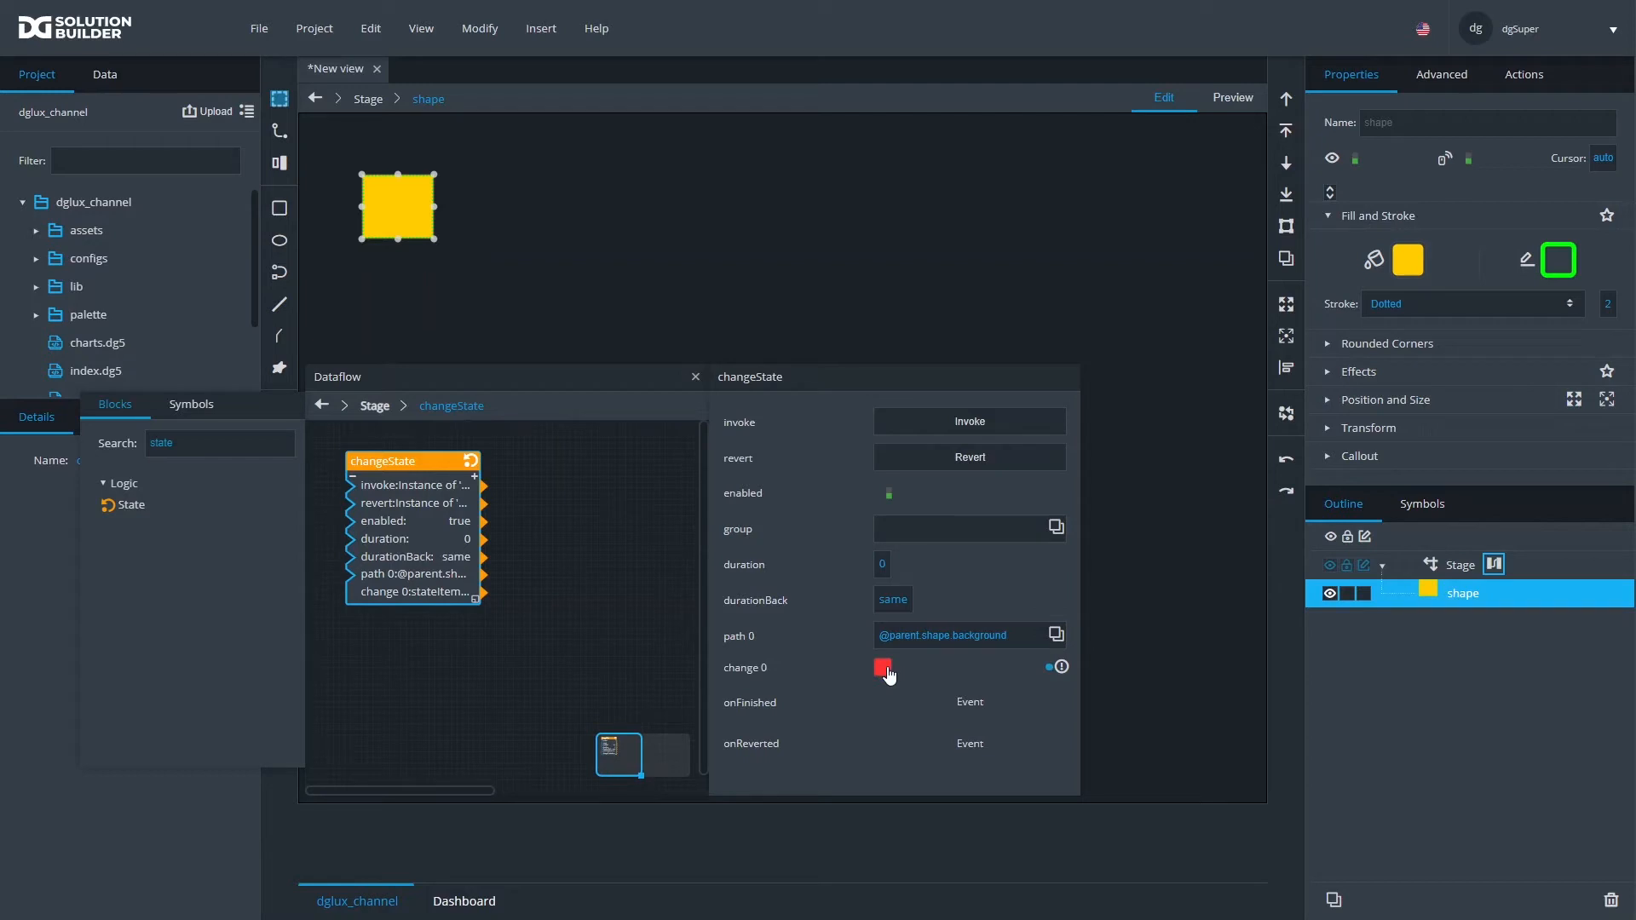
{"action": "left_click", "coordinate": [963, 414]}
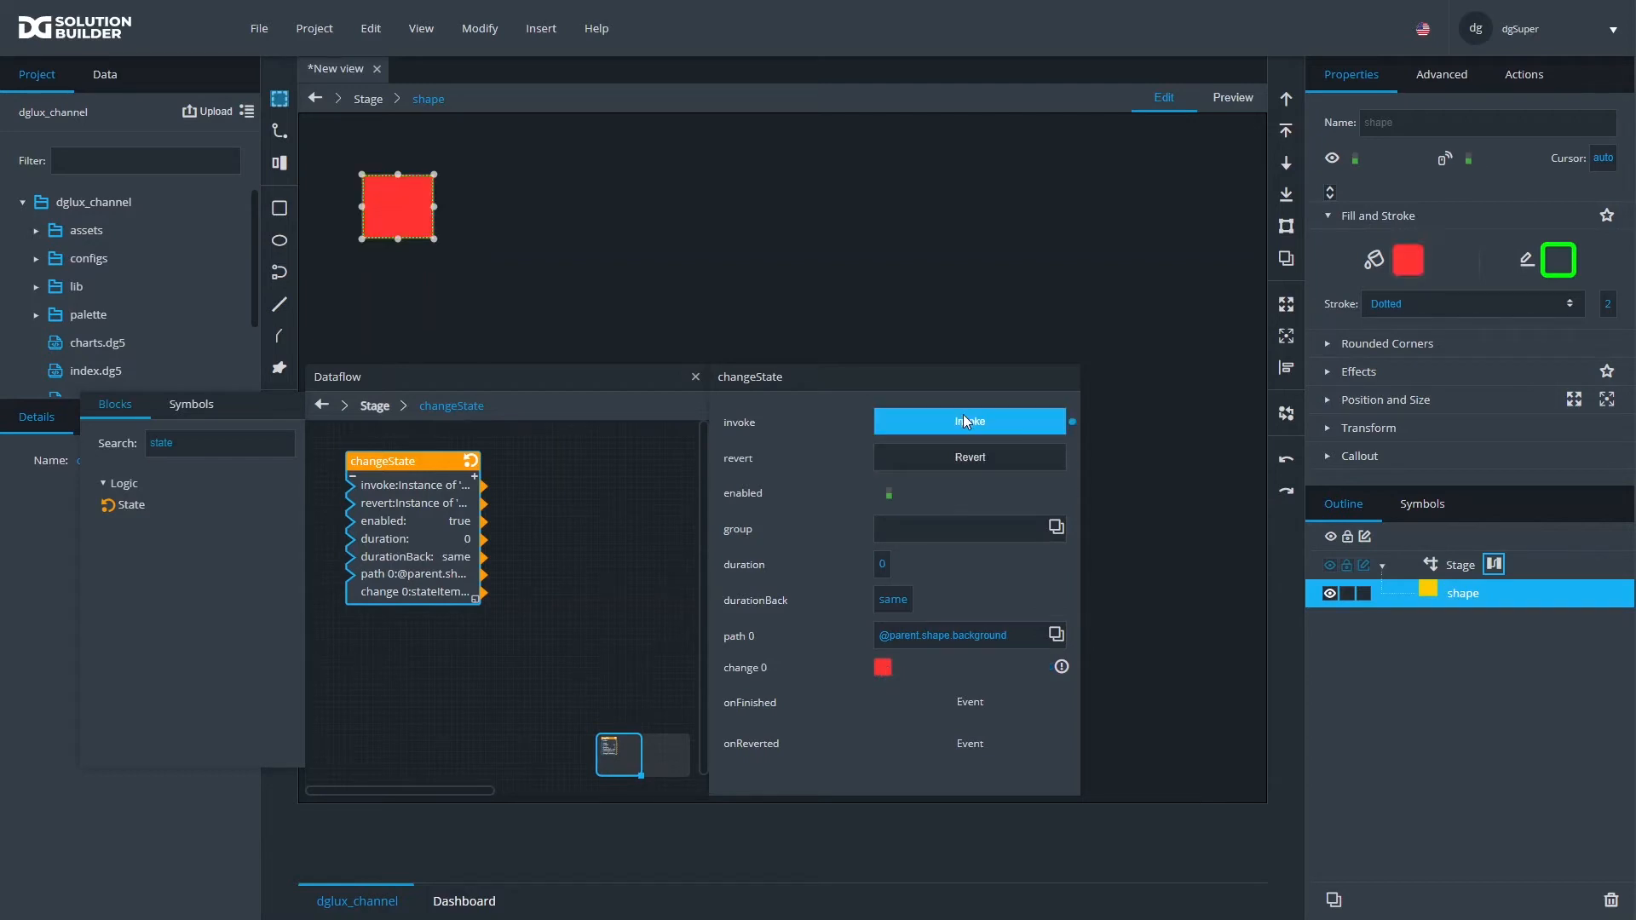
{"action": "left_click", "coordinate": [959, 471]}
{"action": "left_click", "coordinate": [960, 431]}
{"action": "left_click", "coordinate": [963, 452]}
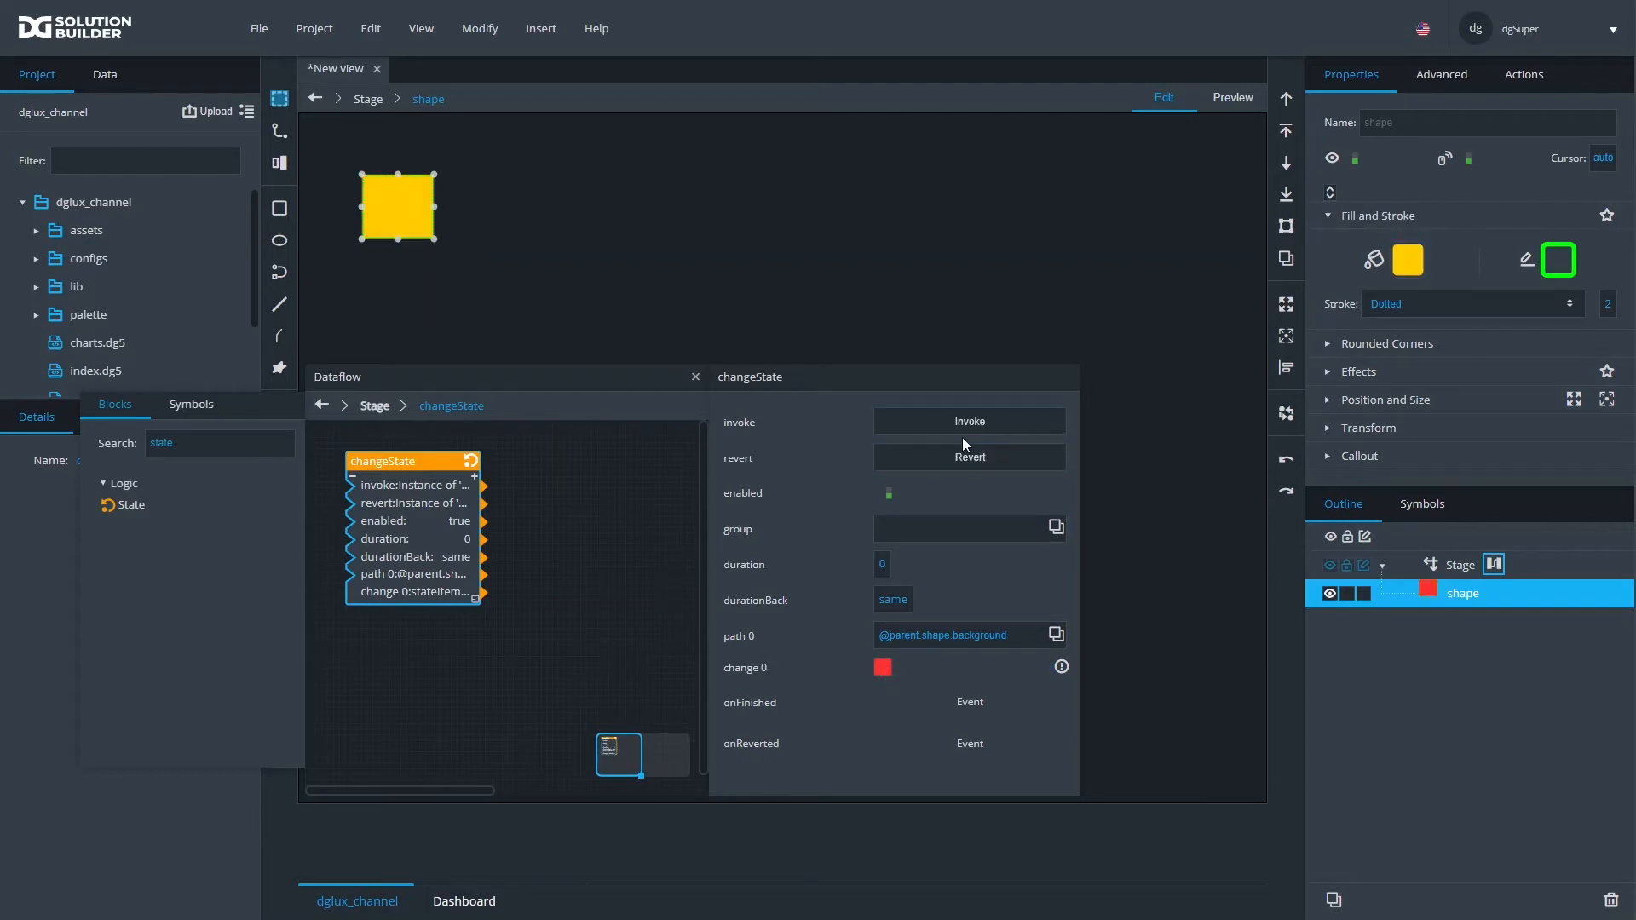
{"action": "left_click", "coordinate": [963, 422]}
{"action": "left_click", "coordinate": [964, 451]}
{"action": "left_click", "coordinate": [973, 426]}
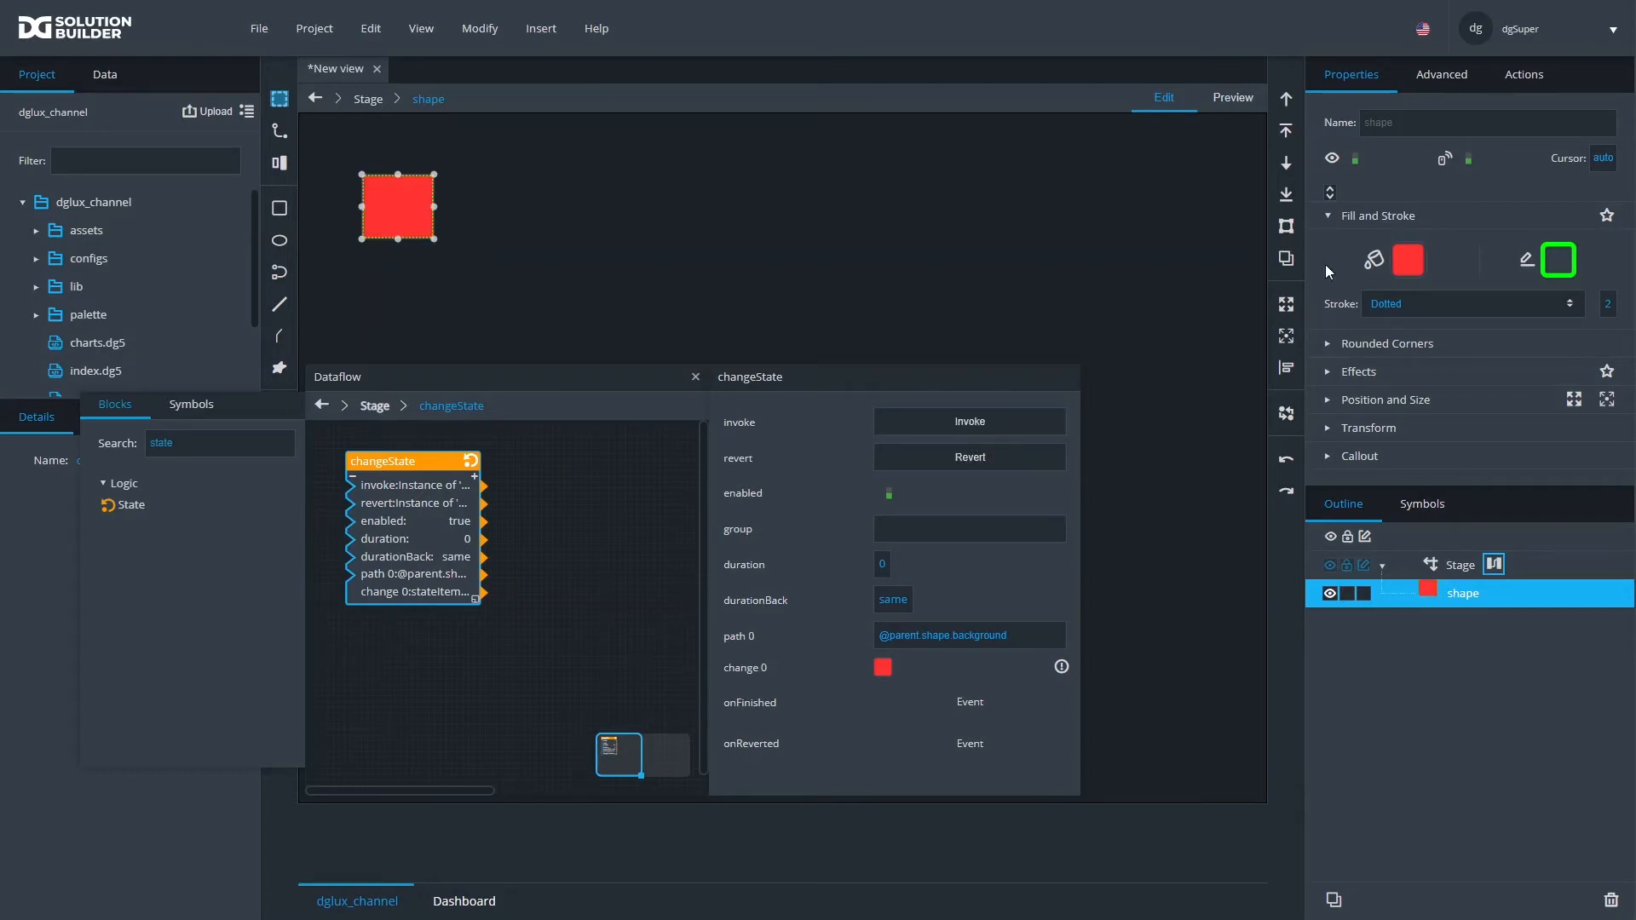
Set the square's own fill to #33ff00 and revert the changeState block
{"action": "left_click", "coordinate": [1410, 261]}
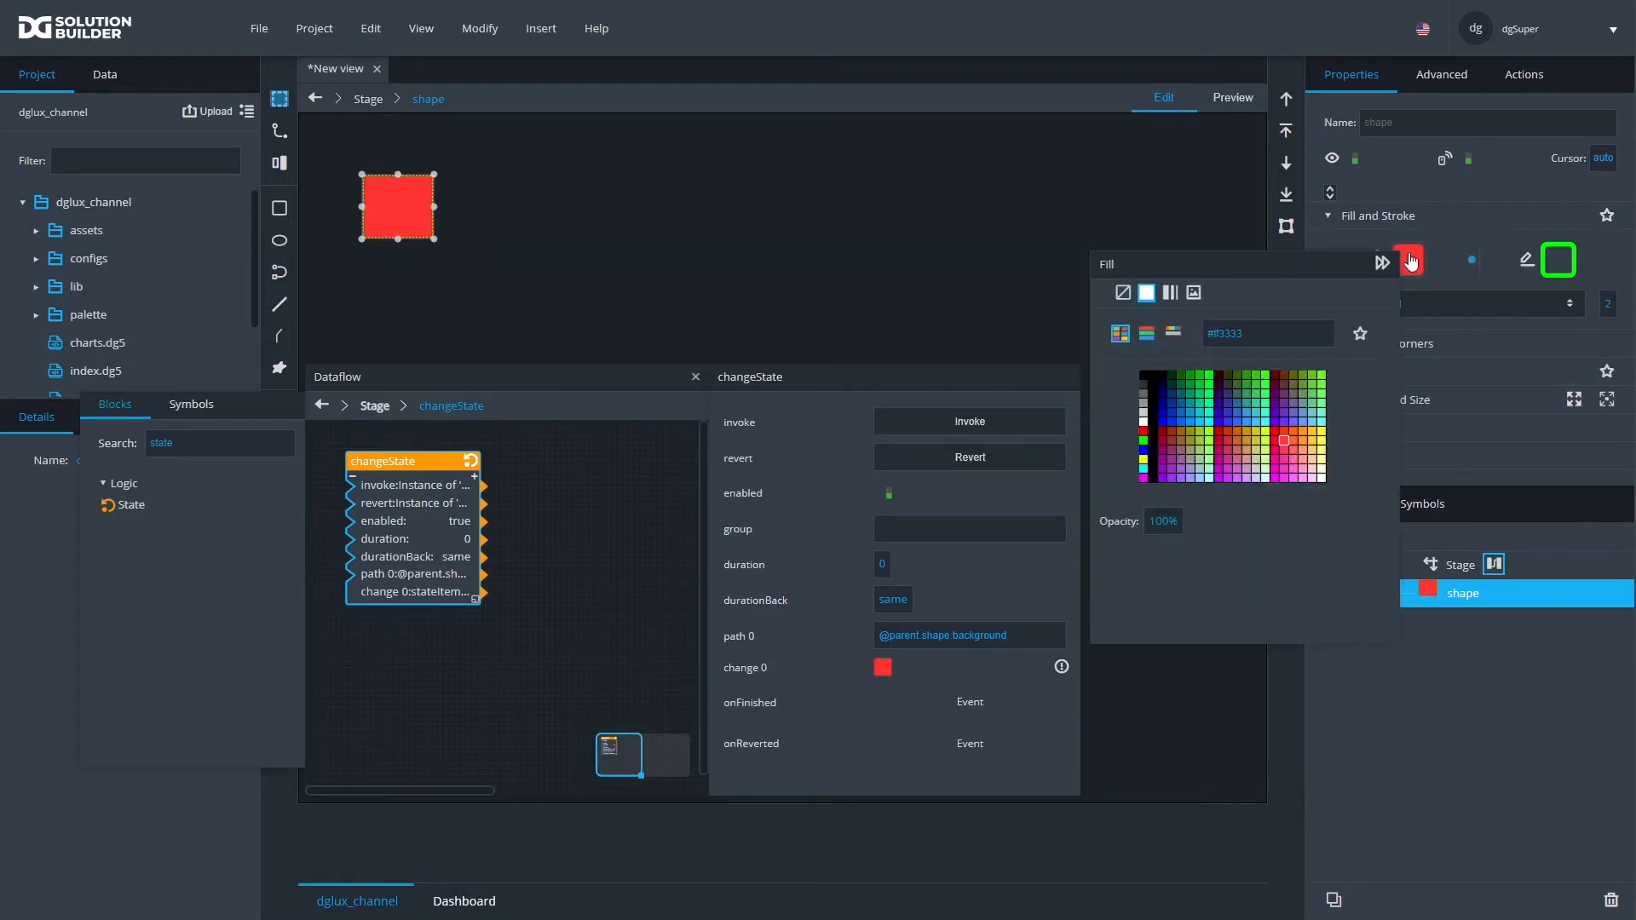
{"action": "left_click", "coordinate": [1266, 376]}
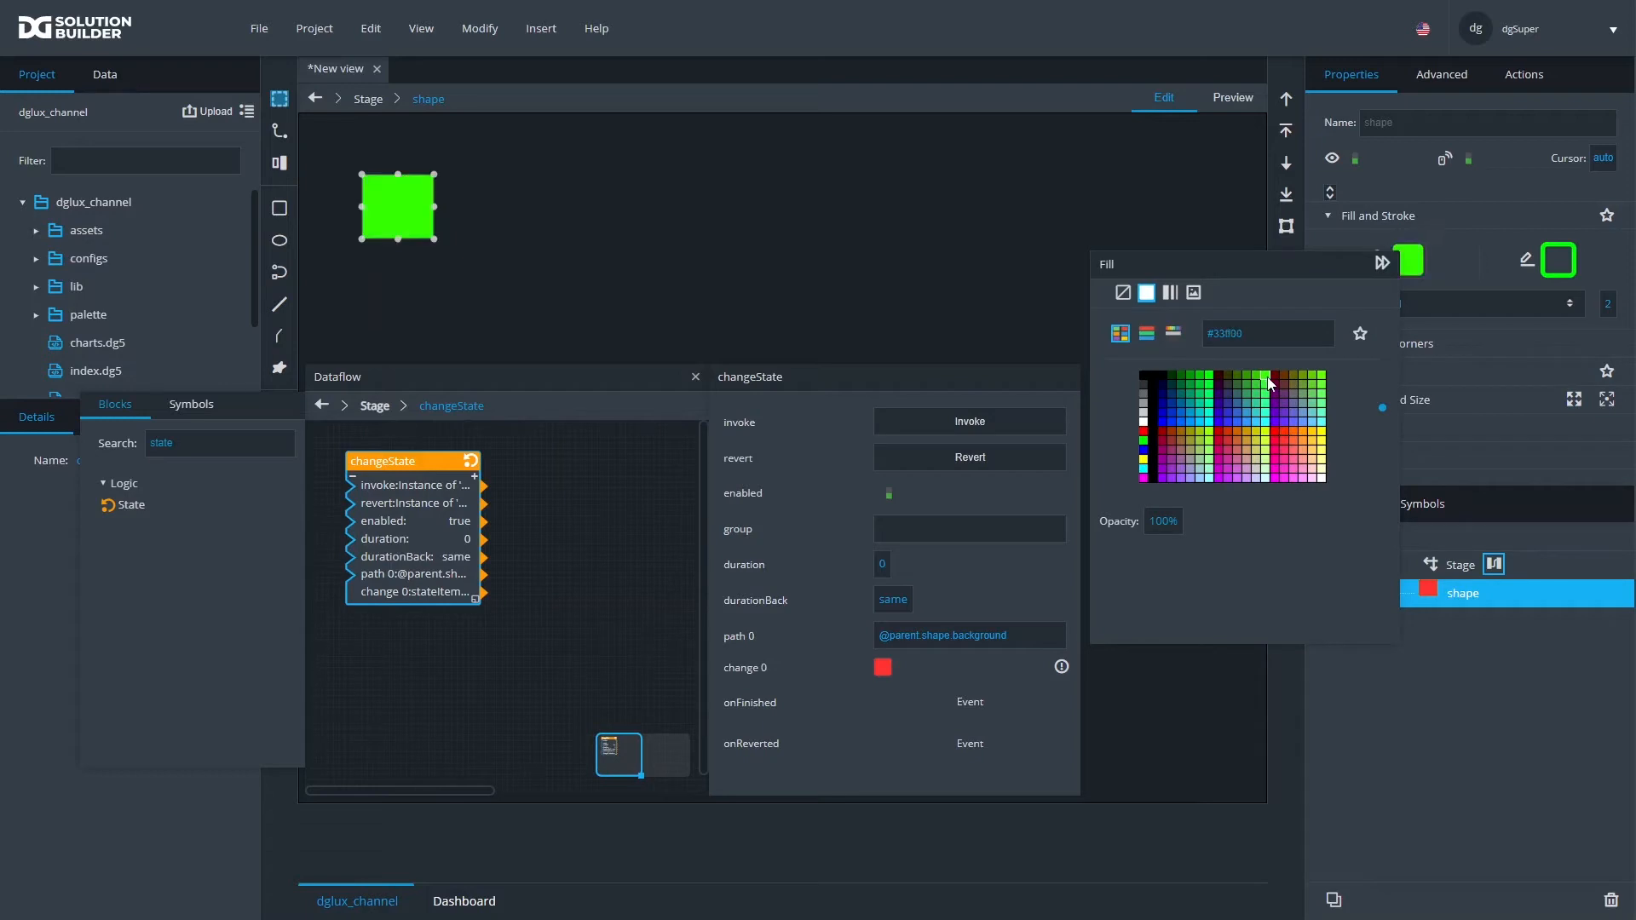
{"action": "left_click", "coordinate": [960, 456]}
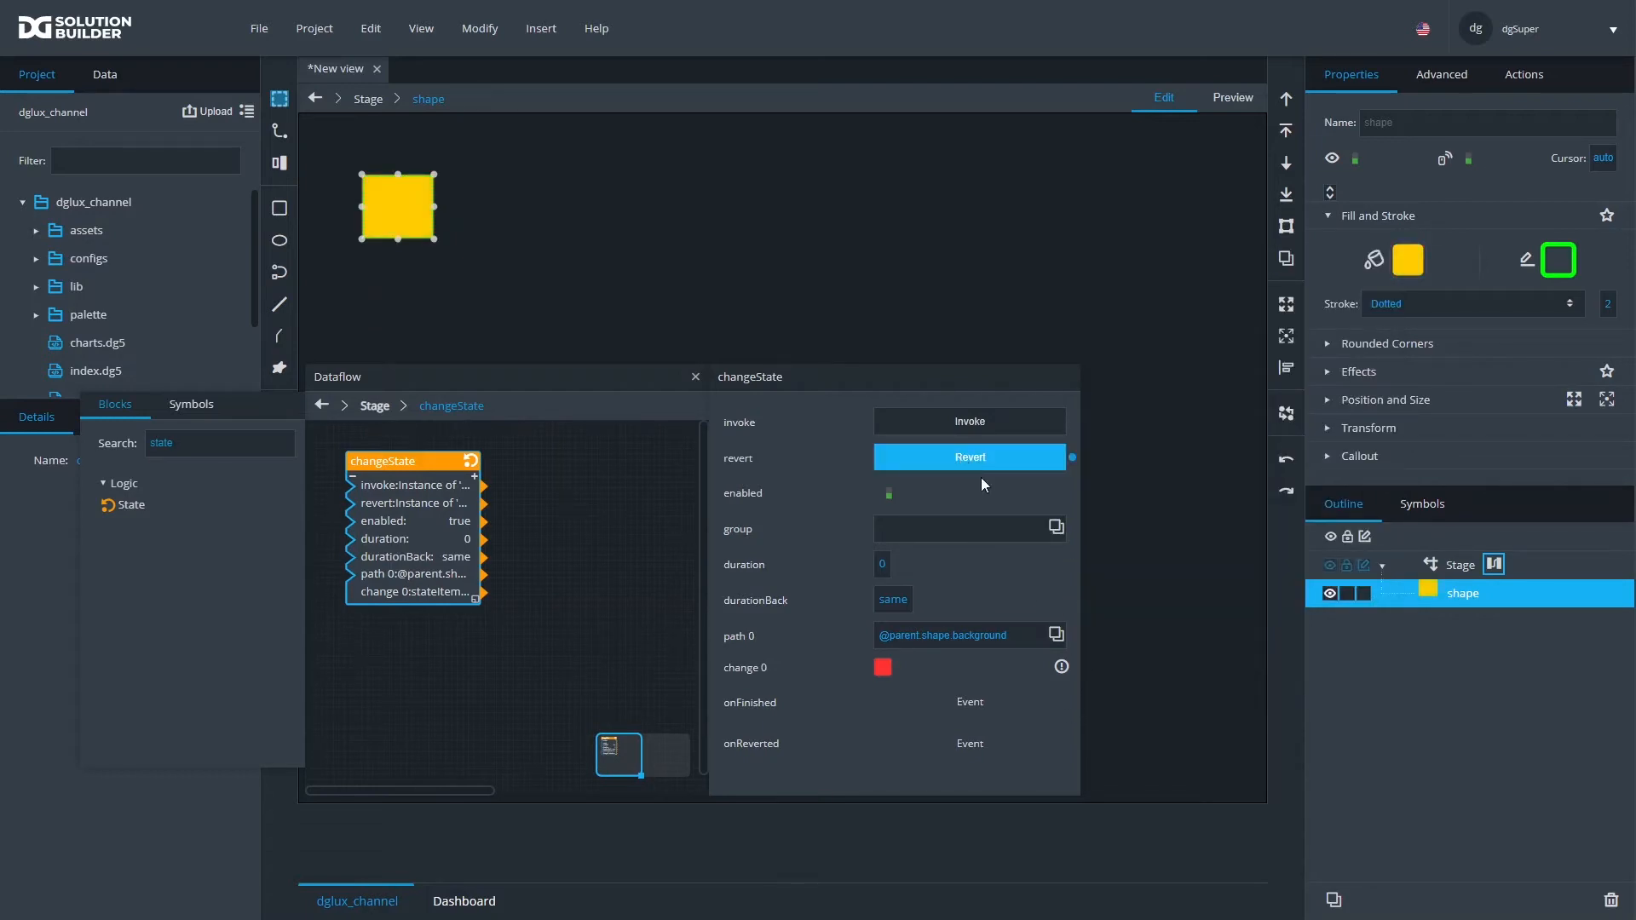
Reset the original value of change 0 and look through its easing options without choosing a different one
{"action": "left_click", "coordinate": [1061, 668]}
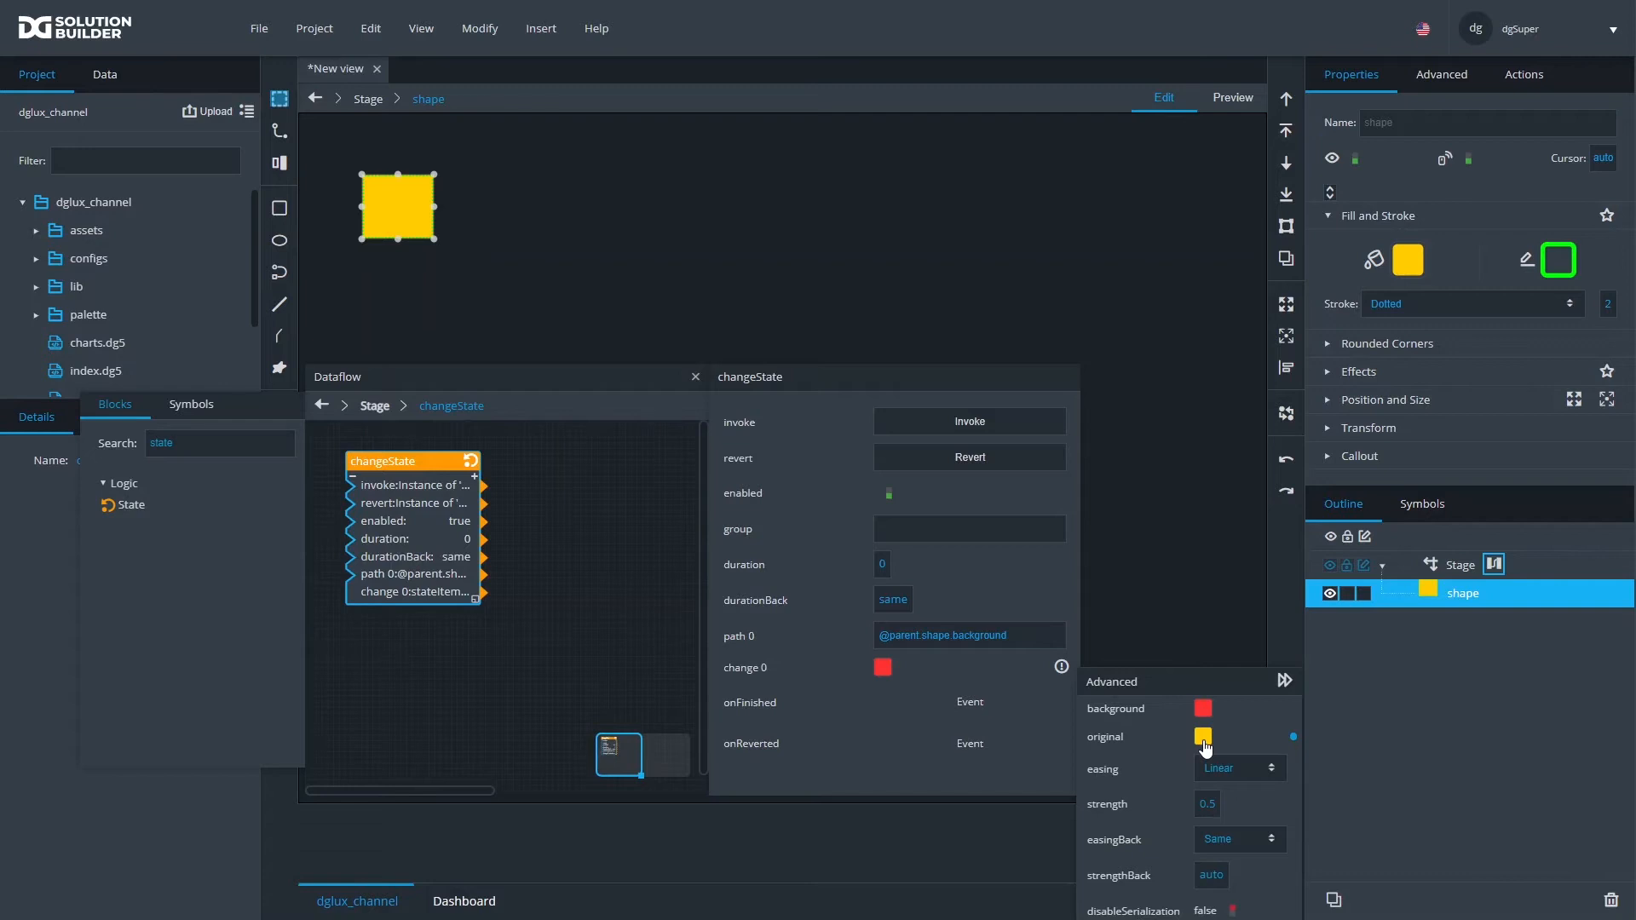
{"action": "left_click", "coordinate": [1294, 740]}
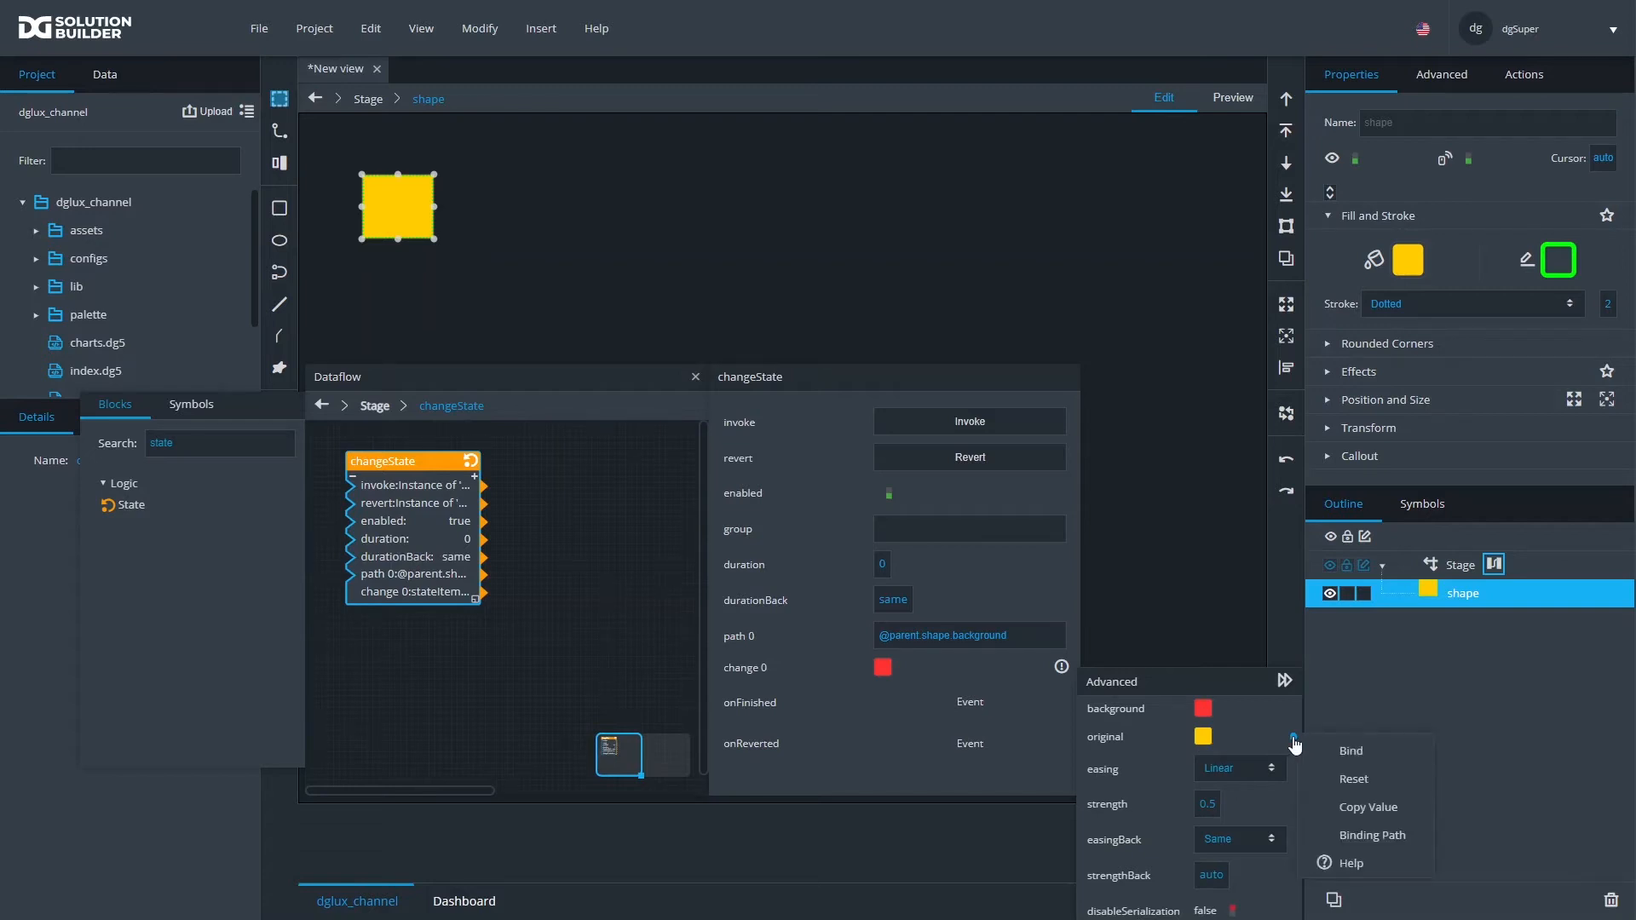
{"action": "left_click", "coordinate": [1342, 778]}
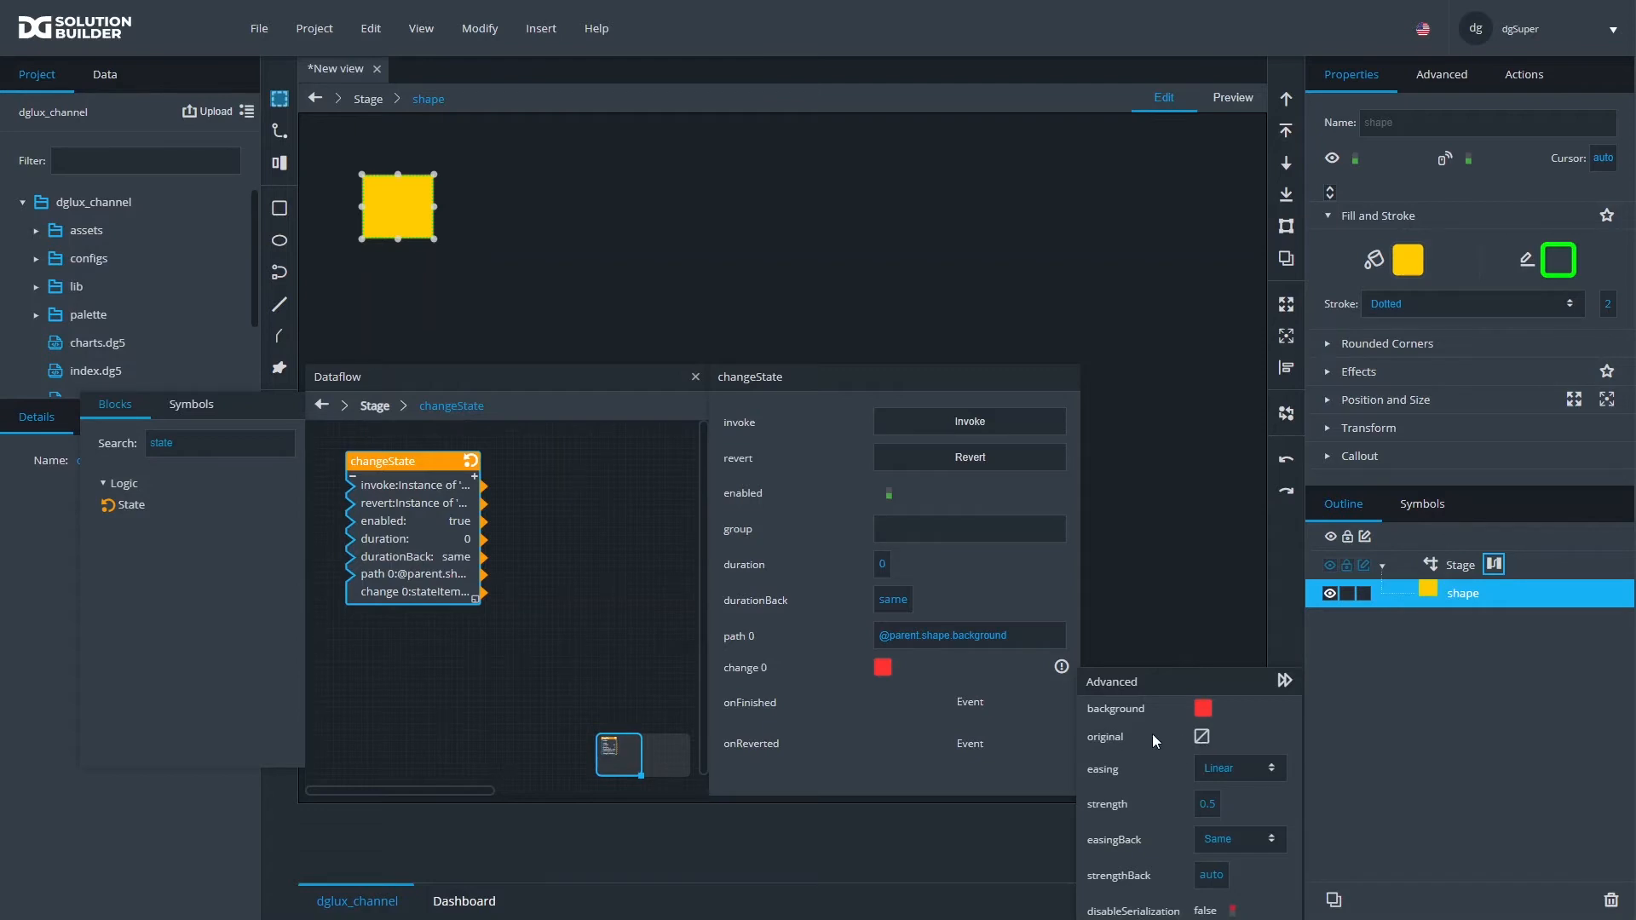
{"action": "left_click", "coordinate": [1224, 776]}
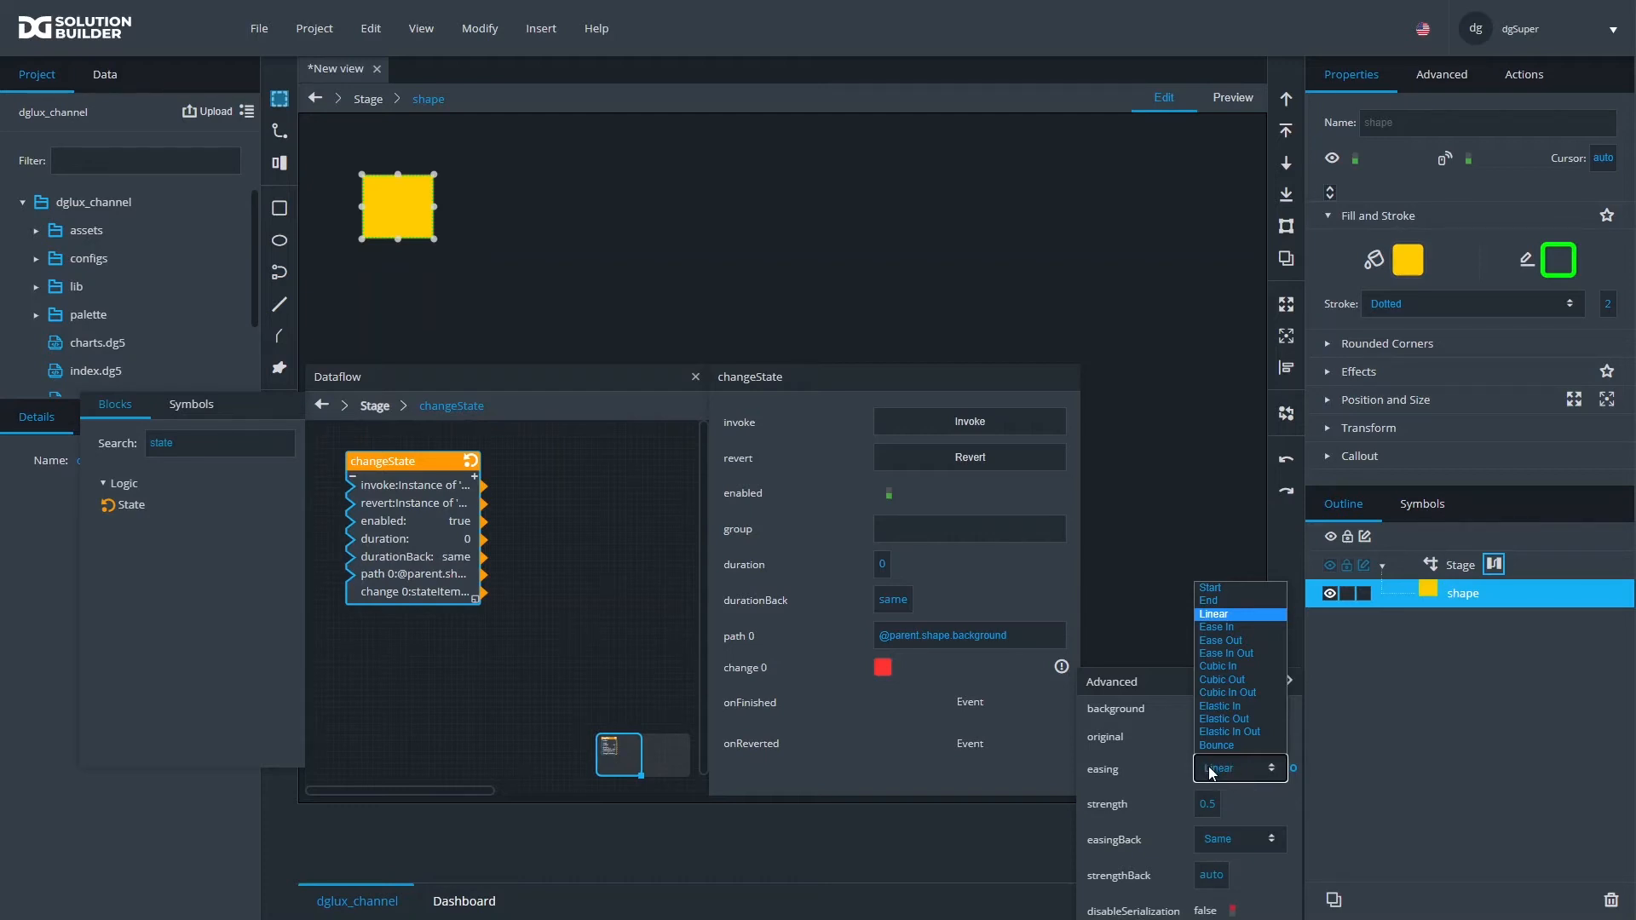
{"action": "left_click", "coordinate": [606, 426]}
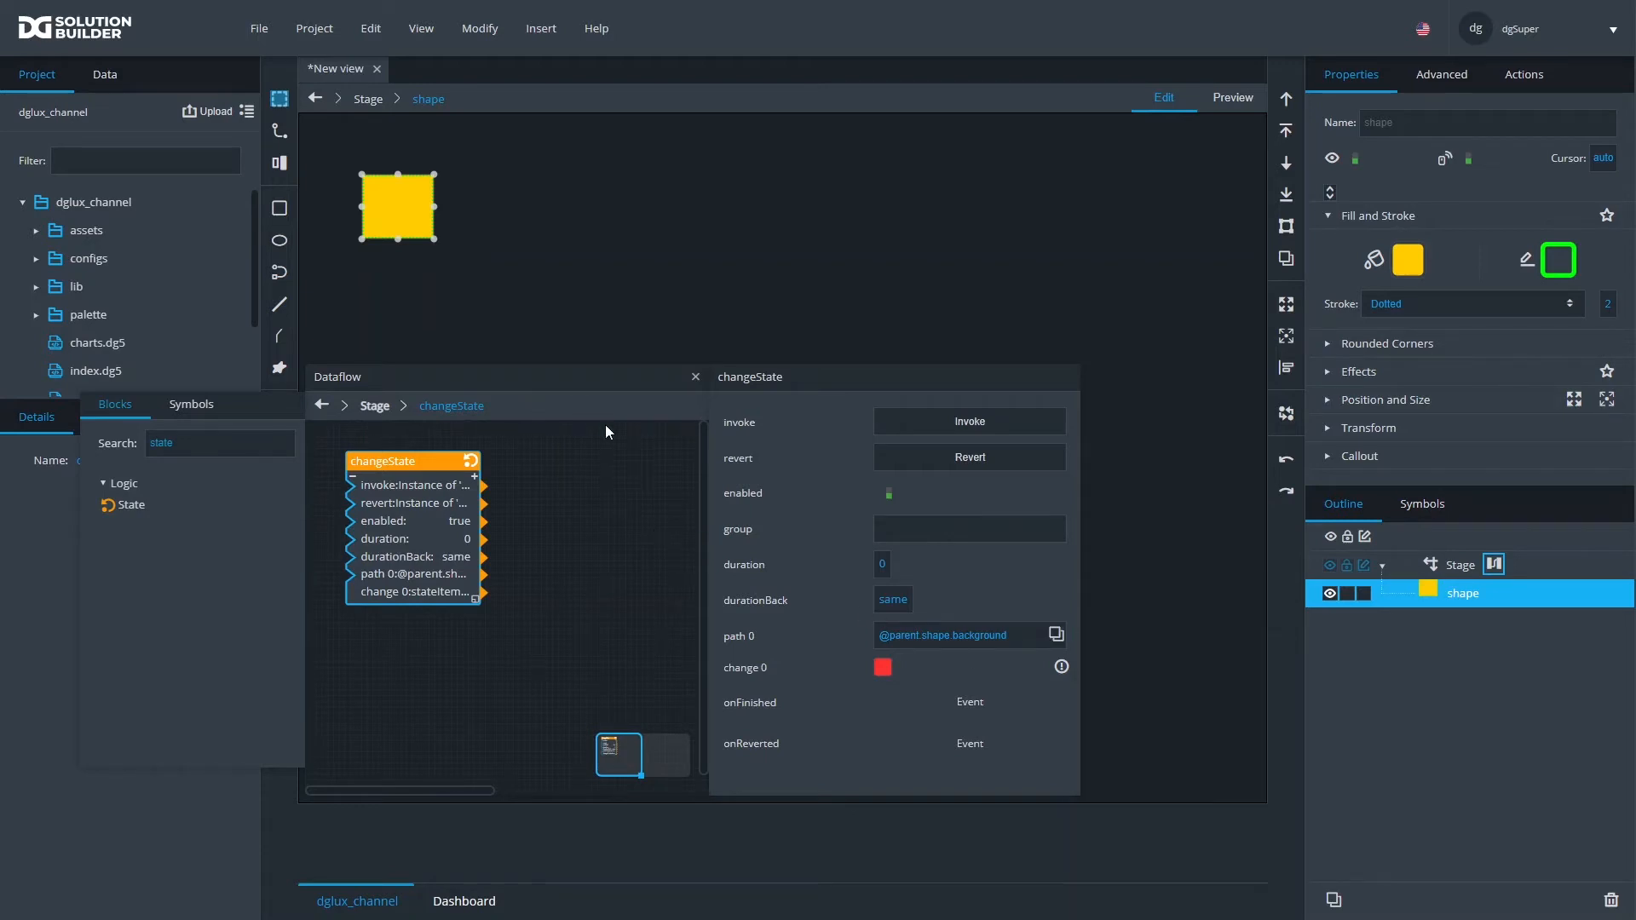
{"action": "left_click", "coordinate": [475, 482]}
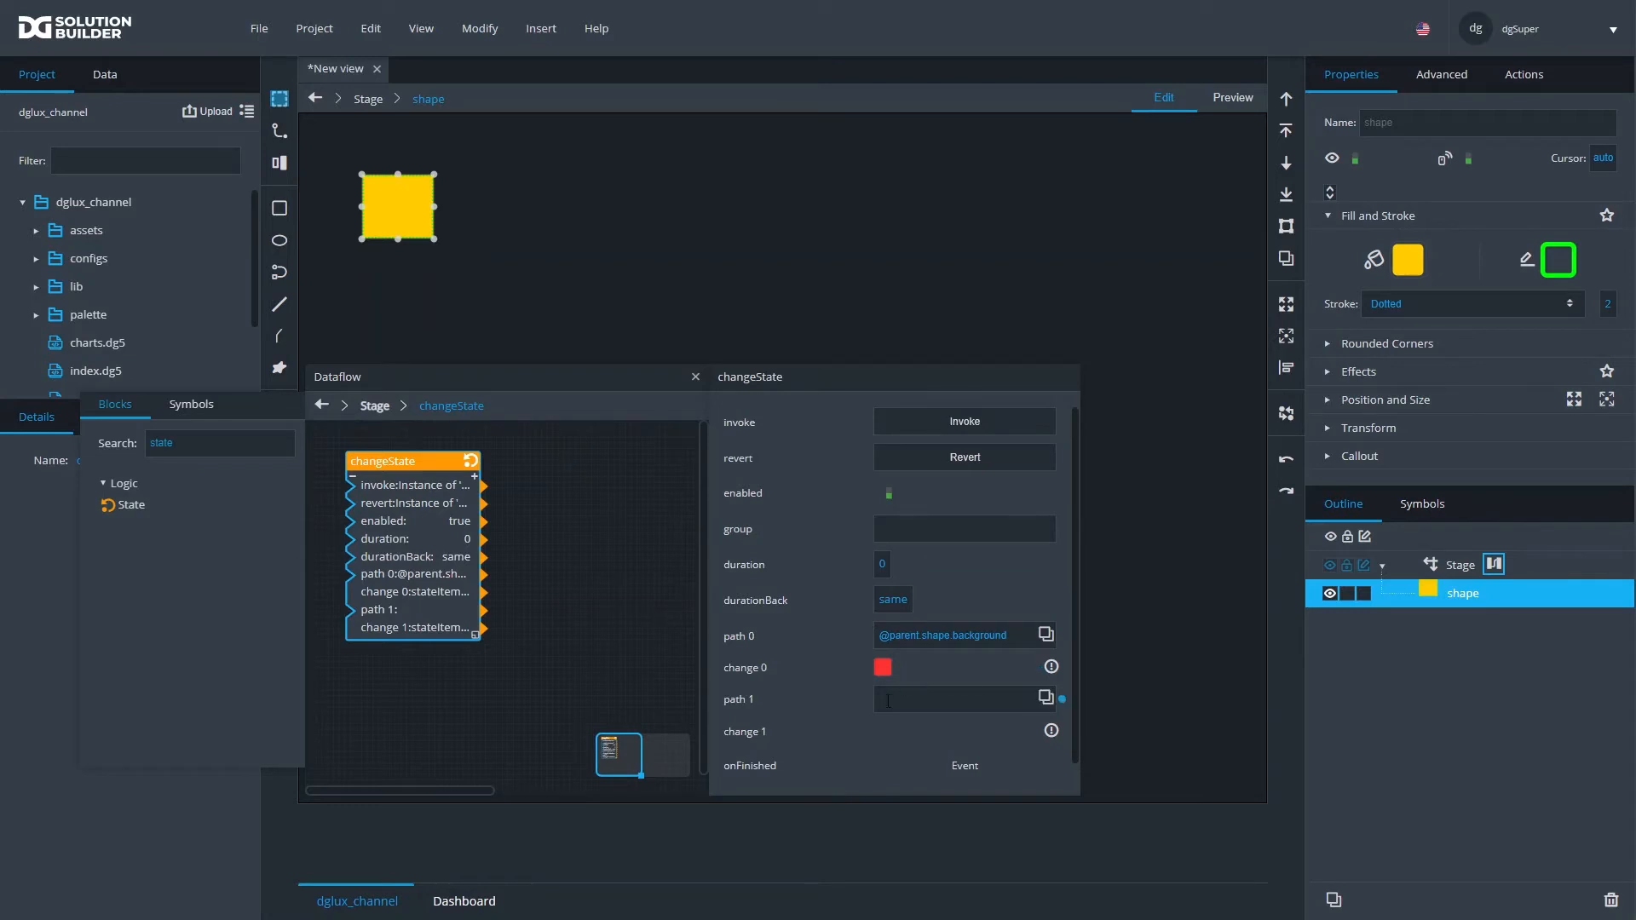
{"action": "left_click", "coordinate": [1395, 398]}
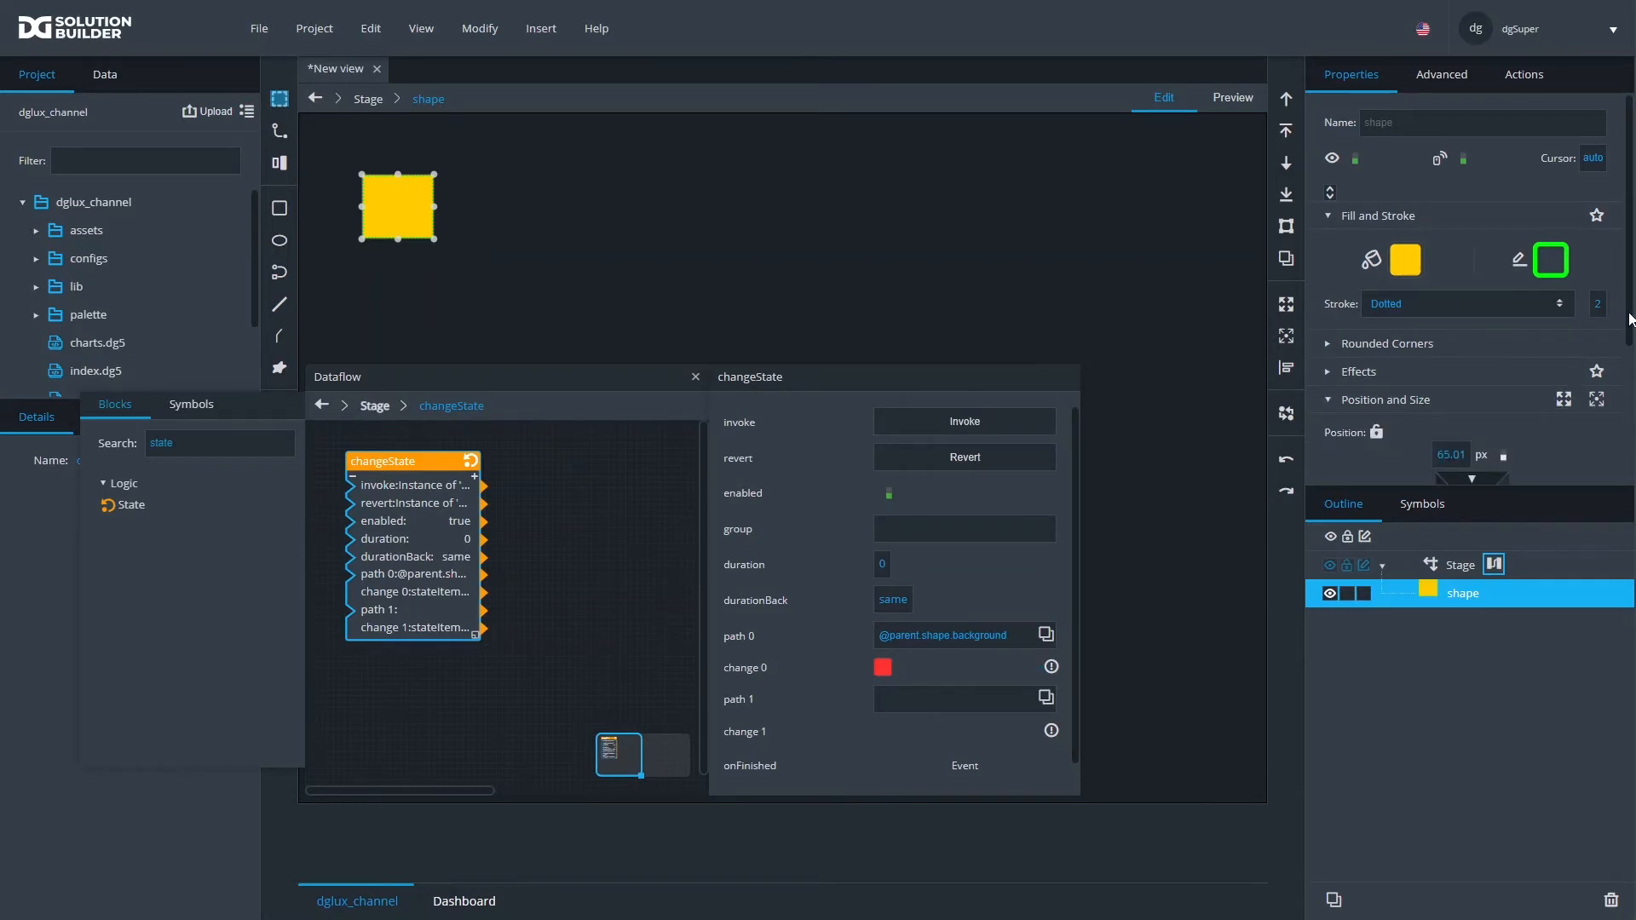
{"action": "scroll", "coordinate": [1459, 474], "scroll_direction": "down", "scroll_amount": 2}
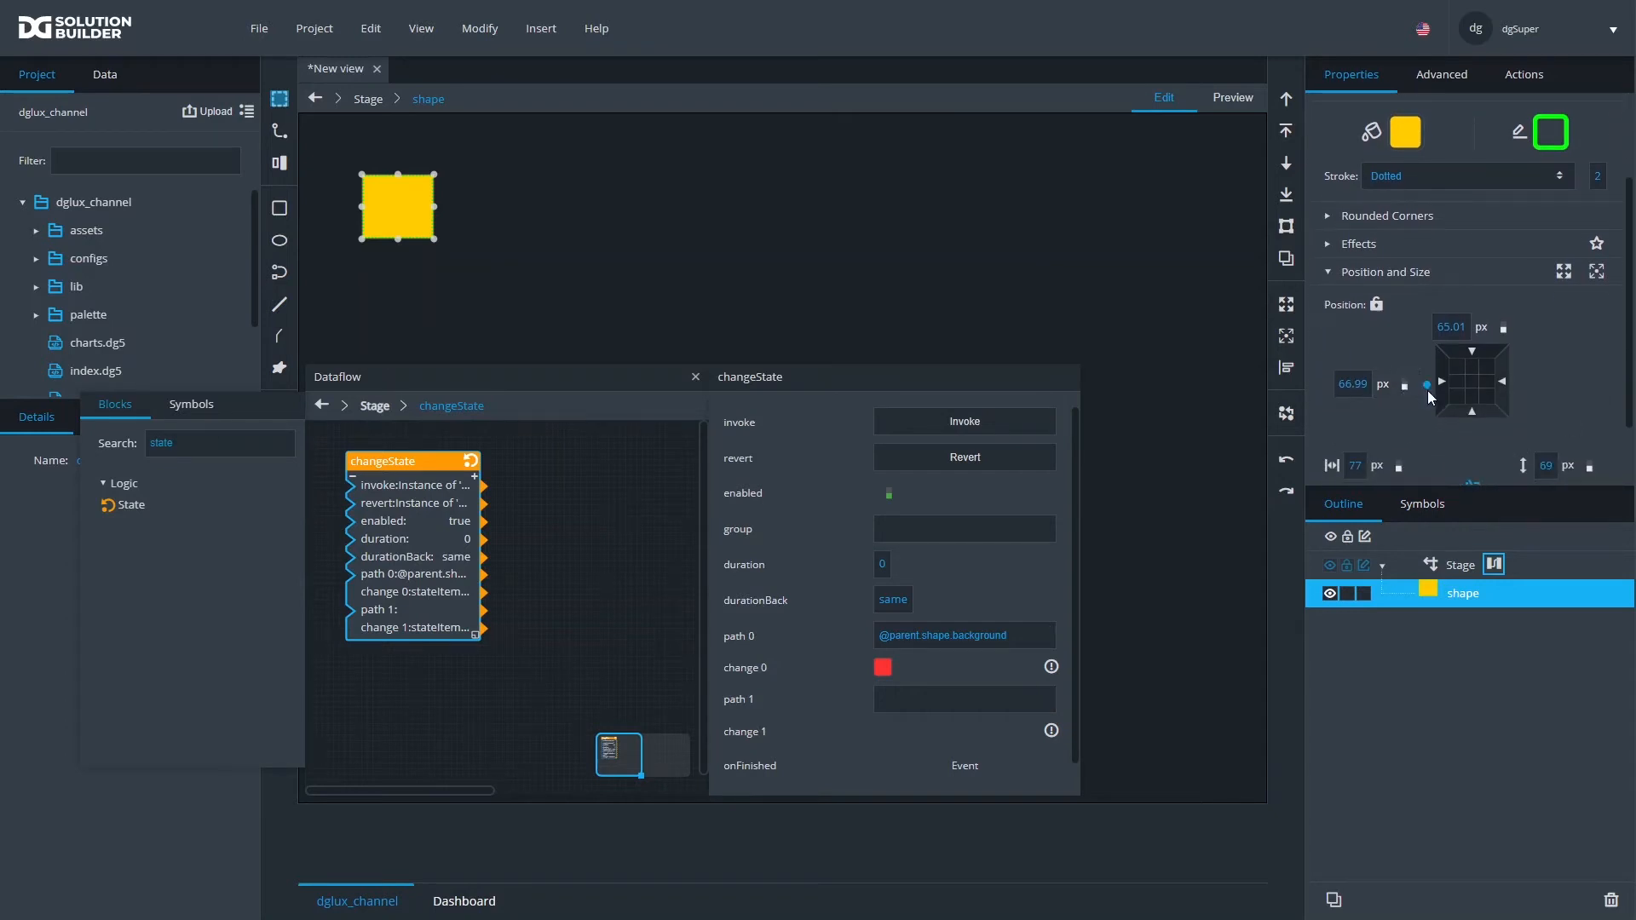
{"action": "left_click_drag", "start_coordinate": [1428, 385], "coordinate": [1003, 710]}
{"action": "left_click", "coordinate": [616, 632]}
{"action": "left_click", "coordinate": [458, 565]}
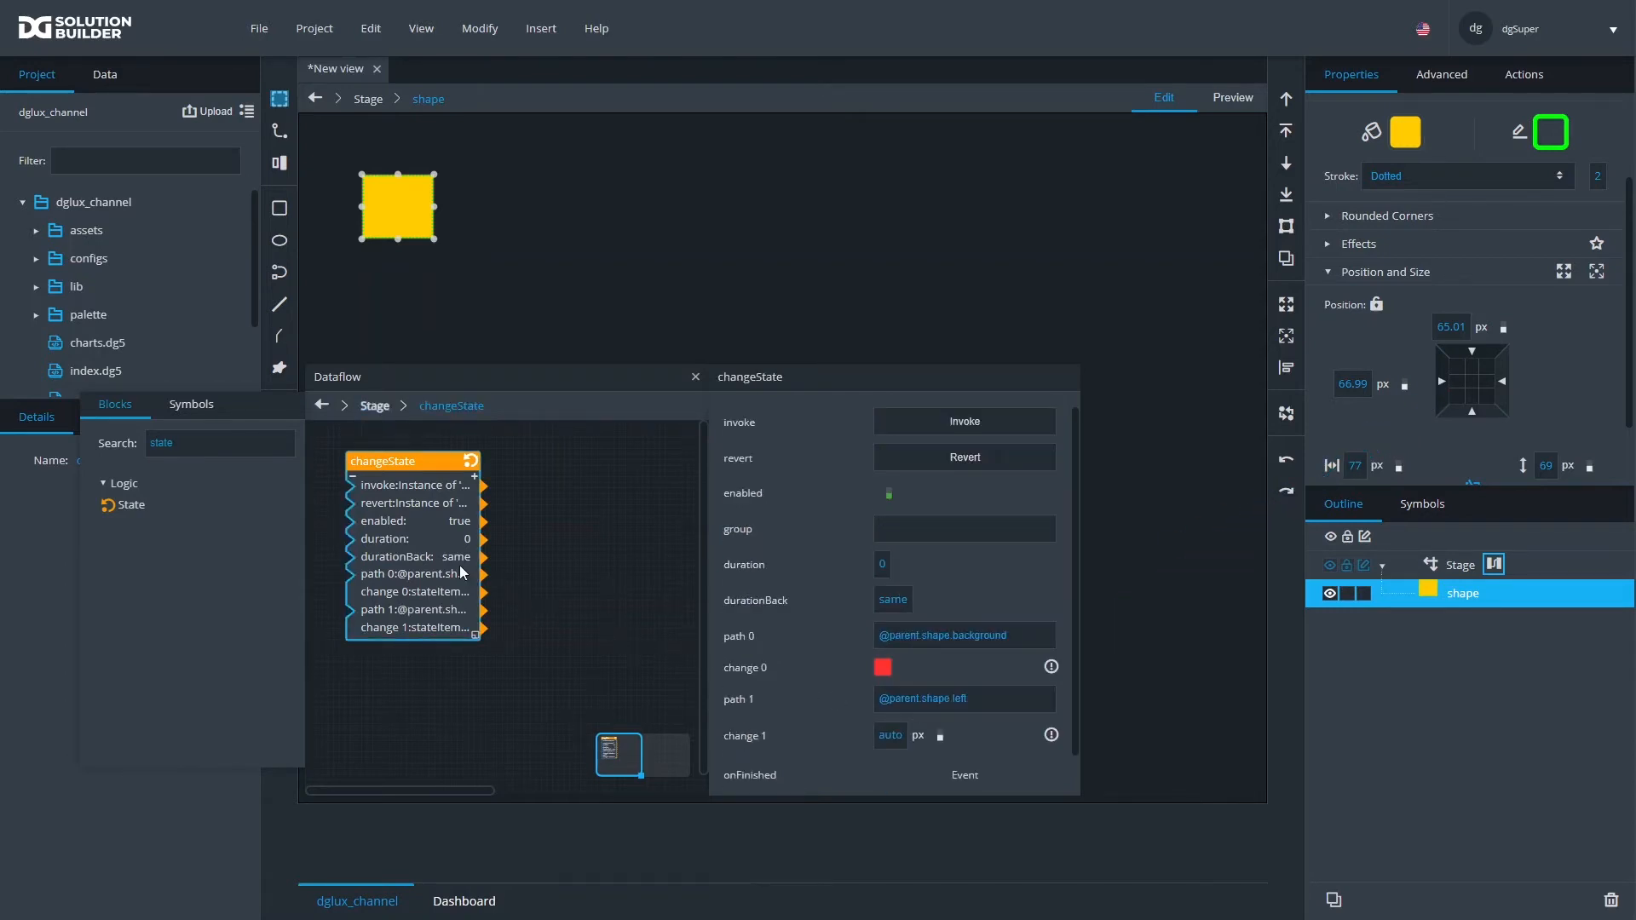
Set the change 1 value on the changeState block to 500 px
{"action": "left_click", "coordinate": [889, 743]}
{"action": "type", "text": "500"}
{"action": "key", "text": "Return"}
Set change 1's original value to 50 px and its easing to Bounce in its advanced settings
{"action": "left_click", "coordinate": [1051, 736]}
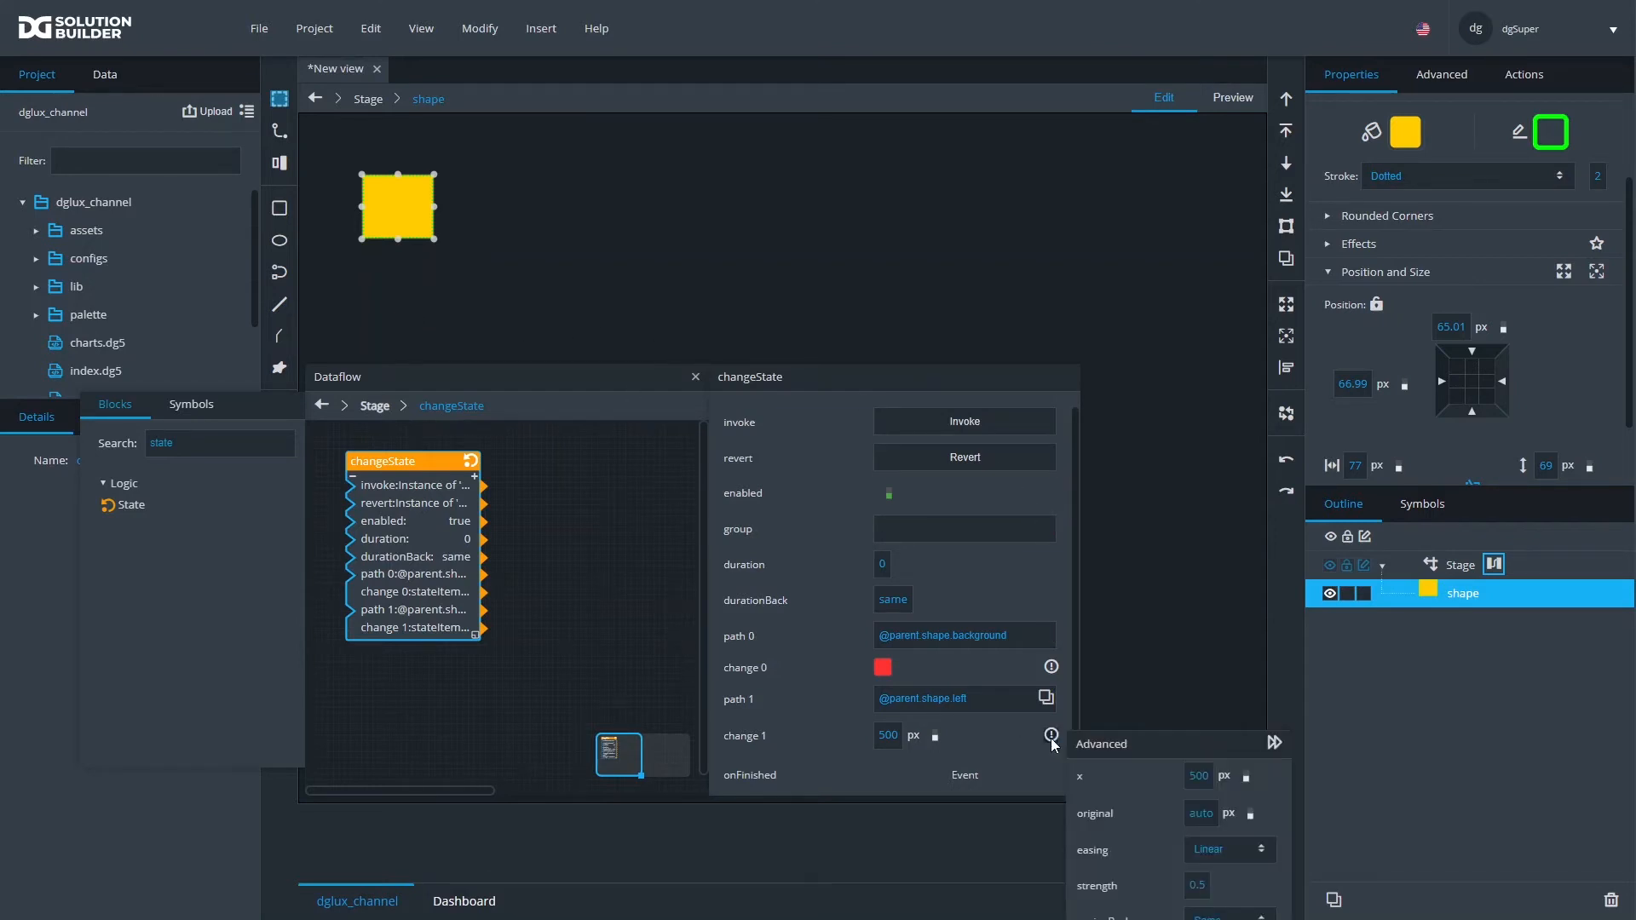
{"action": "left_click", "coordinate": [1200, 812]}
{"action": "type", "text": "50"}
{"action": "left_click", "coordinate": [1215, 855]}
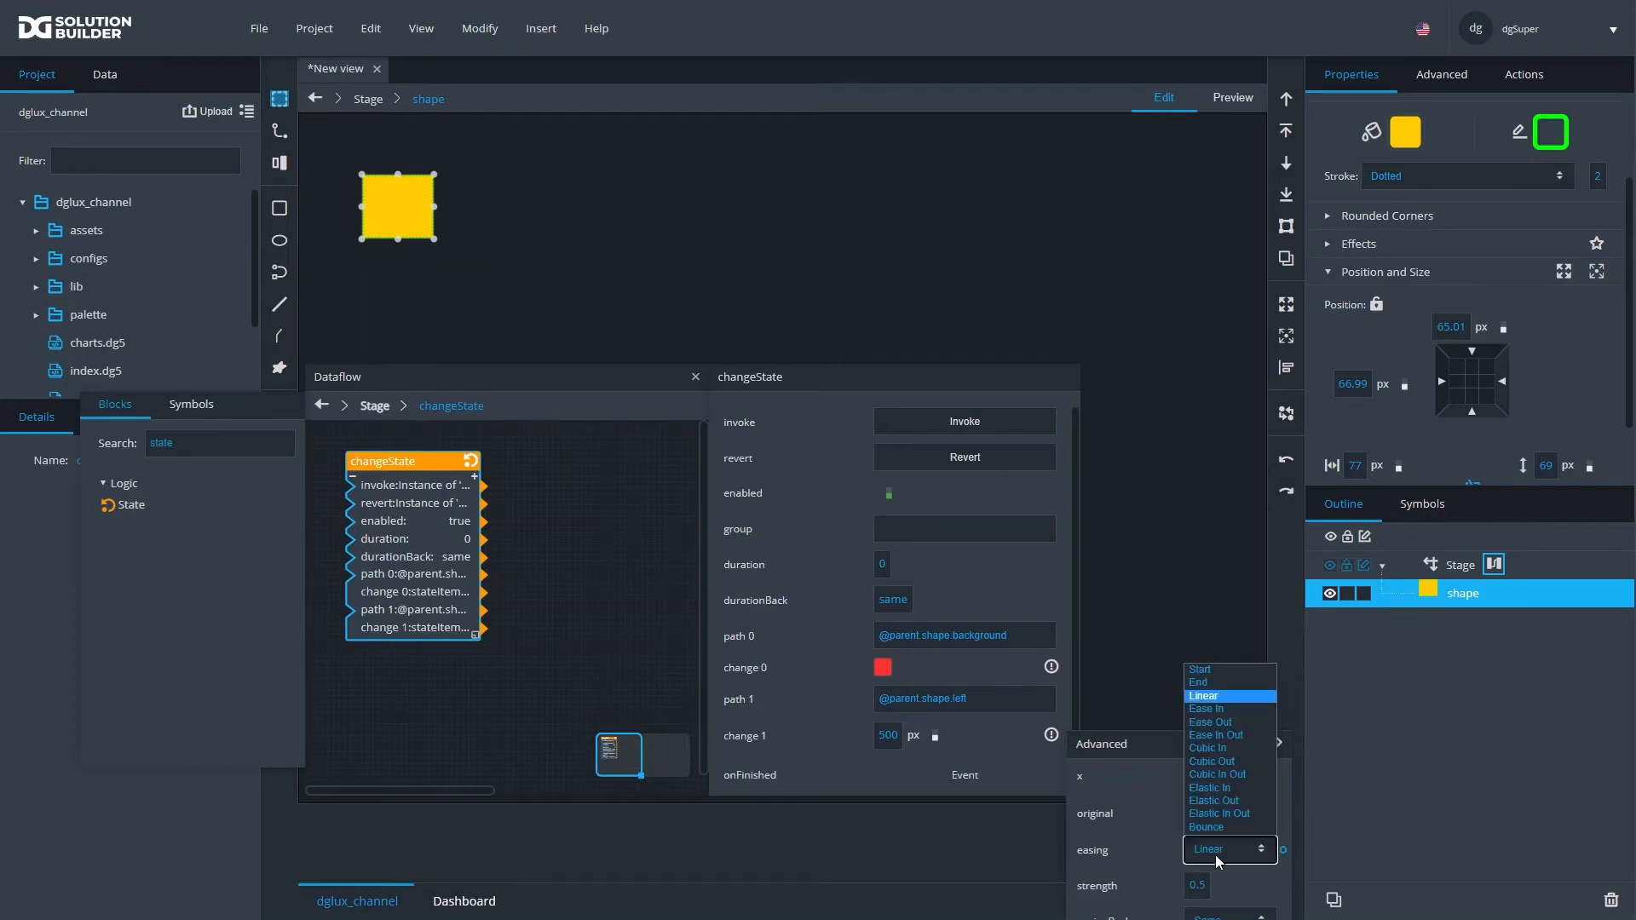
{"action": "left_click", "coordinate": [1225, 825]}
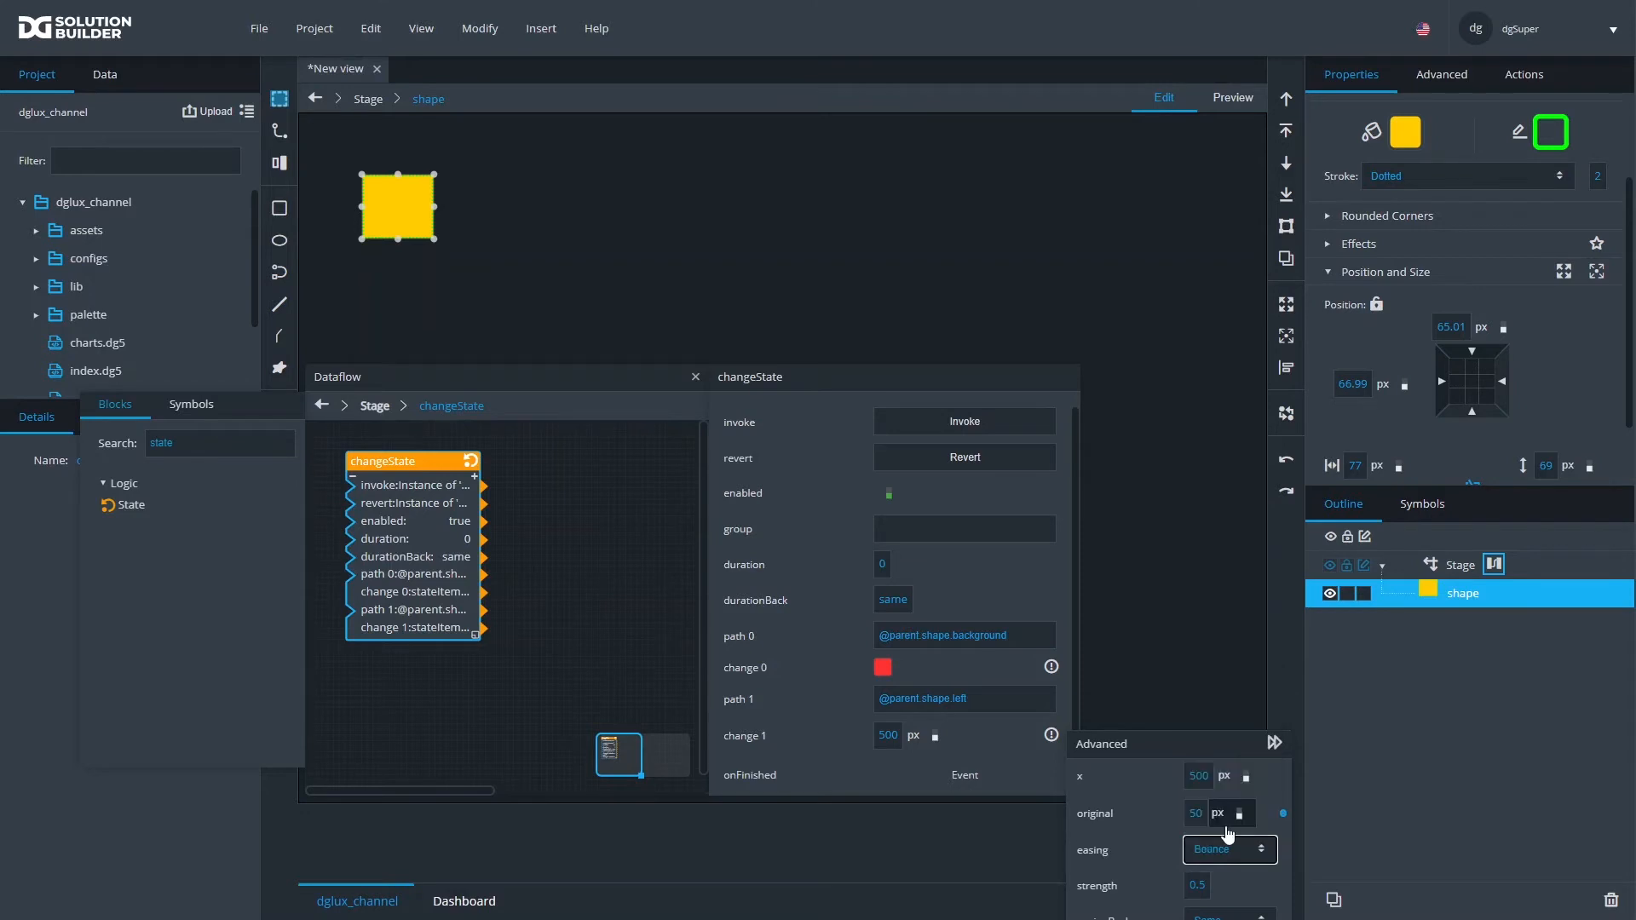
{"action": "left_click", "coordinate": [938, 351]}
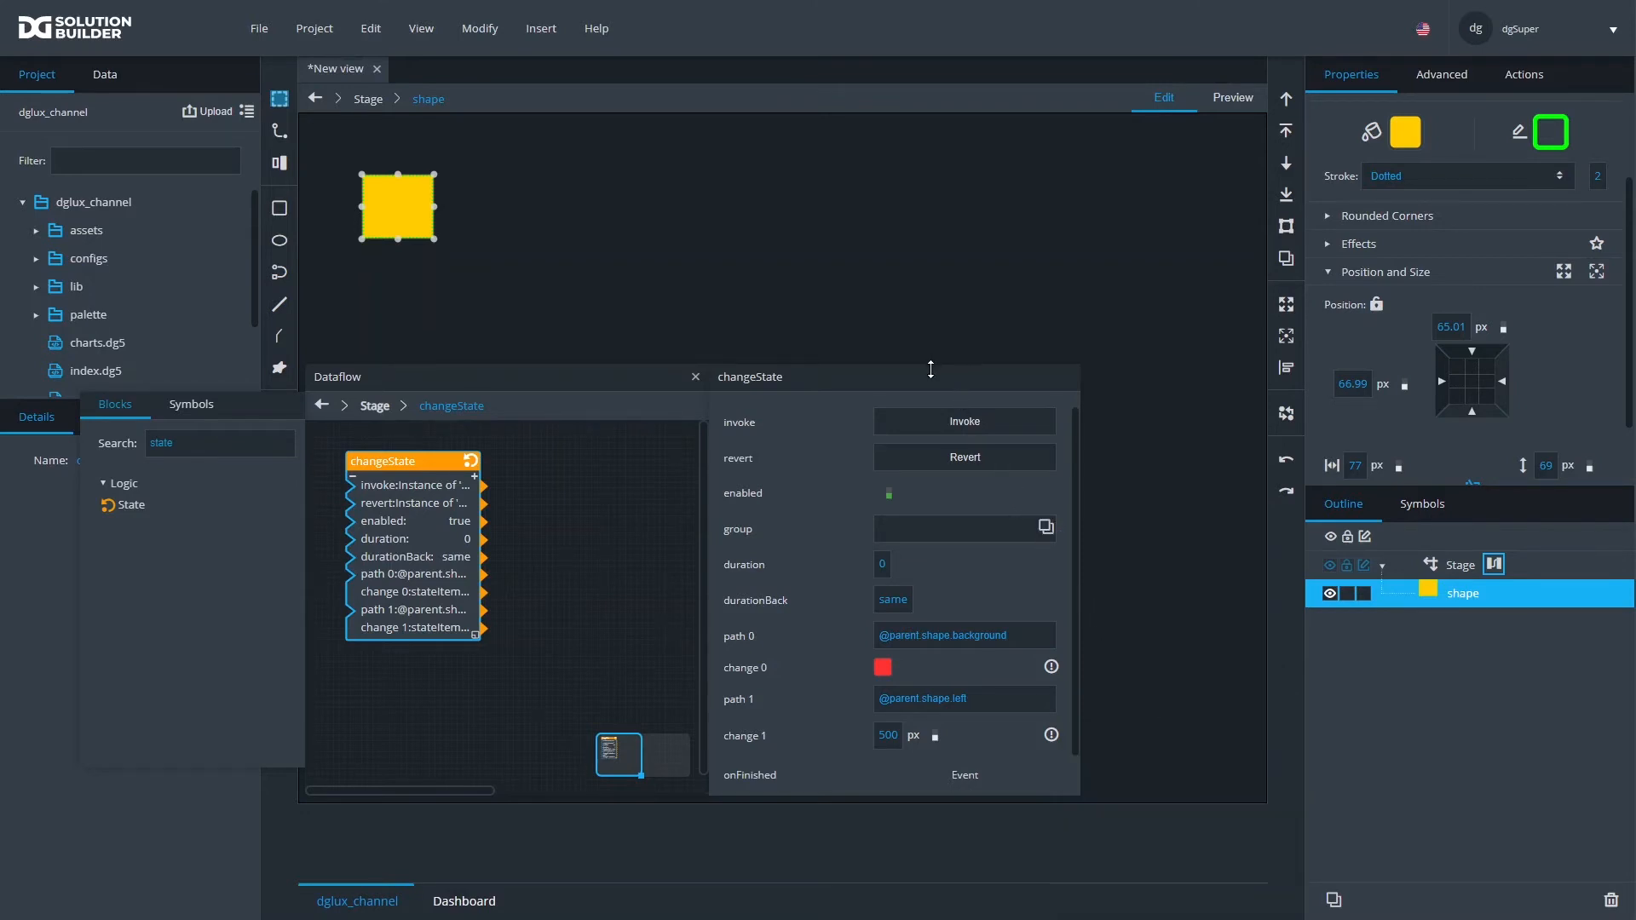
Move the Dataflow window higher over the Stage and set the changeState block's duration to 1
{"action": "left_click_drag", "start_coordinate": [931, 368], "coordinate": [938, 291]}
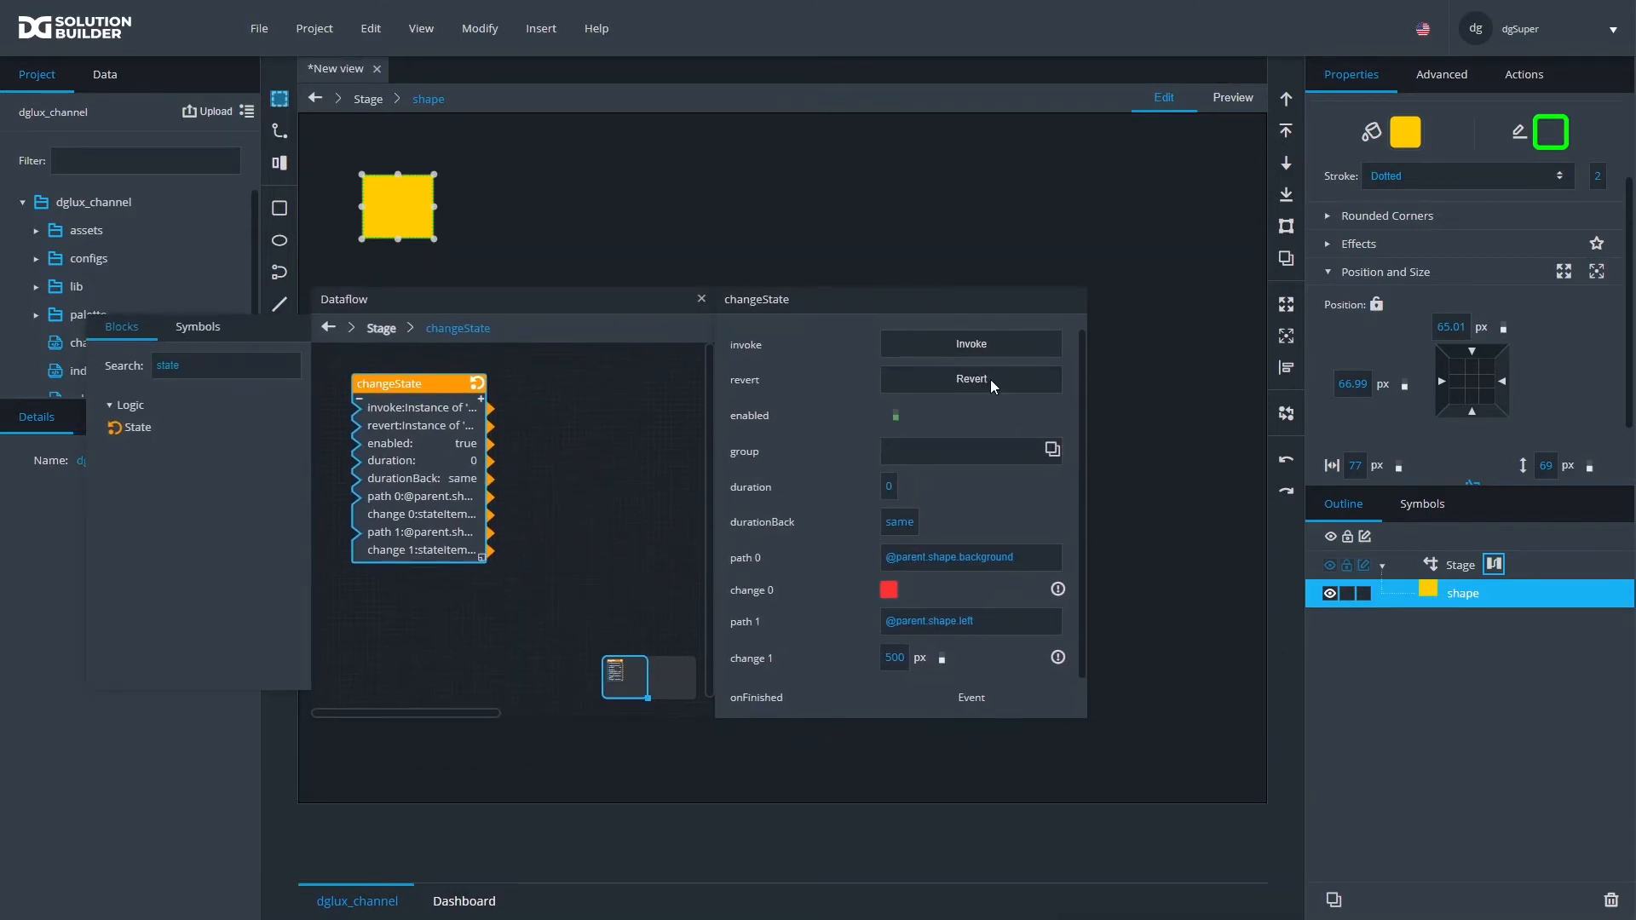
{"action": "left_click", "coordinate": [1062, 657]}
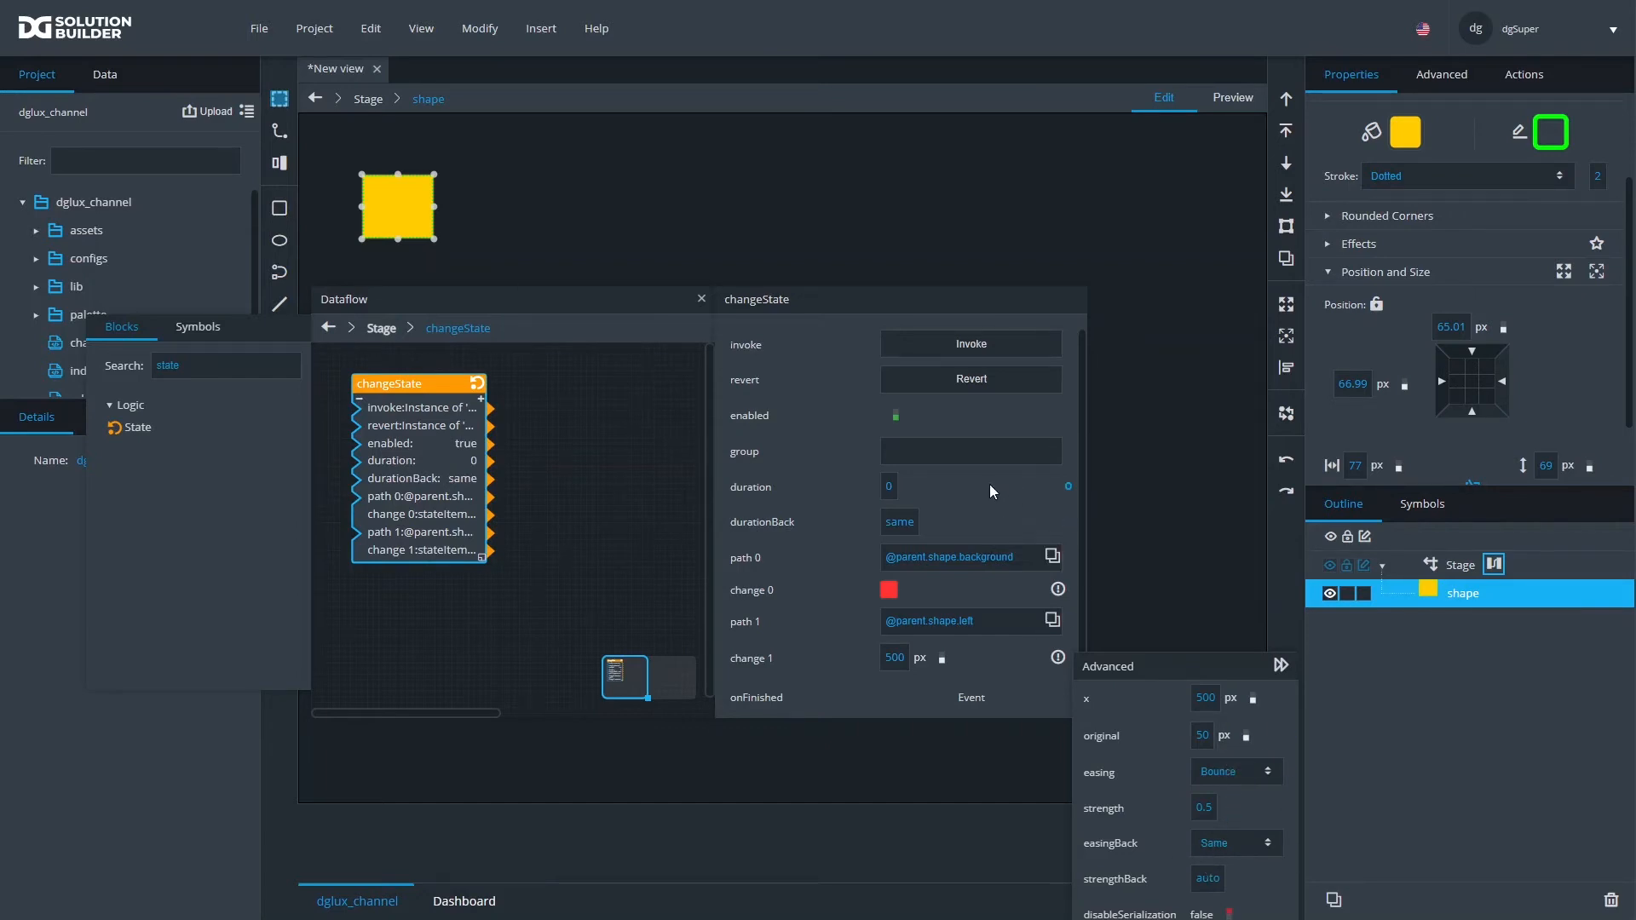
{"action": "left_click", "coordinate": [893, 486]}
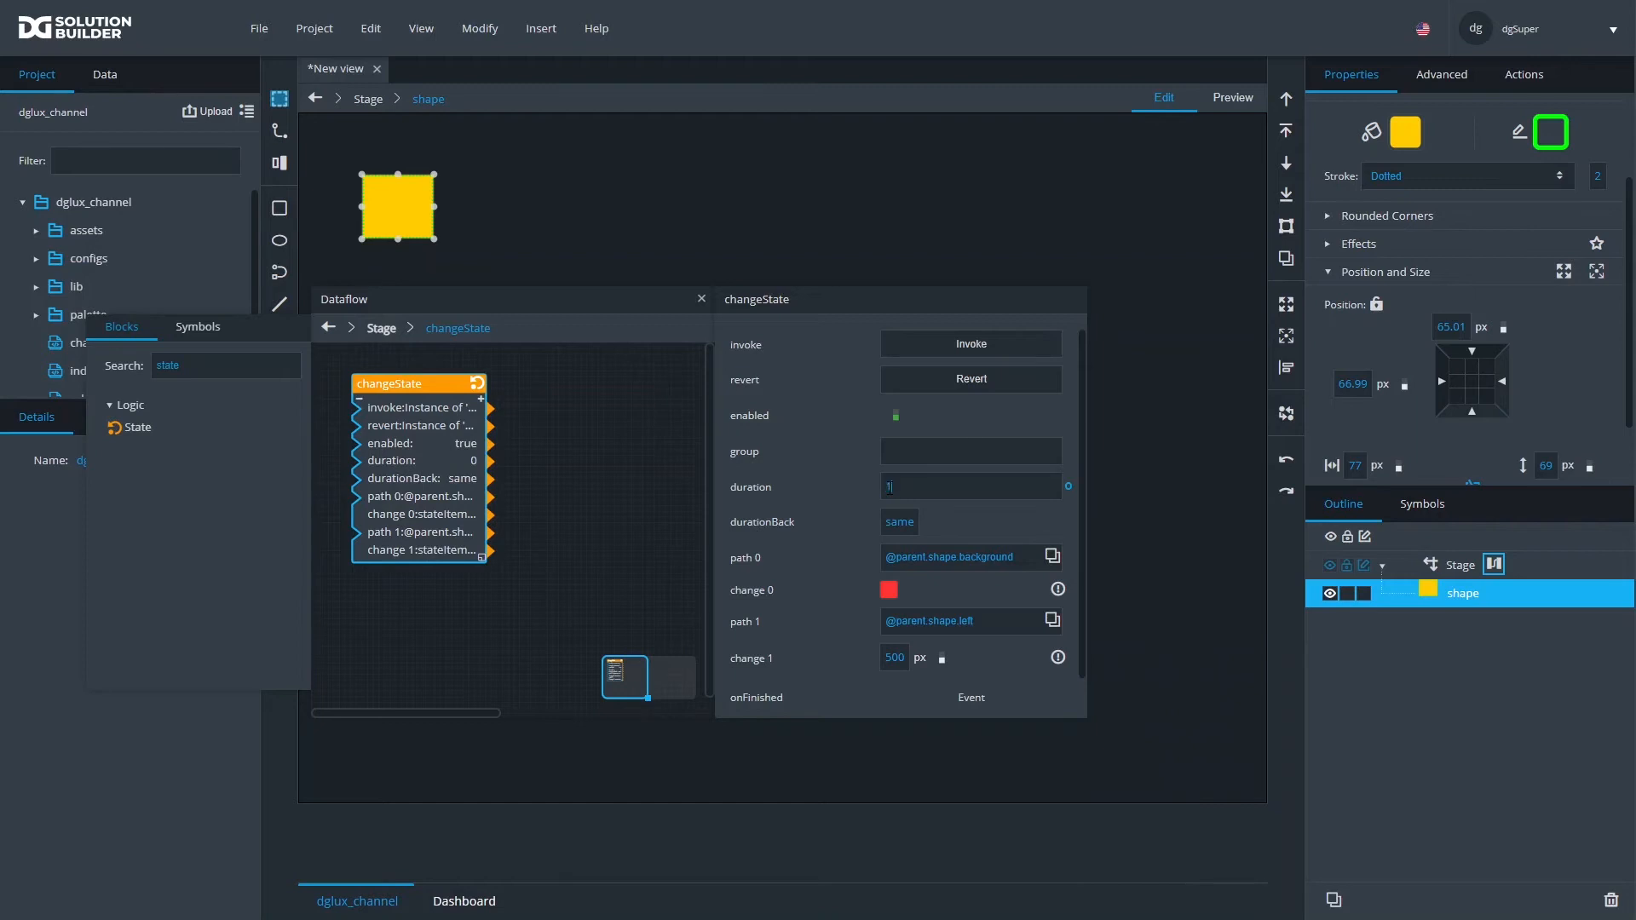
{"action": "key", "text": "Return"}
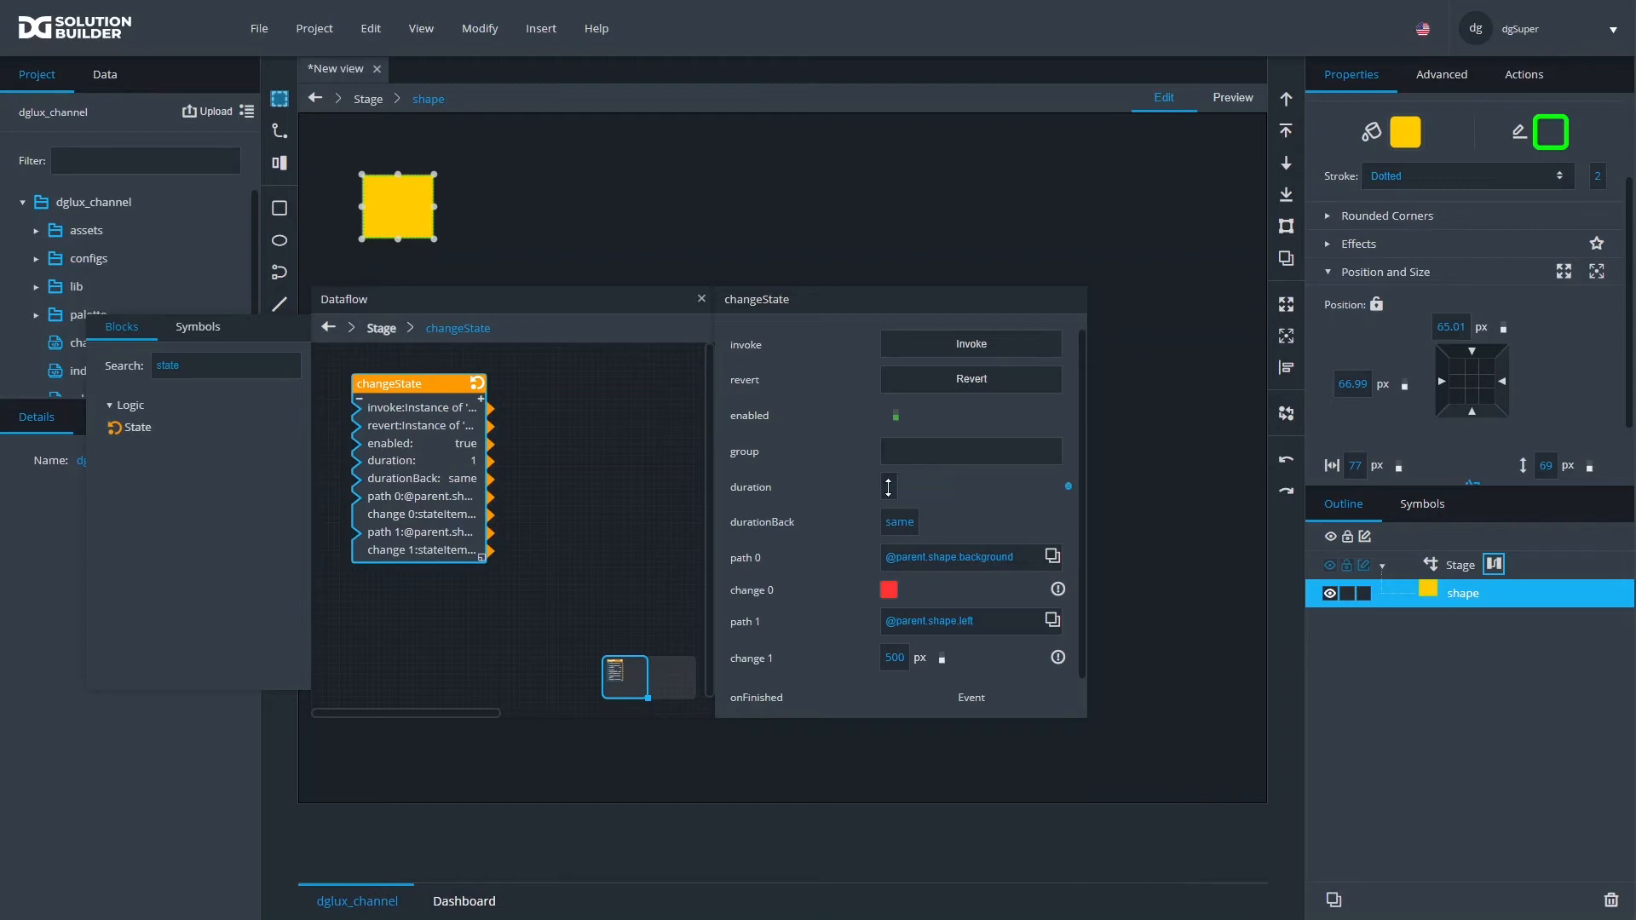
Invoke the changeState block and revert it to preview the animation at the current duration
{"action": "left_click", "coordinate": [923, 350]}
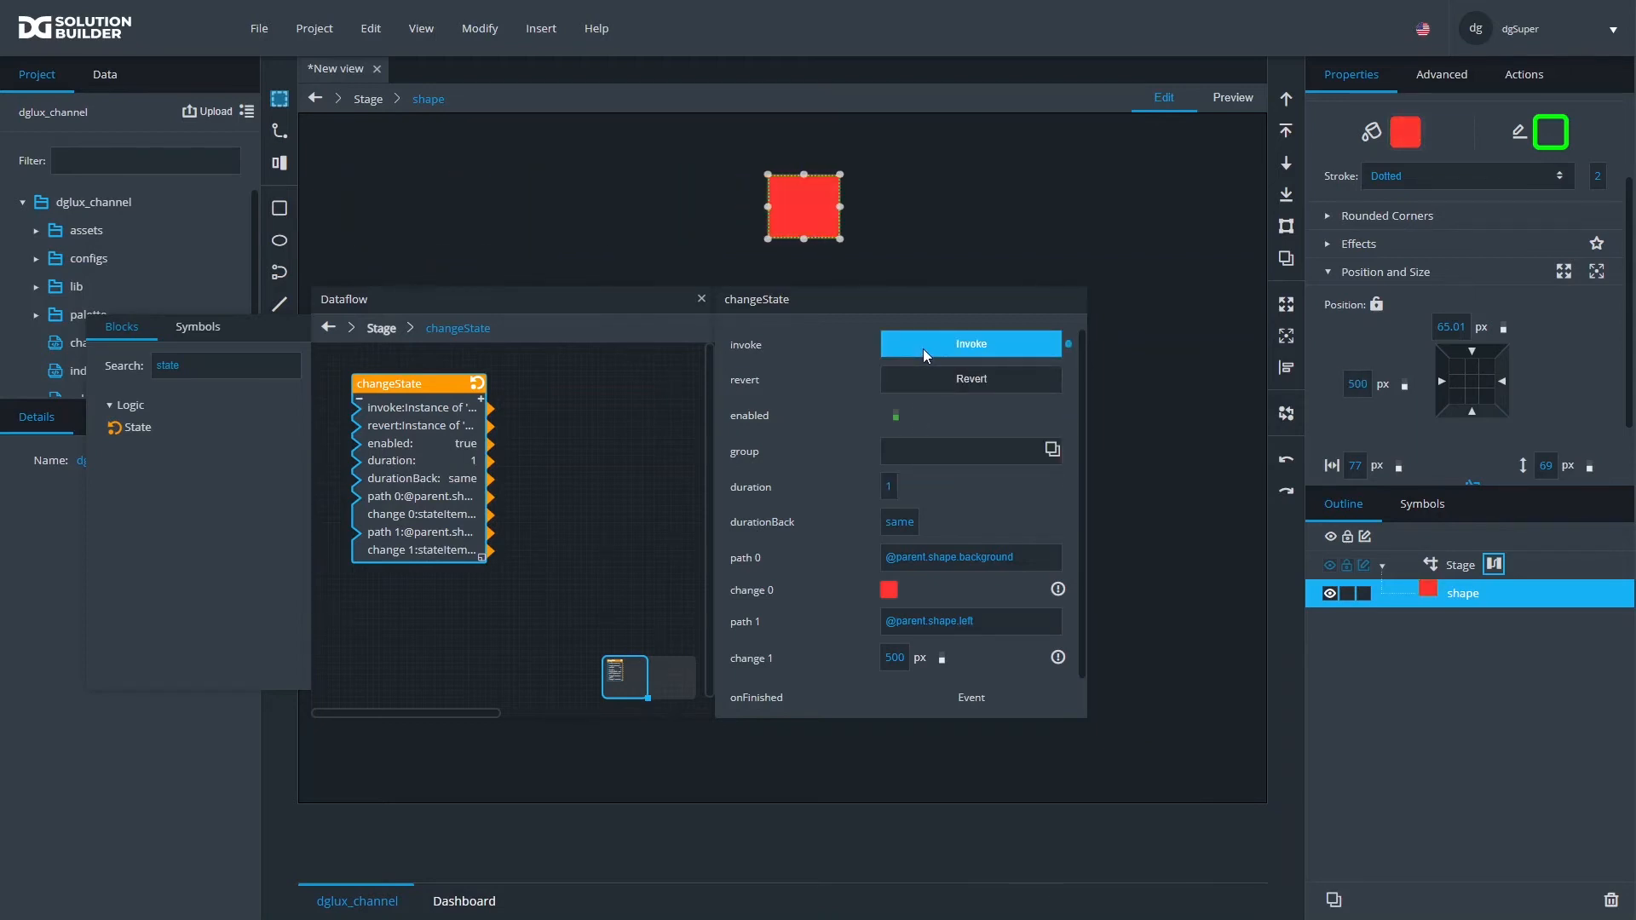
{"action": "left_click", "coordinate": [915, 375]}
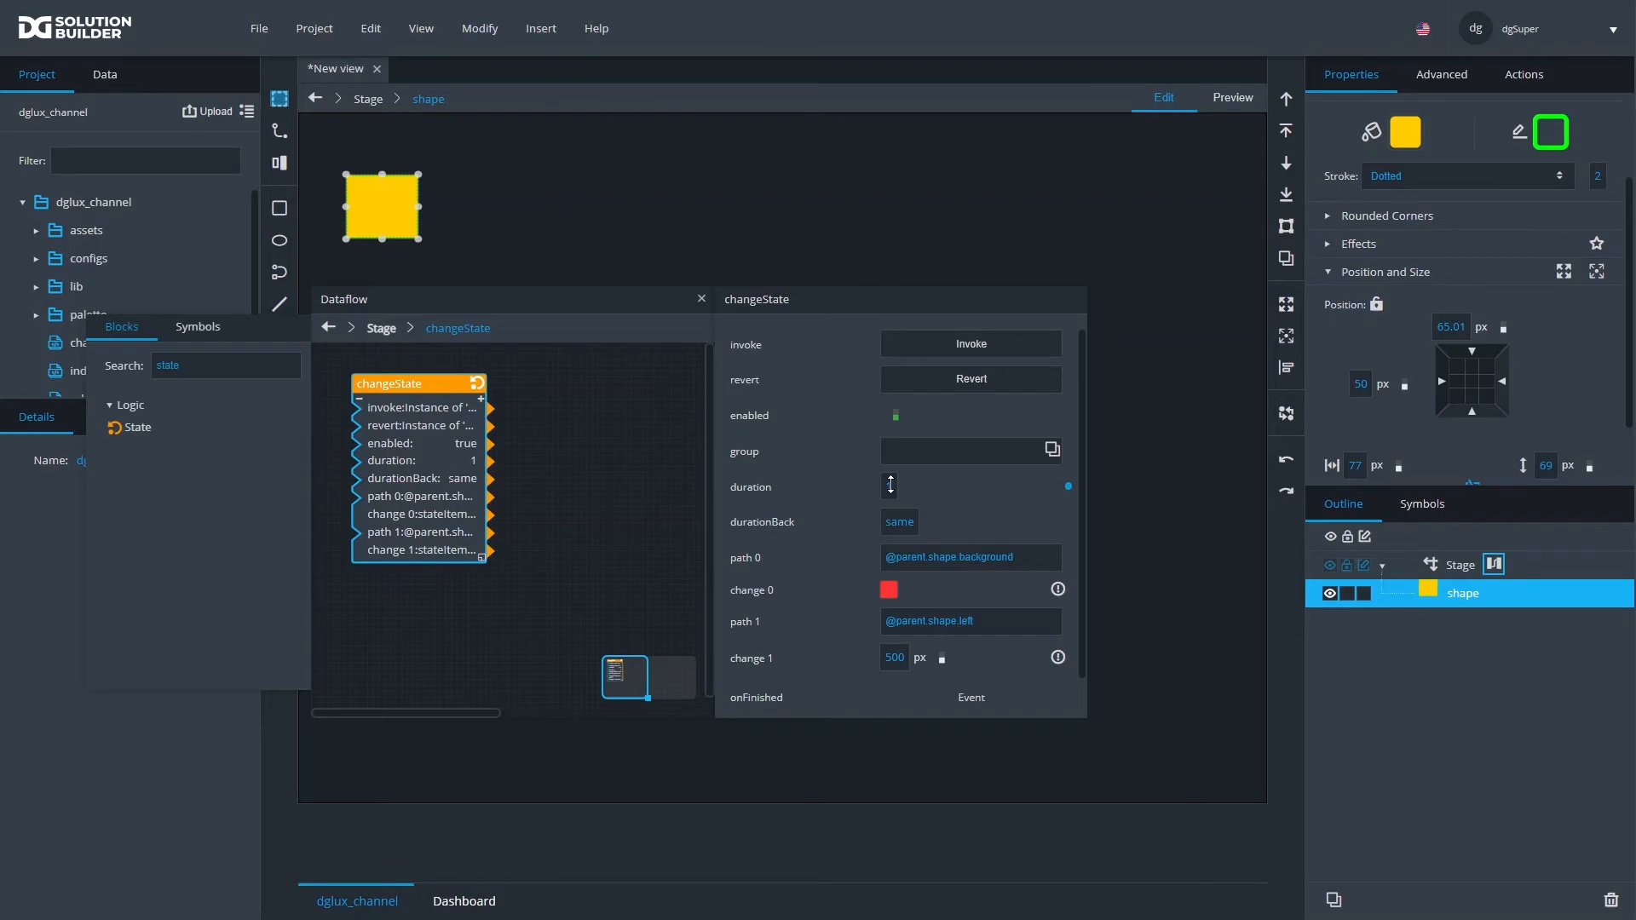
Set the changeState block's duration to 0.2 and invoke it
{"action": "left_click", "coordinate": [891, 484]}
{"action": "type", "text": "0.2"}
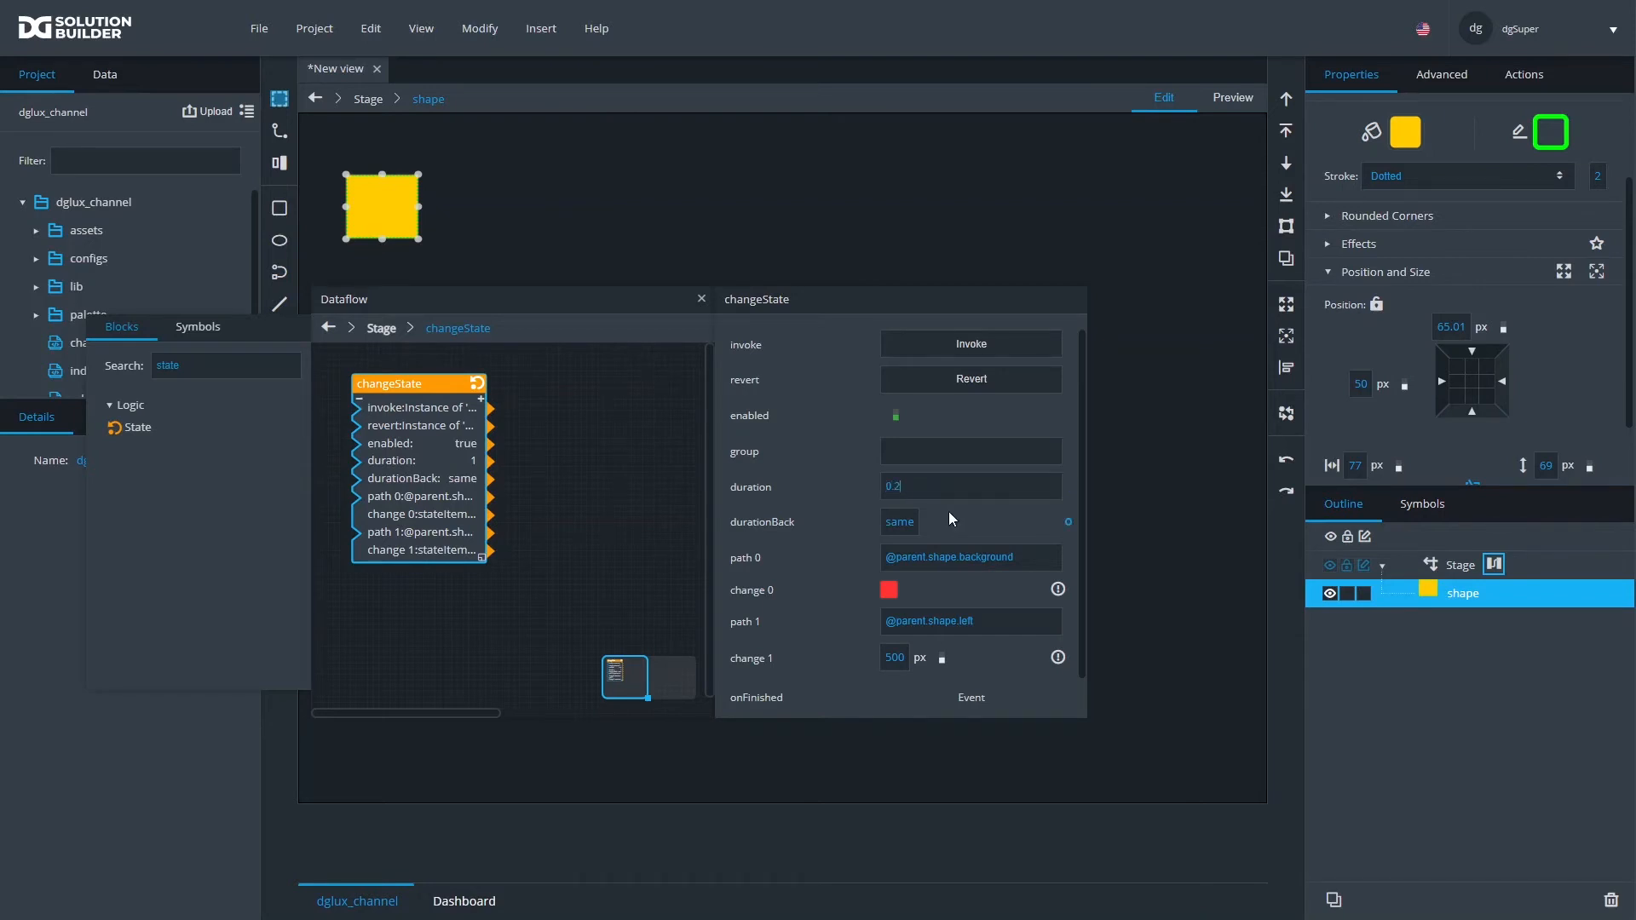
{"action": "key", "text": "Return"}
{"action": "left_click", "coordinate": [937, 338]}
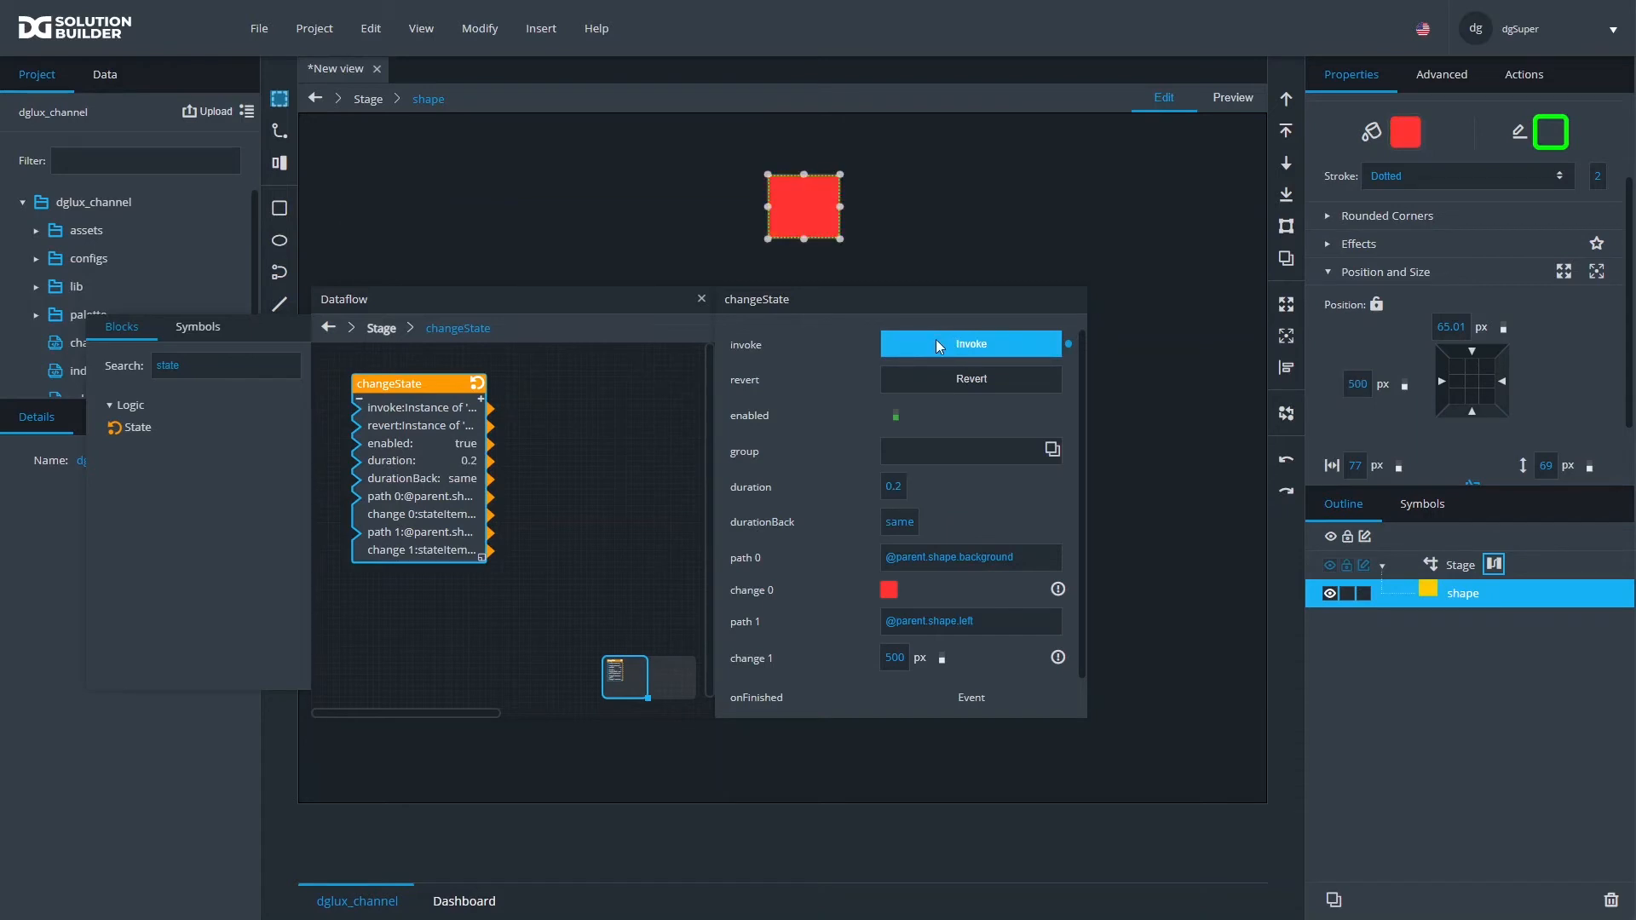
Set the changeState block's duration to 0.6, revert the state and invoke it again
{"action": "left_click", "coordinate": [892, 485]}
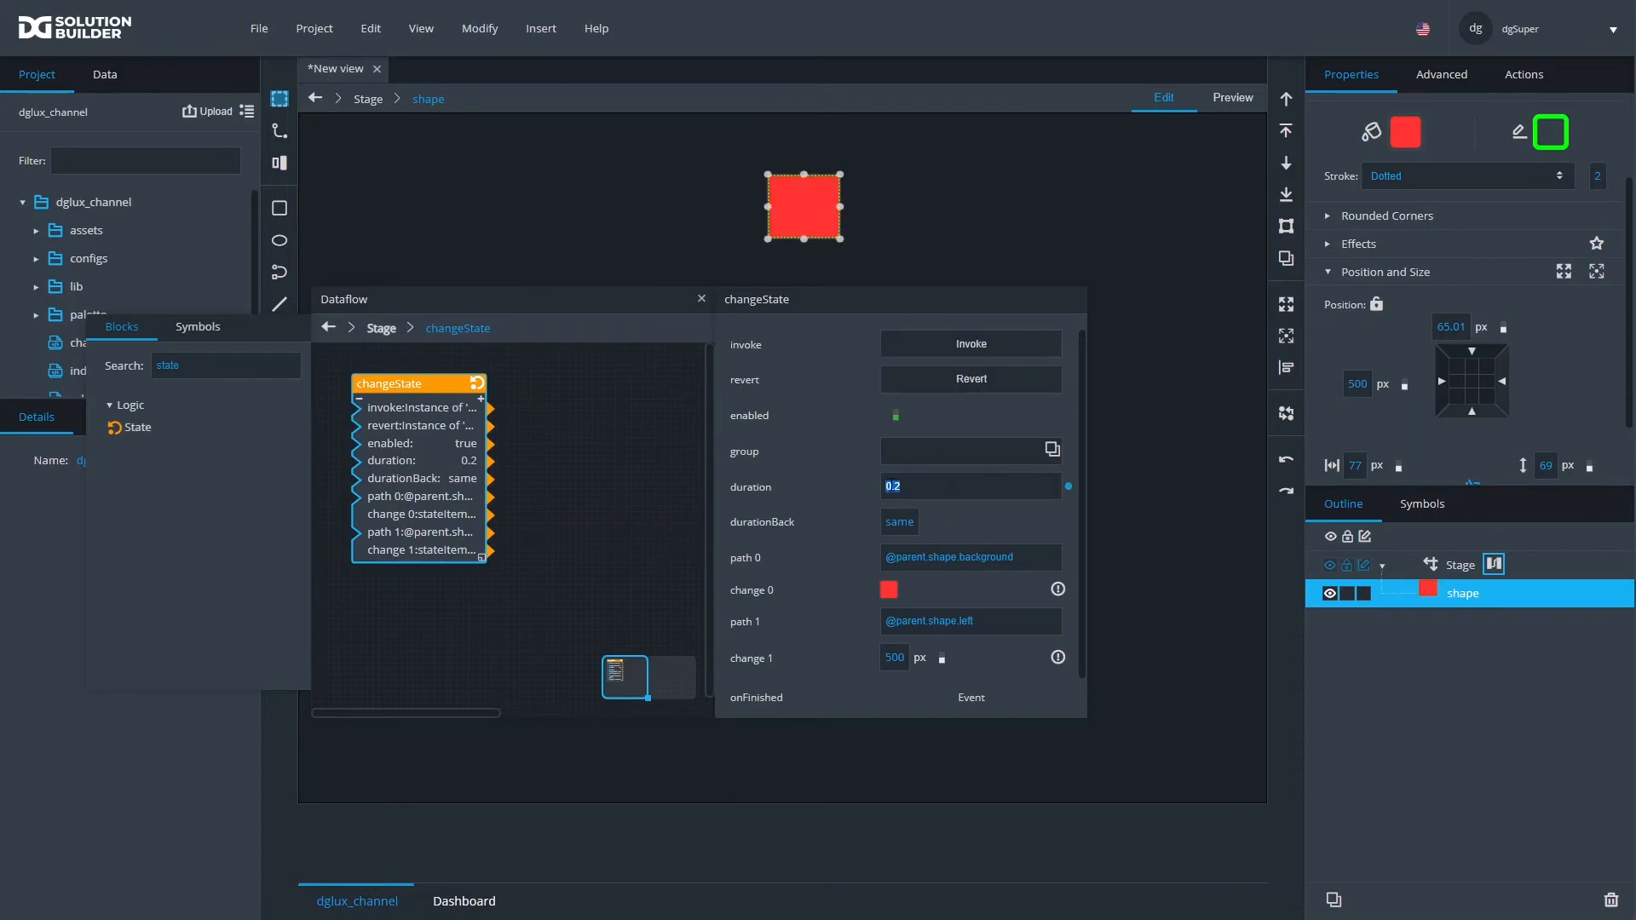
{"action": "type", "text": "0.6"}
{"action": "left_click", "coordinate": [964, 380]}
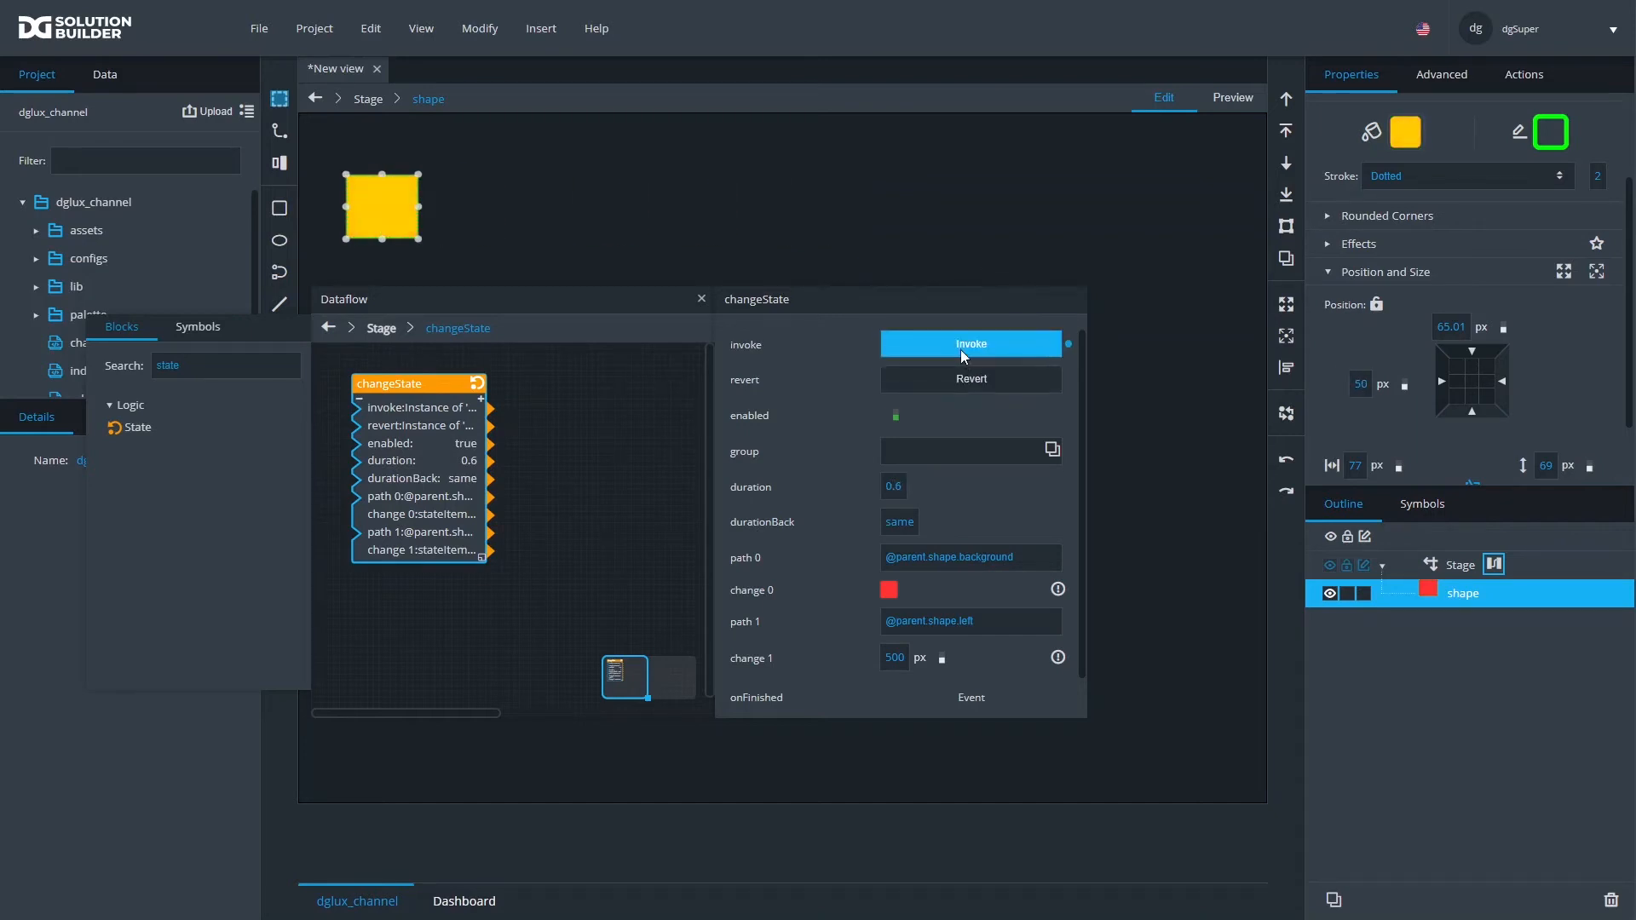
{"action": "left_click", "coordinate": [961, 348]}
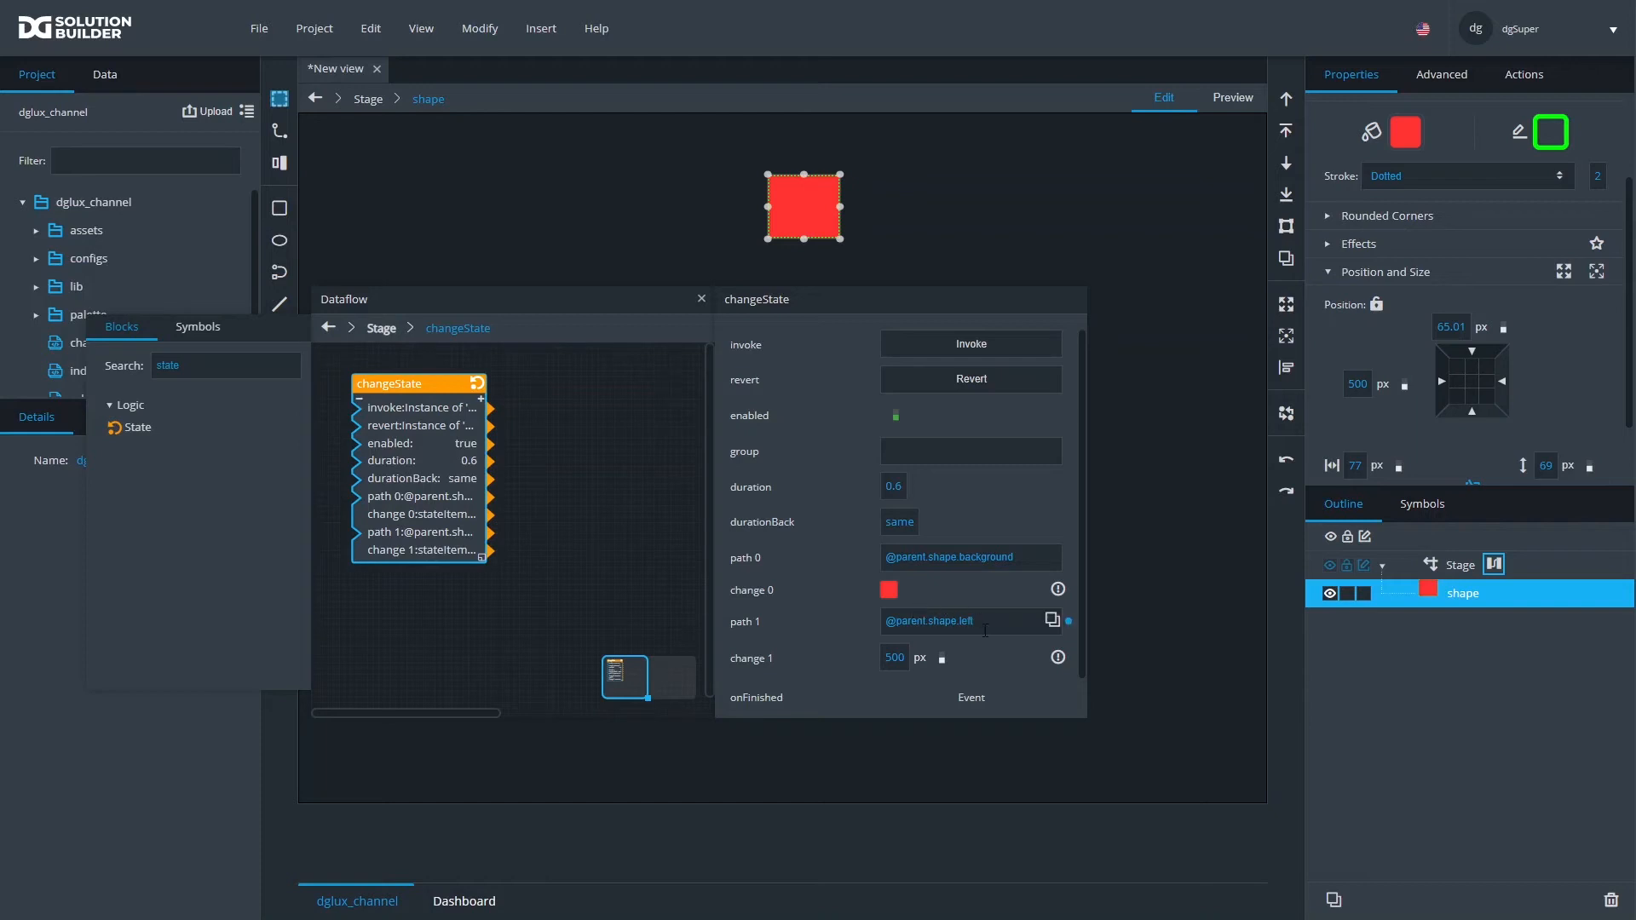
Look at the advanced settings of change 1 and change 0 on the changeState block
{"action": "left_click", "coordinate": [1058, 659]}
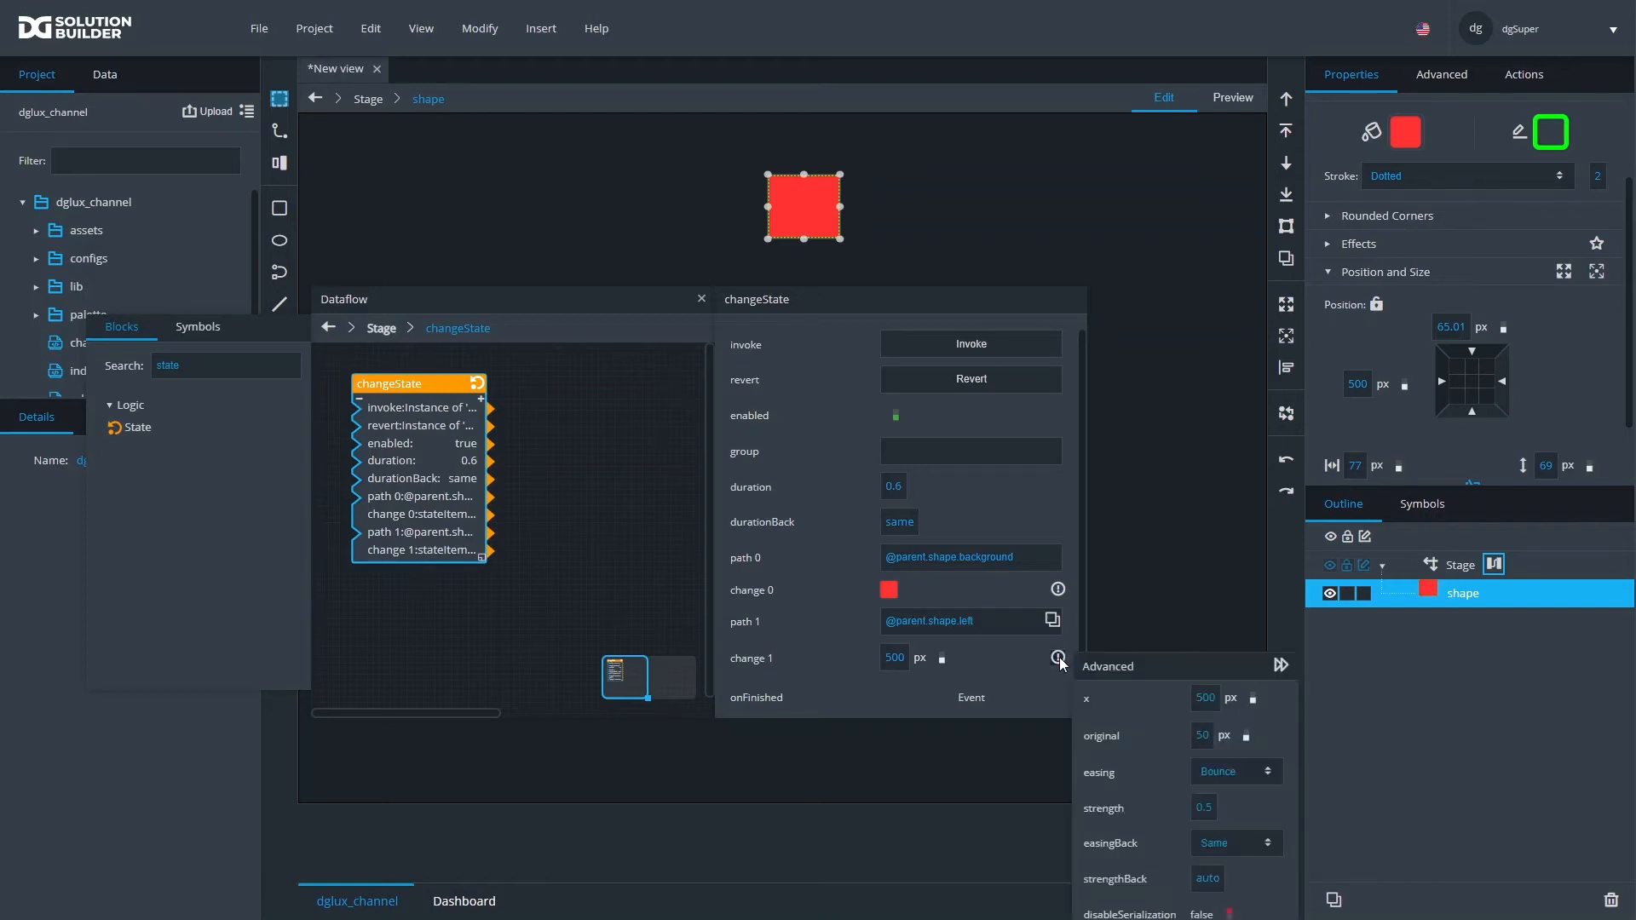
{"action": "left_click", "coordinate": [1058, 589]}
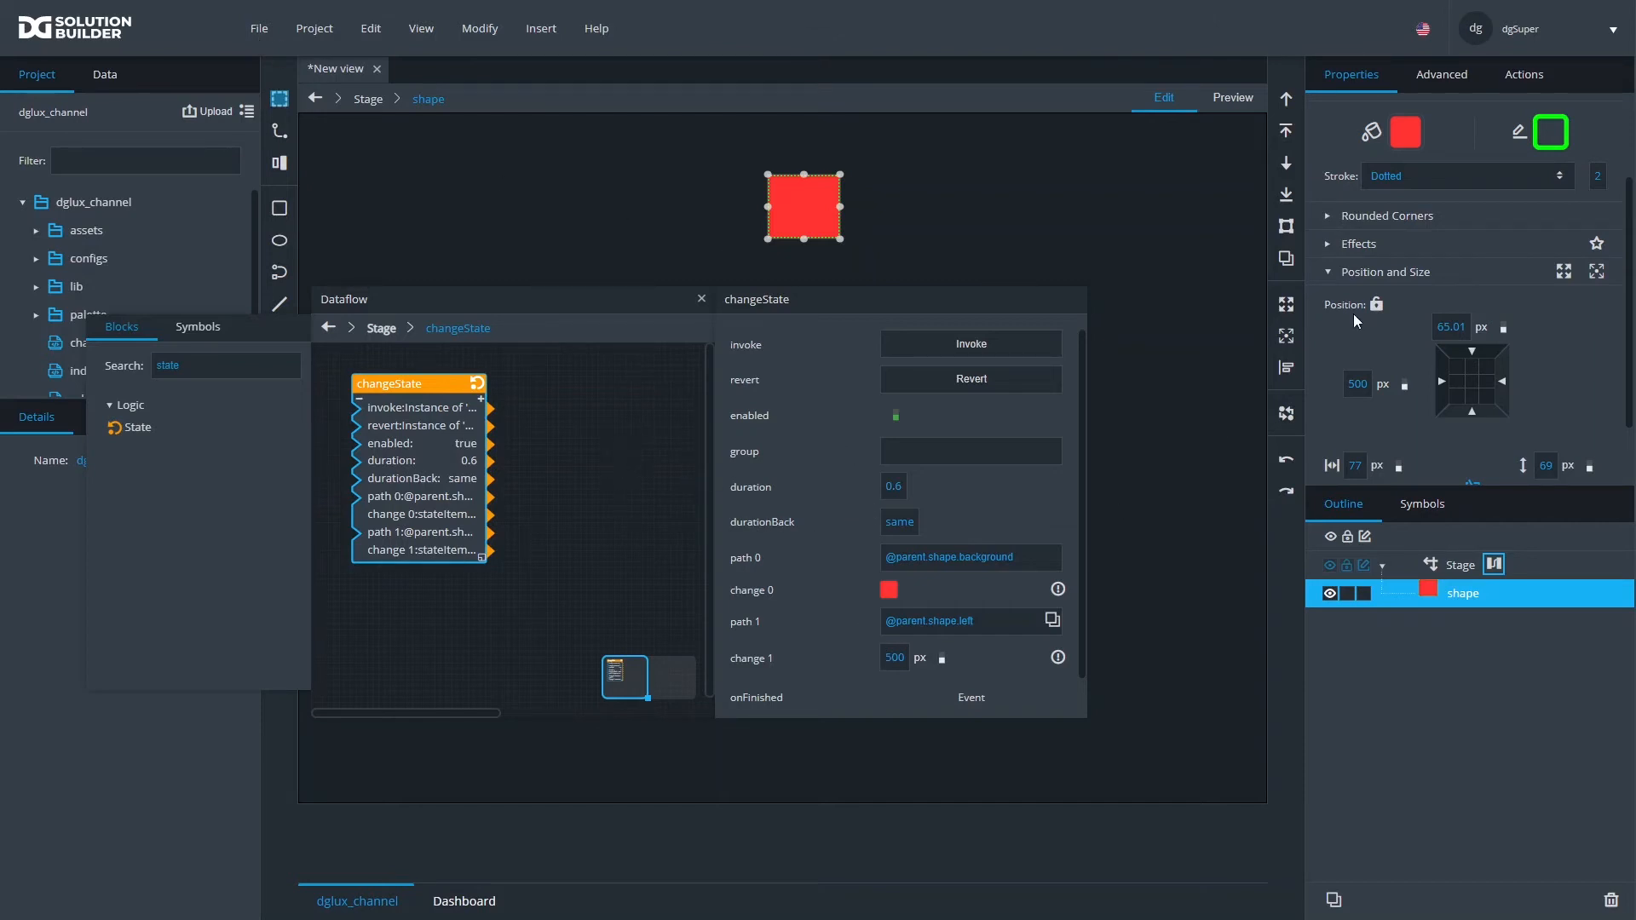
Set the square's left position to 300 px and invoke the changeState block
{"action": "left_click", "coordinate": [1359, 383]}
{"action": "type", "text": "300"}
{"action": "key", "text": "Return"}
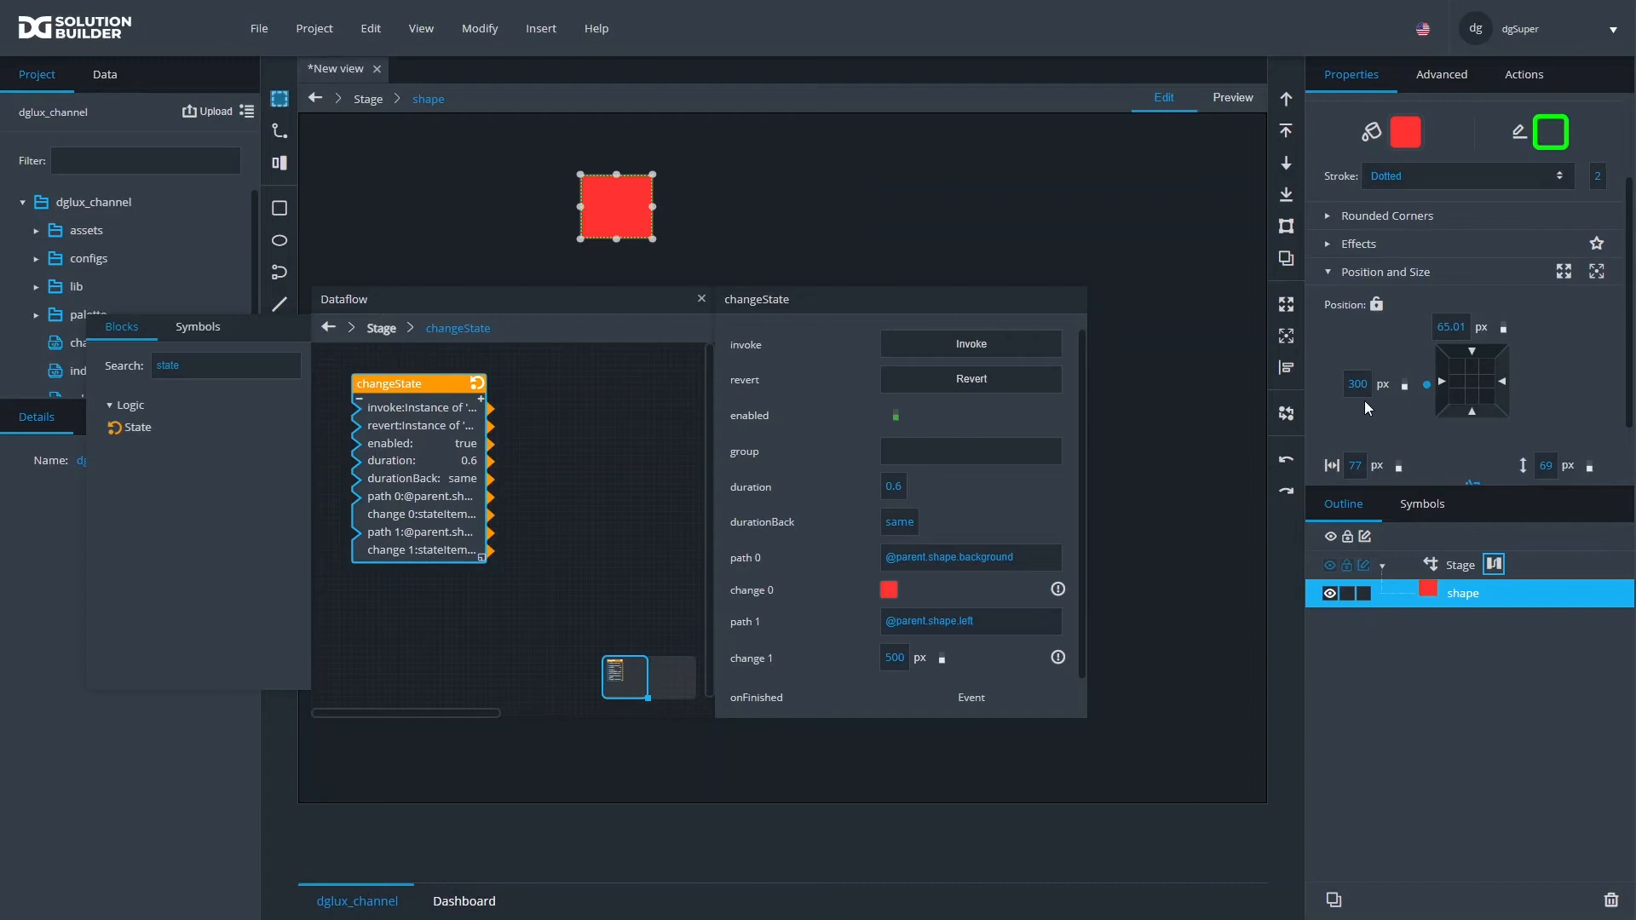
{"action": "left_click", "coordinate": [1010, 350]}
Save the view in the dglux_channel project under the name state_block
{"action": "left_click", "coordinate": [253, 31]}
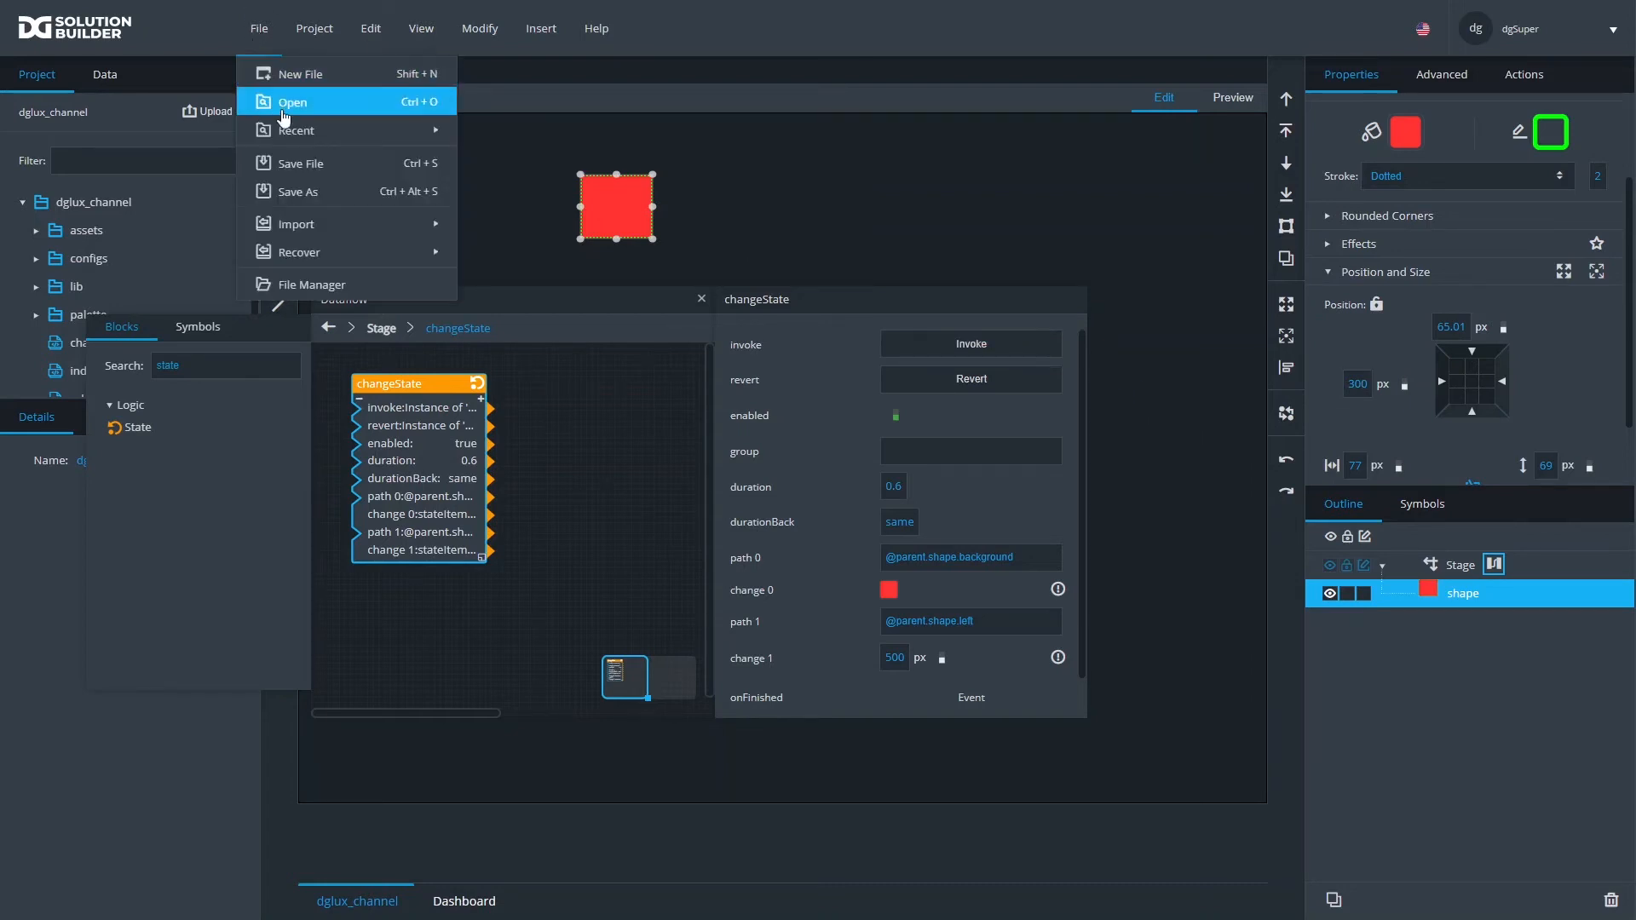
{"action": "left_click", "coordinate": [299, 205]}
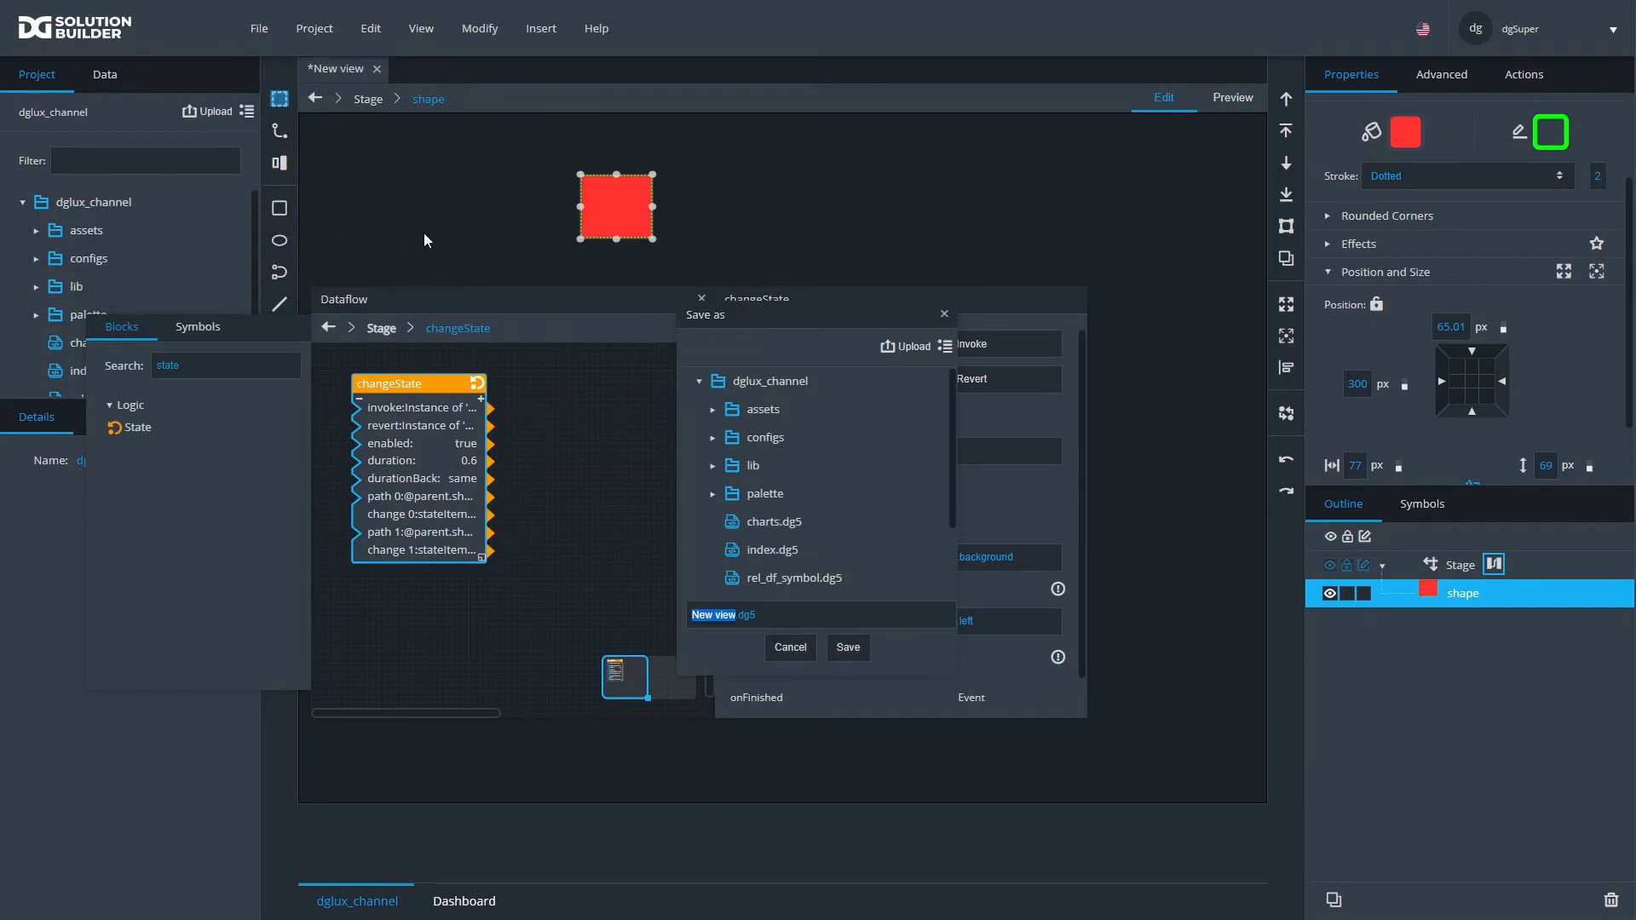
{"action": "type", "text": "dtsat"}
{"action": "key", "text": "BackSpace"}
{"action": "key", "text": "BackSpace"}
{"action": "key", "text": "BackSpace"}
{"action": "key", "text": "BackSpace"}
{"action": "key", "text": "BackSpace"}
{"action": "type", "text": "state_block"}
{"action": "left_click", "coordinate": [855, 654]}
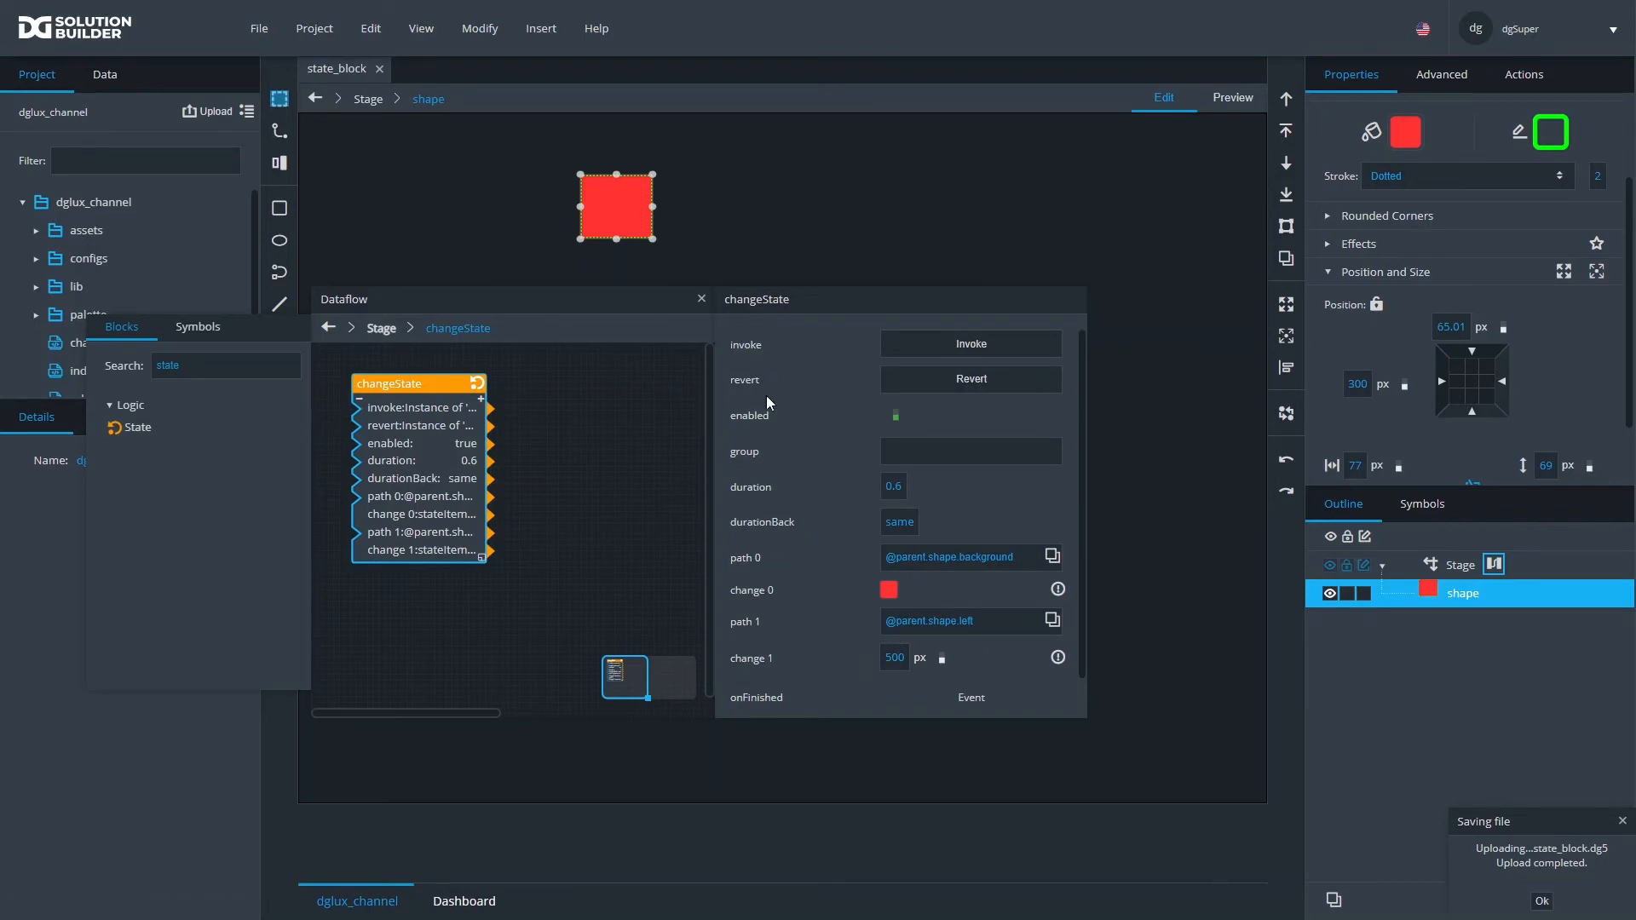
Close the saved view and reopen state_block.dg5 from the project files
{"action": "left_click", "coordinate": [380, 69]}
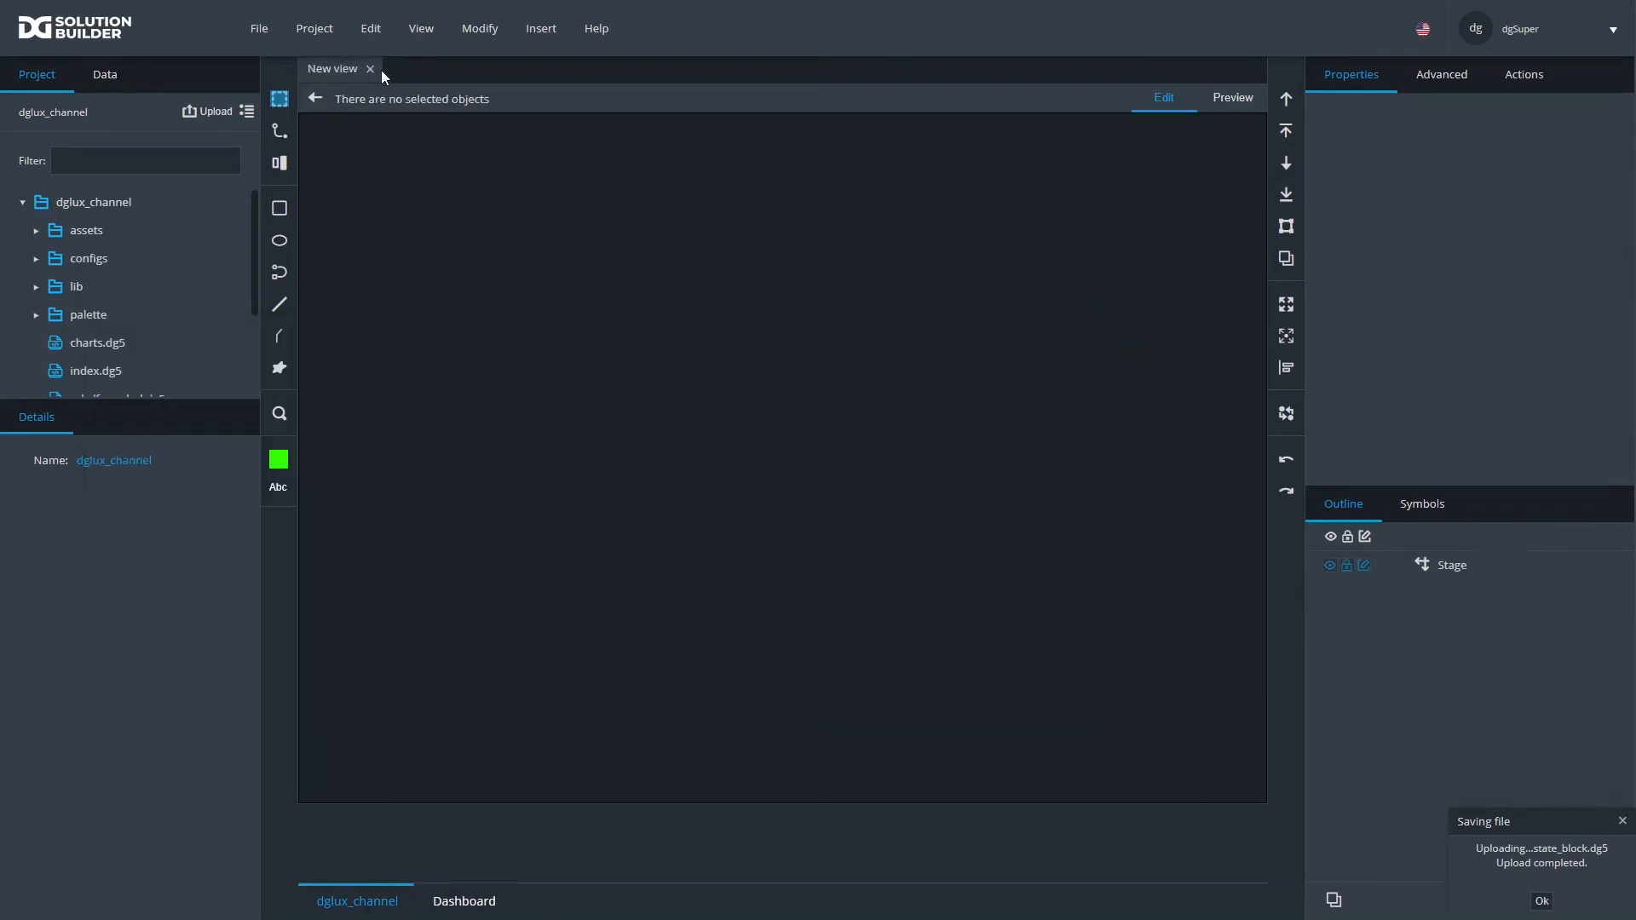
{"action": "left_click_drag", "start_coordinate": [254, 289], "coordinate": [253, 363]}
{"action": "double_click", "coordinate": [139, 305]}
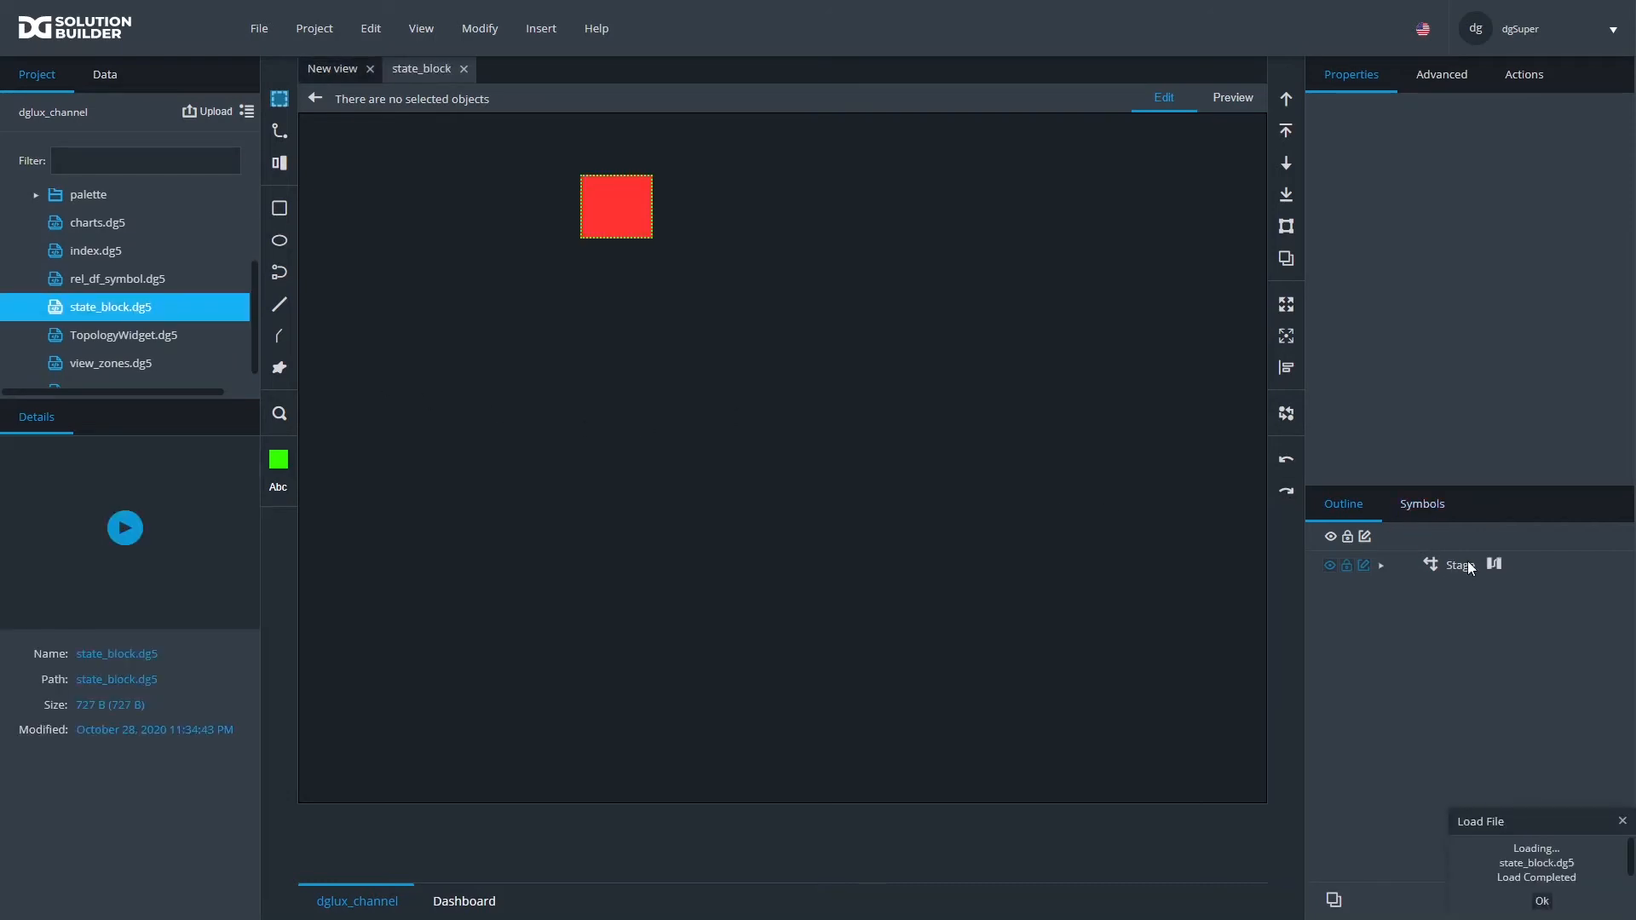
Open the Stage's dataflow and check the shape's left position in its properties
{"action": "left_click", "coordinate": [1494, 564]}
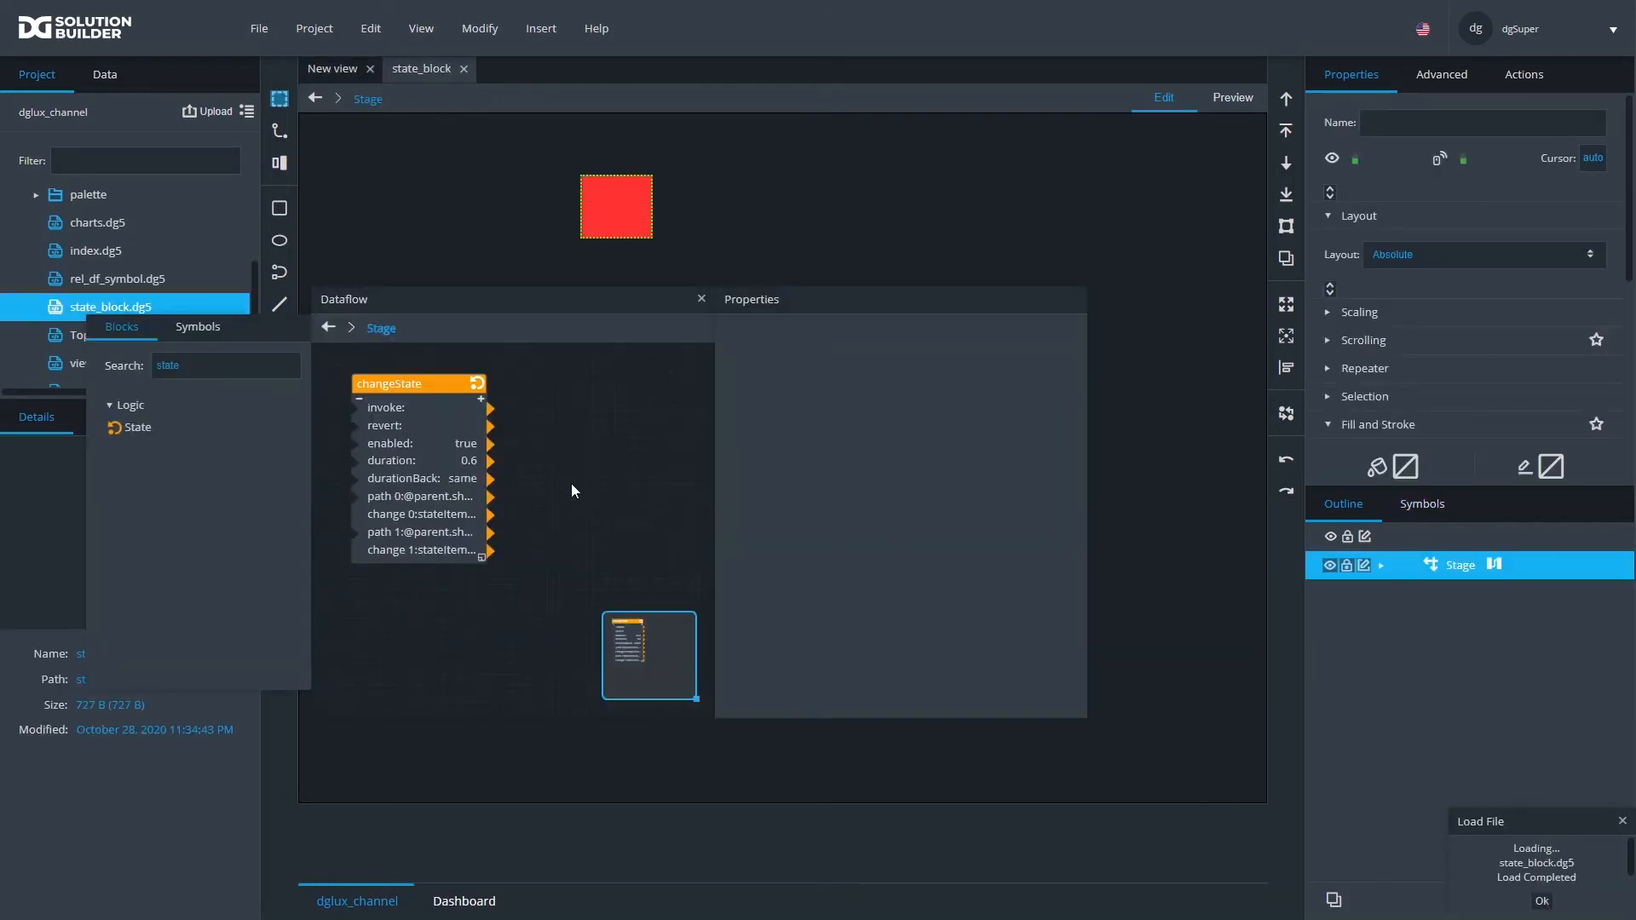
{"action": "left_click", "coordinate": [1379, 566]}
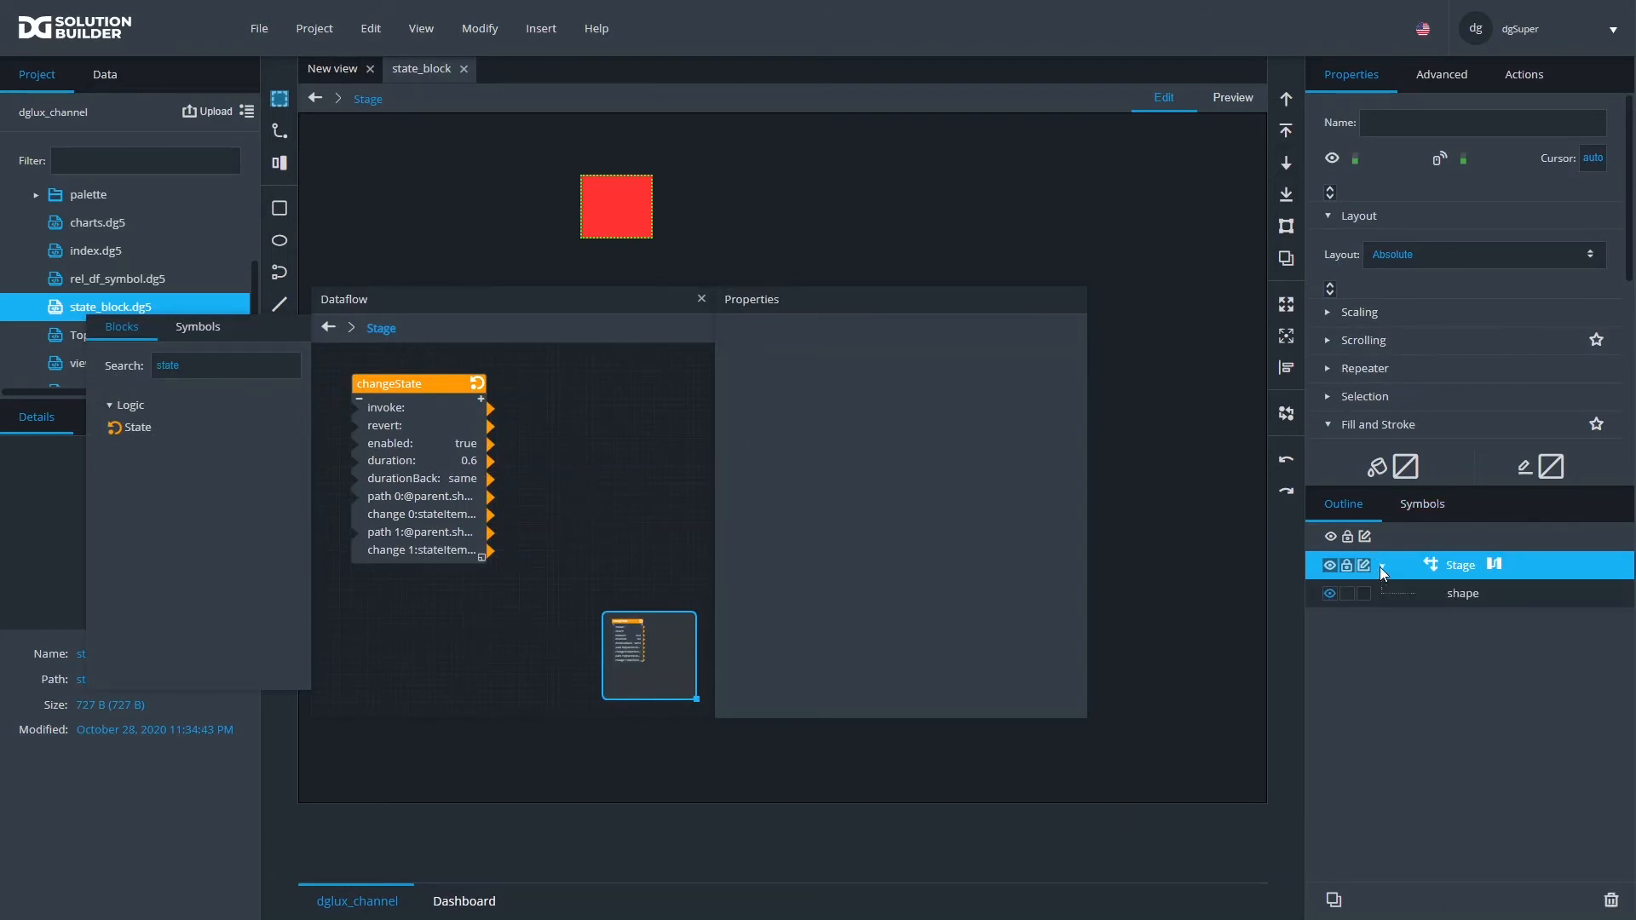
{"action": "left_click", "coordinate": [1456, 594]}
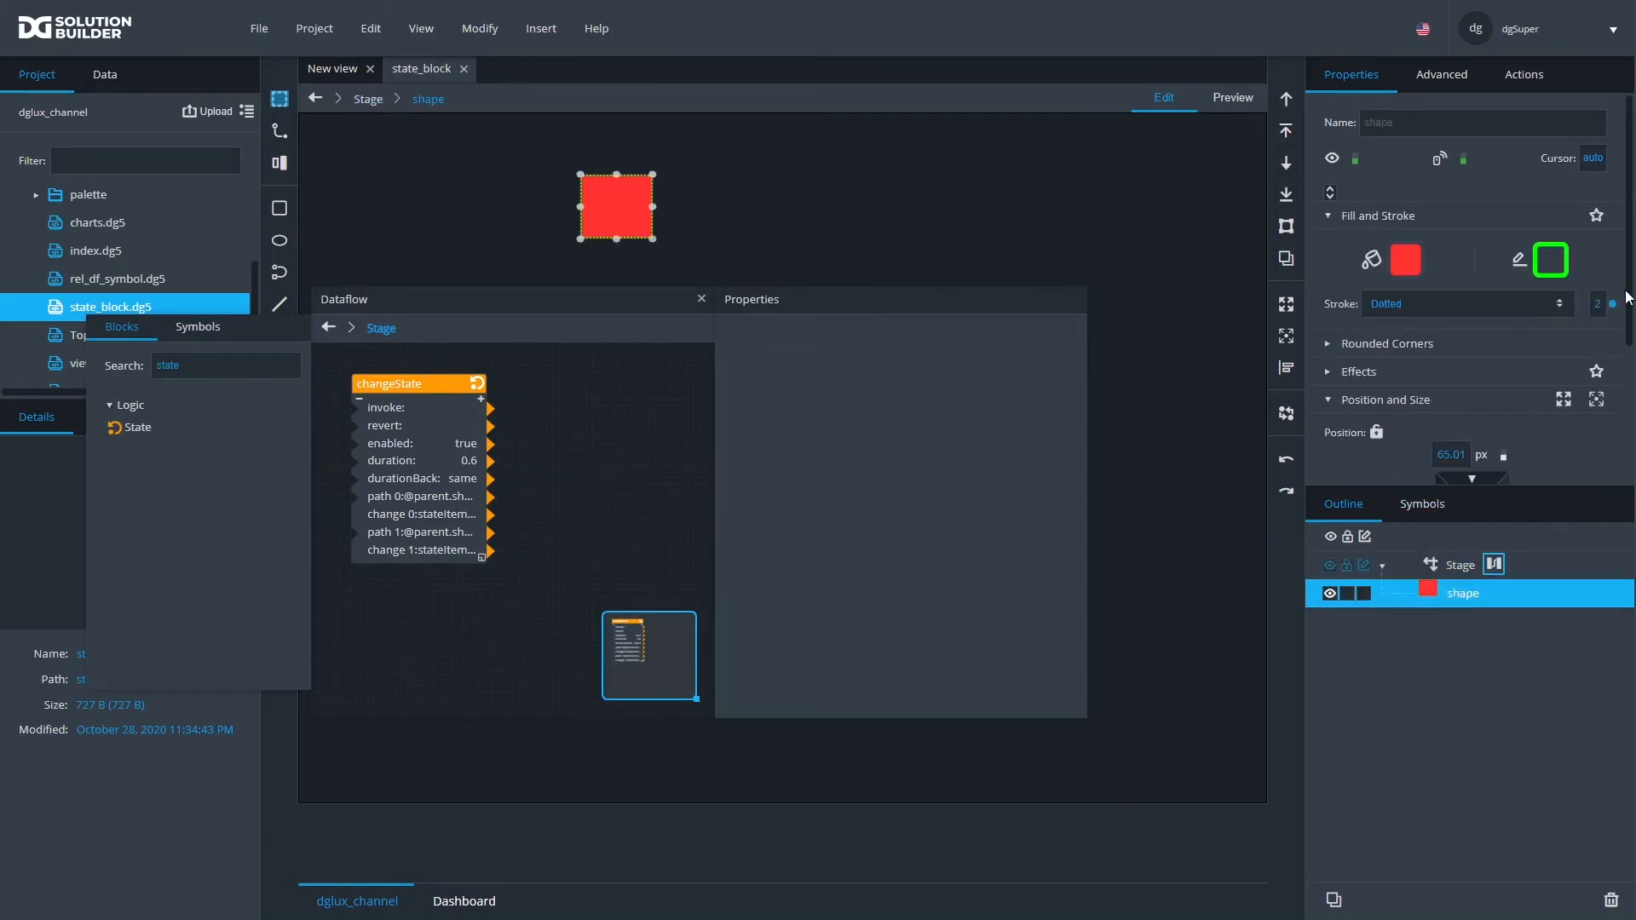
{"action": "left_click_drag", "start_coordinate": [1630, 298], "coordinate": [1631, 407]}
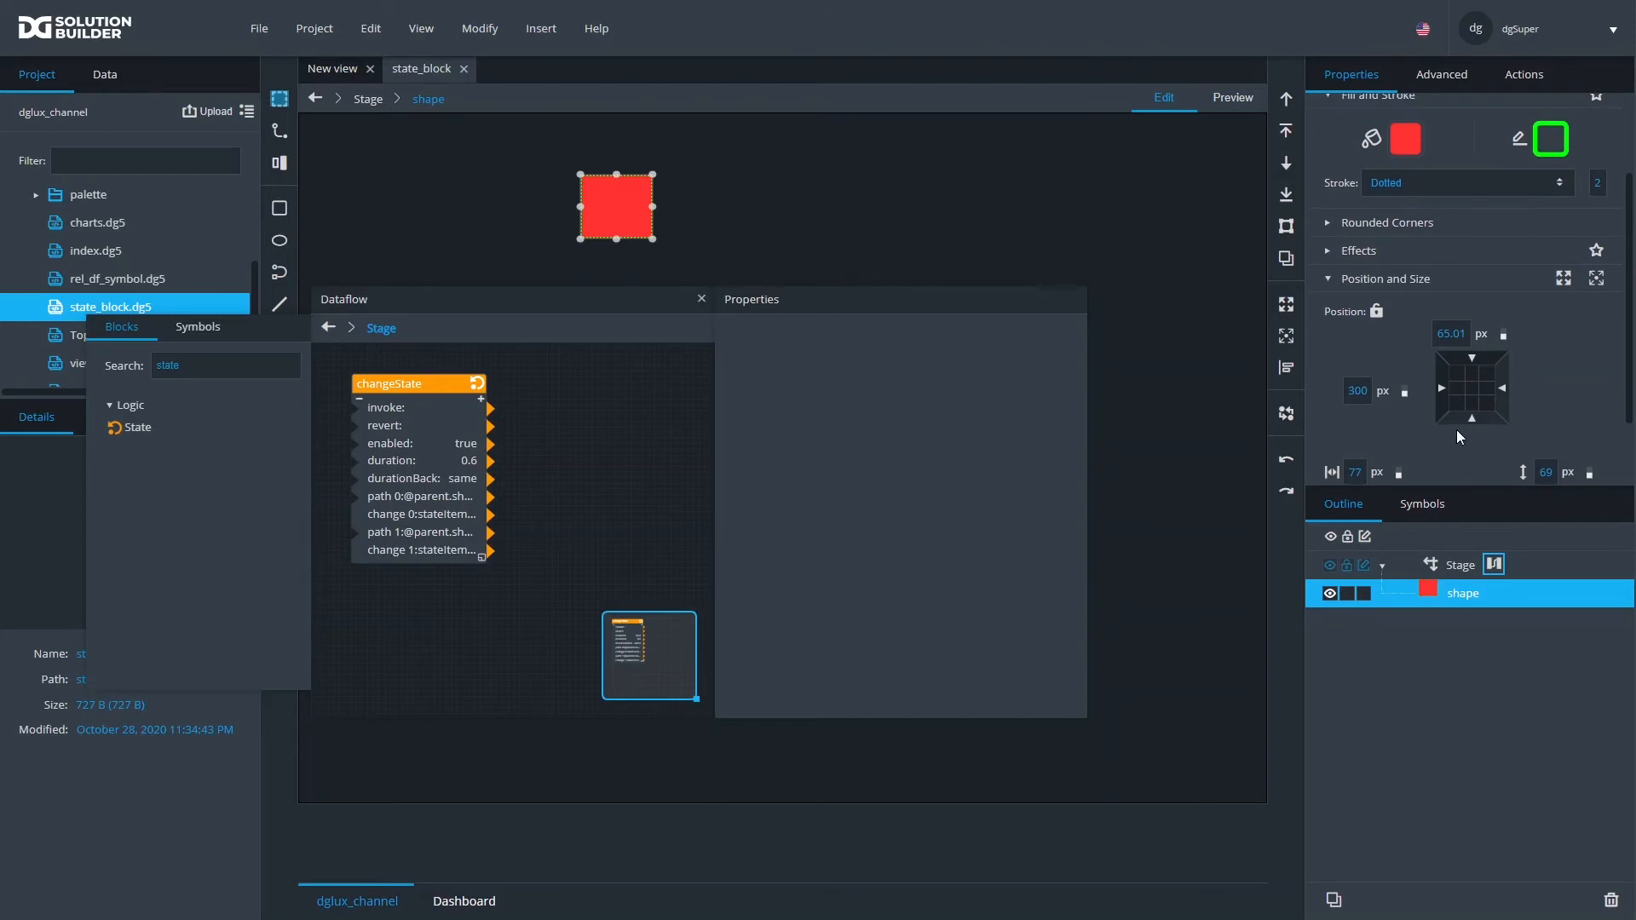
Invoke the changeState block in the reopened file and save state_block.dg5
{"action": "left_click", "coordinate": [444, 504]}
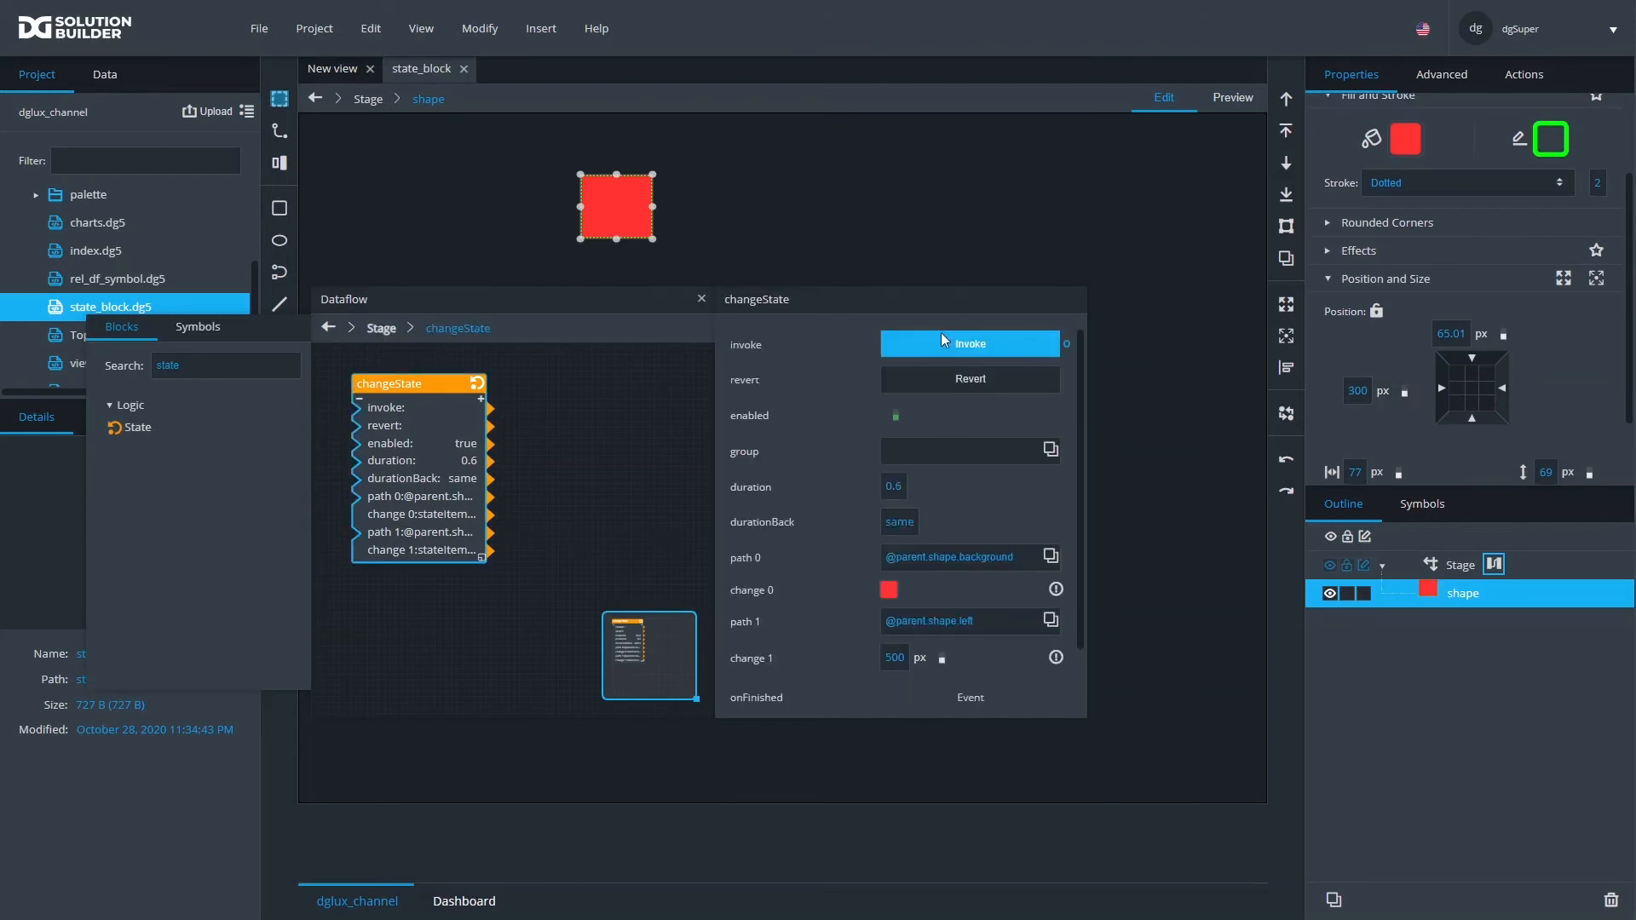
{"action": "left_click", "coordinate": [938, 339]}
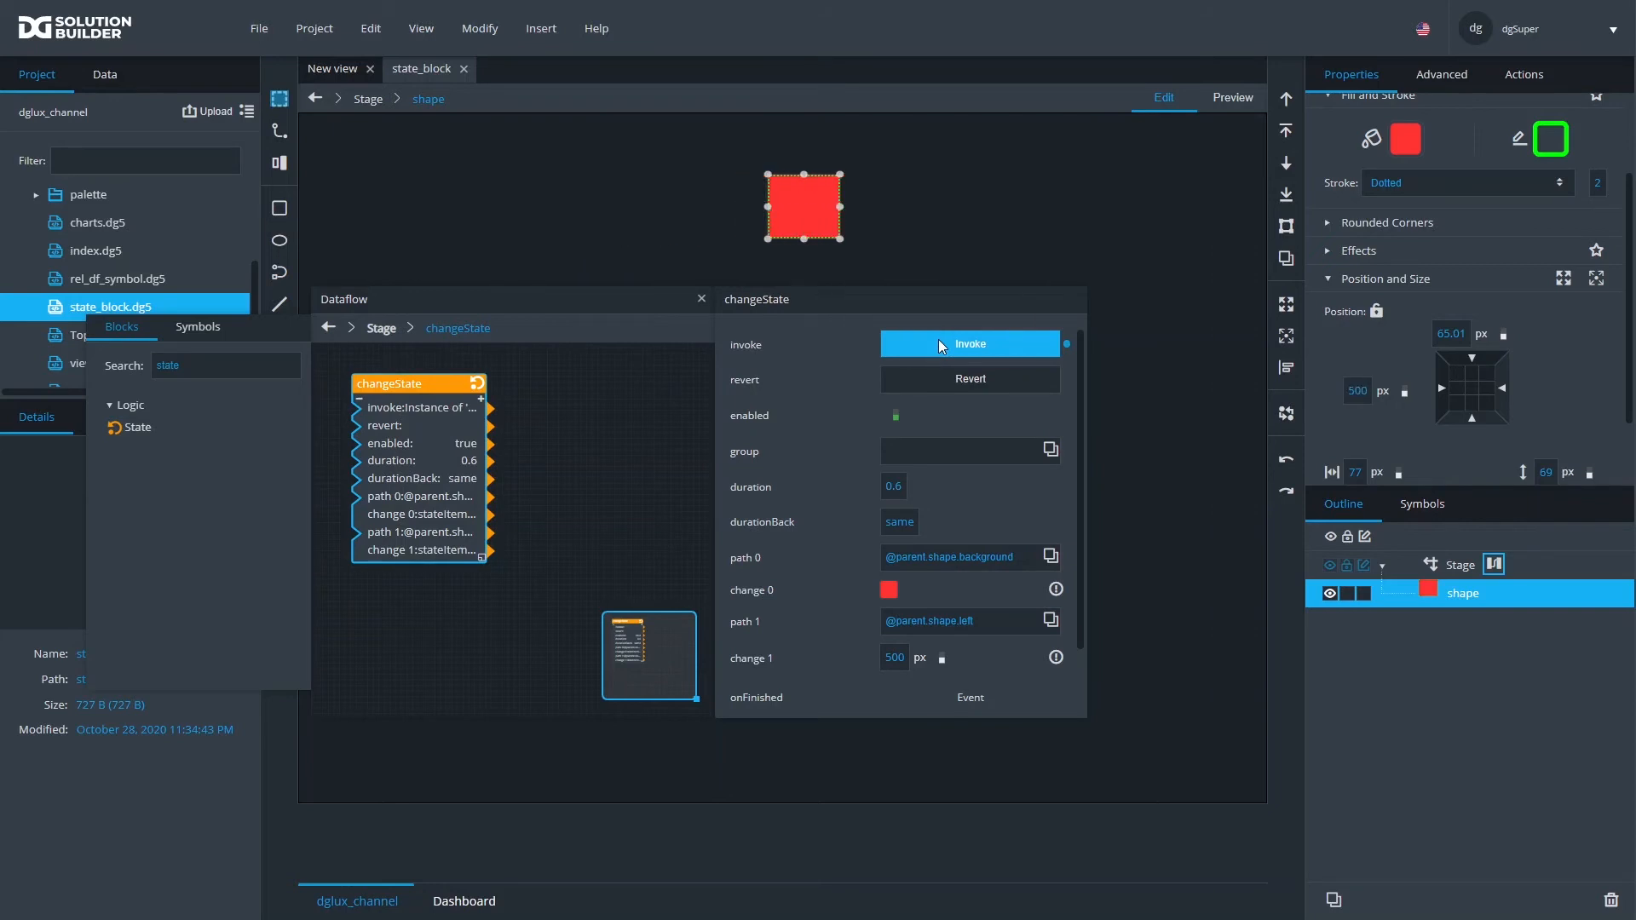
{"action": "key", "text": "ctrl+s"}
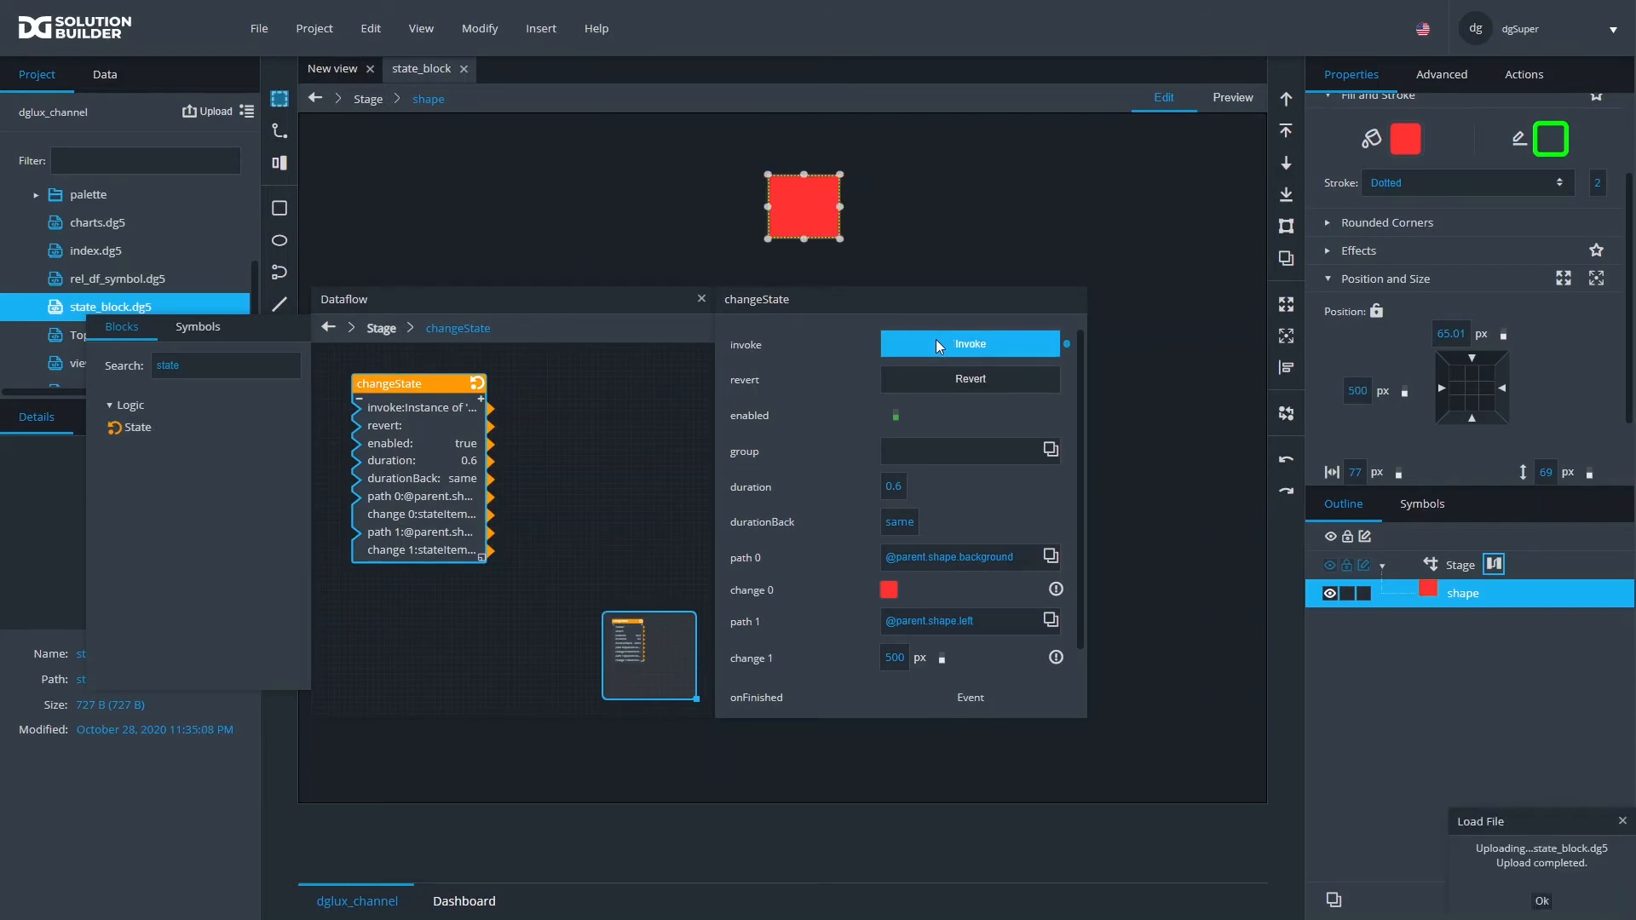
Close and reopen state_block.dg5, and bring up the Stage dataflow alongside the shape's position properties
{"action": "left_click", "coordinate": [464, 68]}
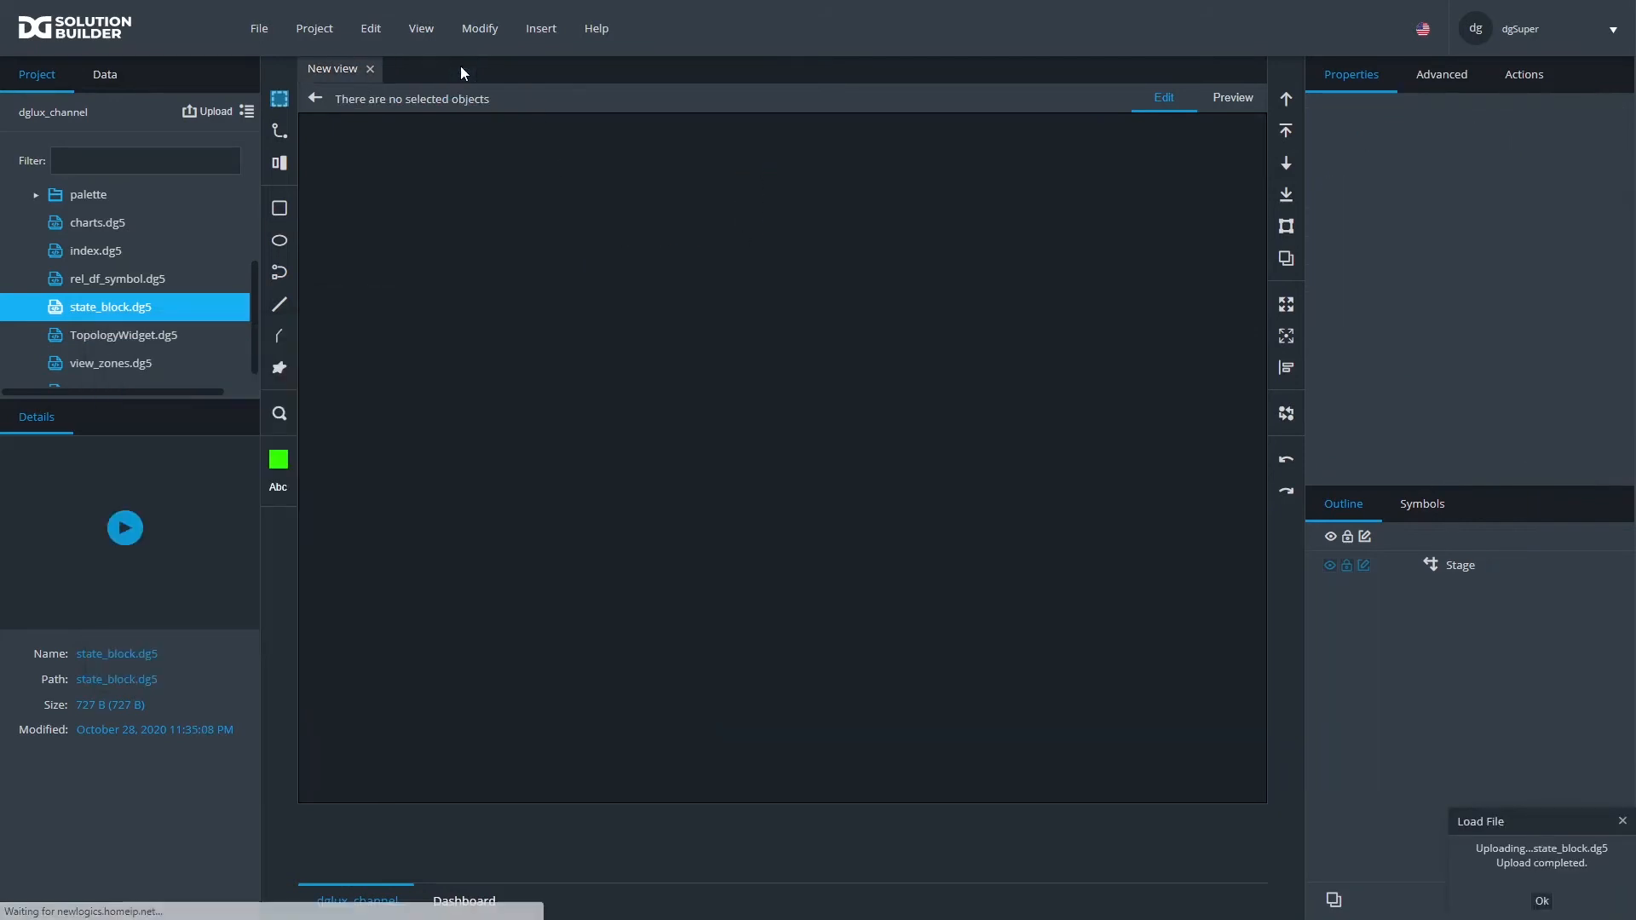
{"action": "double_click", "coordinate": [126, 306]}
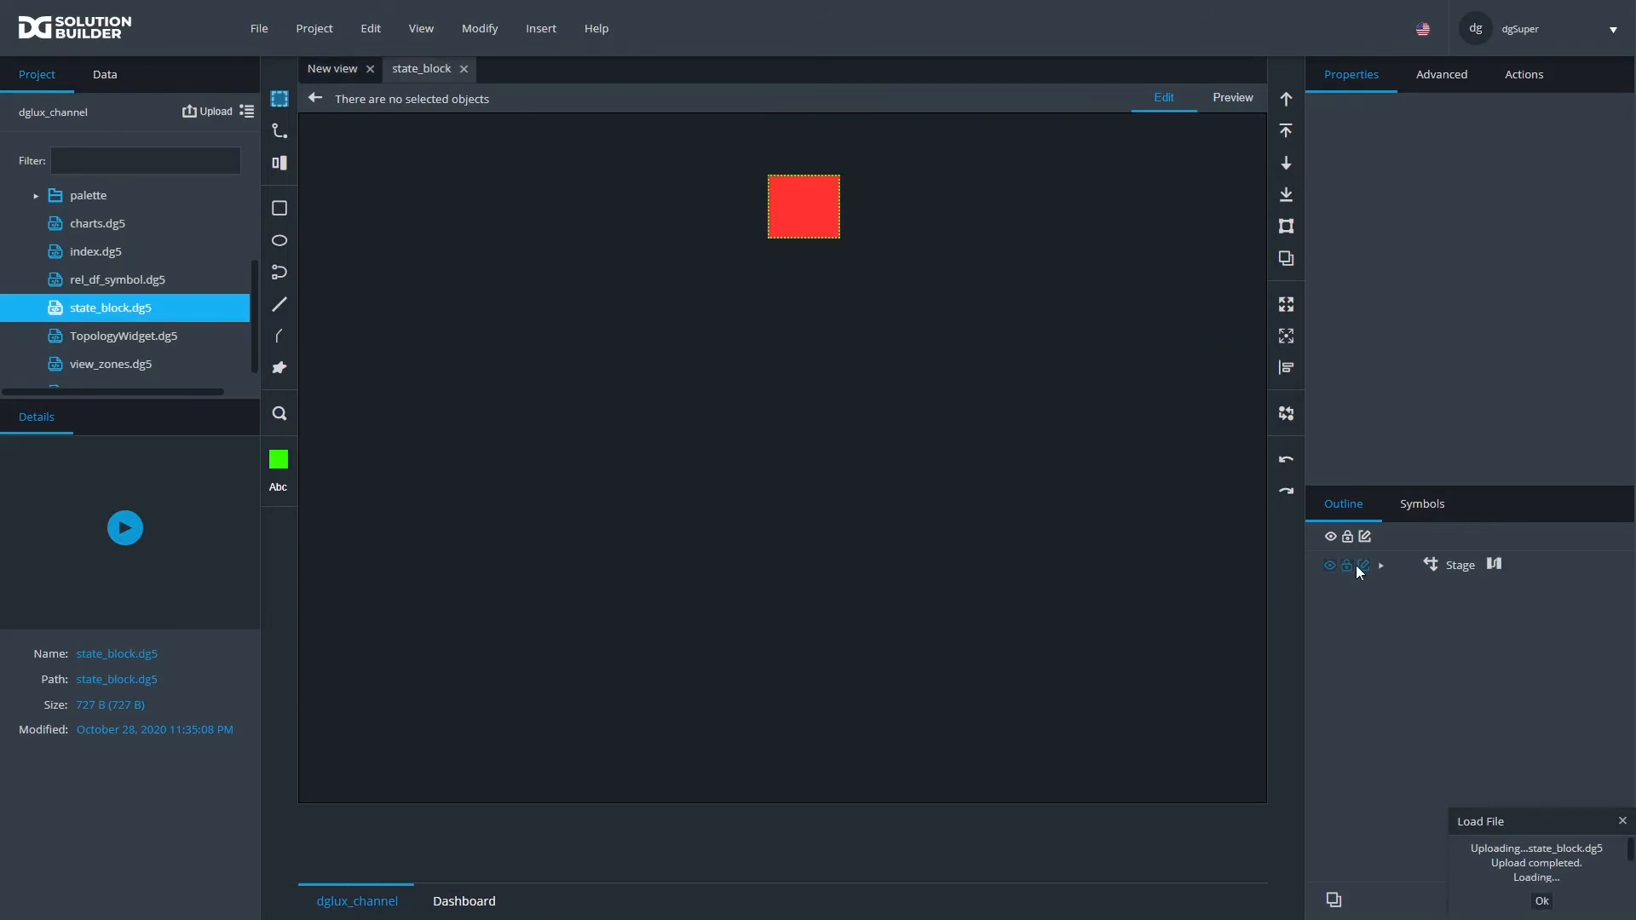
{"action": "left_click", "coordinate": [1382, 566]}
{"action": "left_click", "coordinate": [1494, 564]}
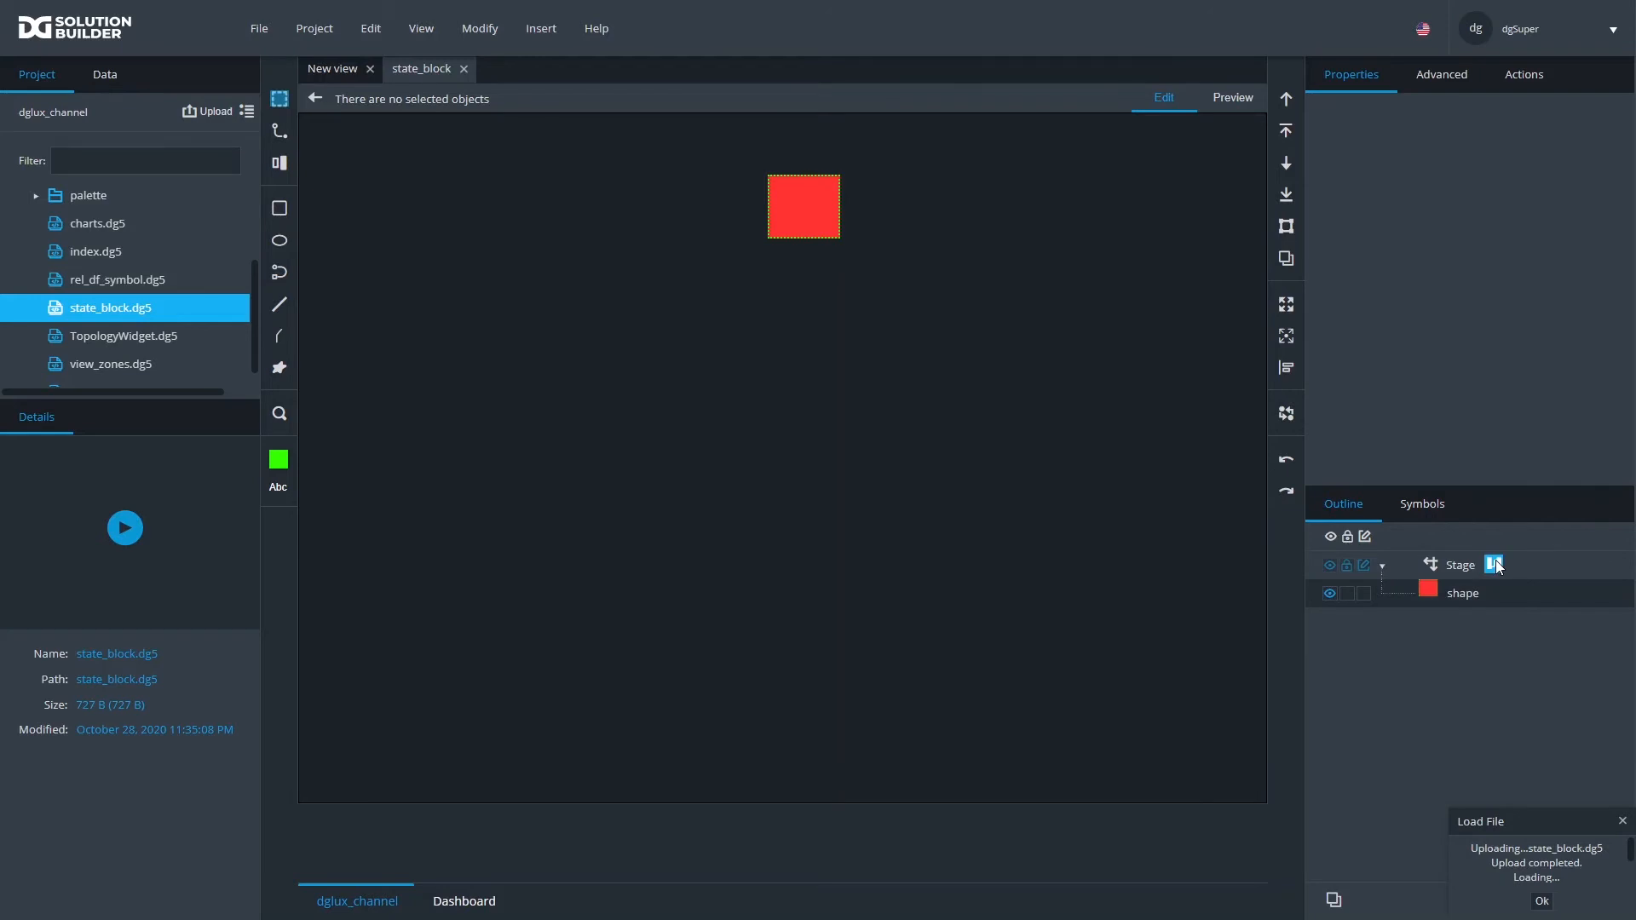
{"action": "left_click", "coordinate": [1476, 591]}
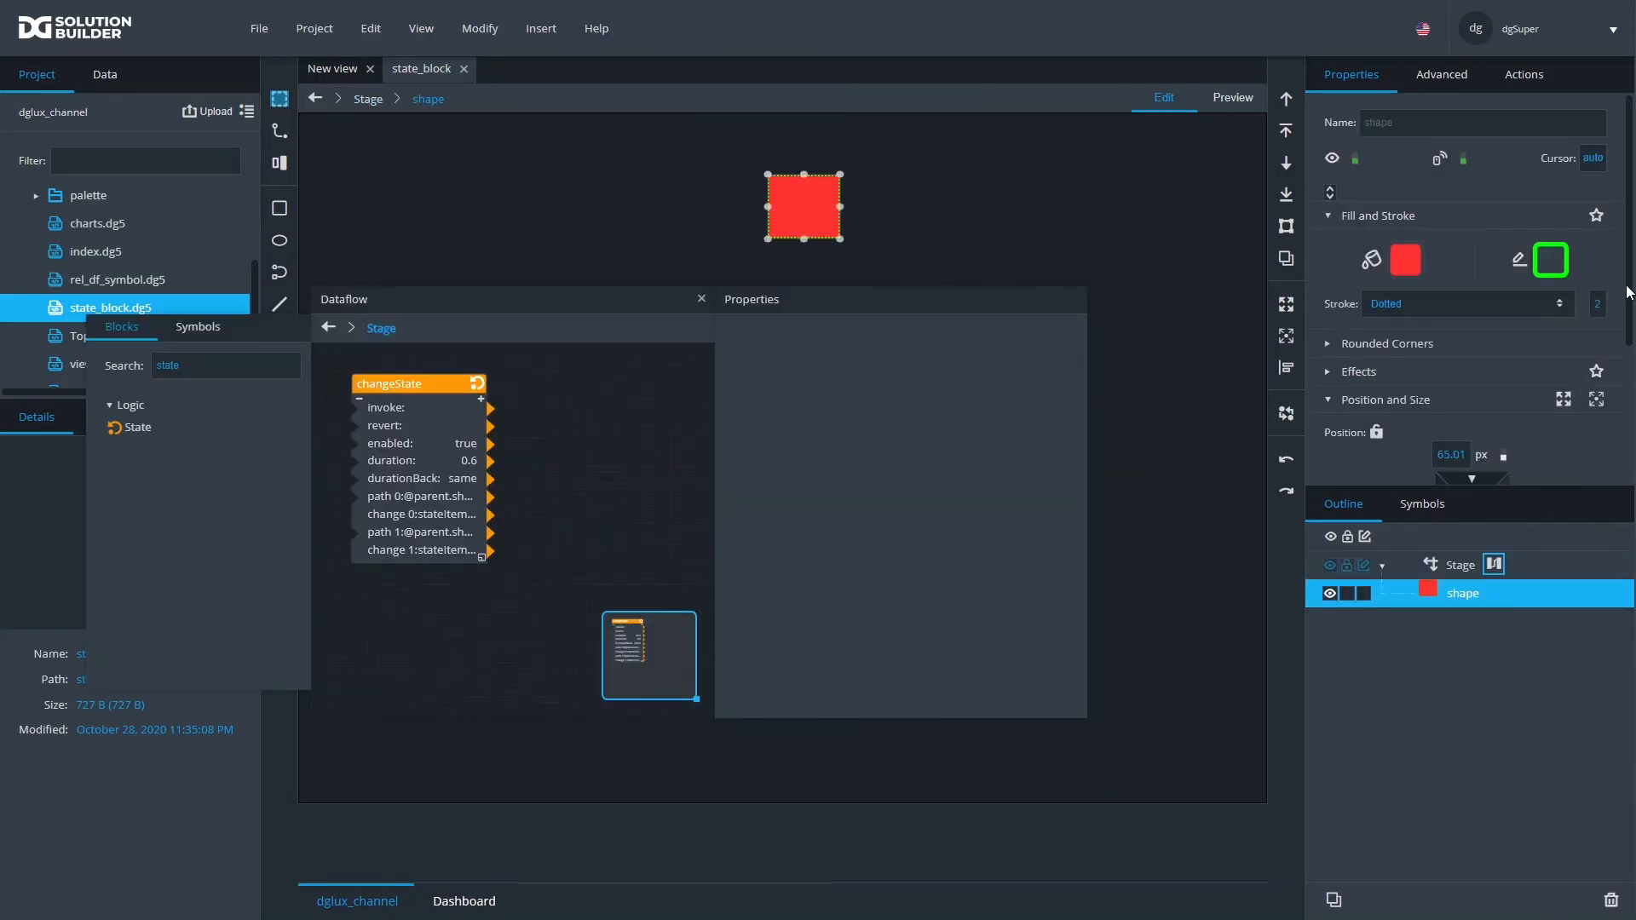
{"action": "scroll", "coordinate": [1432, 426], "scroll_direction": "down", "scroll_amount": 2}
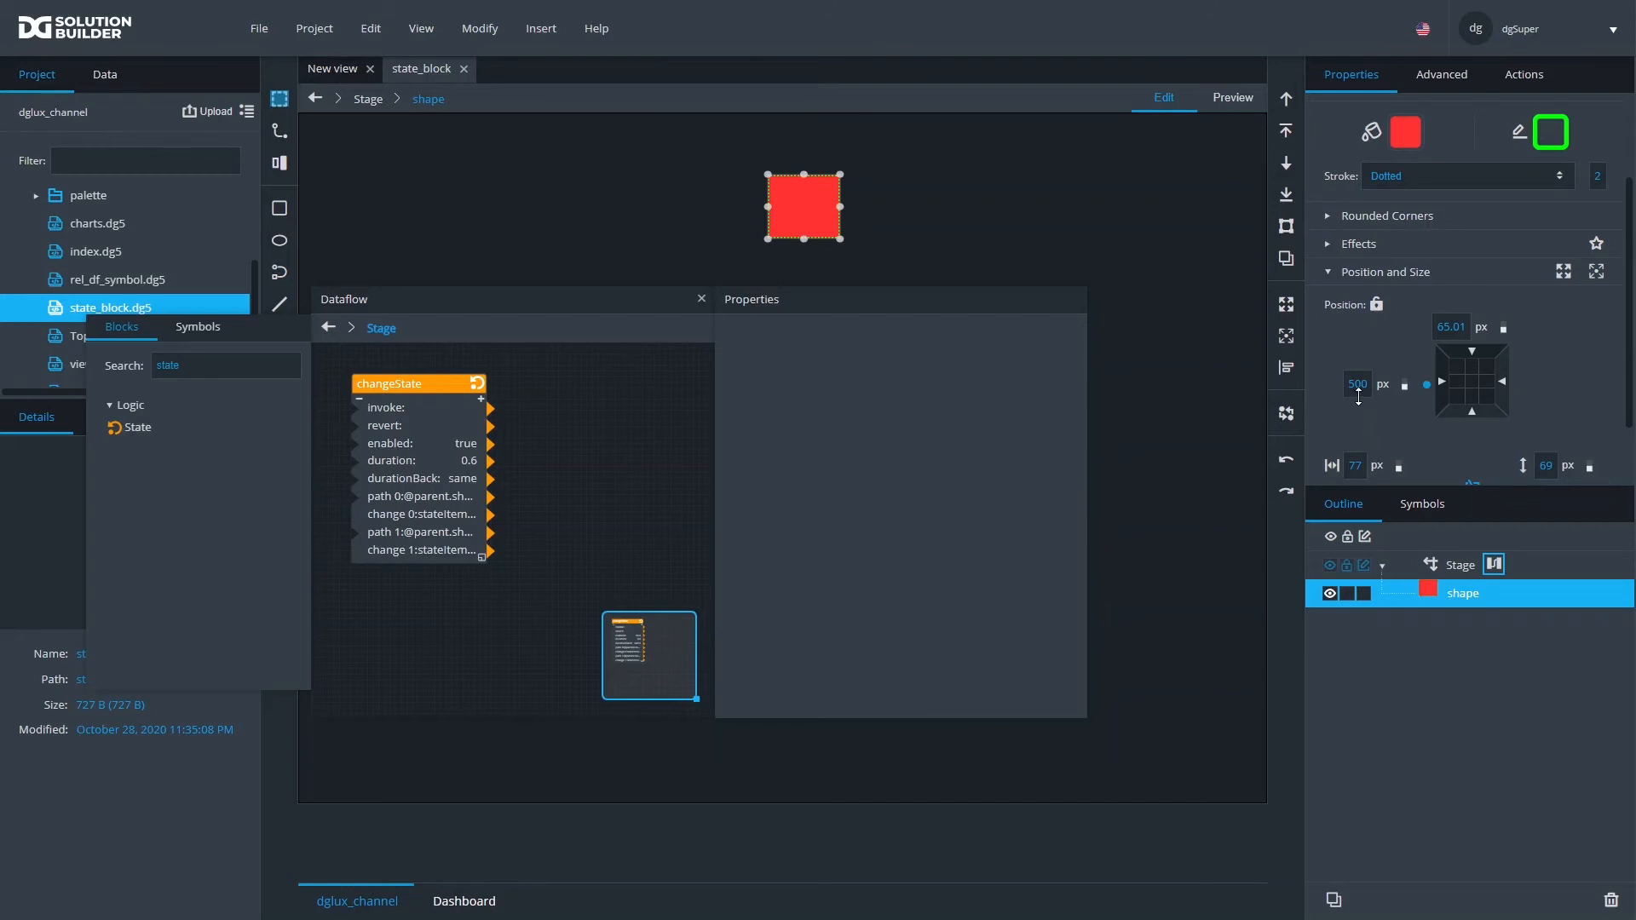
Enable disableSerialization for change 1 in the changeState block's advanced settings
{"action": "left_click", "coordinate": [455, 492]}
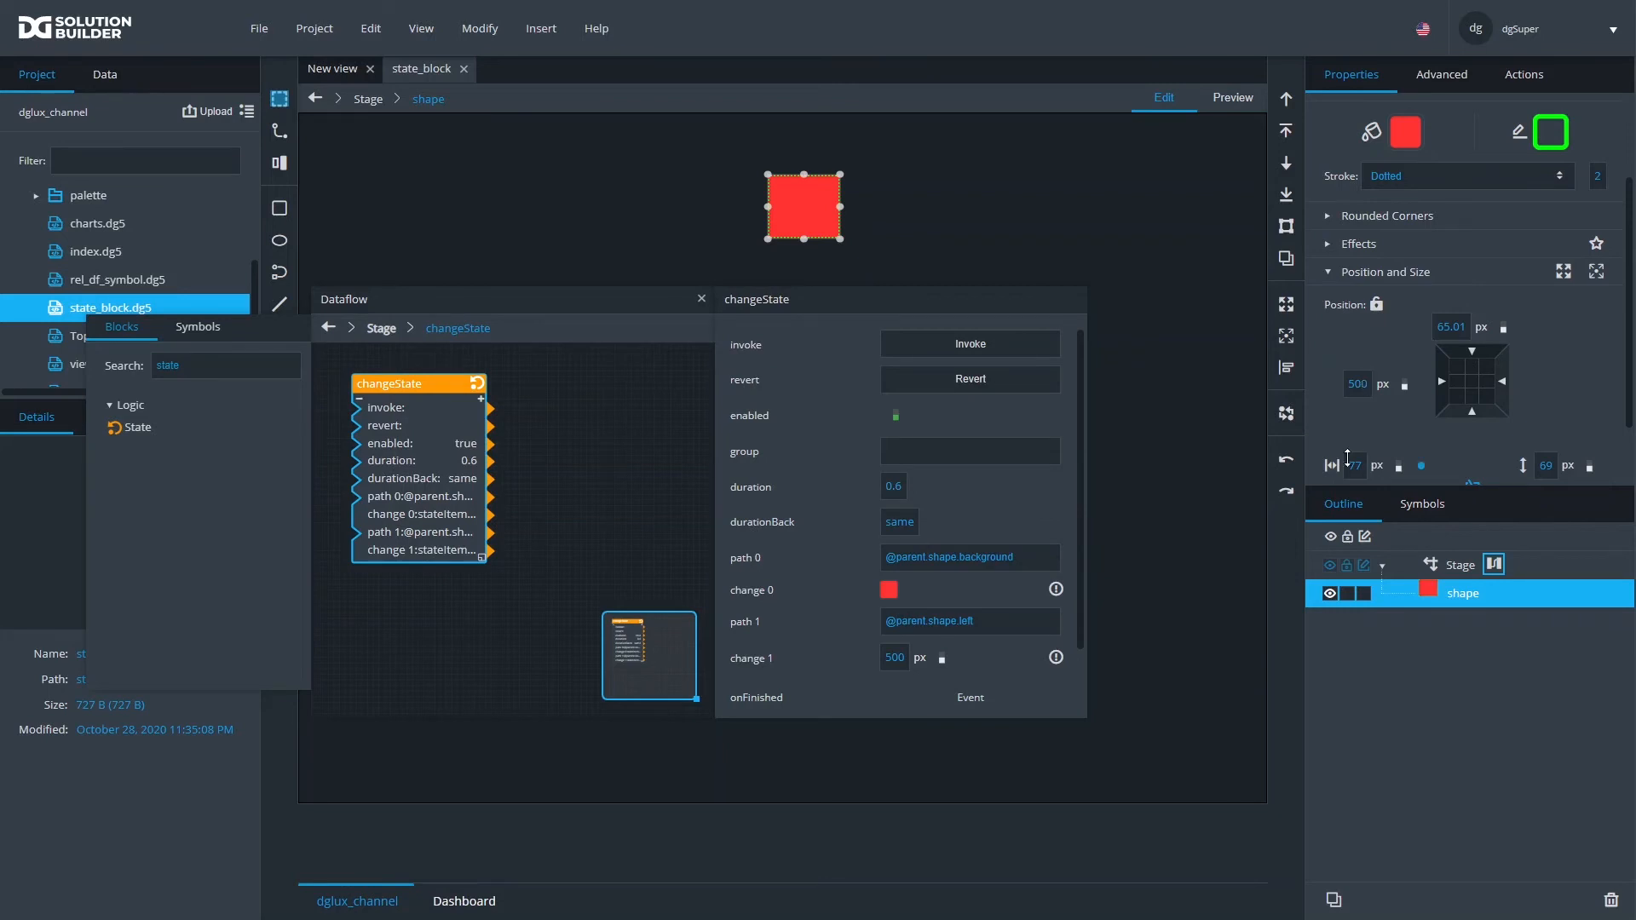
{"action": "scroll", "coordinate": [1077, 557], "scroll_direction": "down", "scroll_amount": 1}
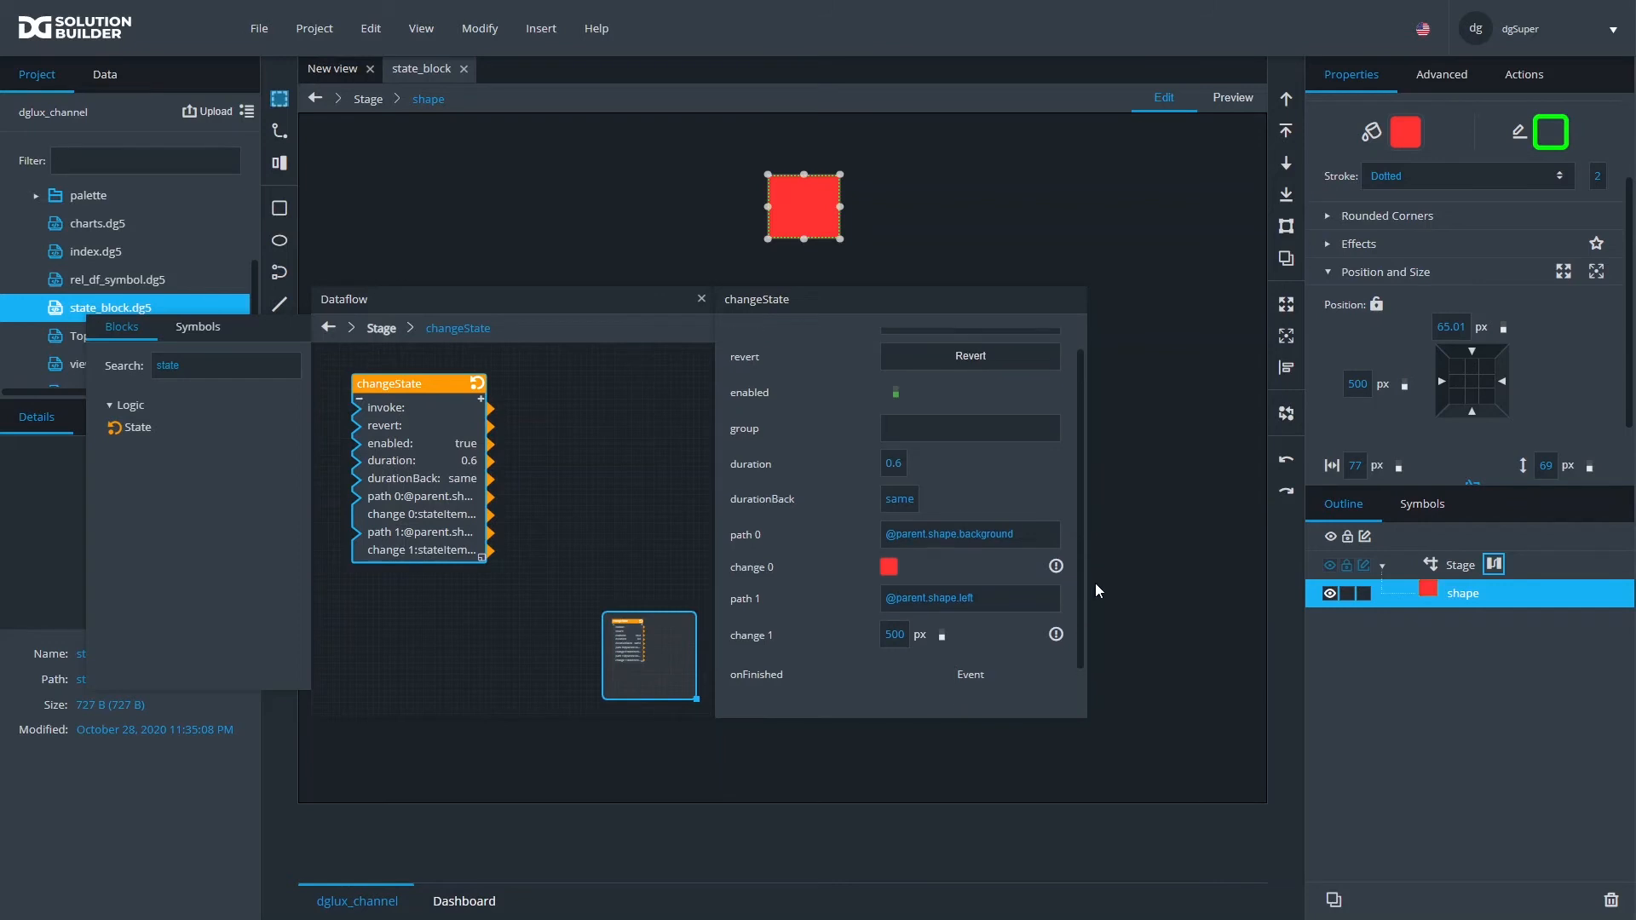
{"action": "left_click", "coordinate": [1057, 635]}
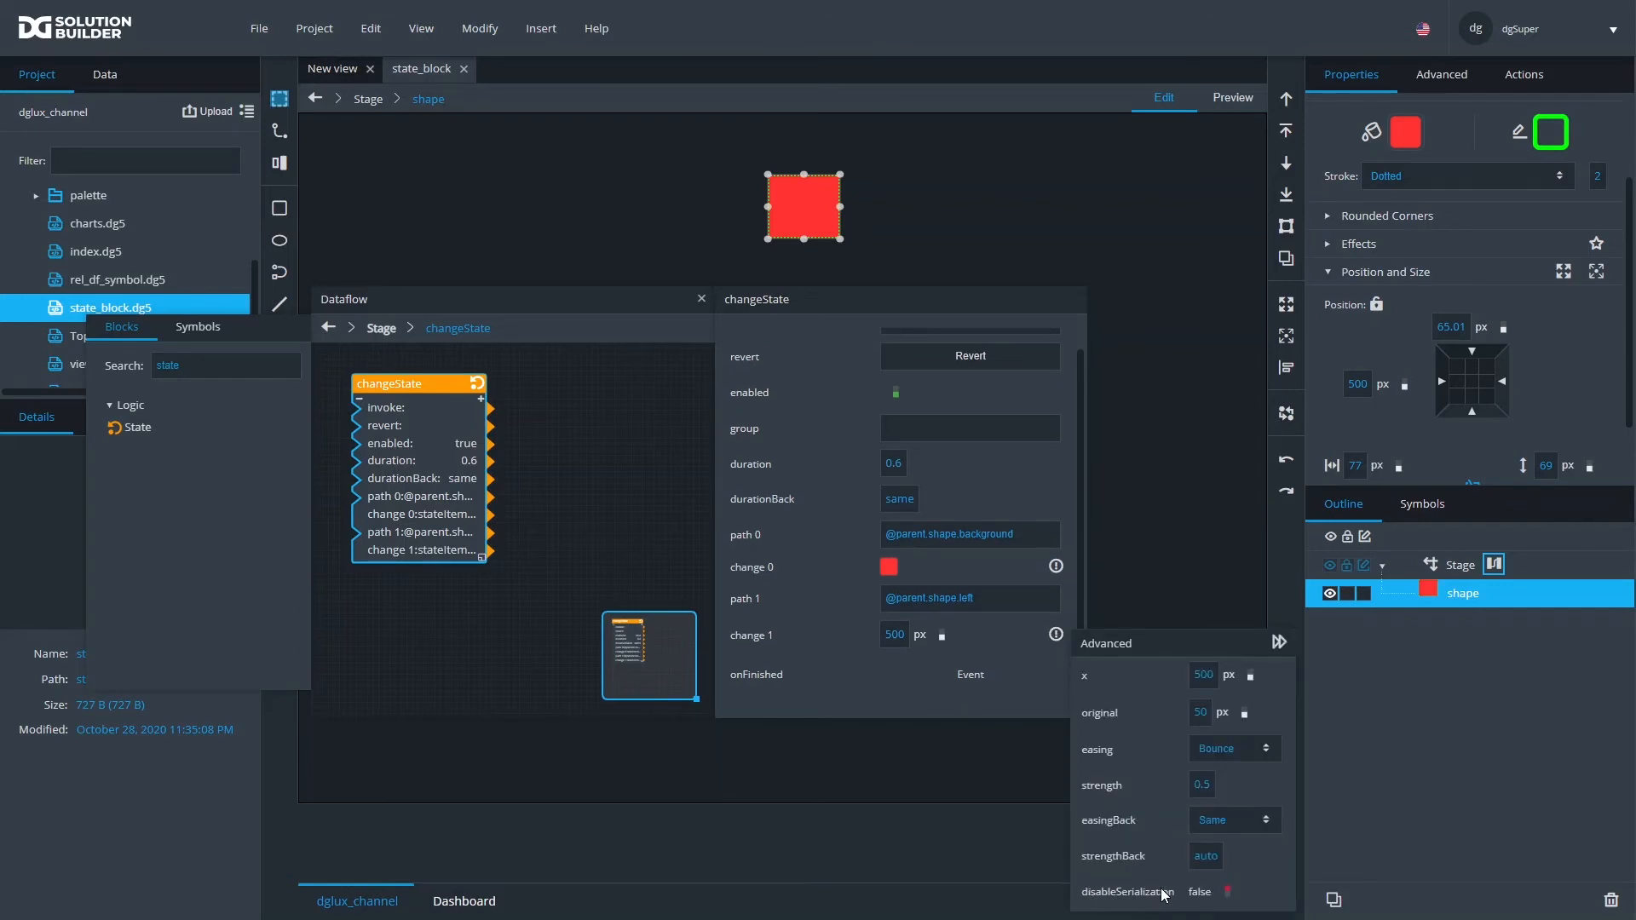
{"action": "left_click", "coordinate": [1227, 891]}
Set the change 1 value on the changeState block to 700 px and invoke it
{"action": "left_click", "coordinate": [890, 641]}
{"action": "type", "text": "700"}
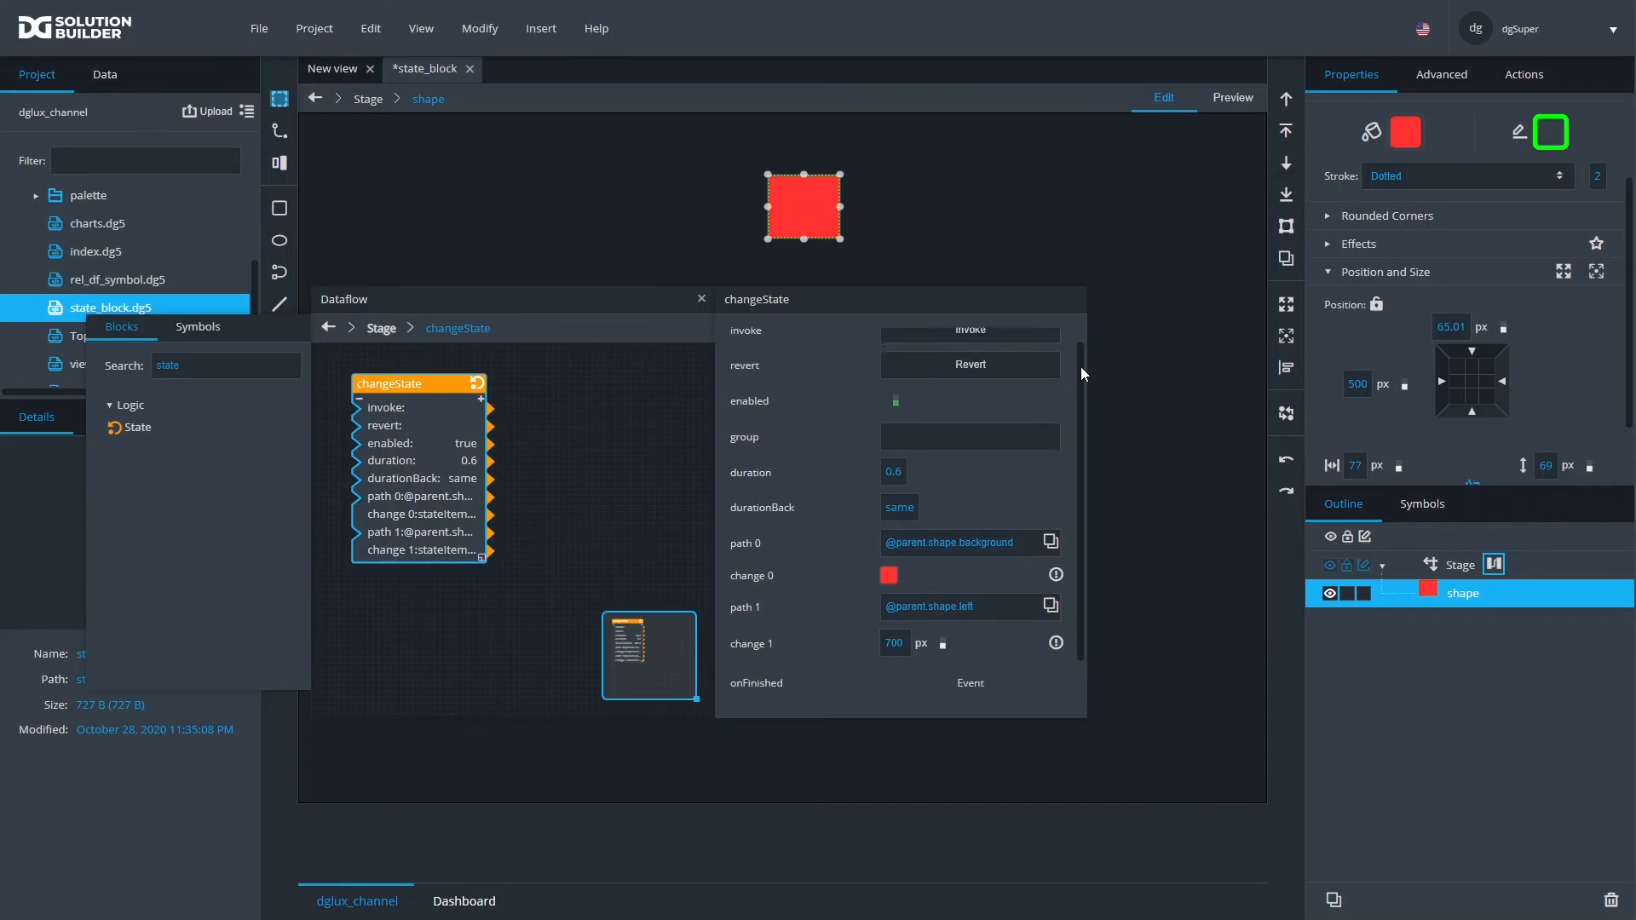
{"action": "scroll", "coordinate": [1081, 367], "scroll_direction": "up", "scroll_amount": 1}
{"action": "left_click", "coordinate": [1031, 344]}
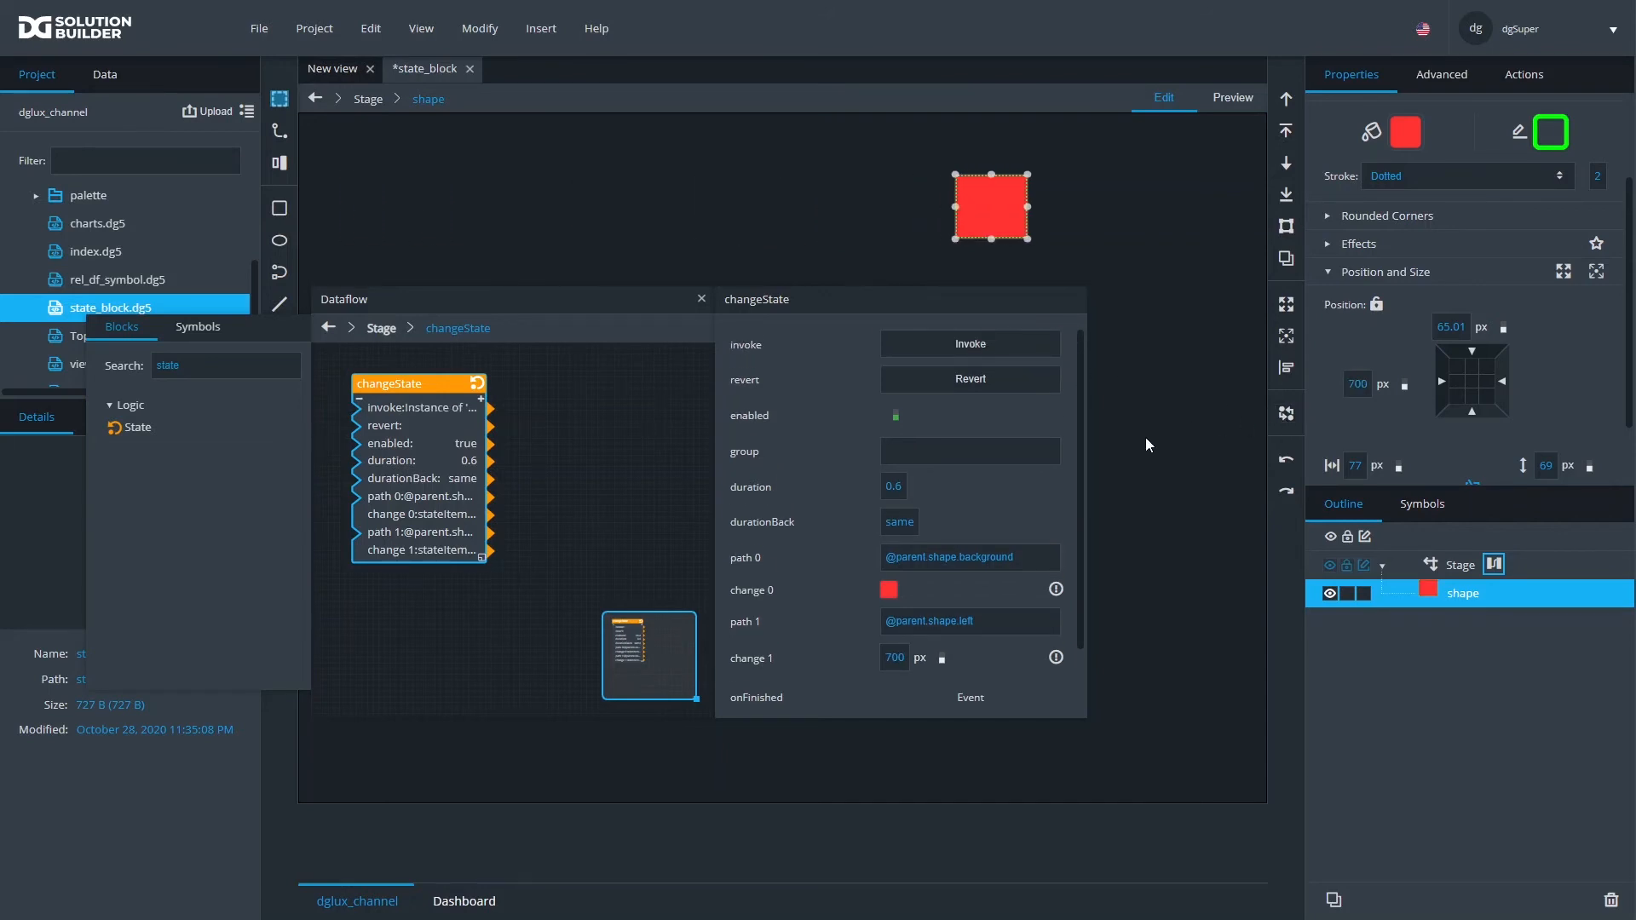
Save state_block.dg5, close its view and reopen the file to check the square's stored position
{"action": "key", "text": "ctrl+s"}
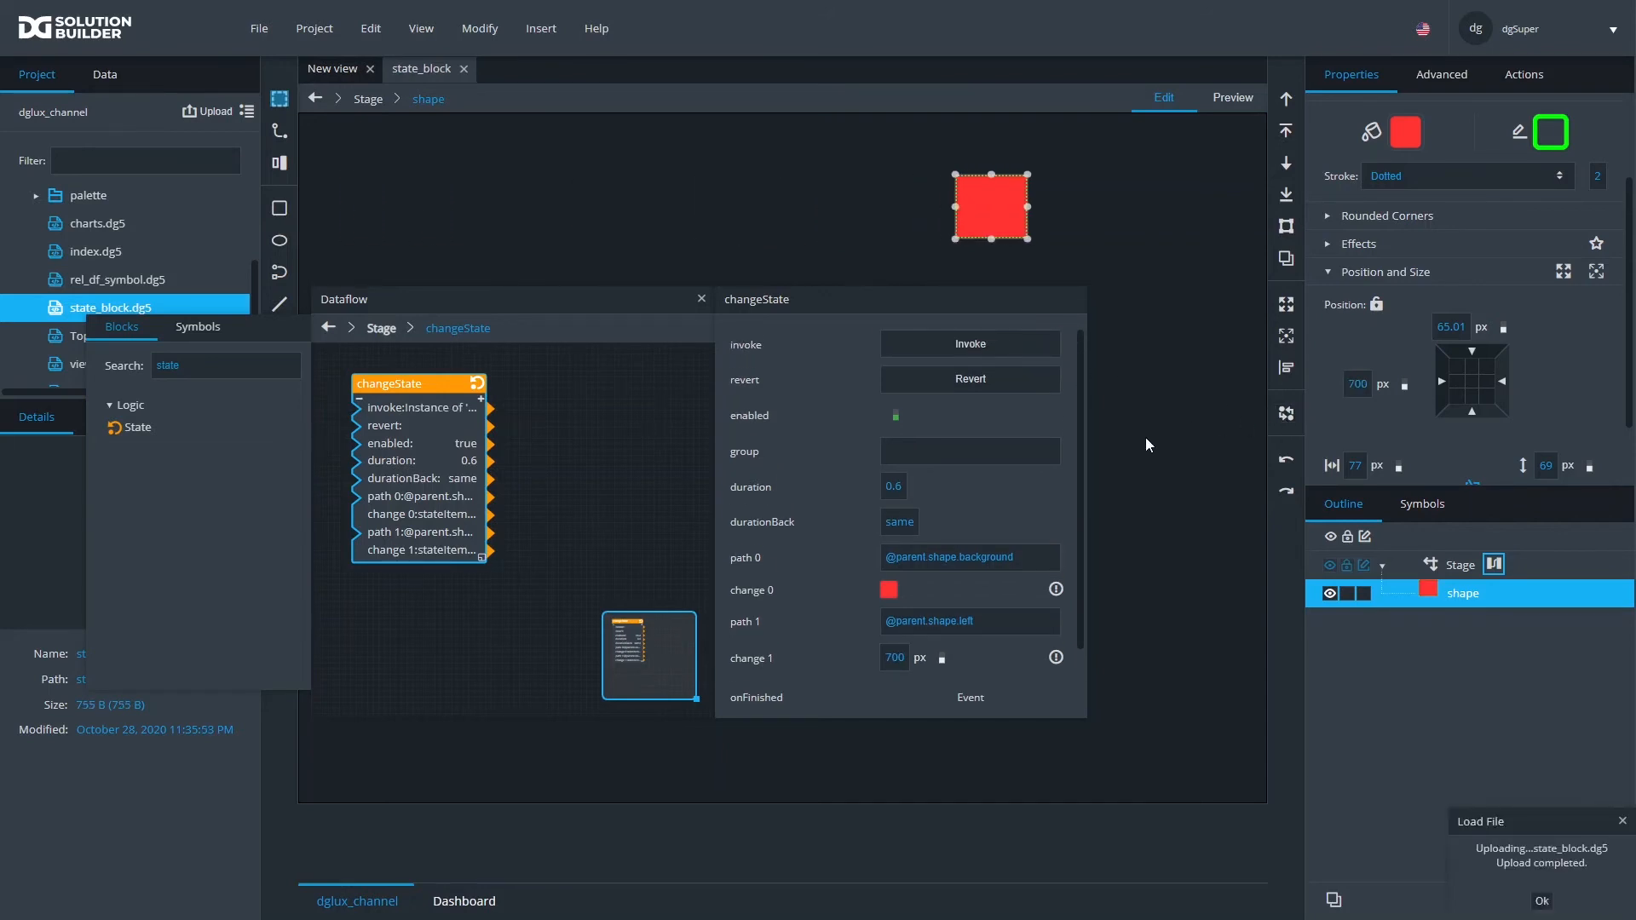
{"action": "left_click", "coordinate": [464, 68]}
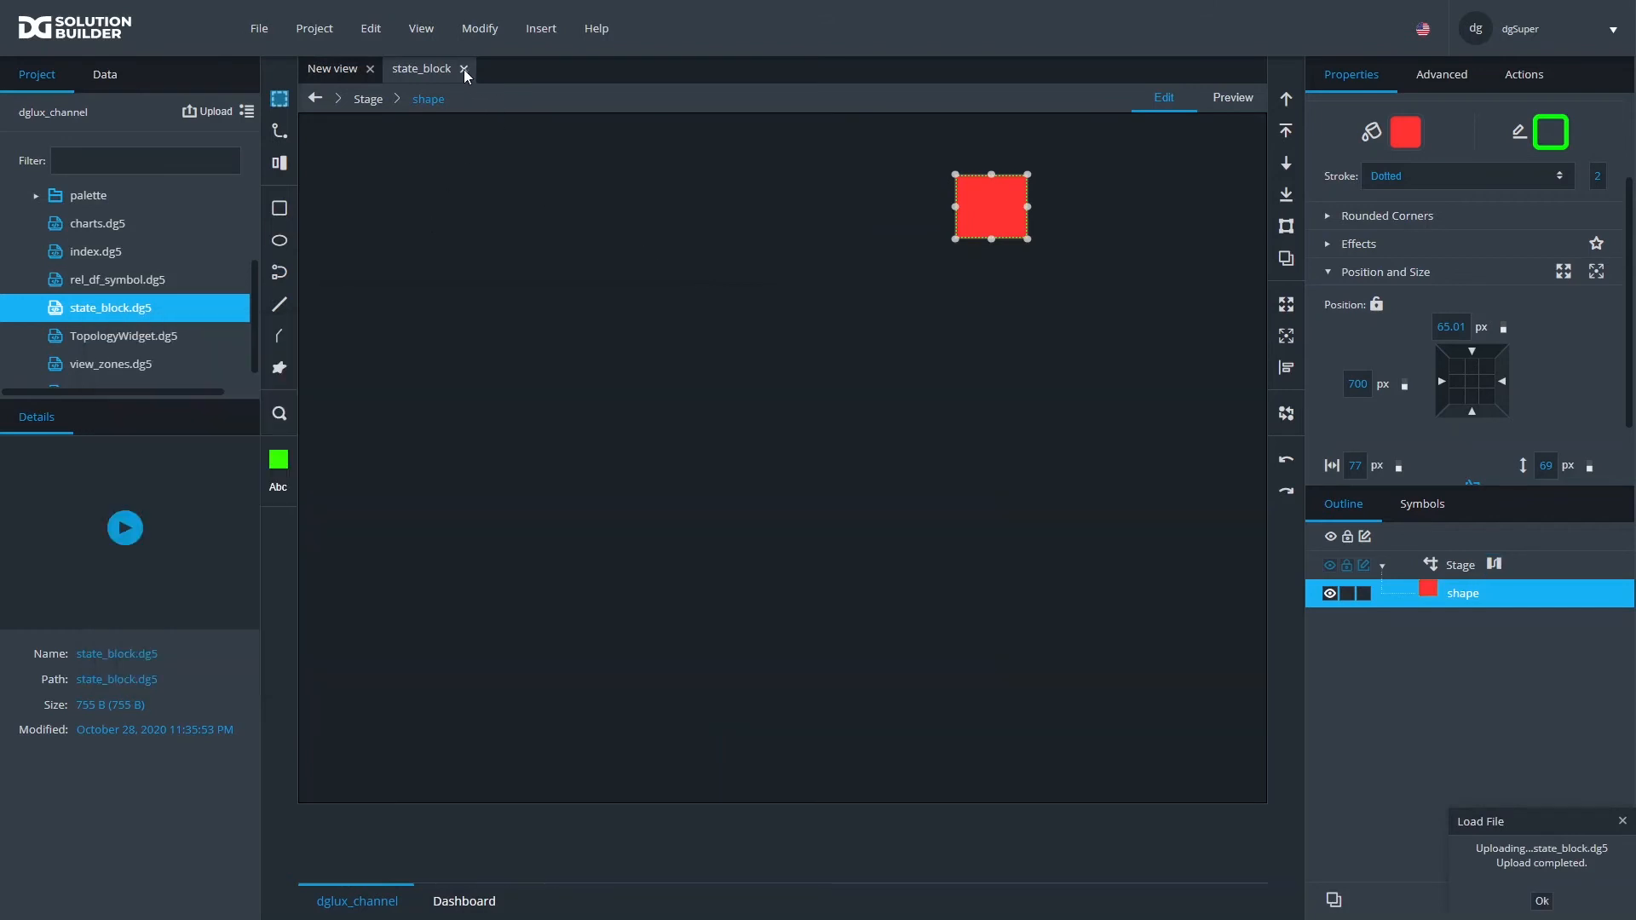
{"action": "double_click", "coordinate": [114, 308]}
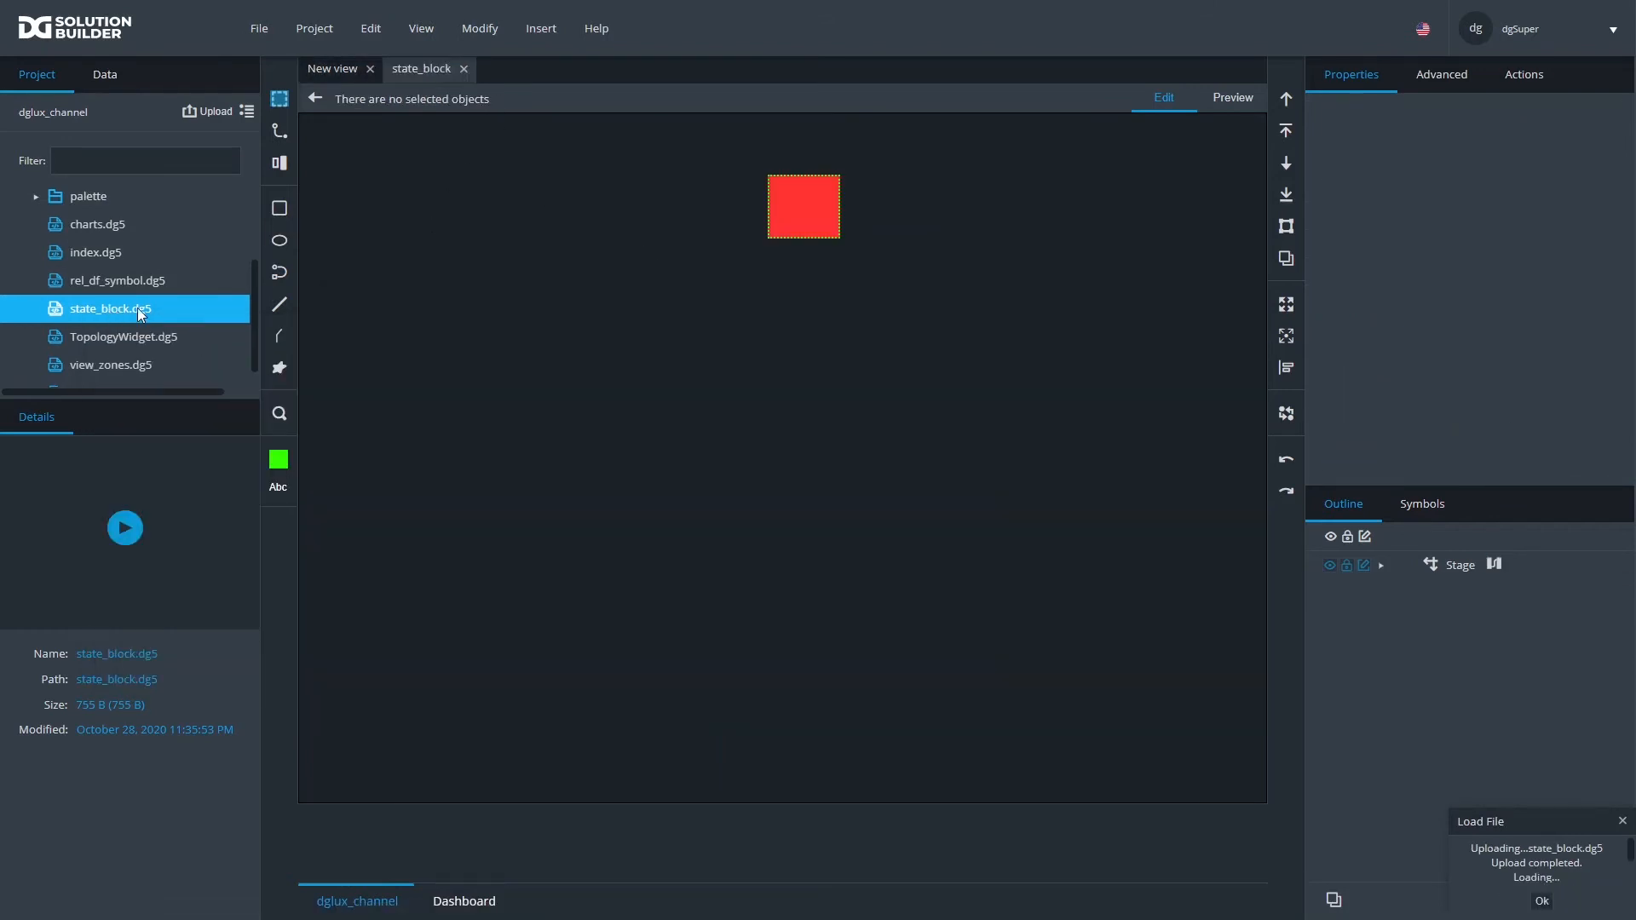
Examine the square's stored left position and the advanced settings of change 1 on the Stage dataflow's changeState block
{"action": "left_click", "coordinate": [813, 227]}
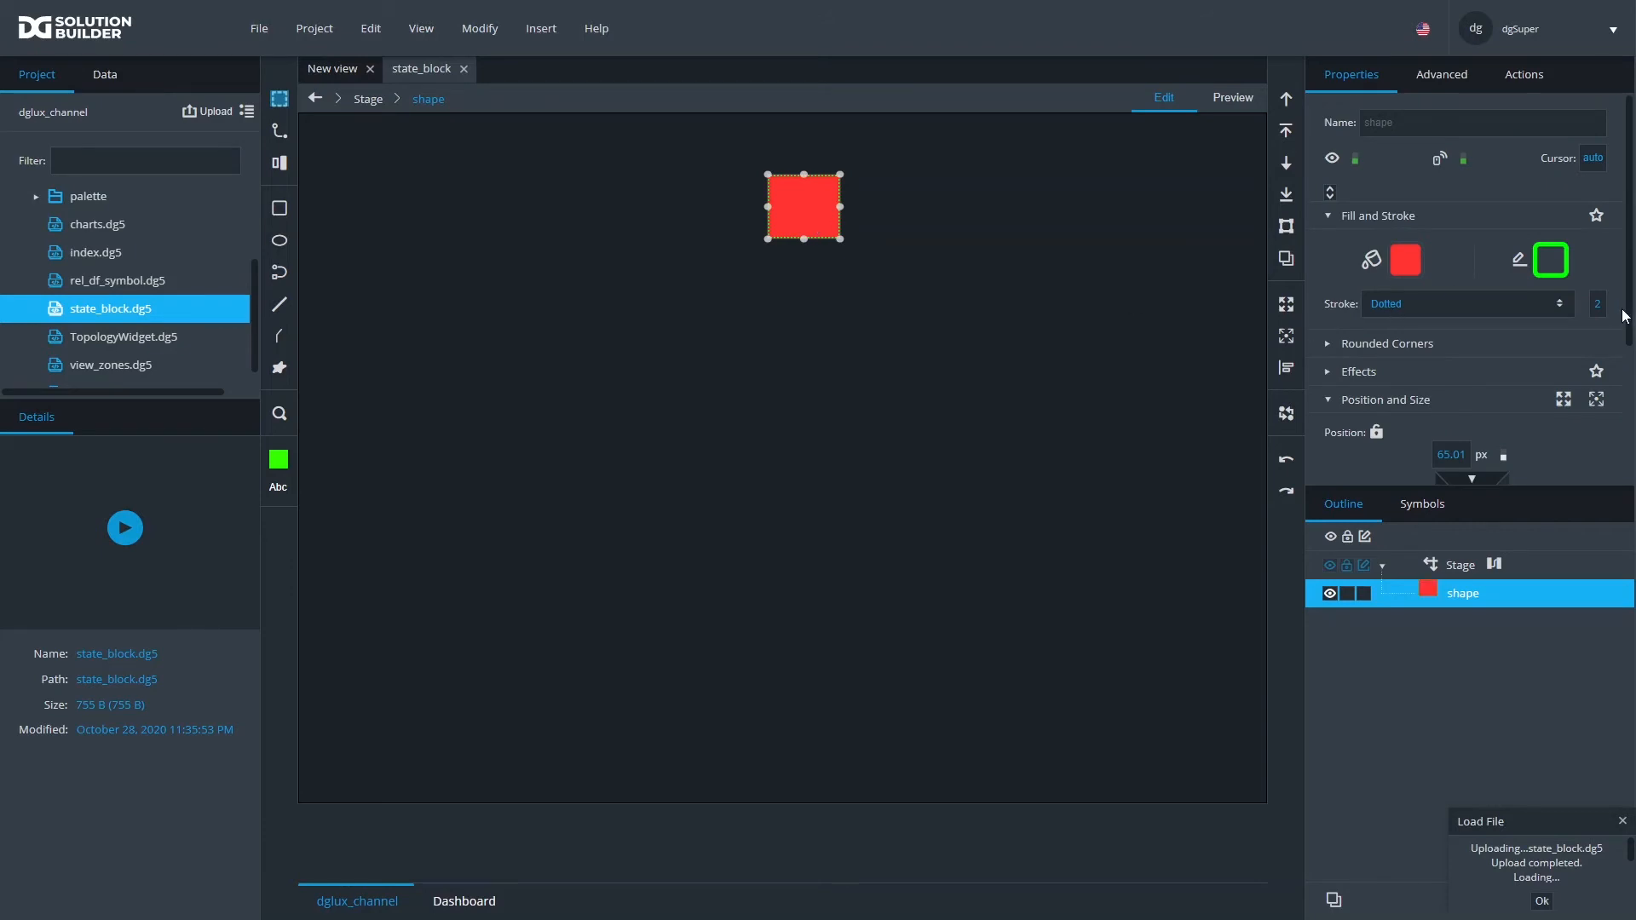
{"action": "left_click_drag", "start_coordinate": [1631, 314], "coordinate": [1630, 429]}
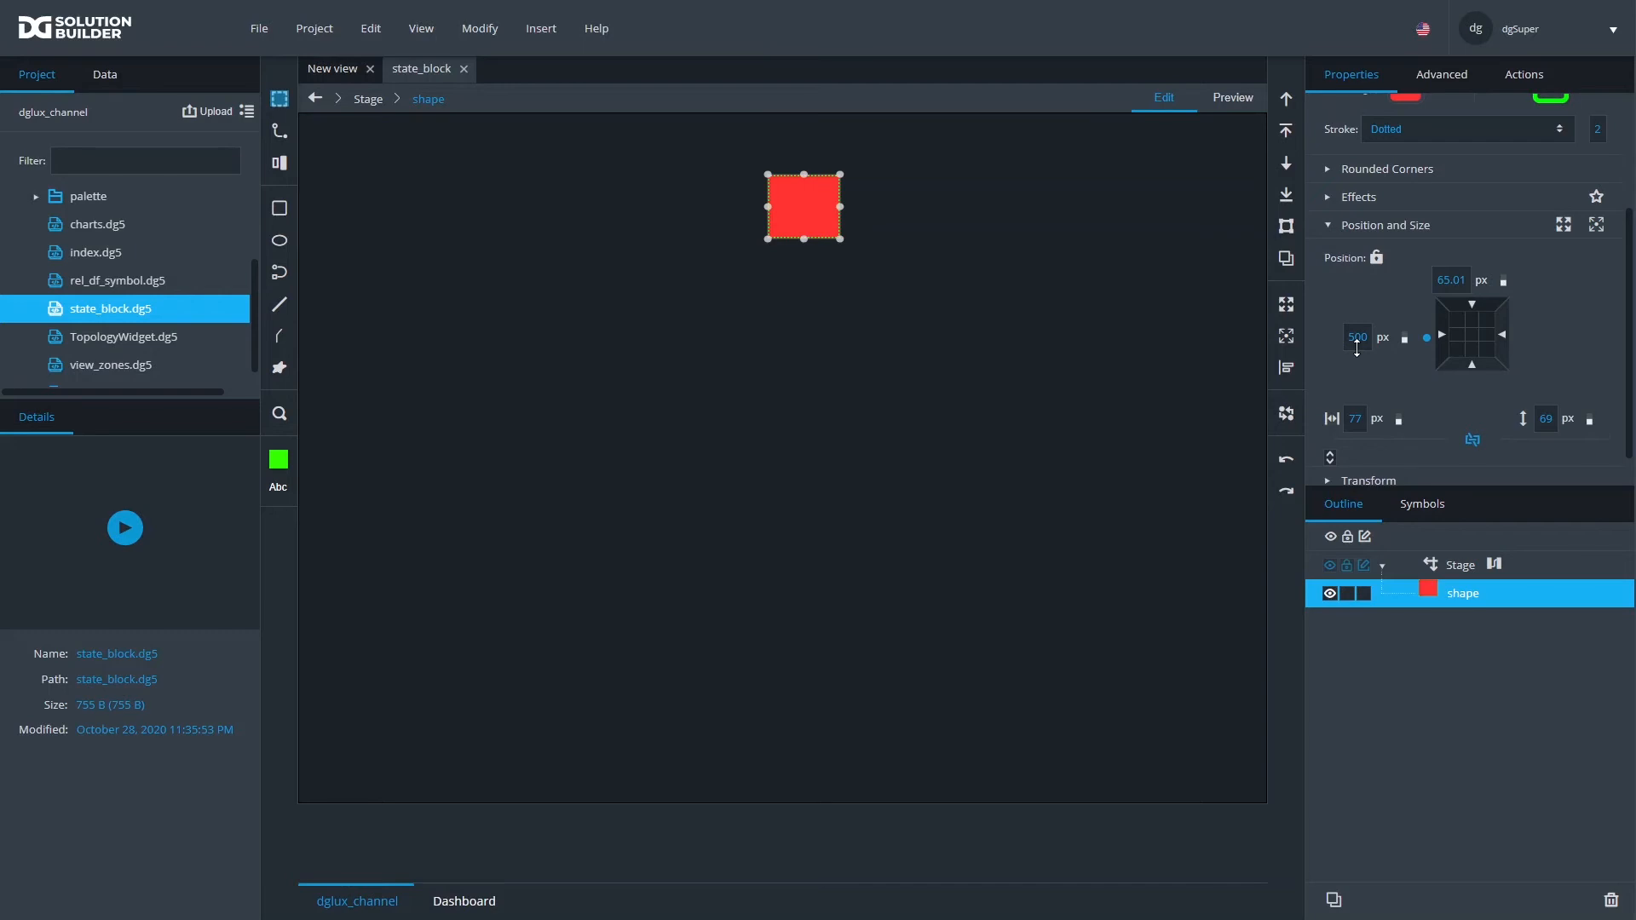
{"action": "left_click", "coordinate": [1495, 566]}
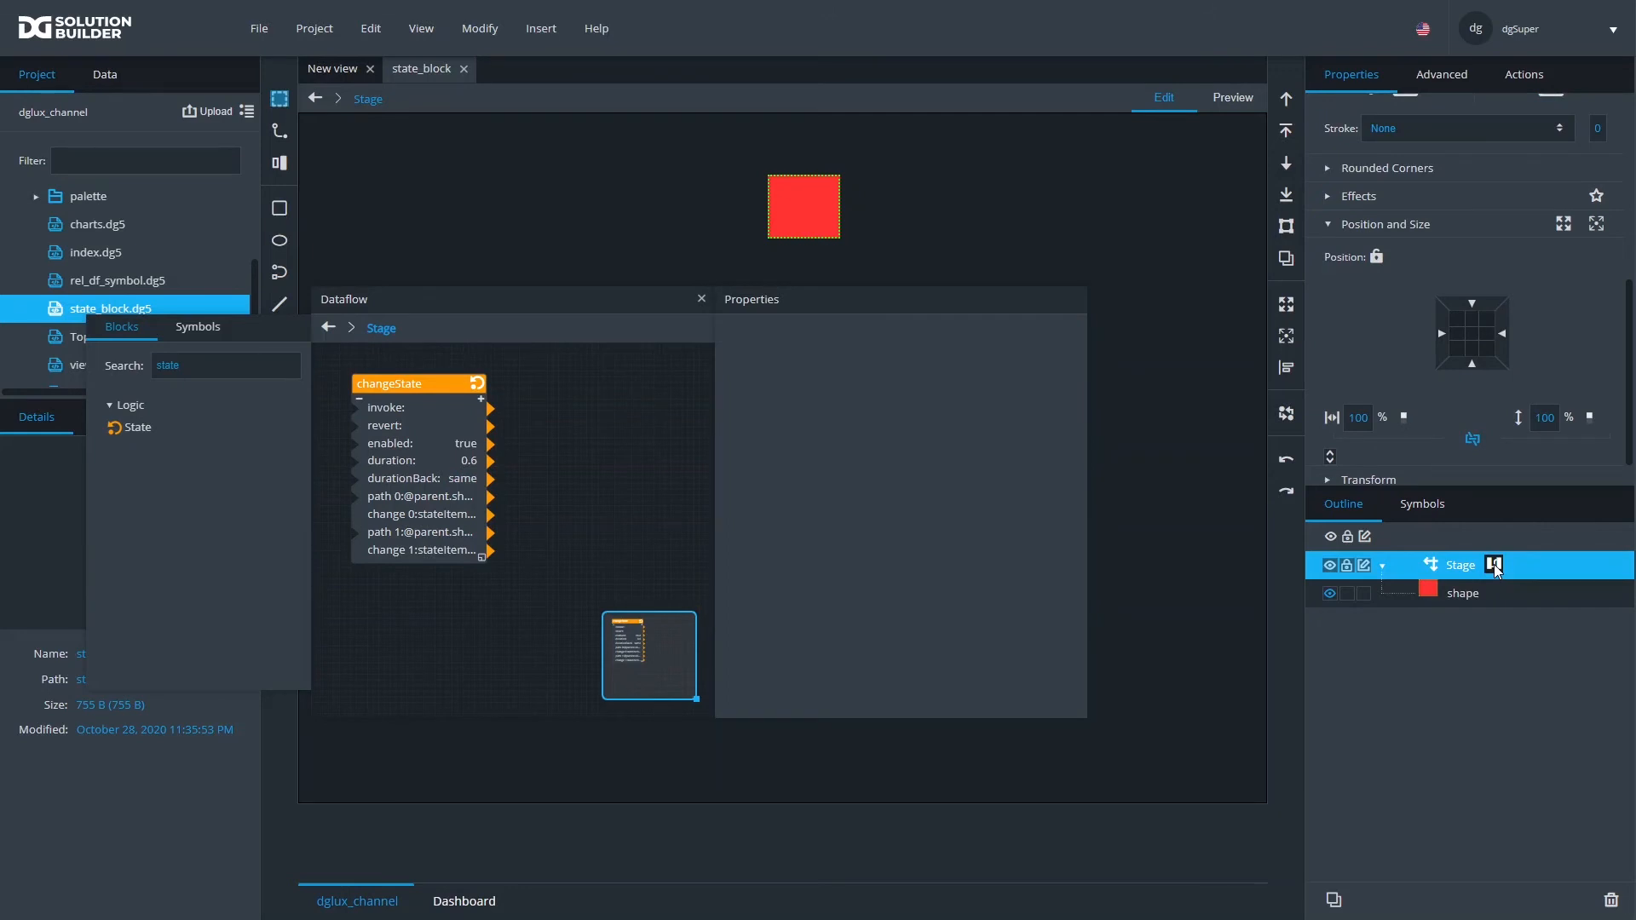
{"action": "left_click", "coordinate": [449, 428]}
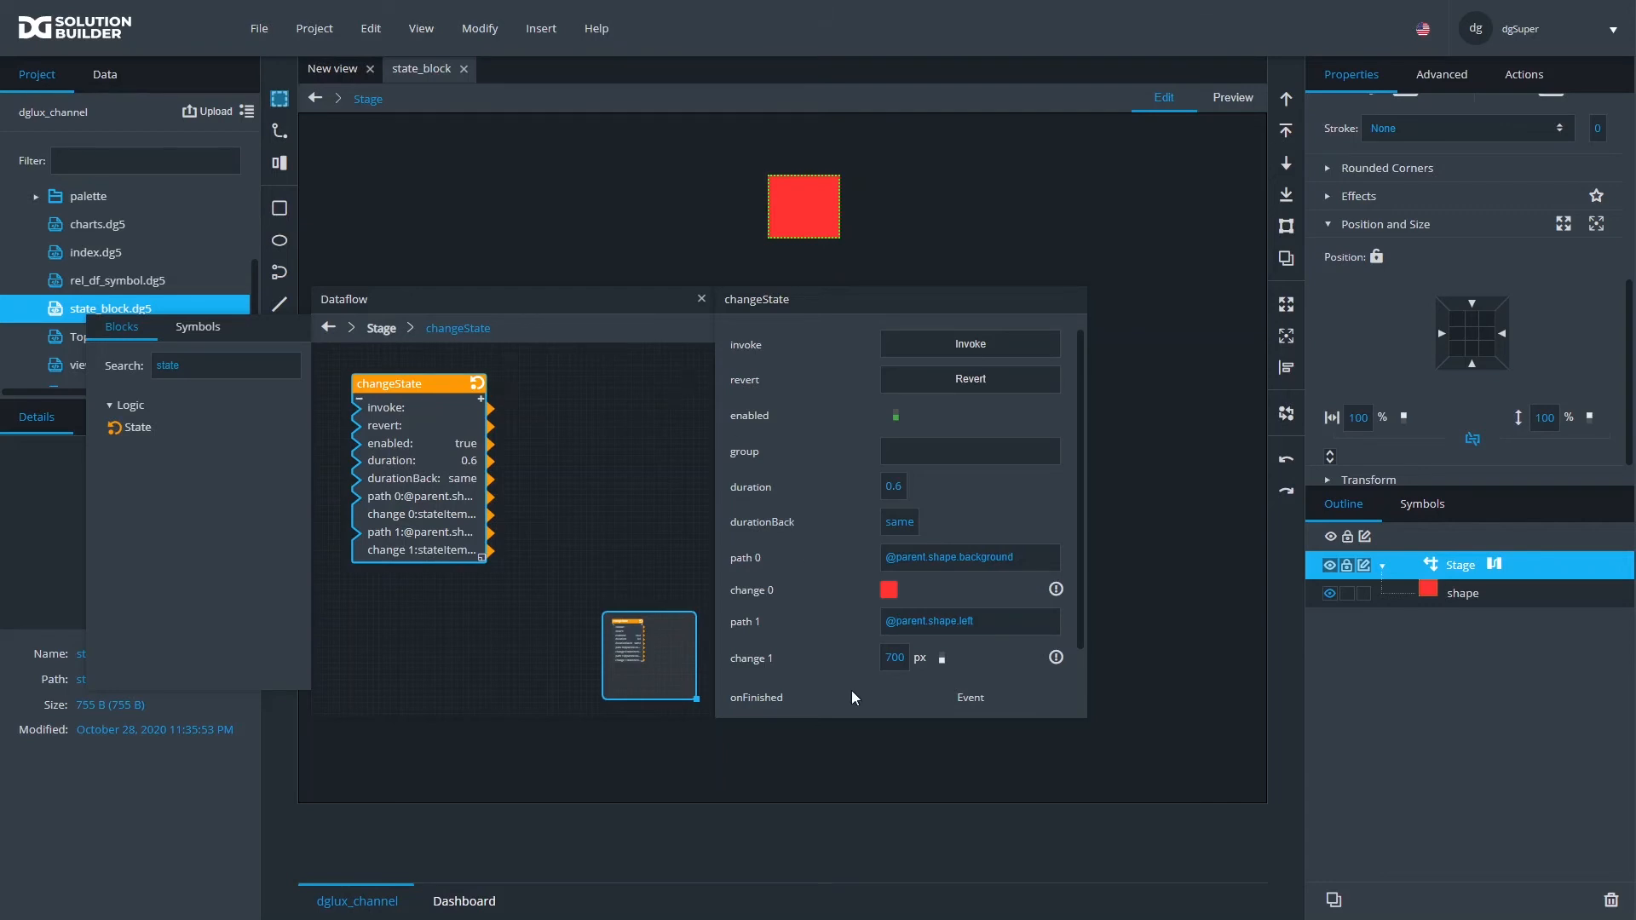
{"action": "left_click_drag", "start_coordinate": [430, 381], "coordinate": [415, 373]}
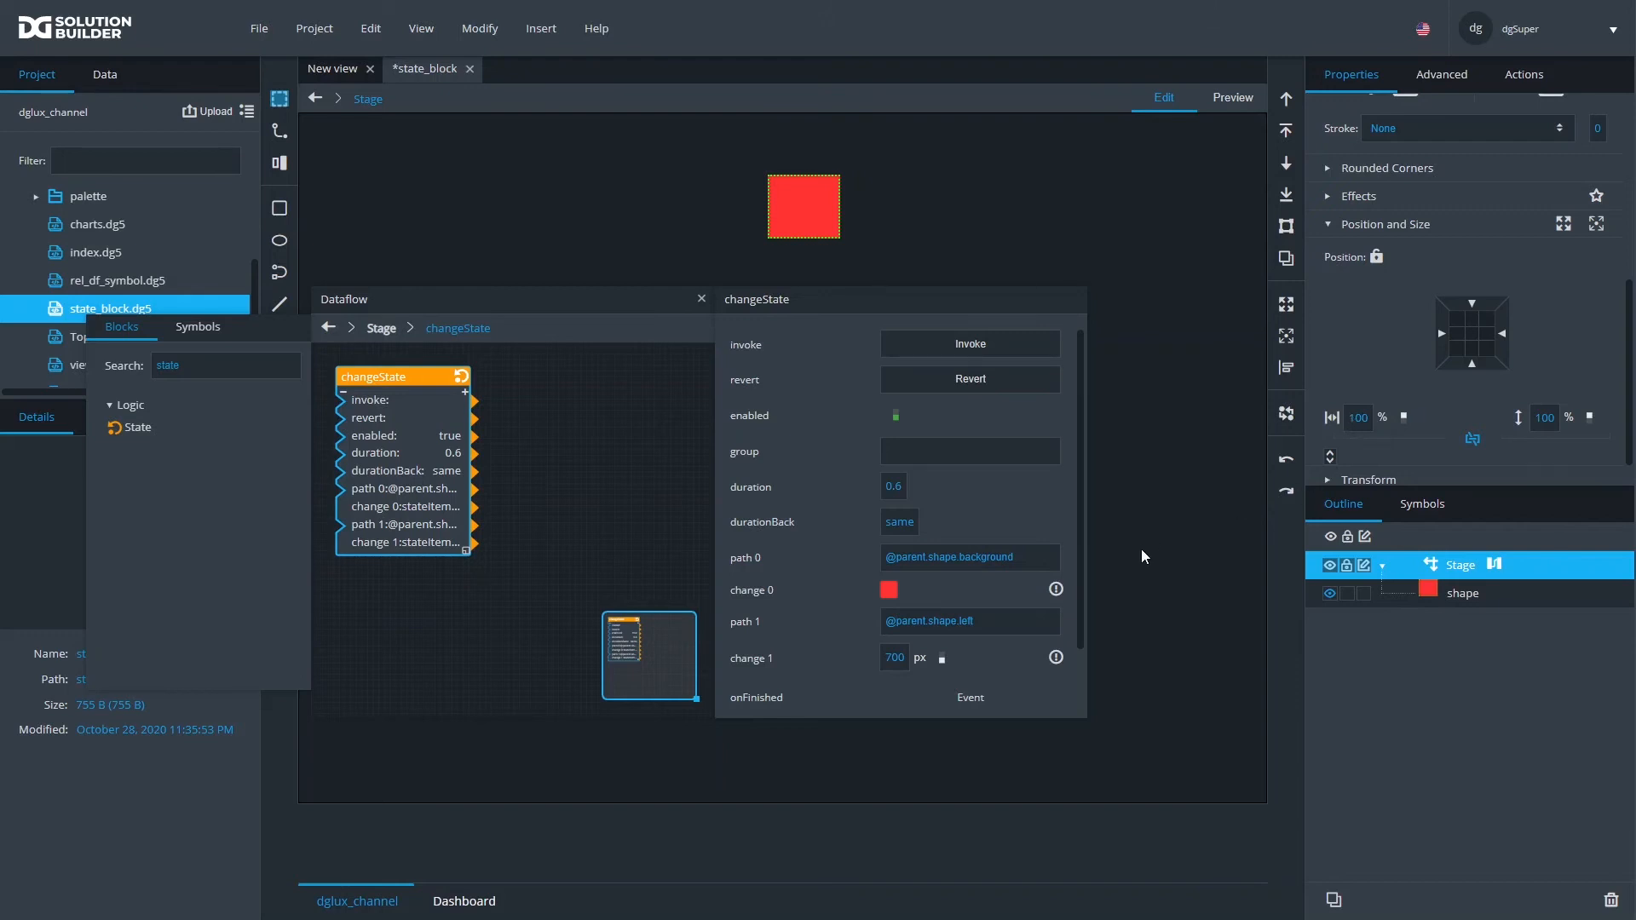
{"action": "left_click", "coordinate": [1057, 658]}
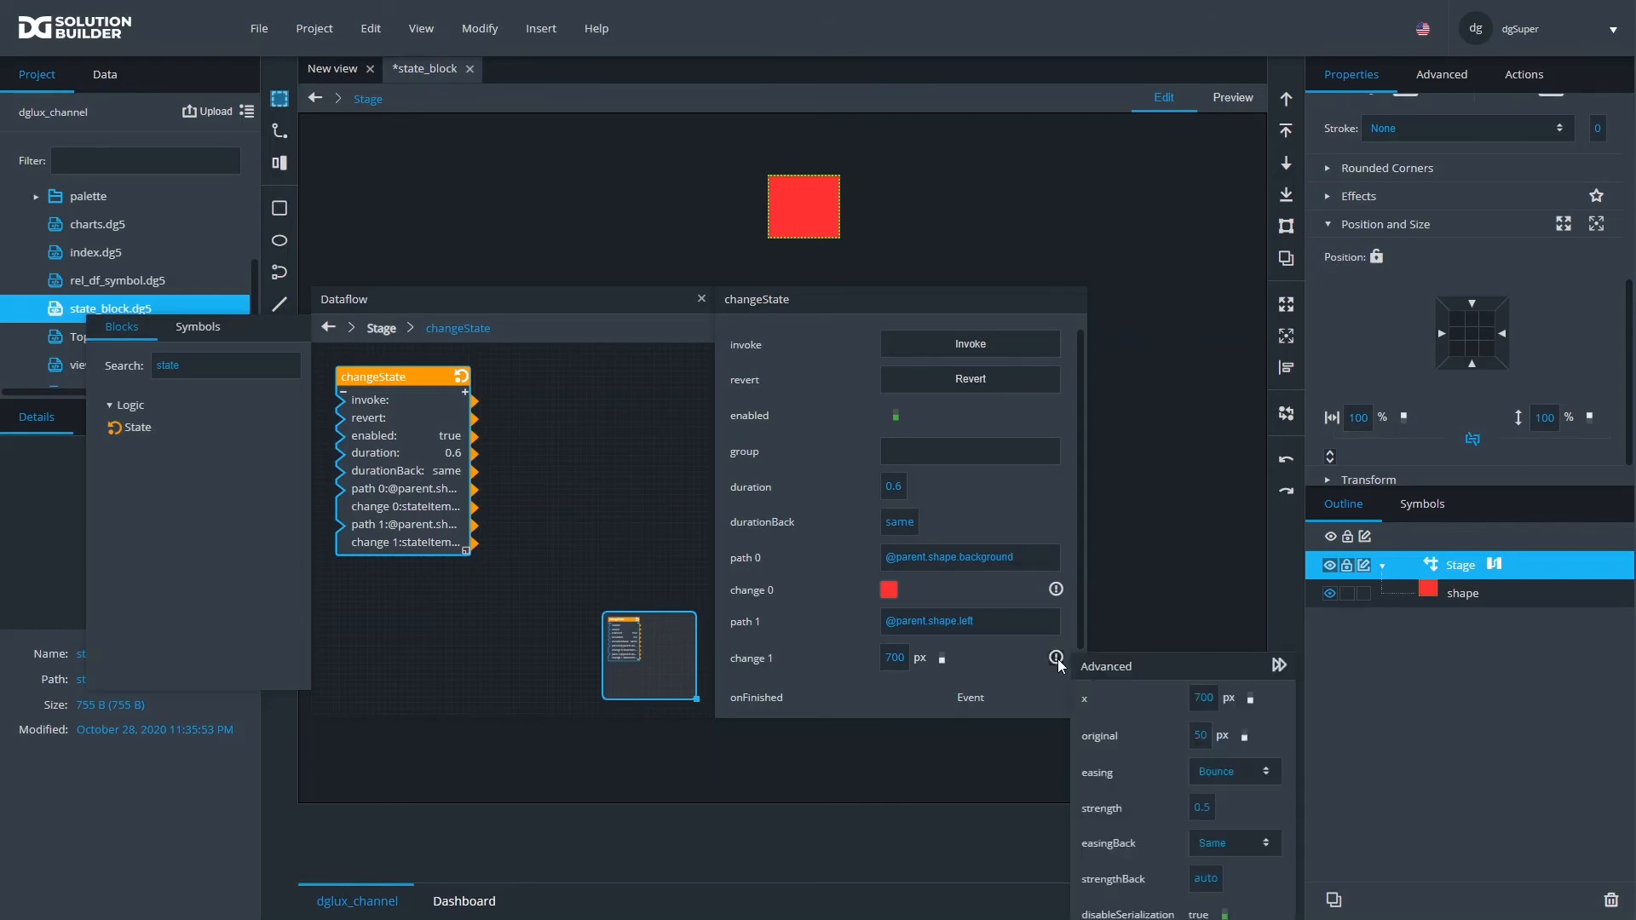
{"action": "left_click", "coordinate": [1006, 307]}
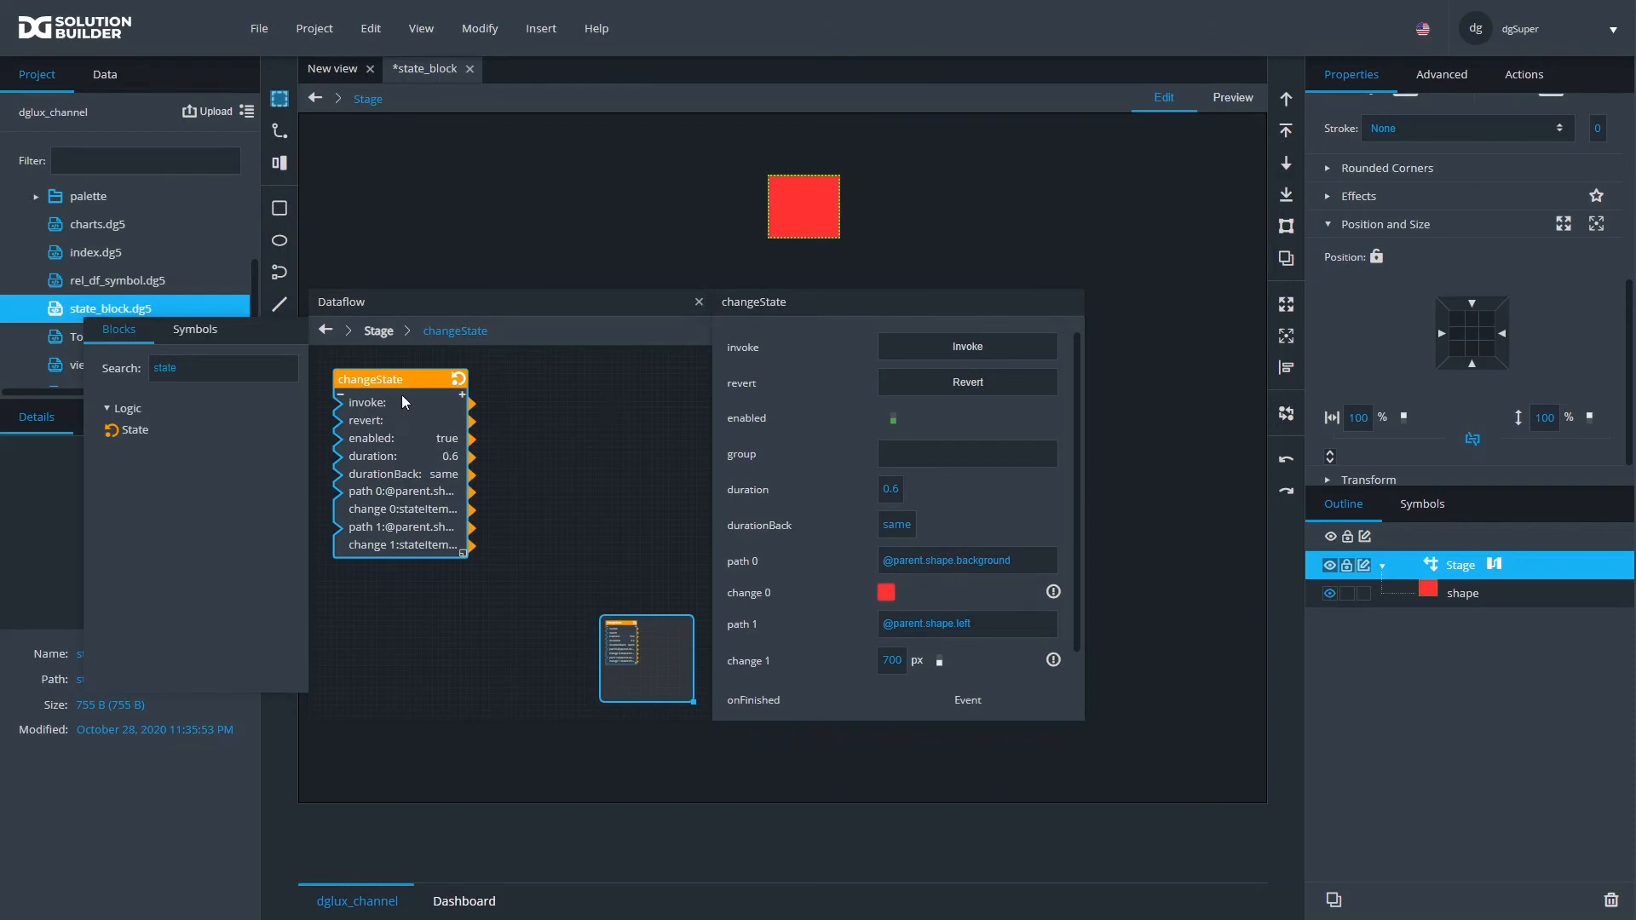
{"action": "left_click_drag", "start_coordinate": [405, 382], "coordinate": [394, 381]}
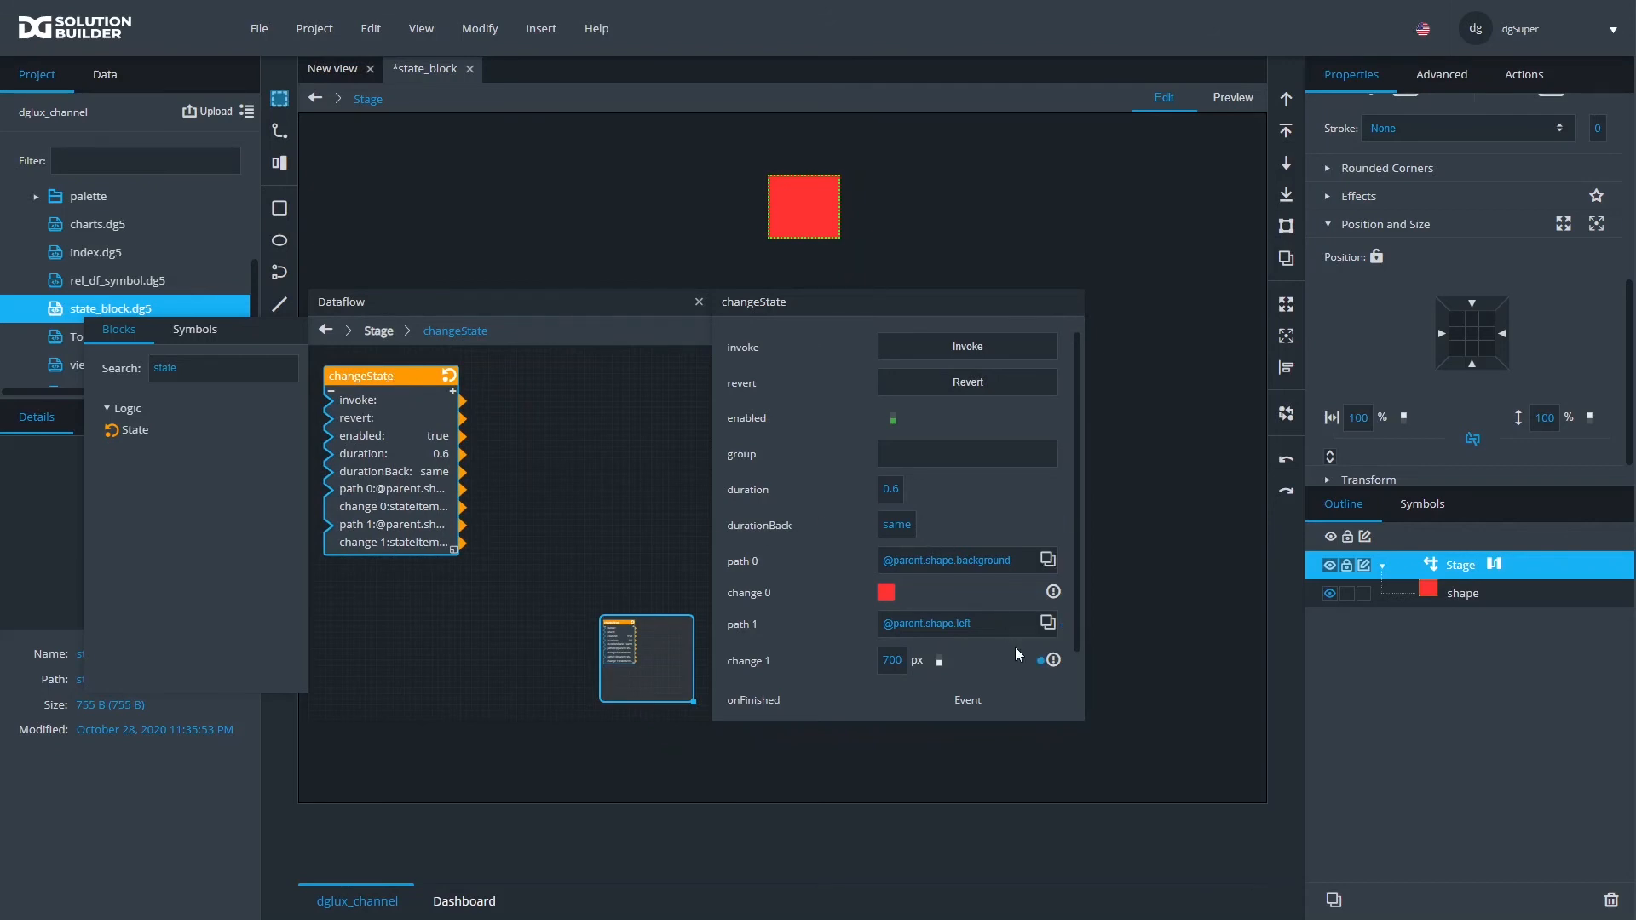
{"action": "left_click", "coordinate": [1054, 663]}
Delete the changeState block from the Stage dataflow and widen the dataflow canvas
{"action": "left_click_drag", "start_coordinate": [1083, 501], "coordinate": [997, 503]}
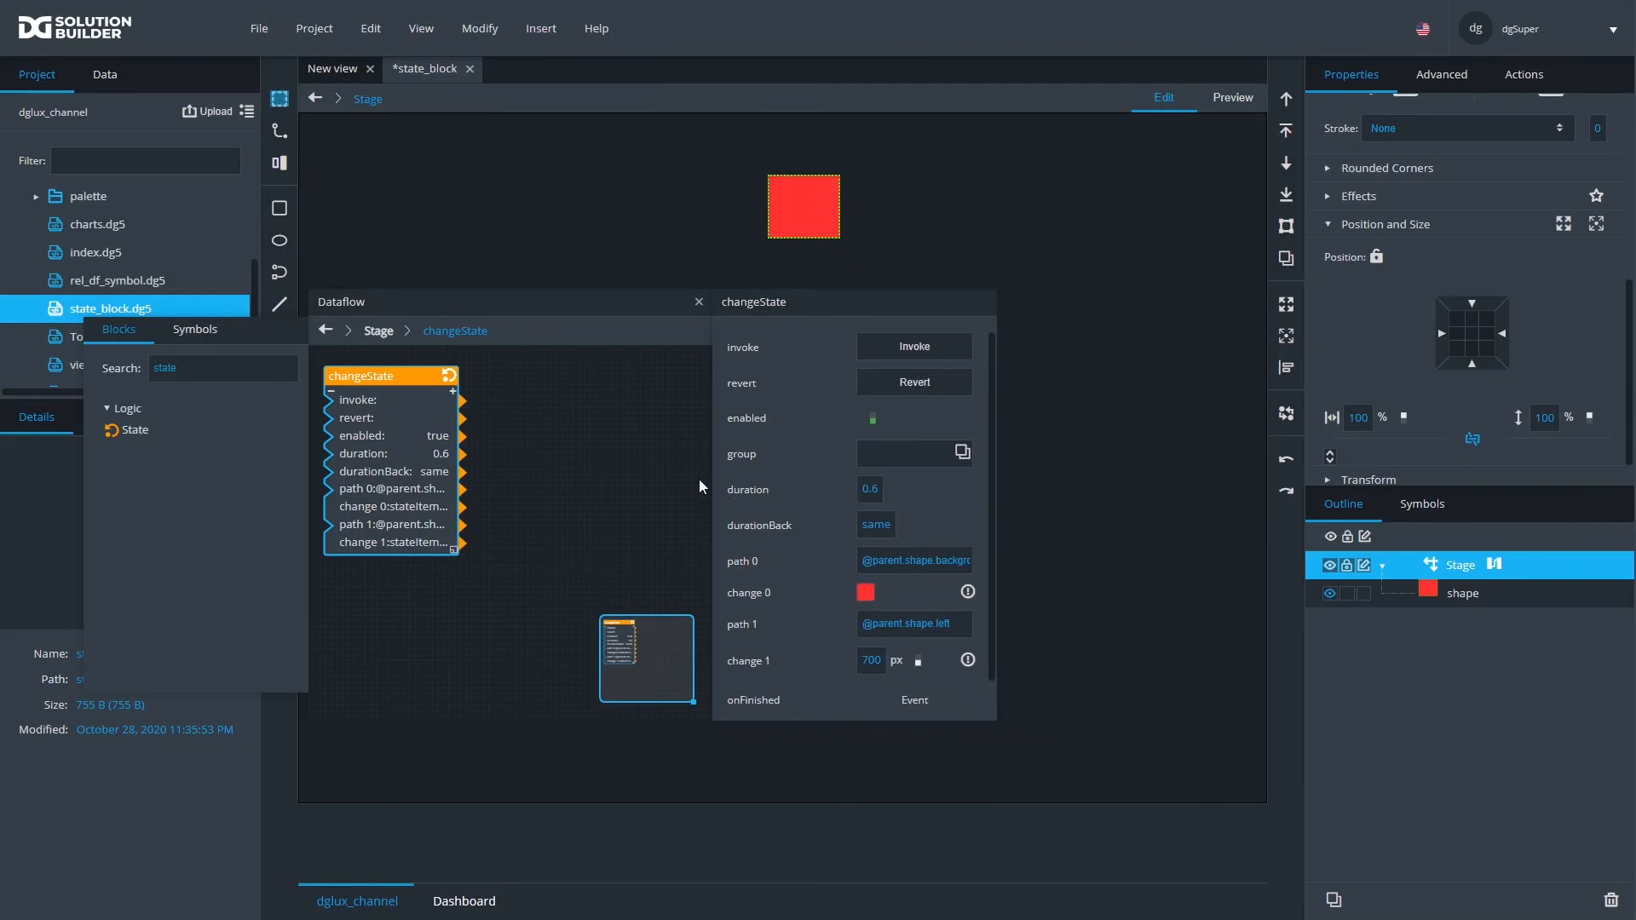
{"action": "left_click_drag", "start_coordinate": [712, 484], "coordinate": [678, 487]}
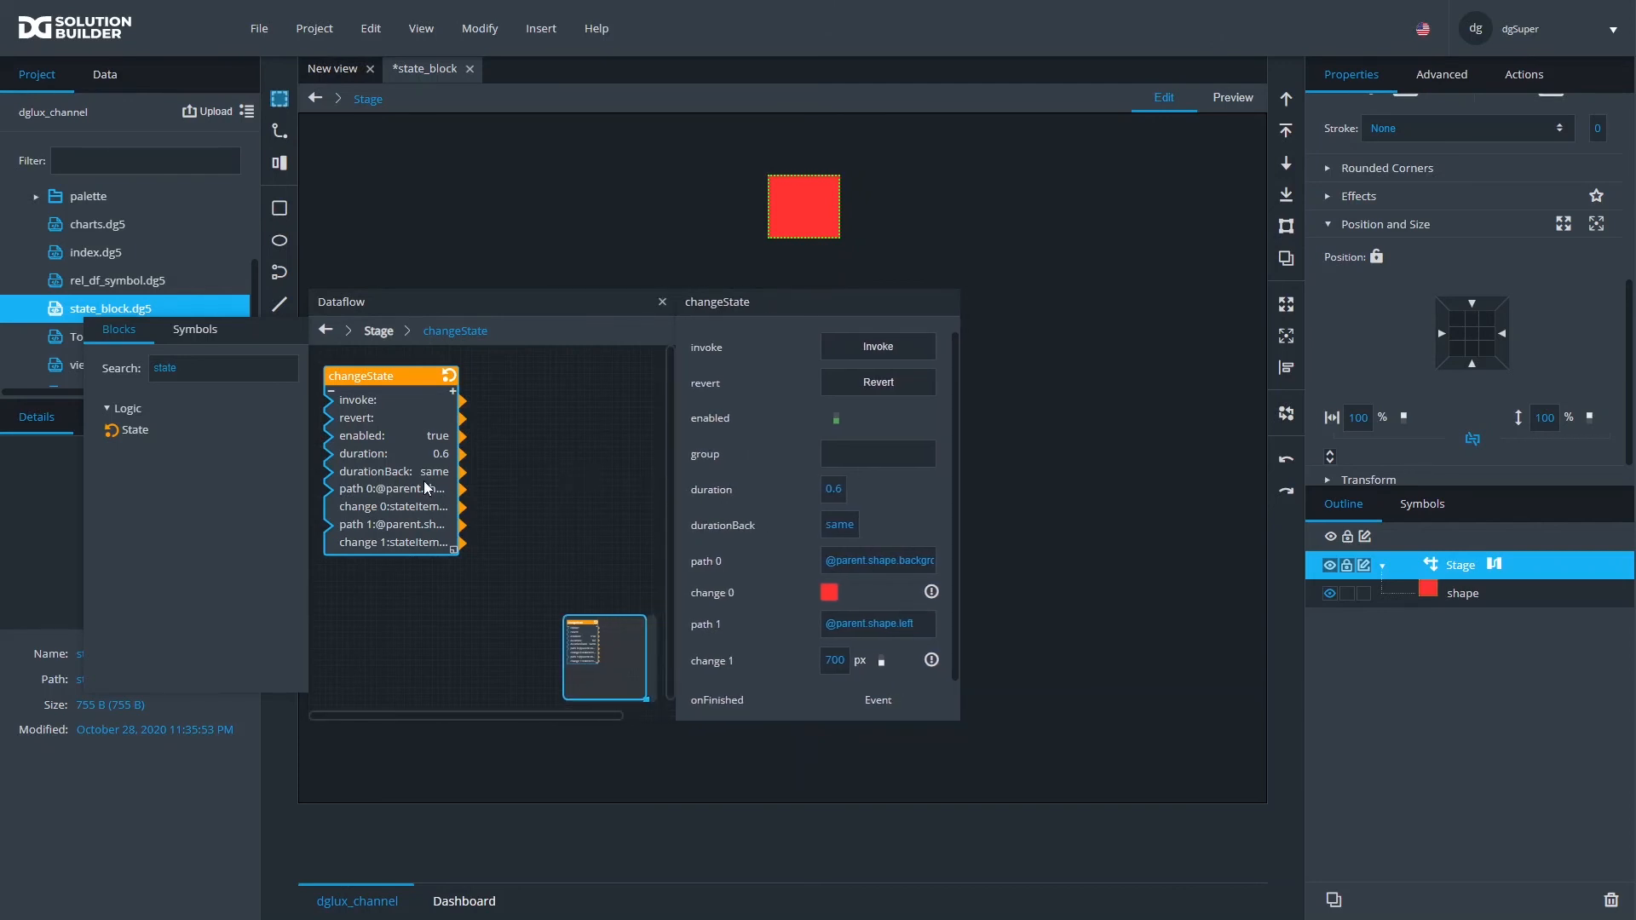
{"action": "key", "text": "Delete"}
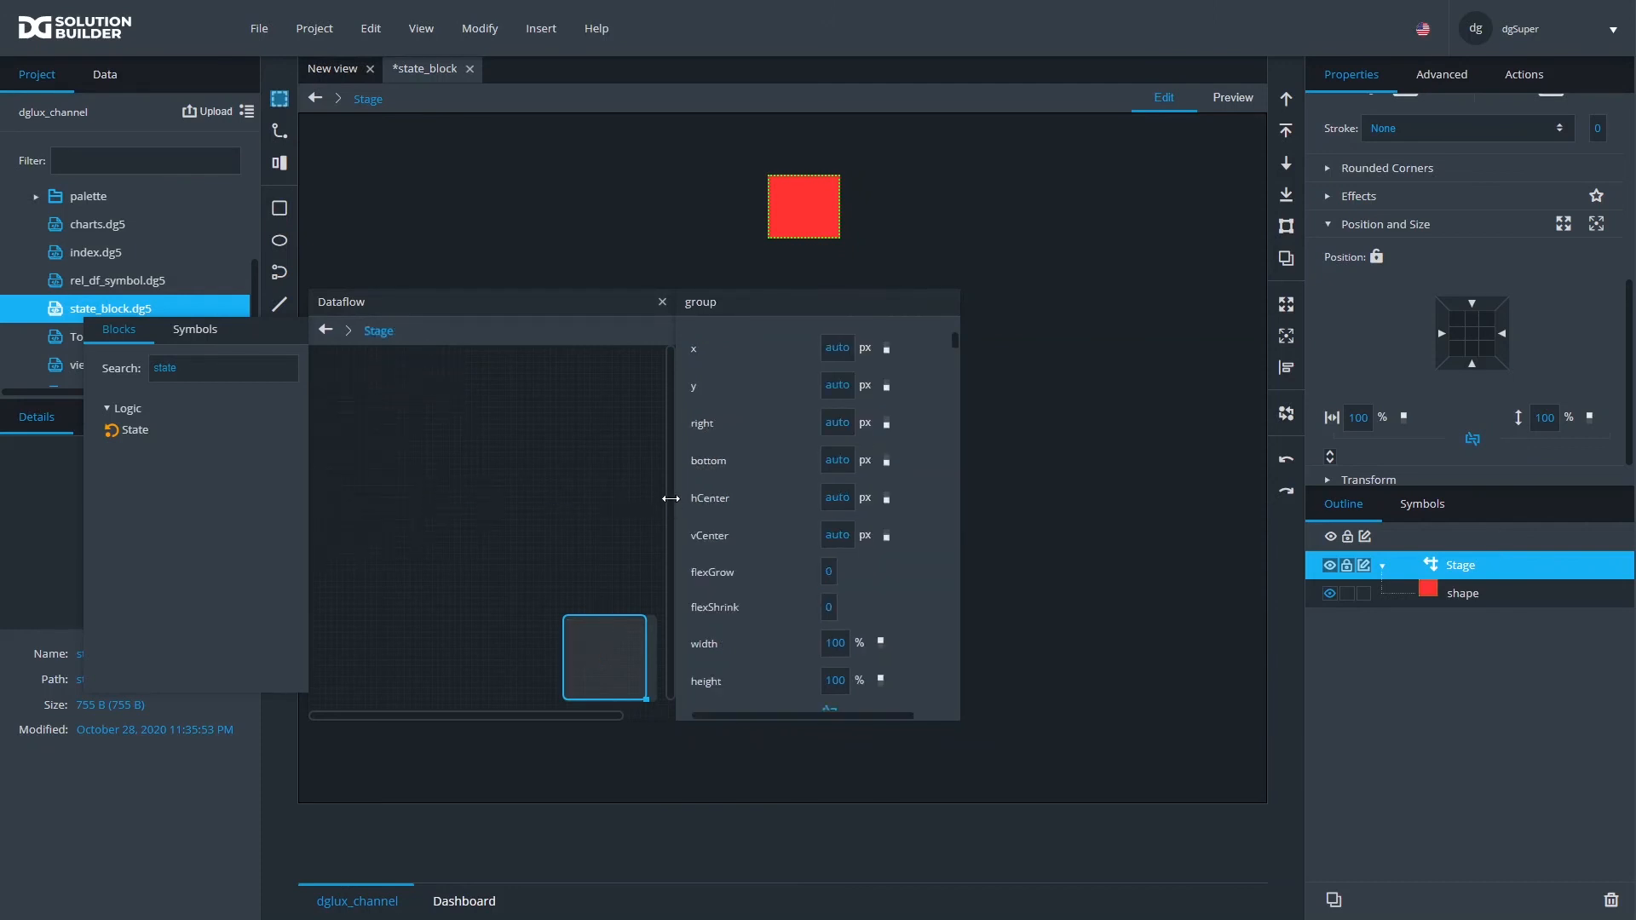
{"action": "left_click_drag", "start_coordinate": [675, 501], "coordinate": [826, 517]}
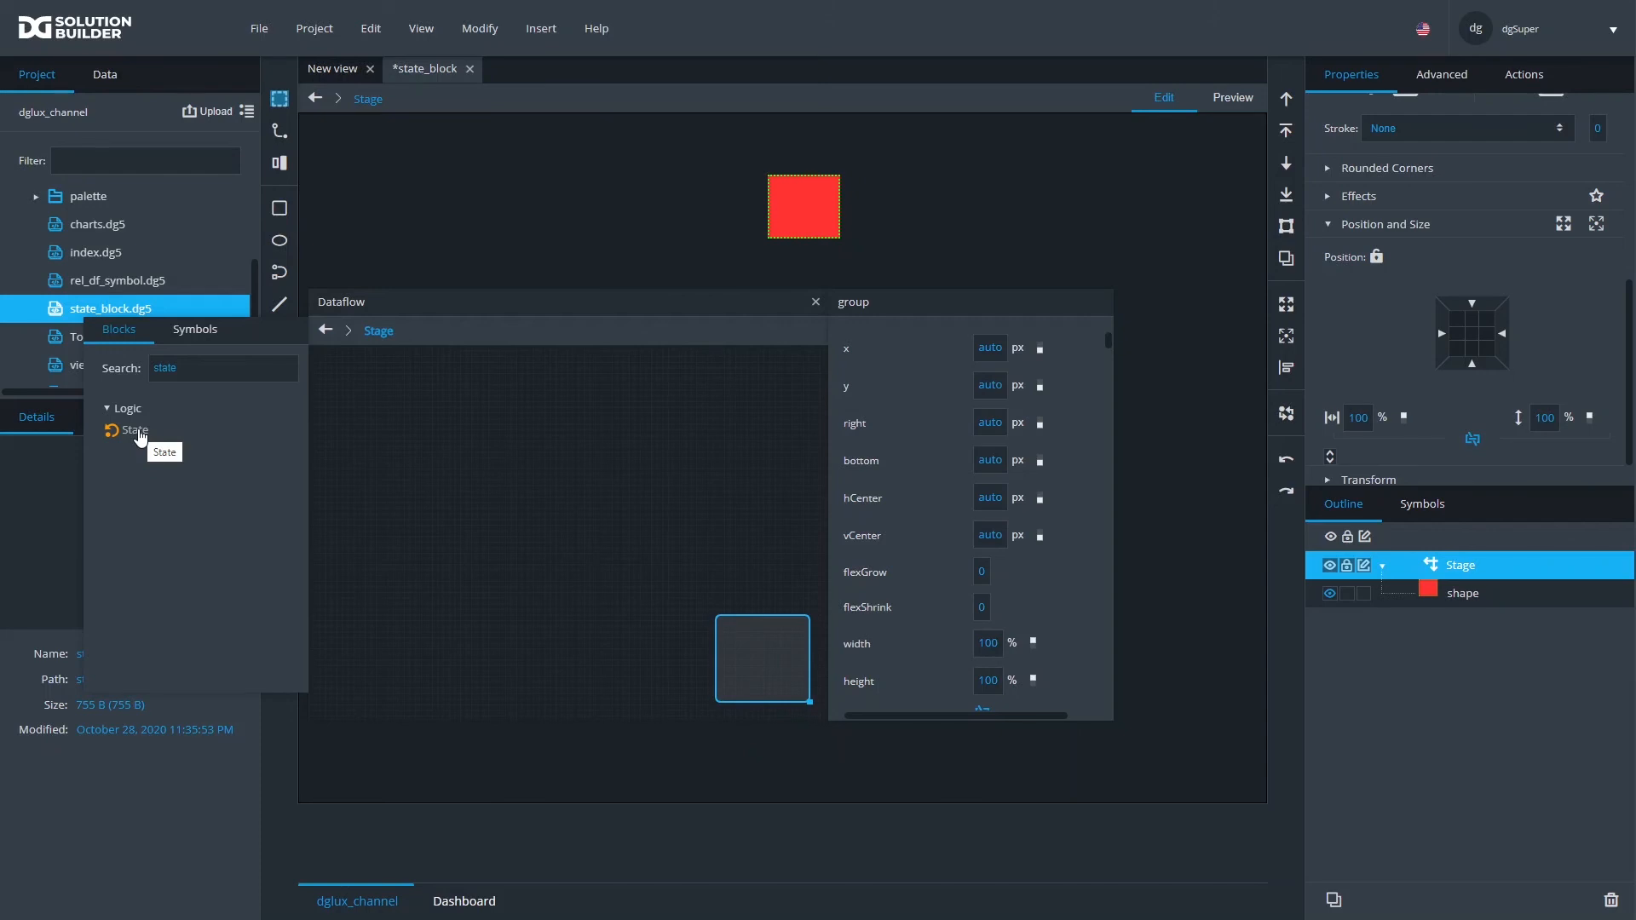
Add a new State block to the Stage dataflow, duplicate it and place the copy to the right of the original
{"action": "left_click_drag", "start_coordinate": [139, 437], "coordinate": [378, 389]}
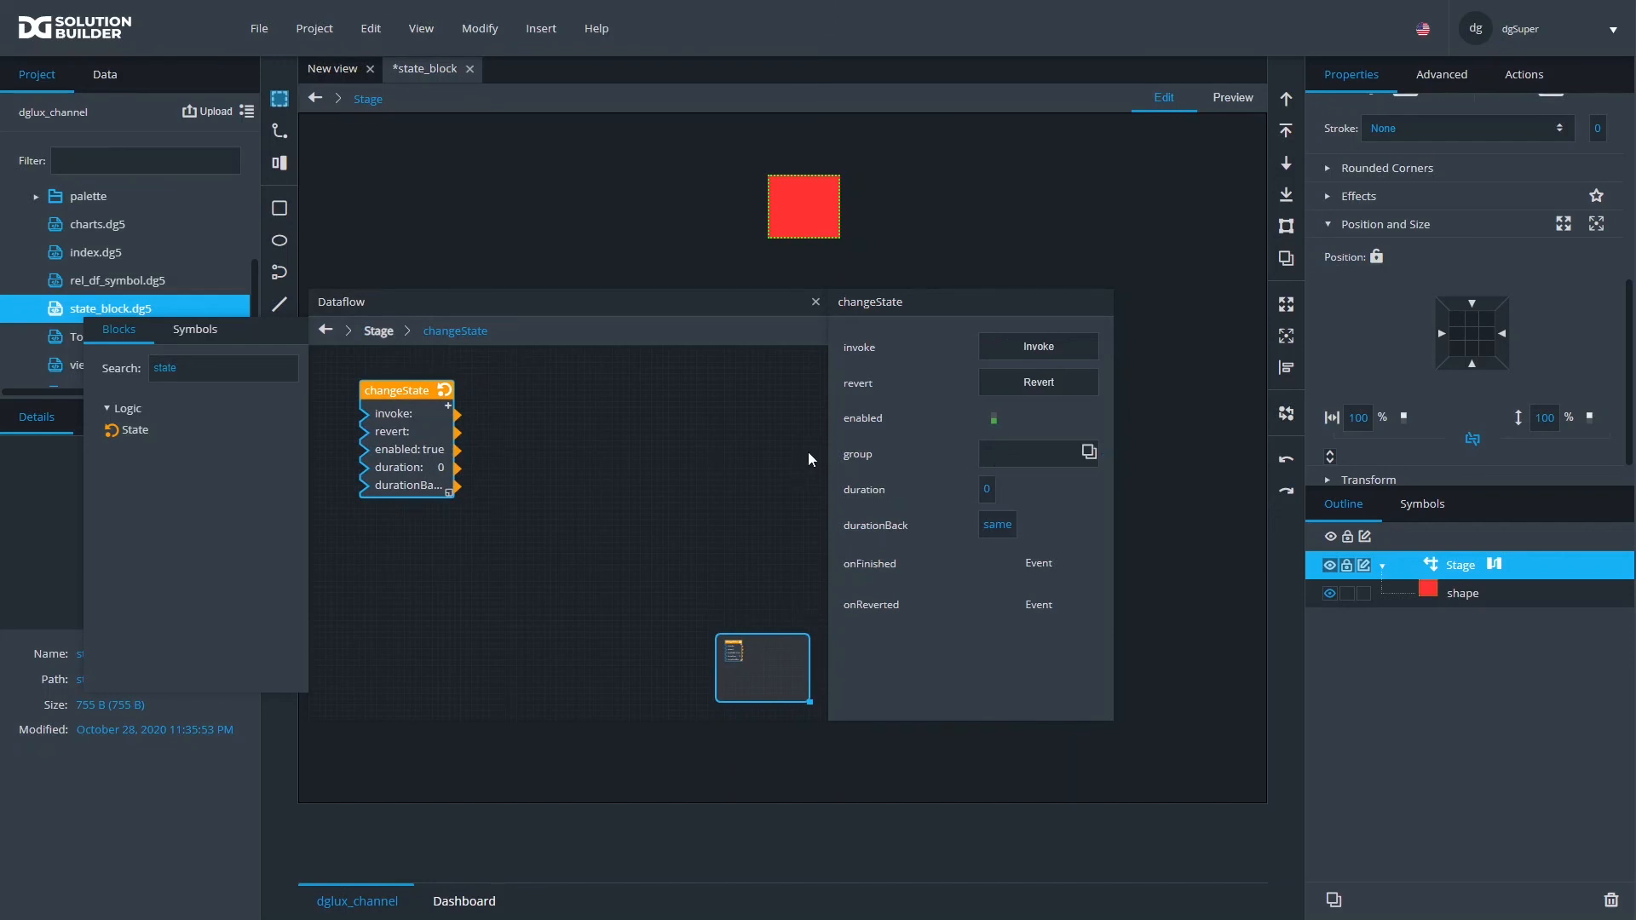
{"action": "key", "text": "ctrl+c"}
{"action": "key", "text": "ctrl+v"}
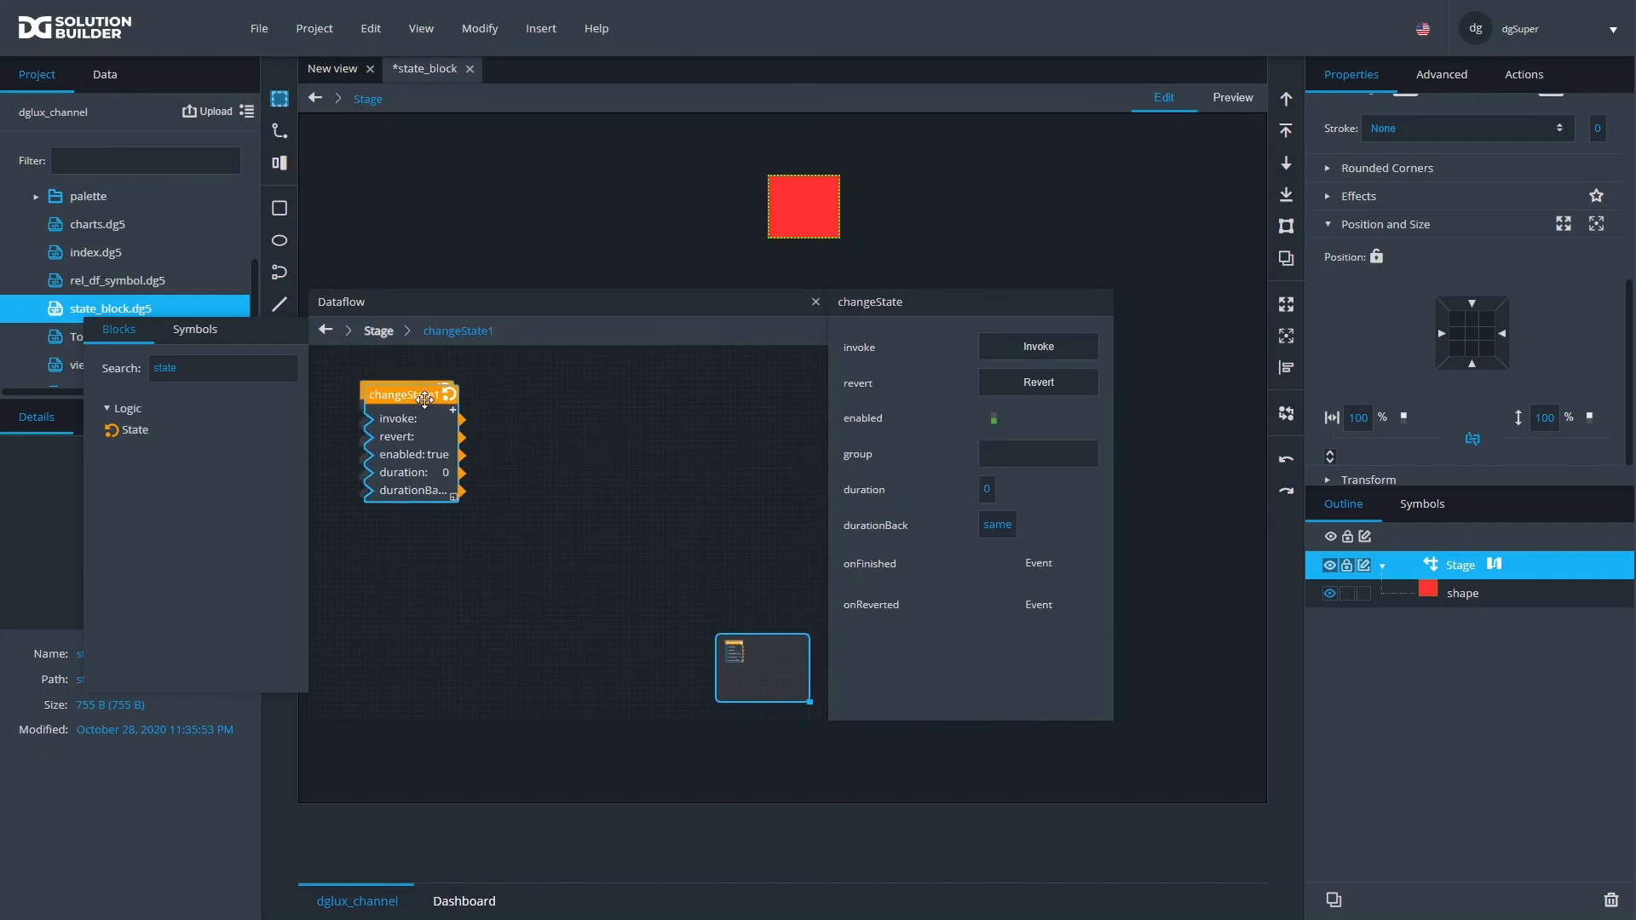
{"action": "left_click_drag", "start_coordinate": [423, 396], "coordinate": [591, 389]}
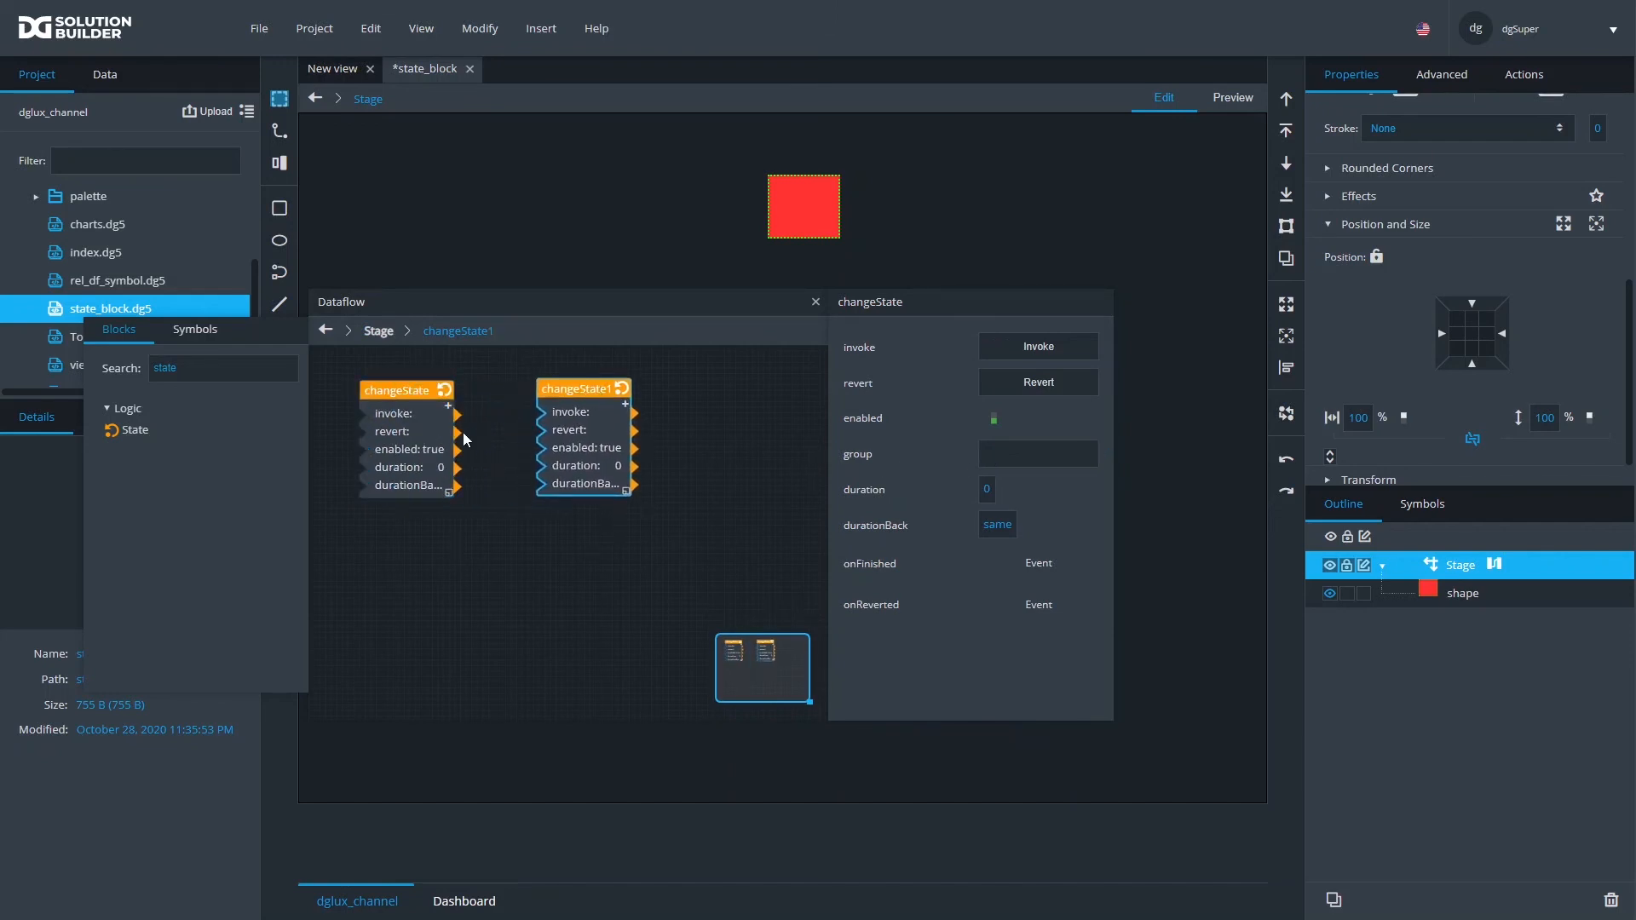
Set the group of both State blocks to AA
{"action": "left_click", "coordinate": [409, 458]}
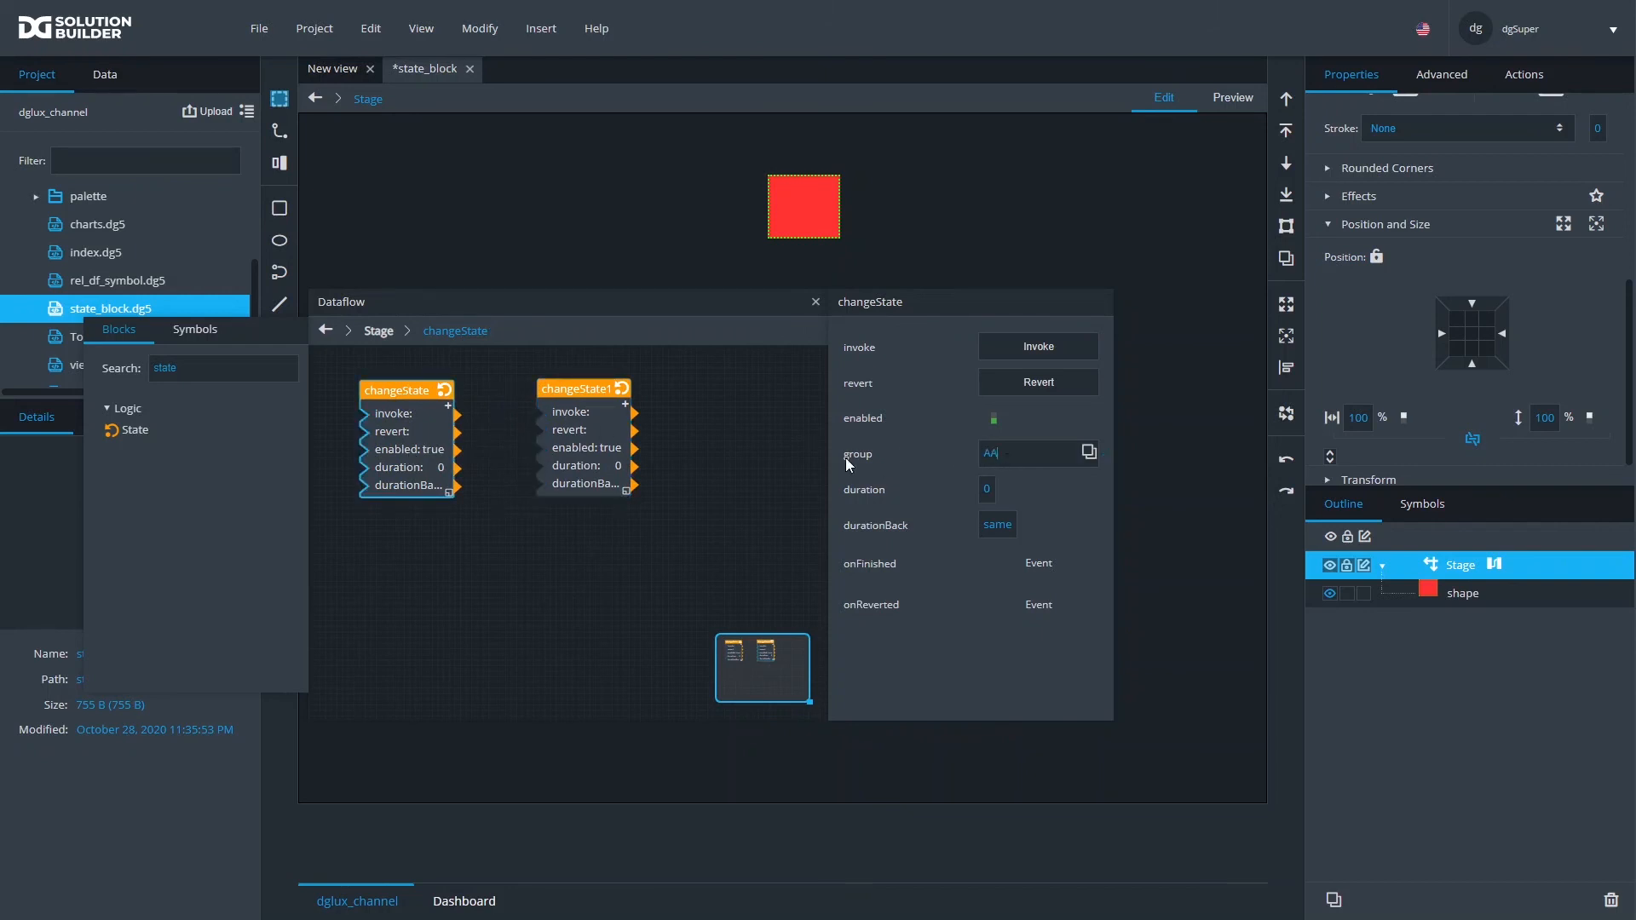
{"action": "left_click", "coordinate": [615, 441]}
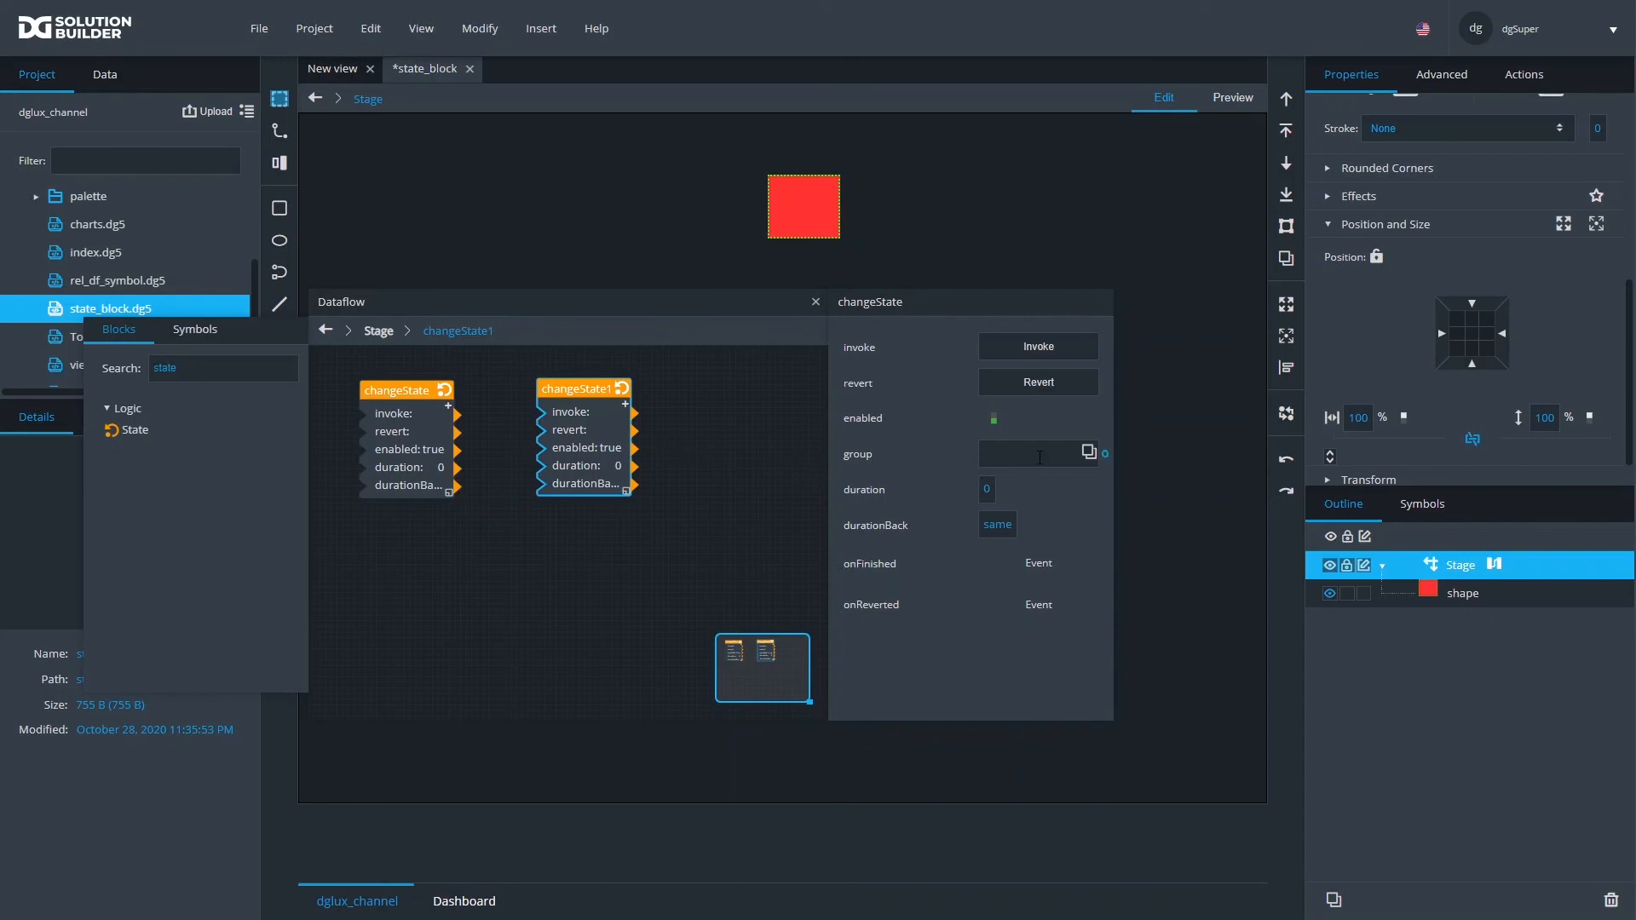
{"action": "type", "text": "AA"}
Record a change of the square's fill to blue in the Stage's changeState action and accept the recording
{"action": "left_click", "coordinate": [421, 432]}
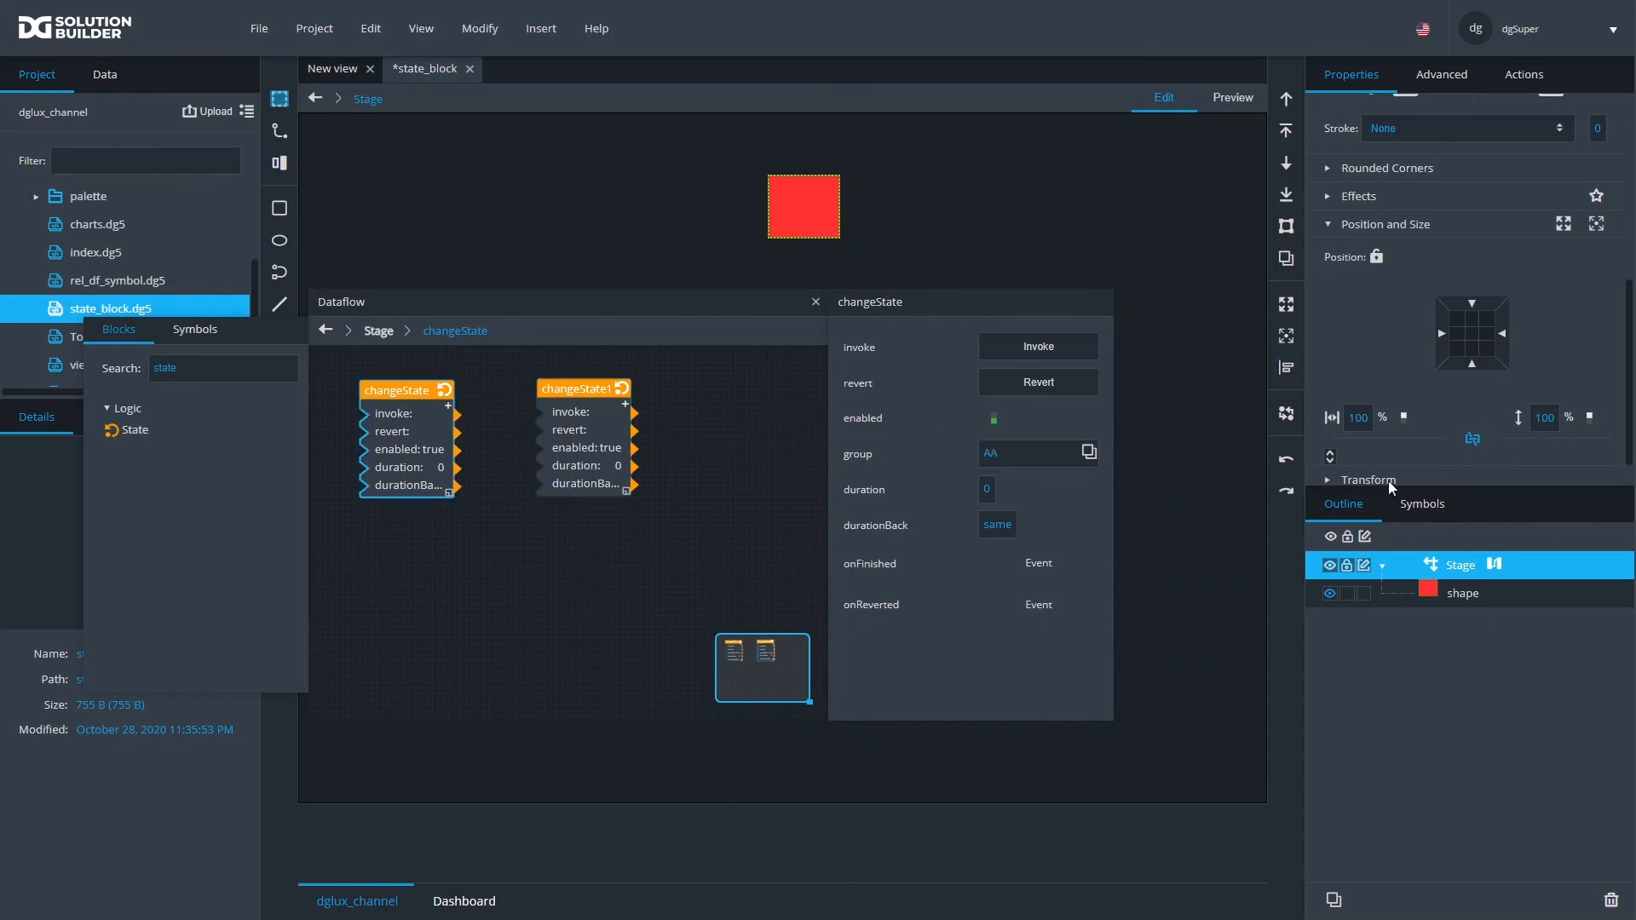
{"action": "left_click", "coordinate": [1517, 76]}
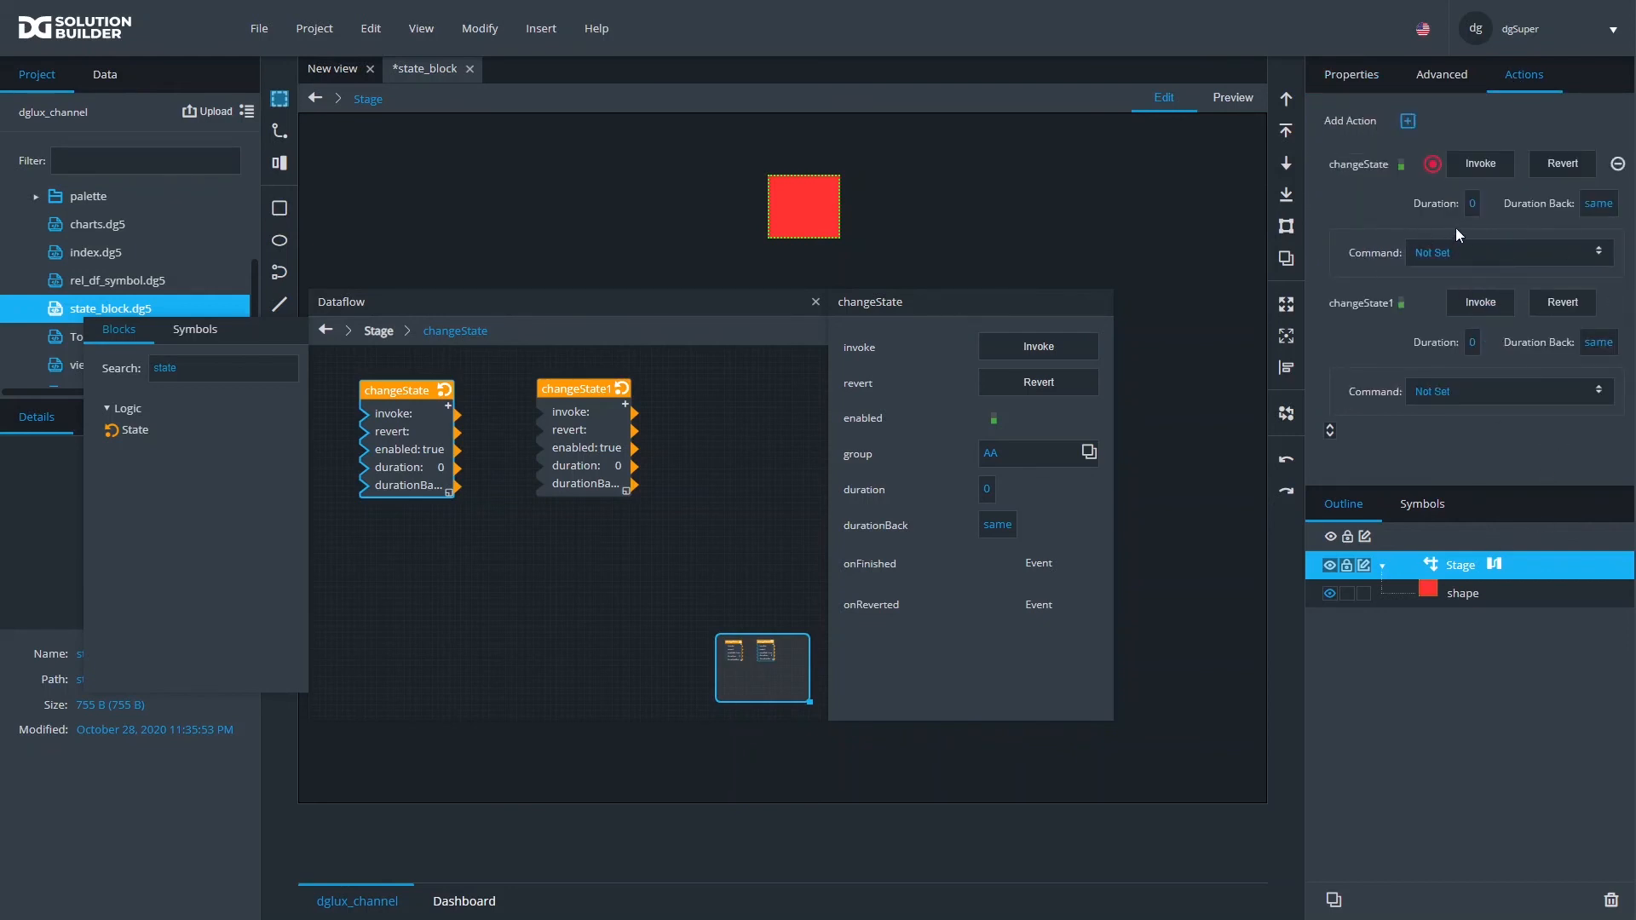
{"action": "left_click", "coordinate": [1433, 167]}
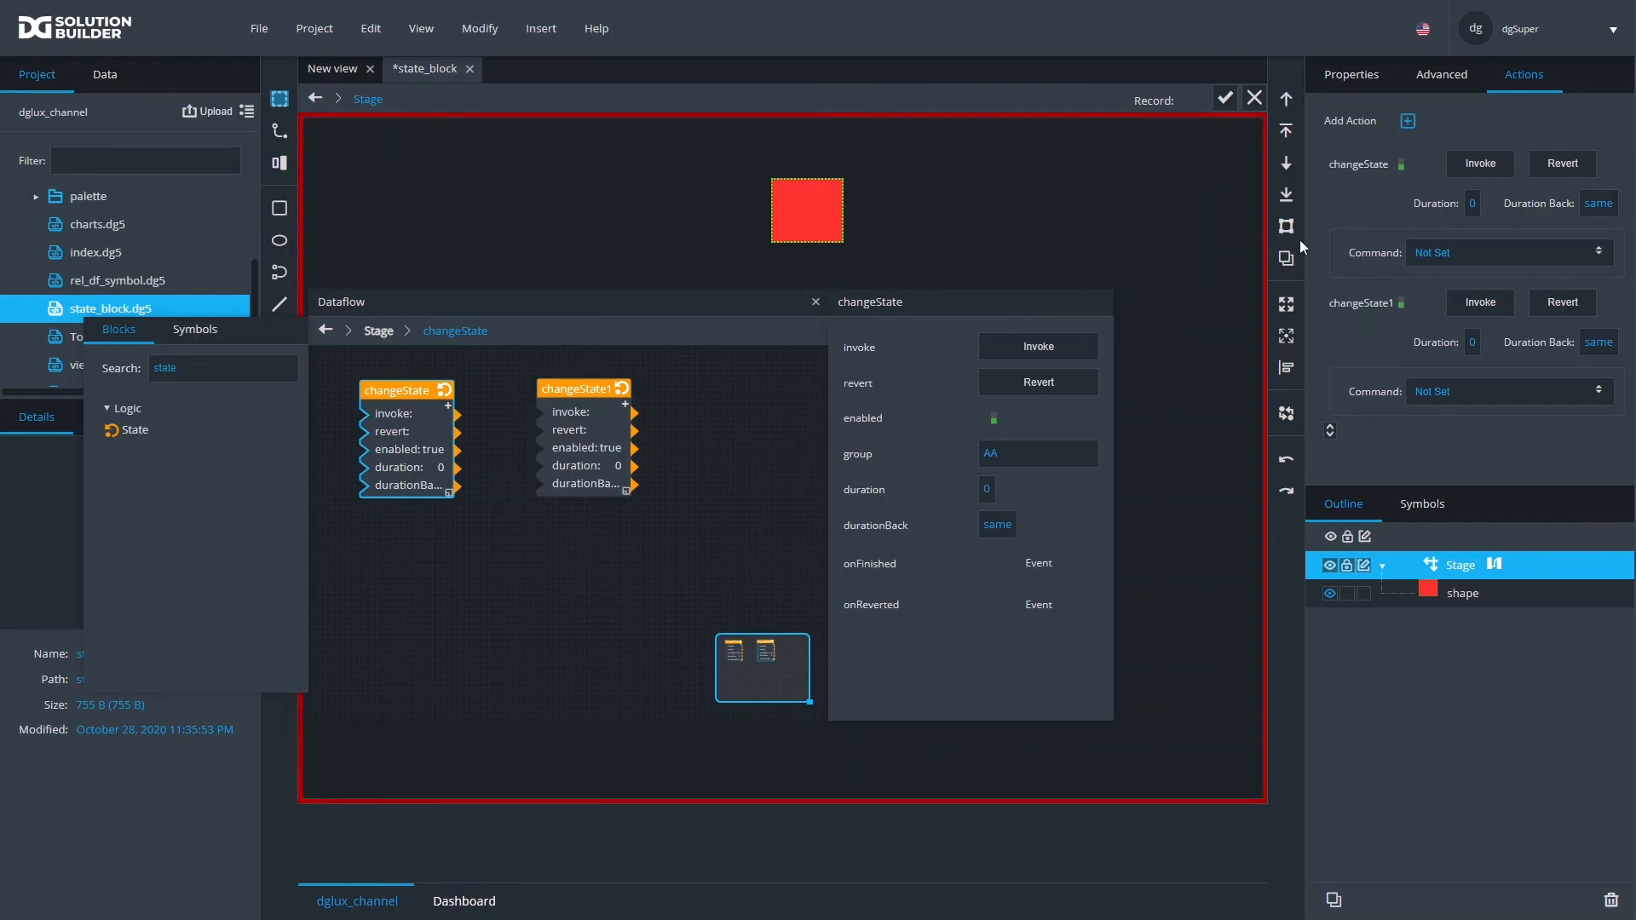
{"action": "left_click", "coordinate": [1471, 596]}
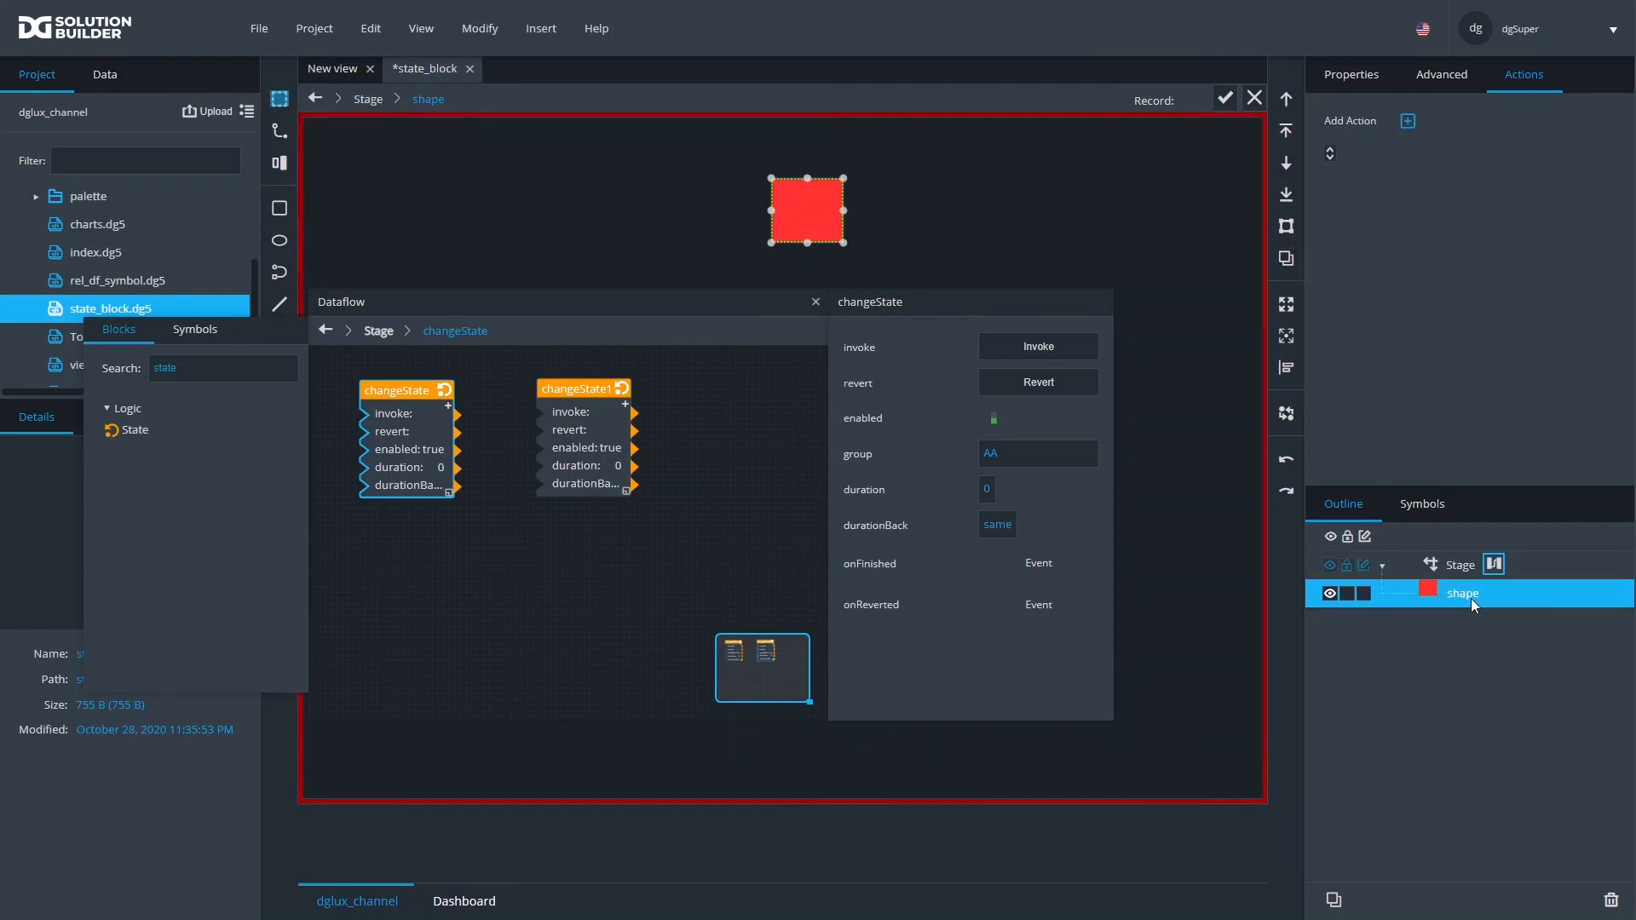
{"action": "left_click", "coordinate": [1345, 75]}
{"action": "left_click", "coordinate": [1408, 262]}
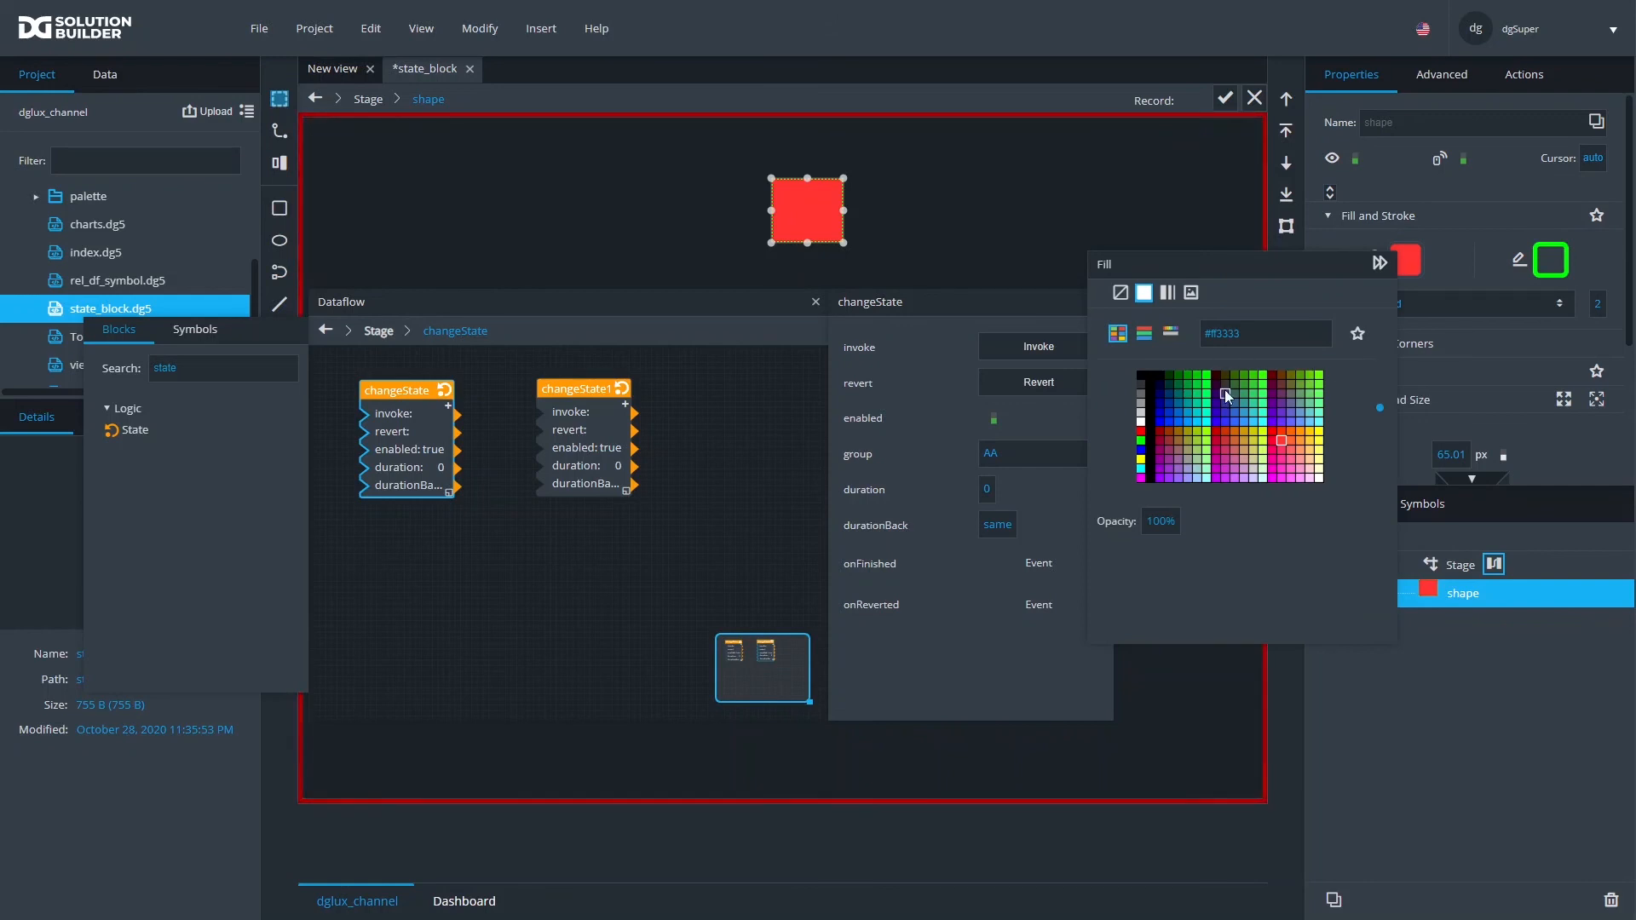
{"action": "left_click", "coordinate": [1181, 422]}
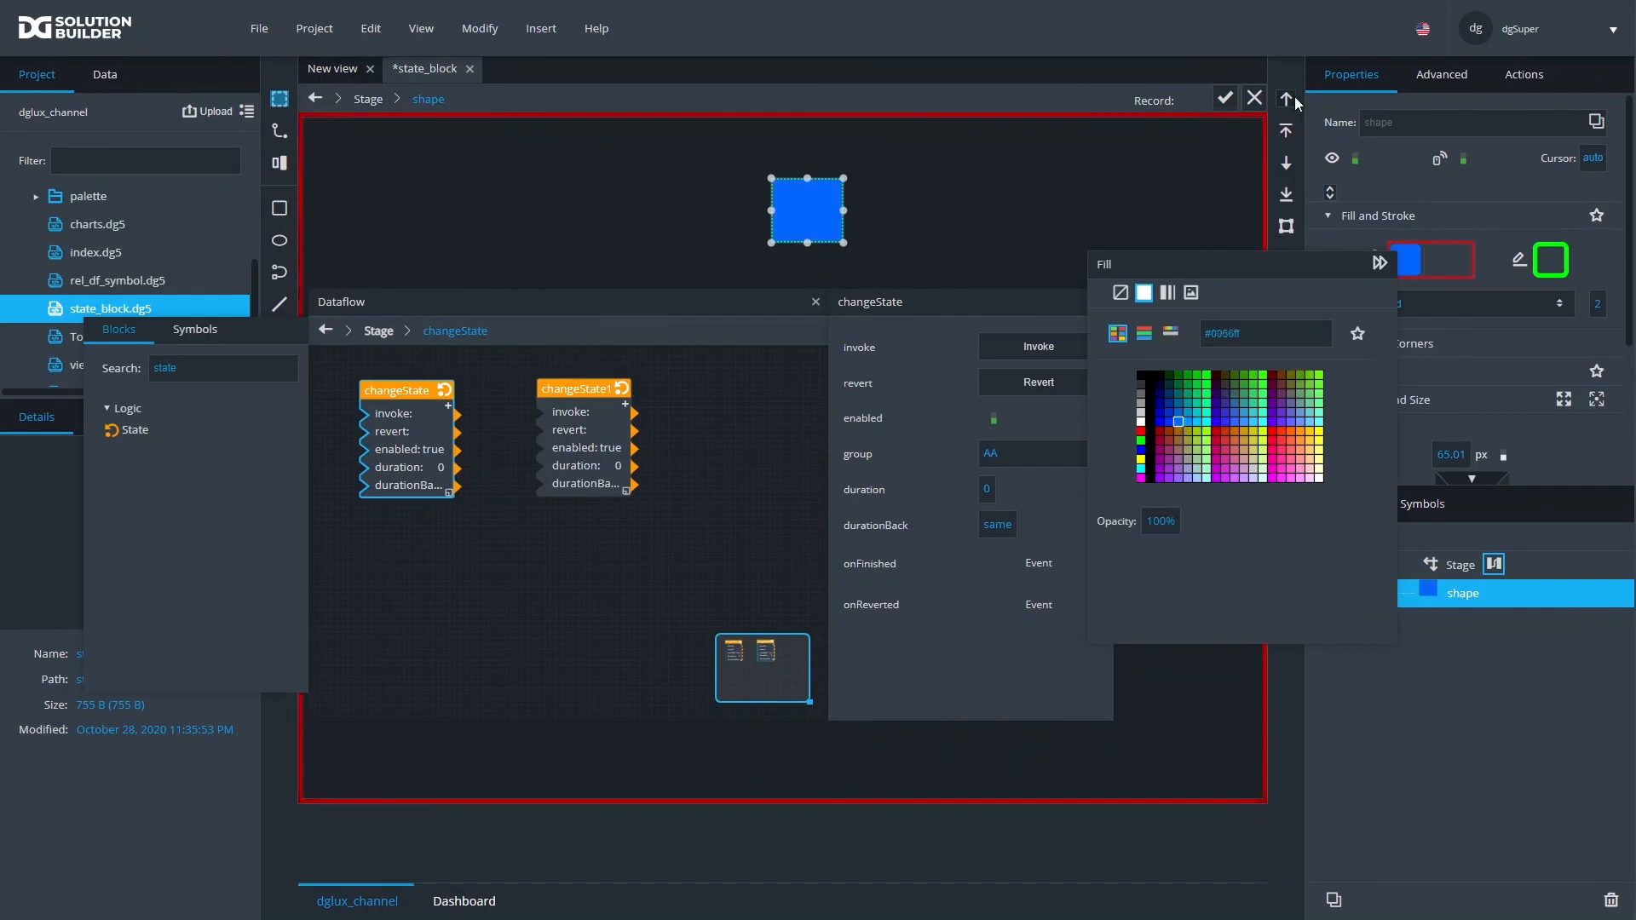
{"action": "left_click", "coordinate": [1225, 100]}
{"action": "left_click", "coordinate": [1226, 100]}
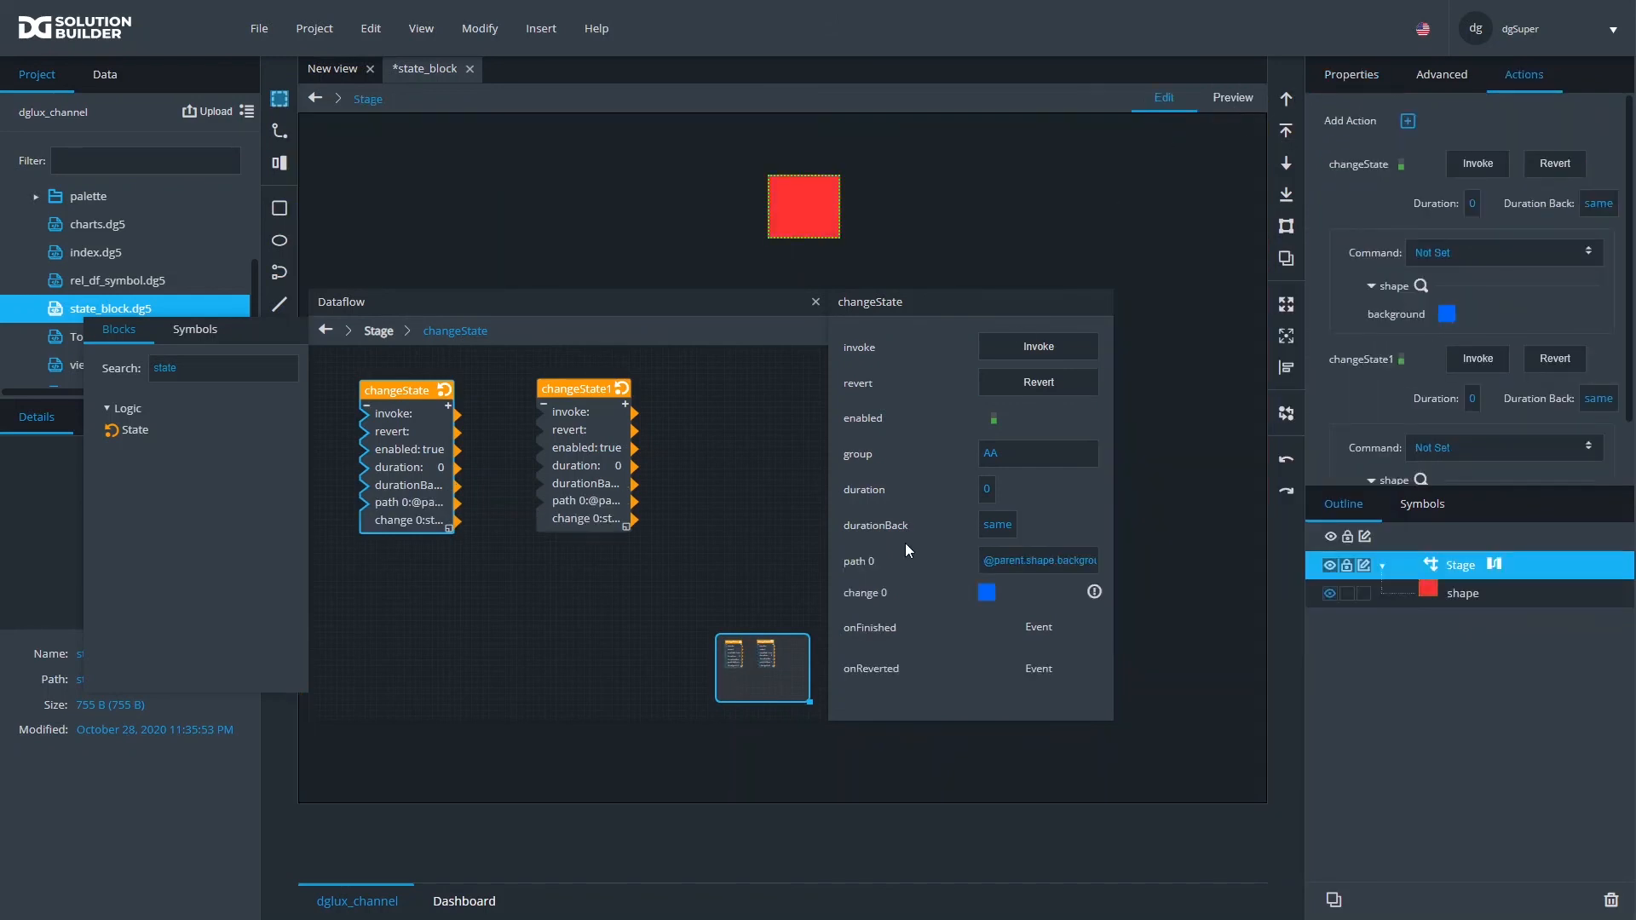
Compare the path 0 and change 0 settings of the two grouped State blocks, changeState and changeState1
{"action": "left_click", "coordinate": [576, 478]}
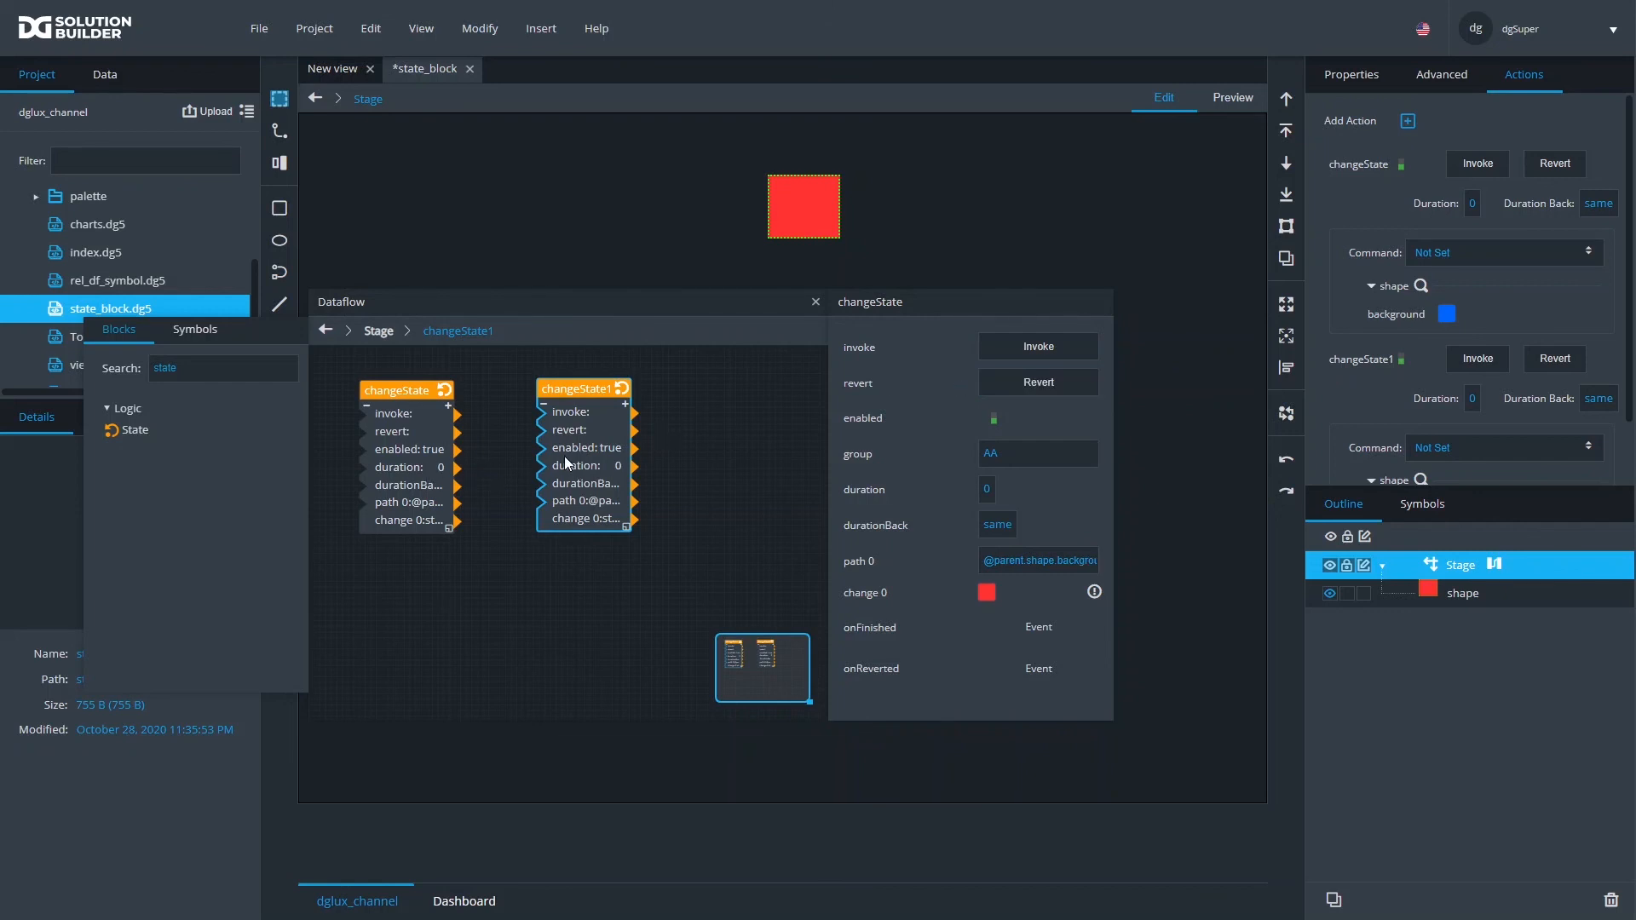
{"action": "left_click_drag", "start_coordinate": [578, 381], "coordinate": [581, 384]}
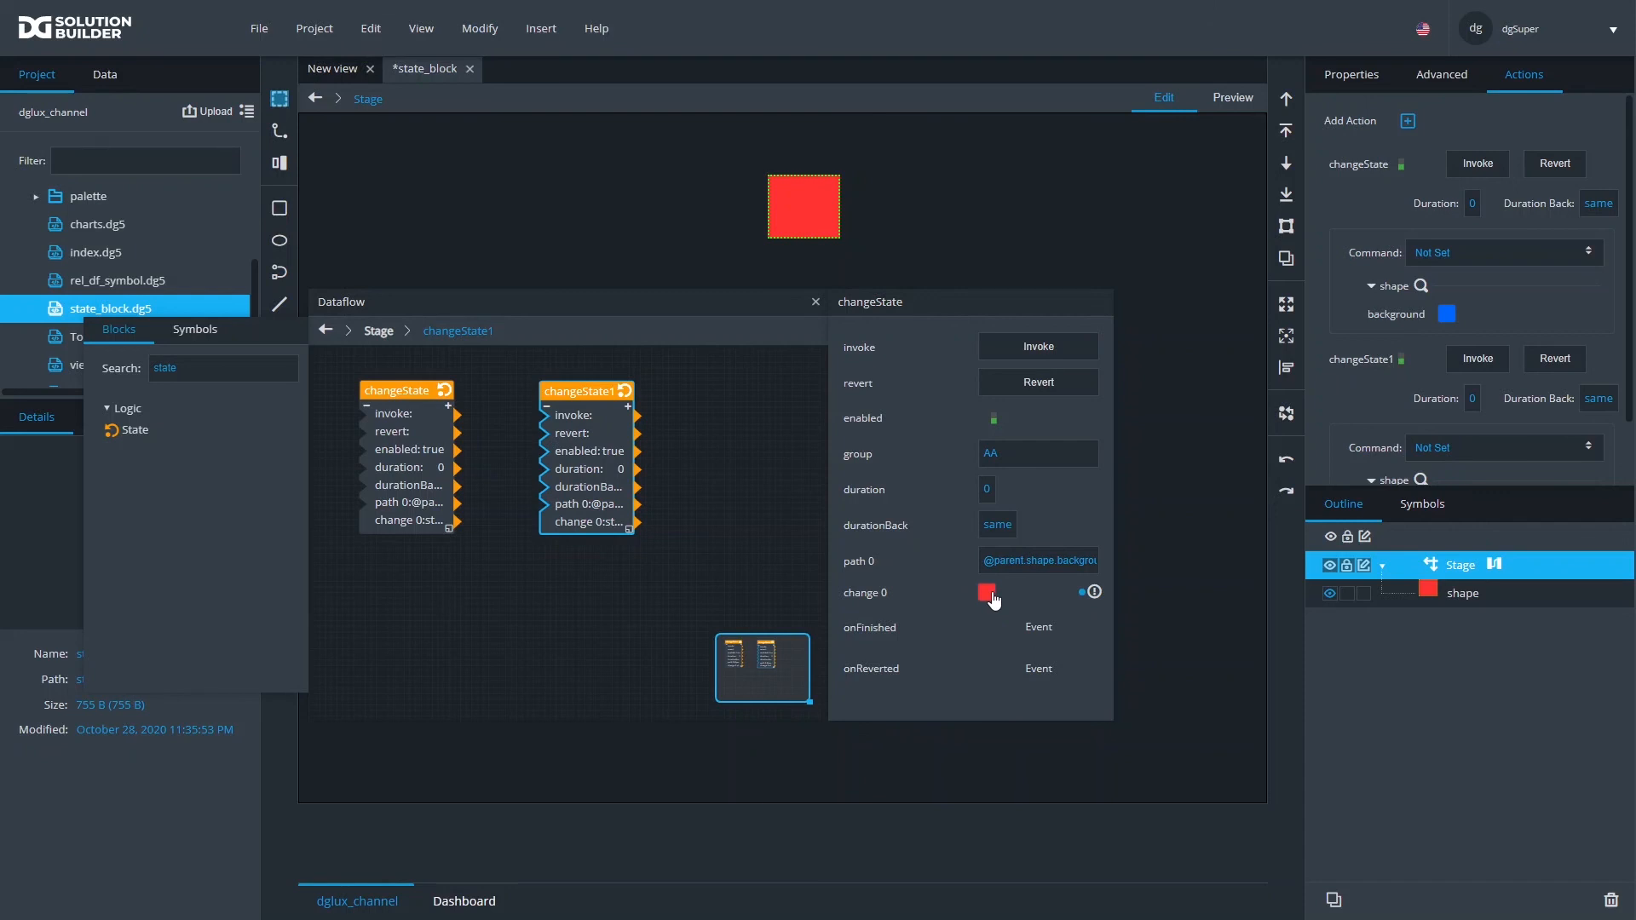
{"action": "left_click", "coordinate": [397, 413]}
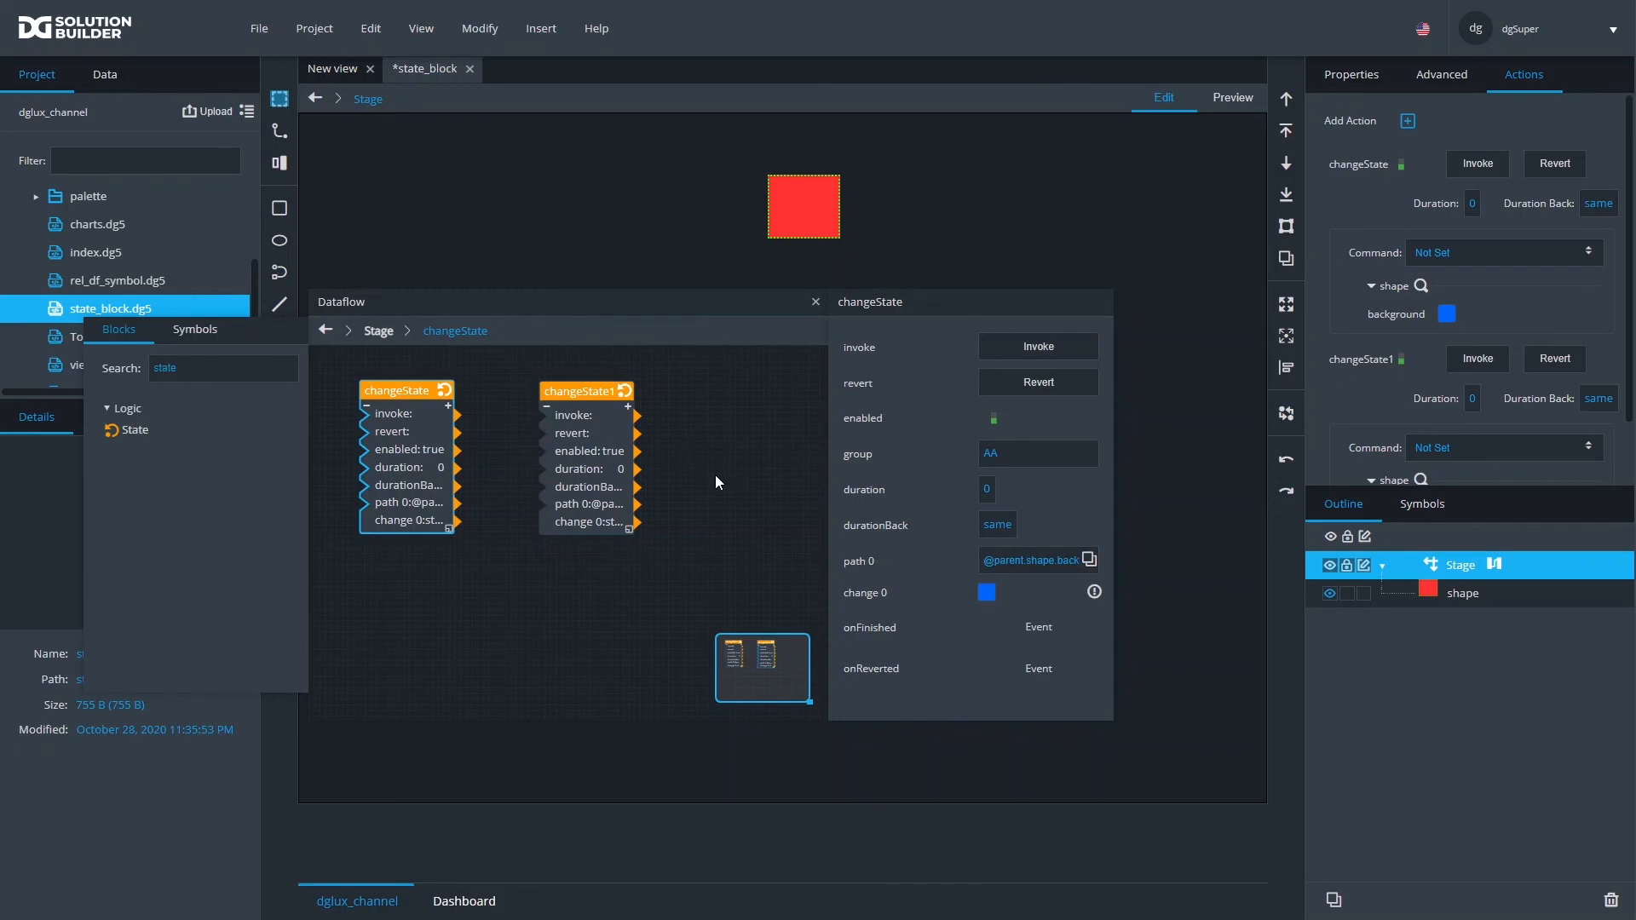
{"action": "left_click", "coordinate": [571, 433]}
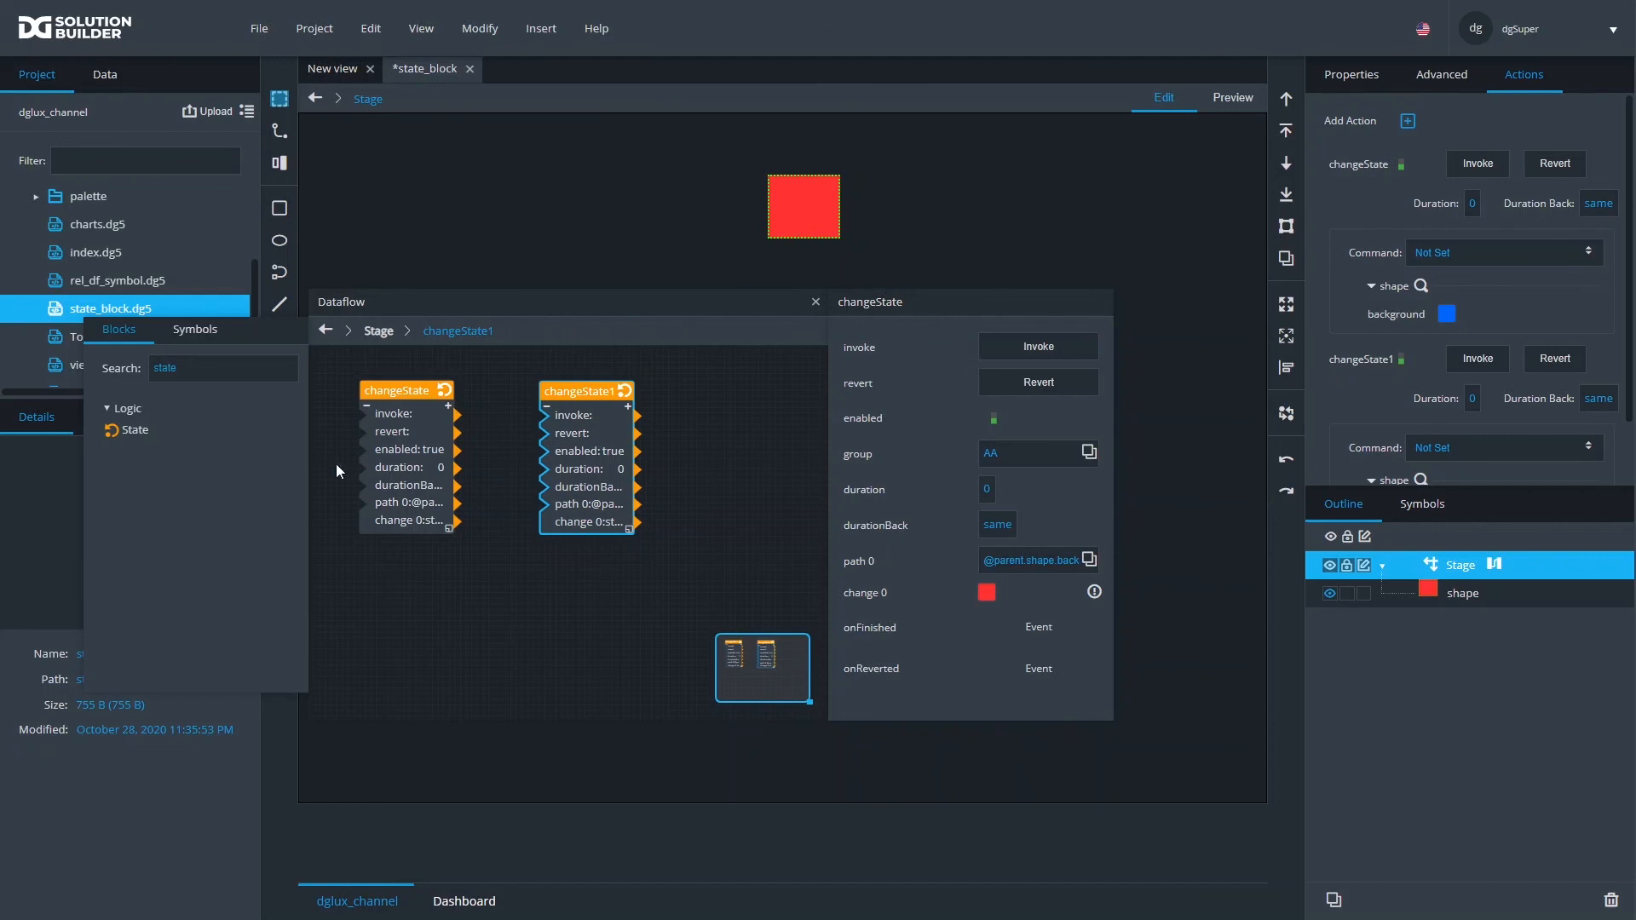
{"action": "left_click", "coordinate": [392, 448]}
{"action": "left_click", "coordinate": [409, 443]}
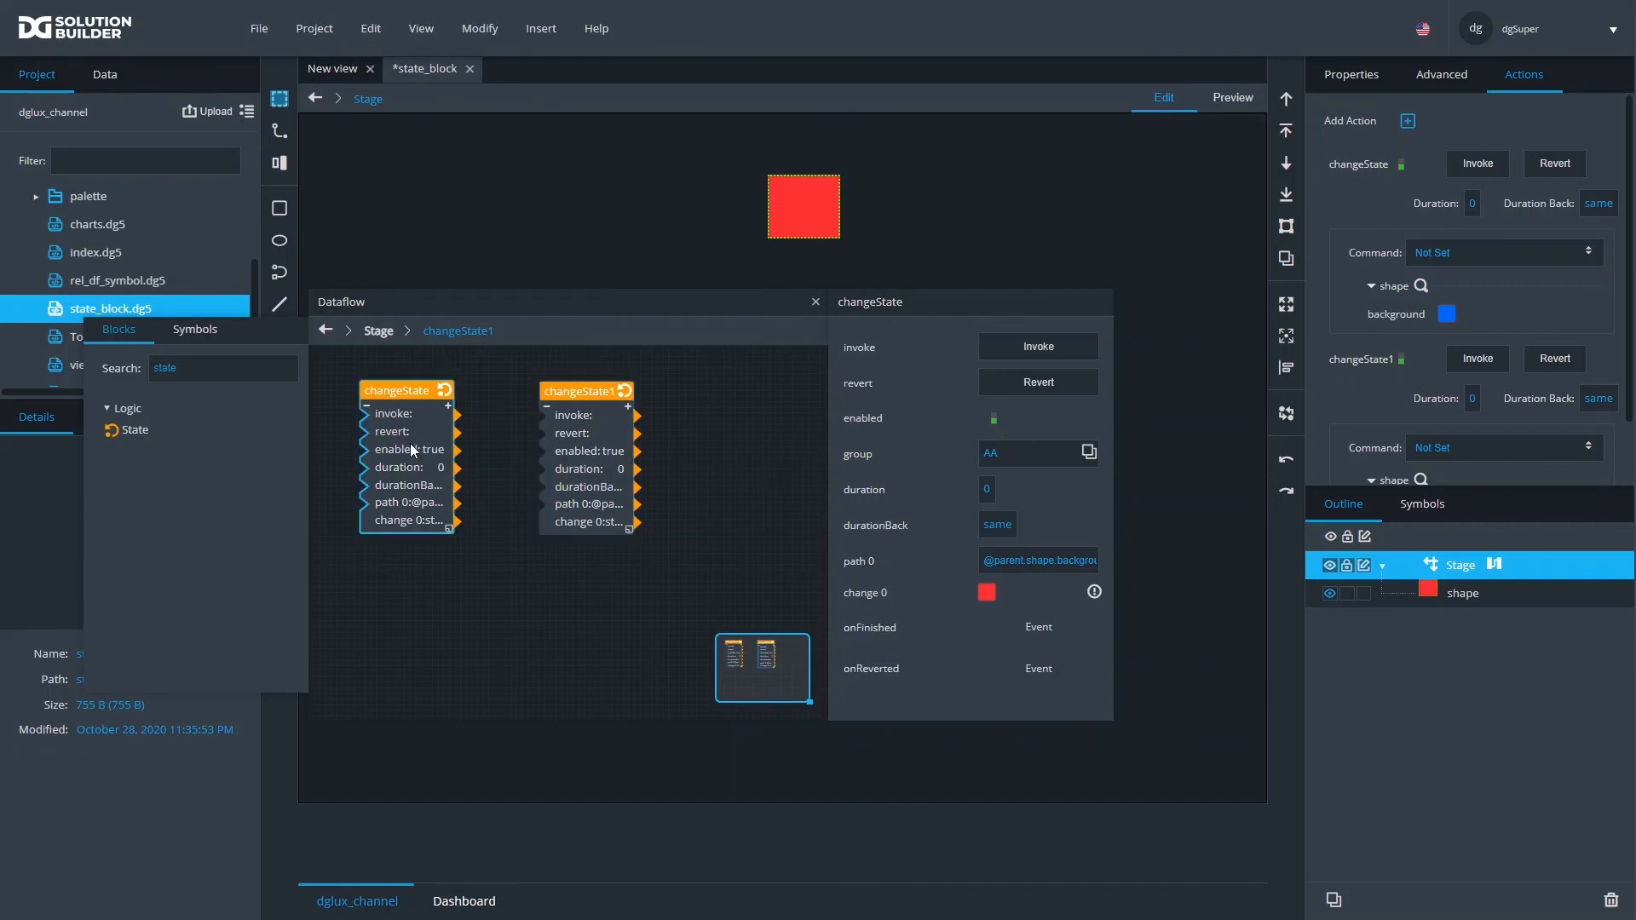
{"action": "left_click", "coordinate": [577, 452]}
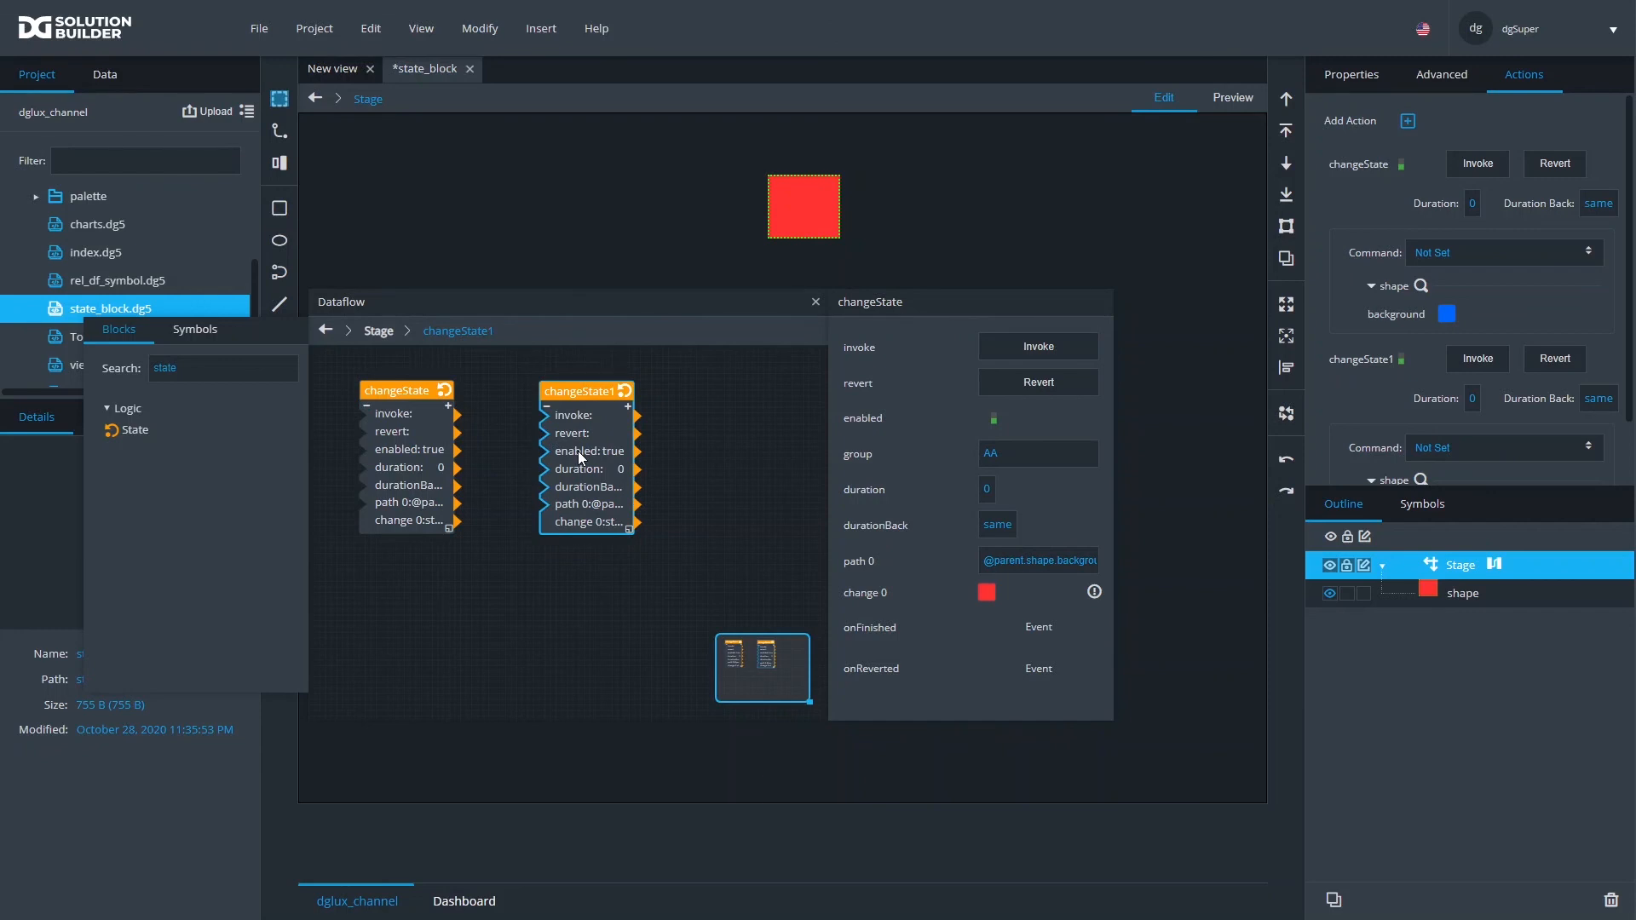
{"action": "left_click", "coordinate": [411, 465]}
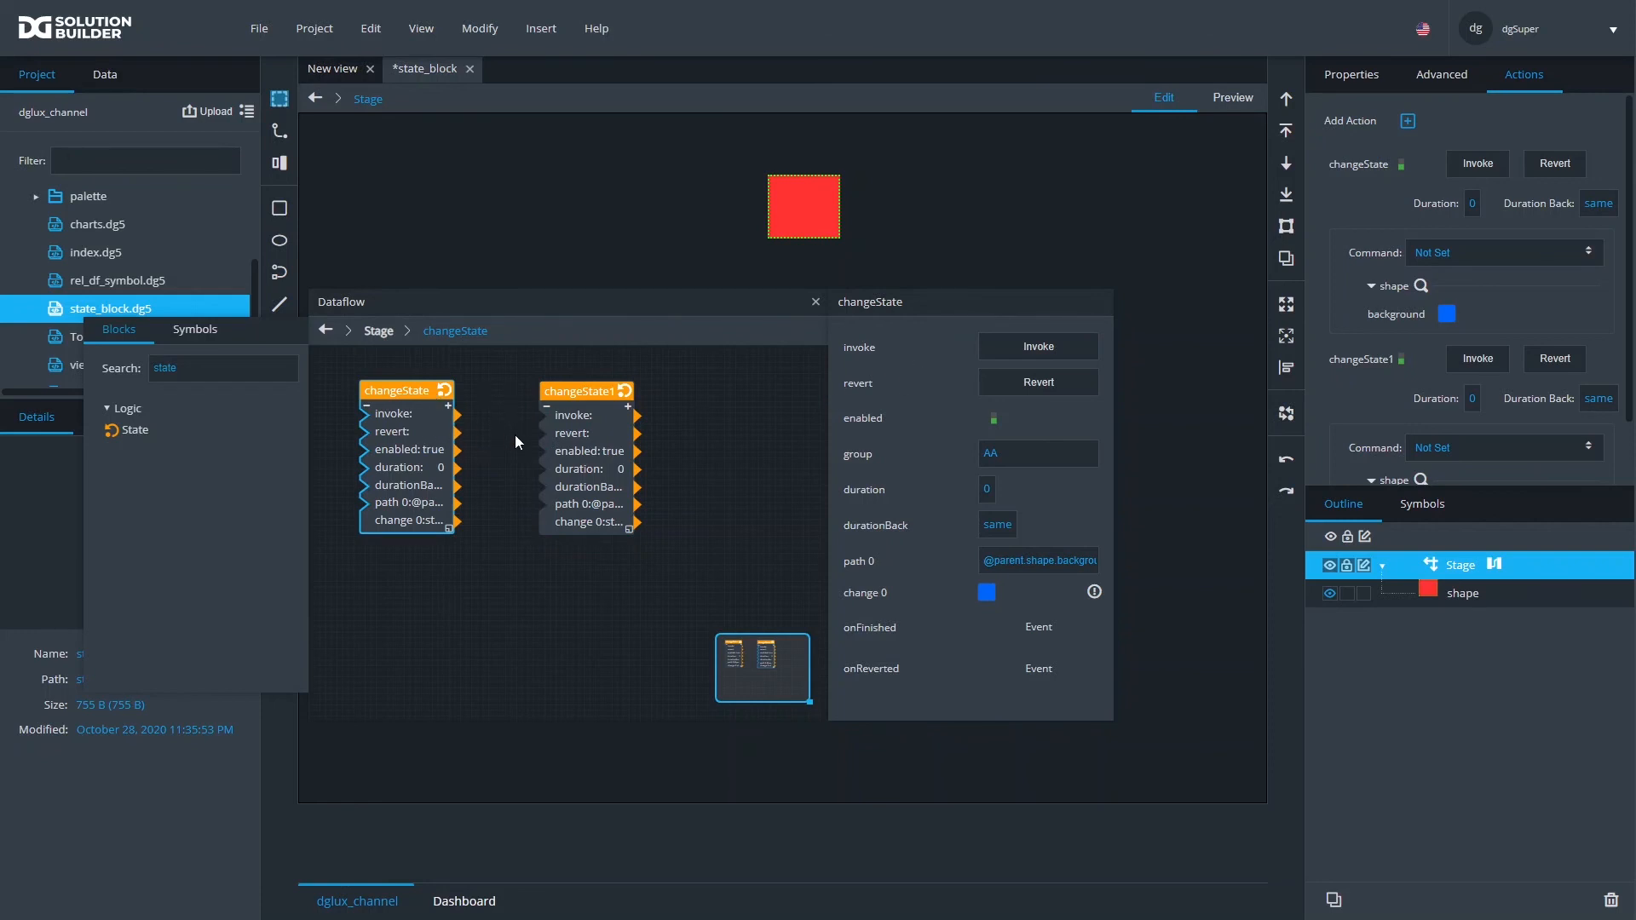
{"action": "left_click", "coordinate": [592, 451]}
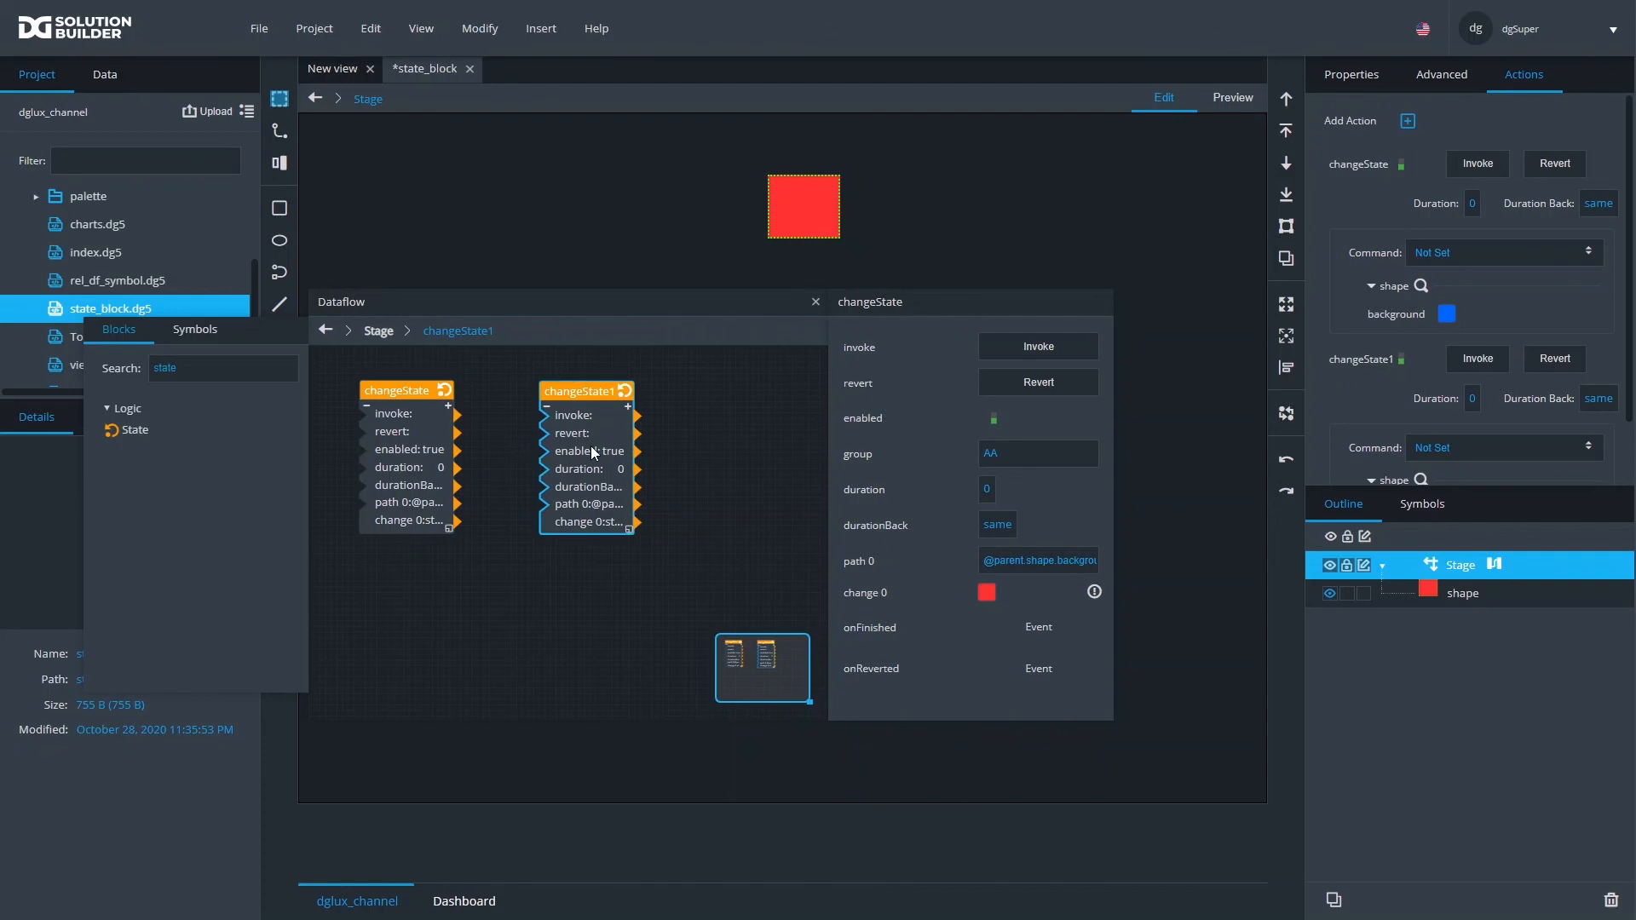